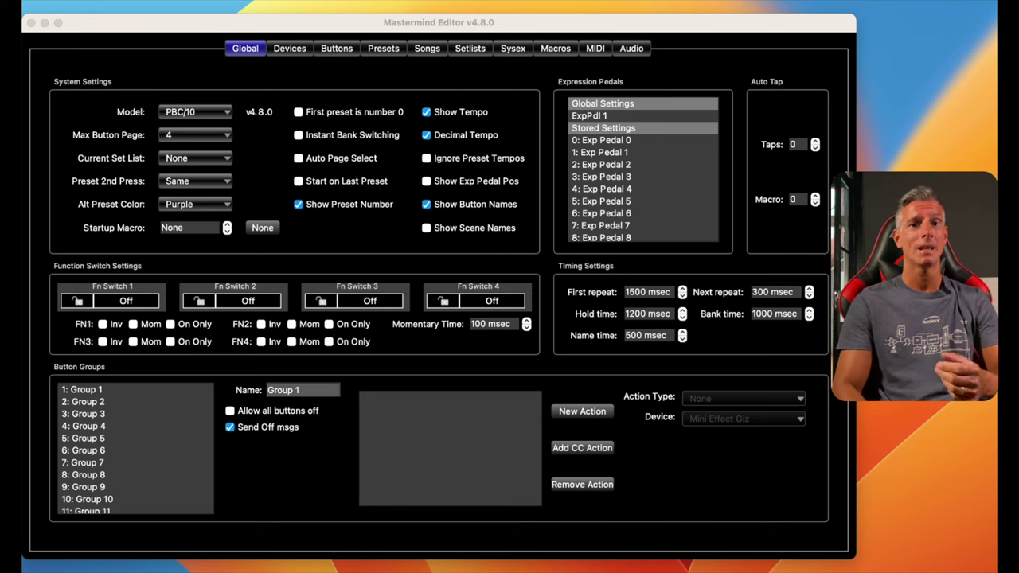
Set the controller model to PBC/6X and revert to that model's factory defaults.
{"action": "left_click", "coordinate": [356, 52]}
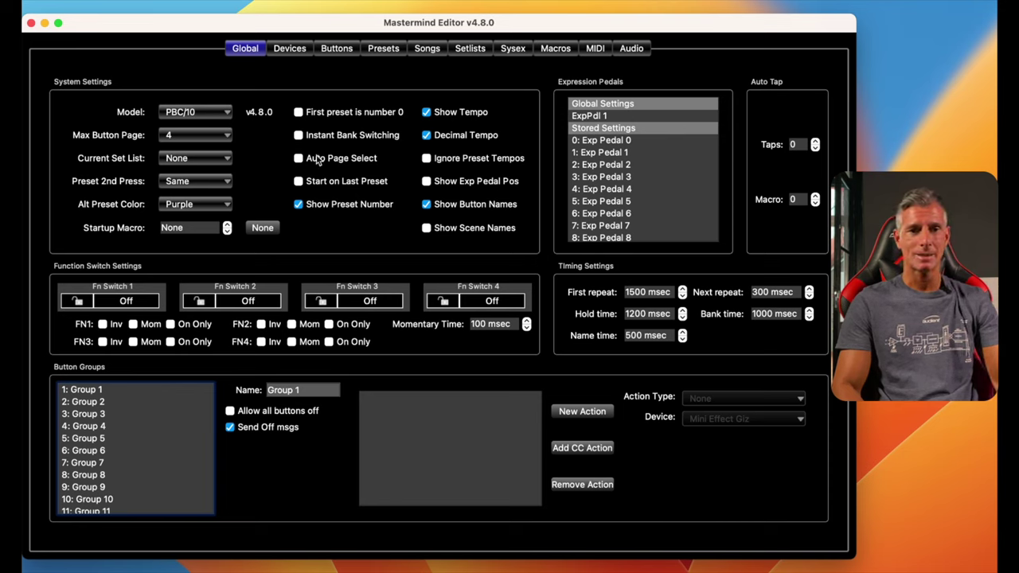
{"action": "left_click", "coordinate": [210, 111]}
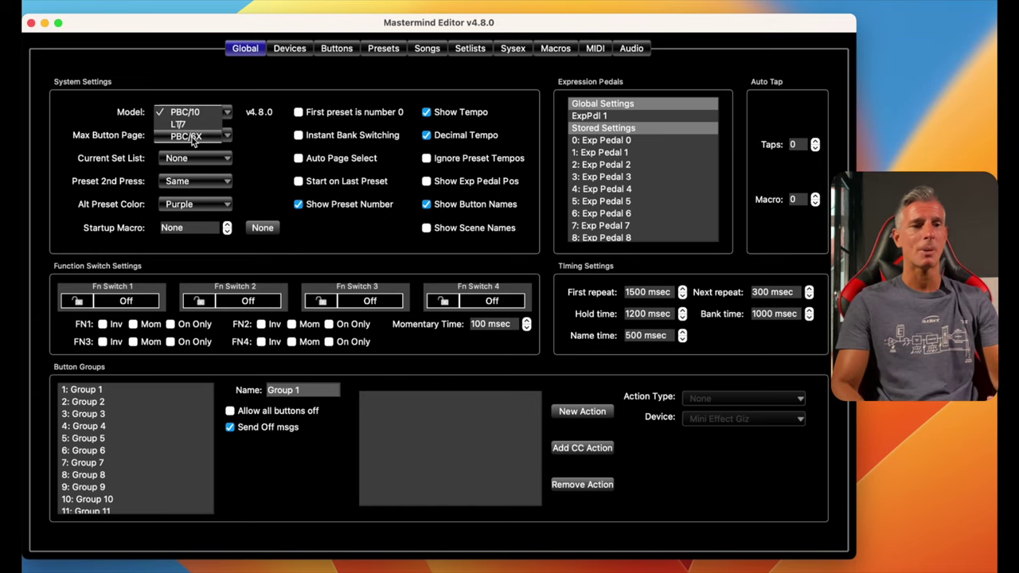
{"action": "left_click", "coordinate": [191, 137]}
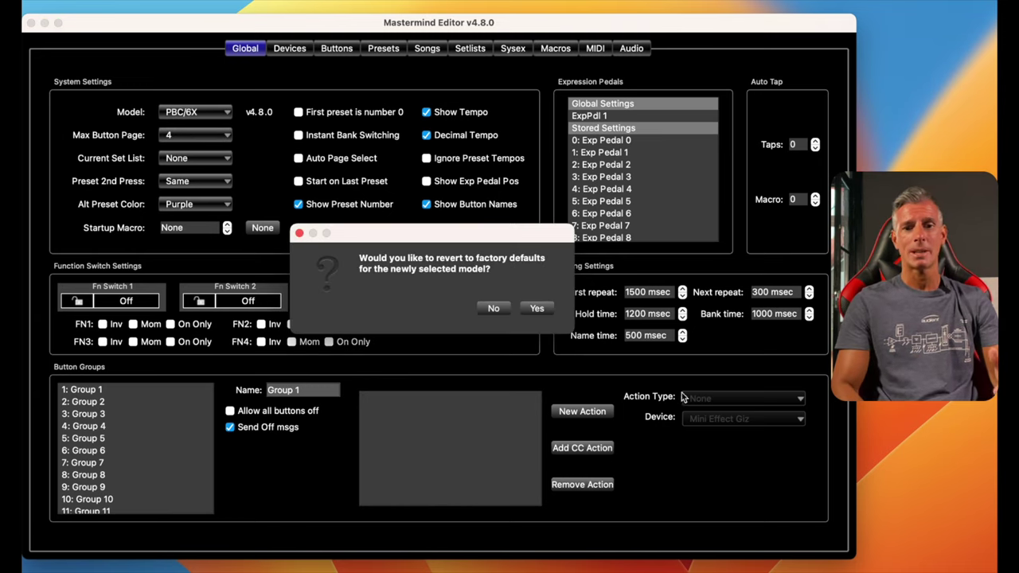
{"action": "left_click", "coordinate": [538, 310]}
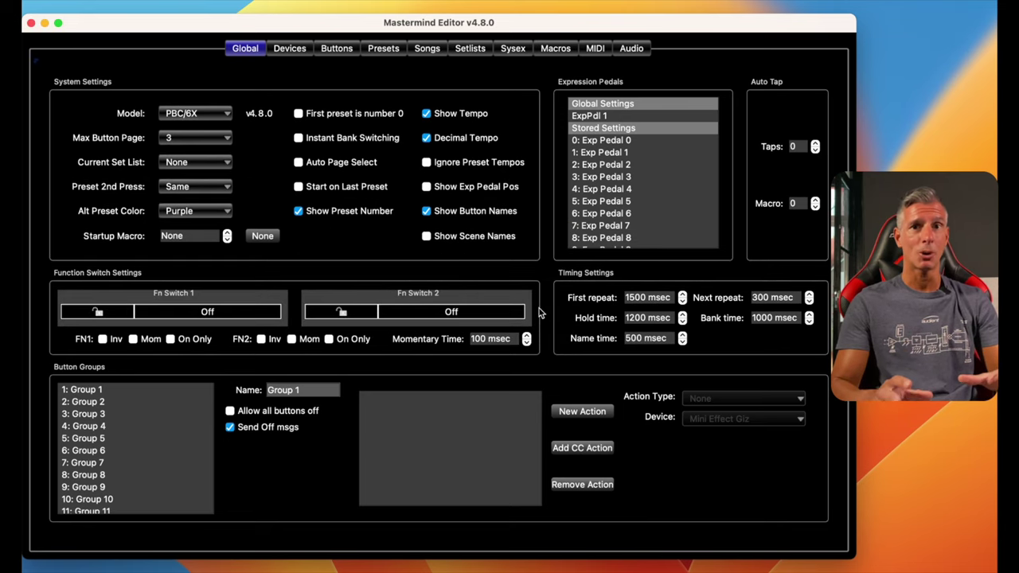
Try the LT7 controller model with its factory defaults.
{"action": "left_click", "coordinate": [208, 115]}
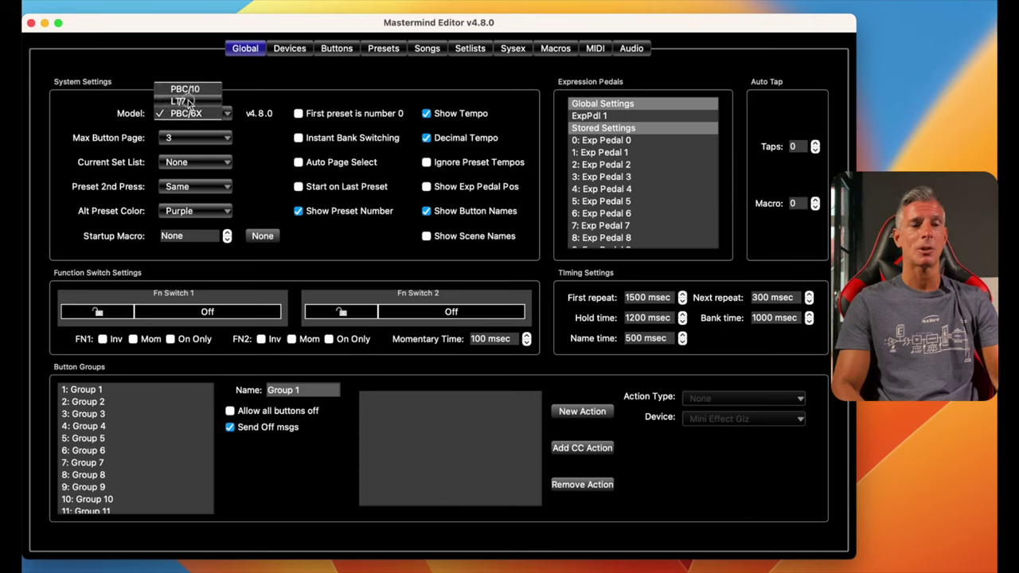
{"action": "left_click", "coordinate": [188, 101]}
{"action": "left_click", "coordinate": [538, 308]}
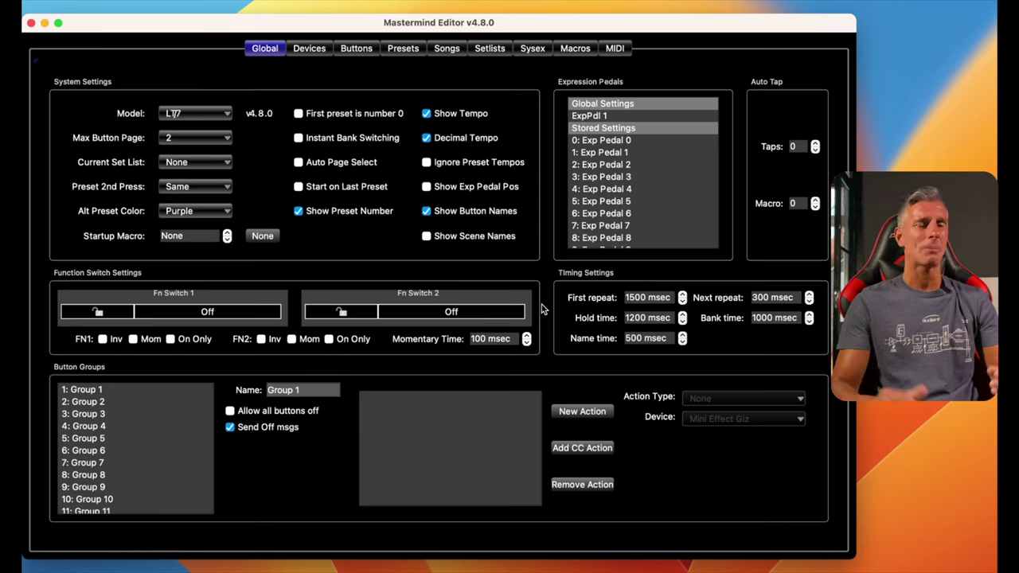
Return the controller model to PBC/6X and accept its factory defaults.
{"action": "left_click", "coordinate": [210, 116]}
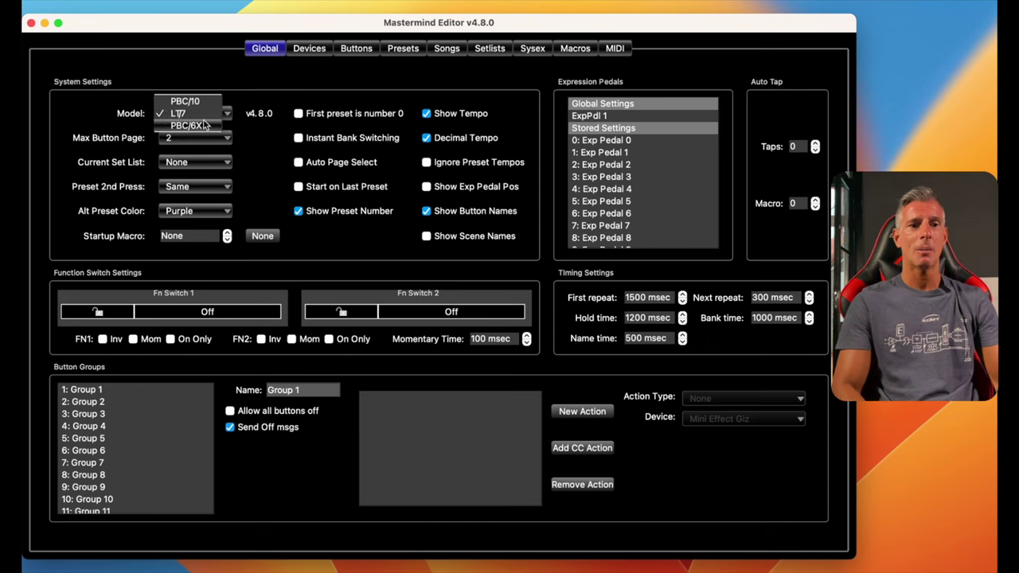
{"action": "left_click", "coordinate": [202, 126]}
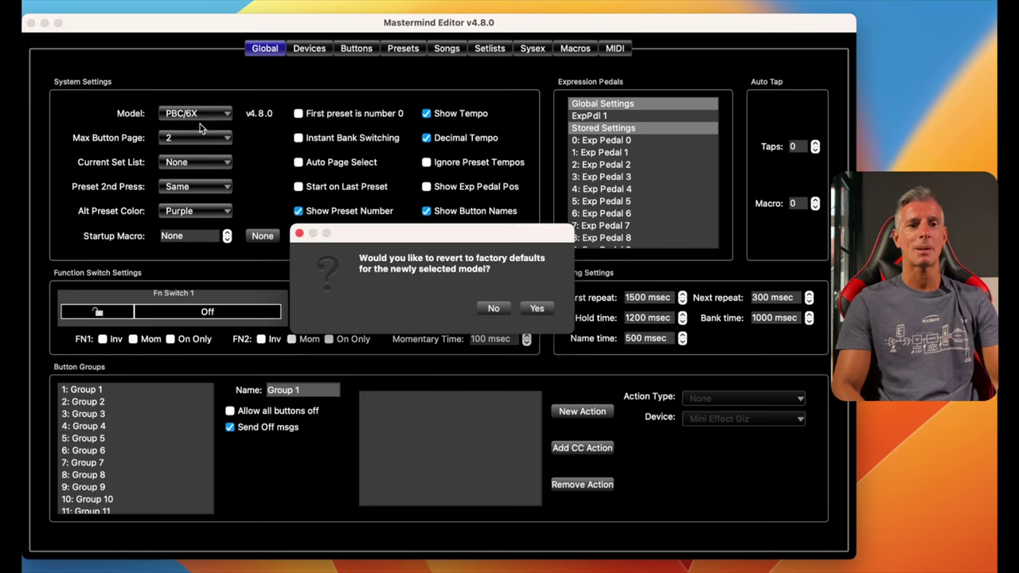
{"action": "left_click", "coordinate": [537, 309]}
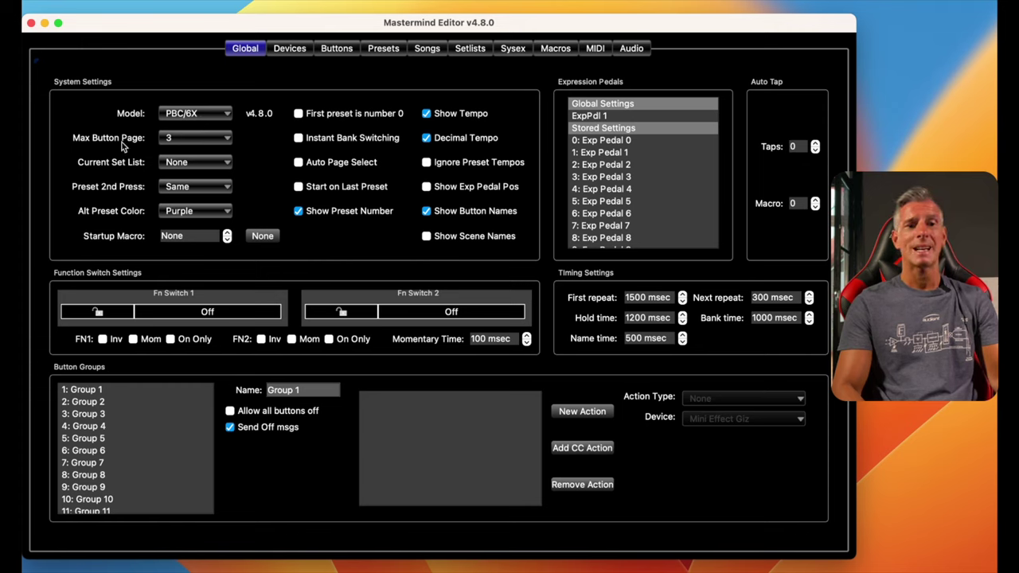
Examine the choices for a second press of the current preset, keeping Same selected.
{"action": "mouse_move", "coordinate": [124, 145]}
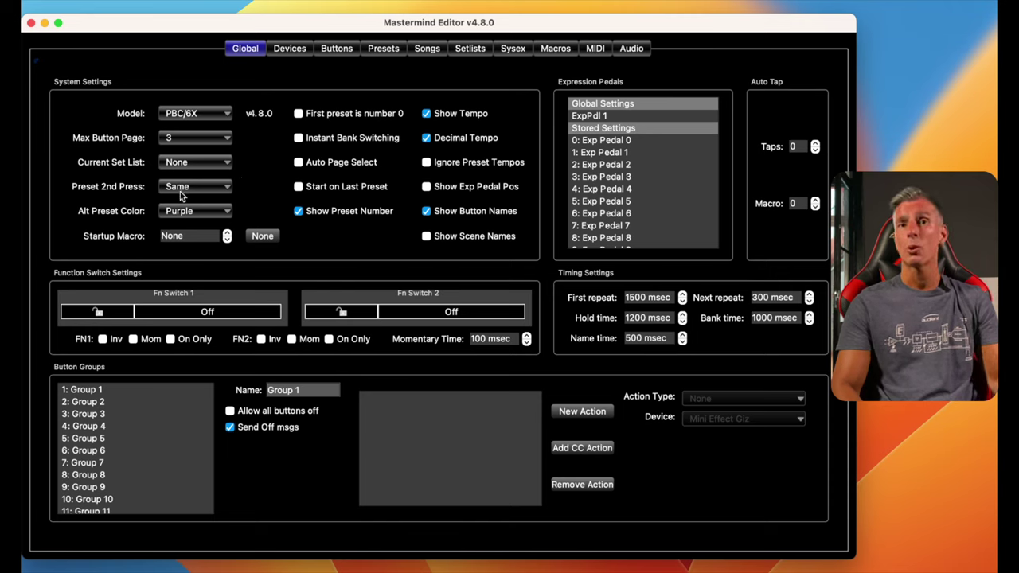
{"action": "mouse_move", "coordinate": [180, 191]}
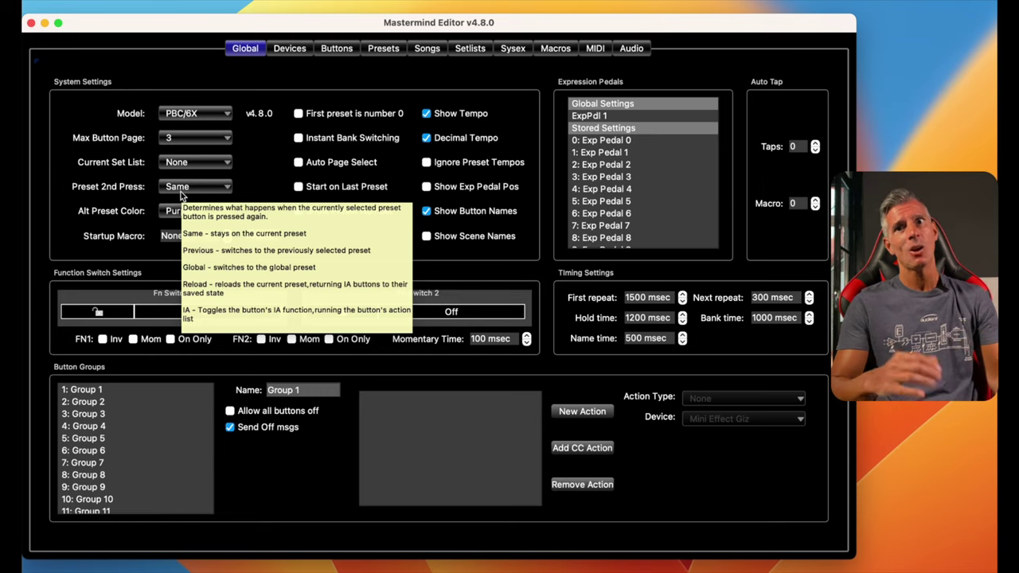
{"action": "left_click", "coordinate": [184, 191]}
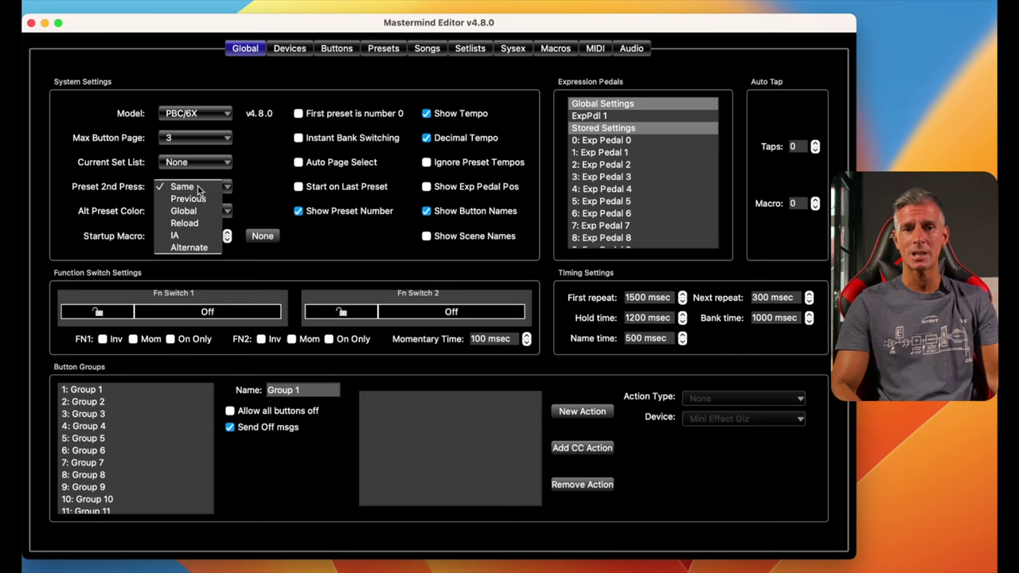
{"action": "left_click", "coordinate": [199, 188]}
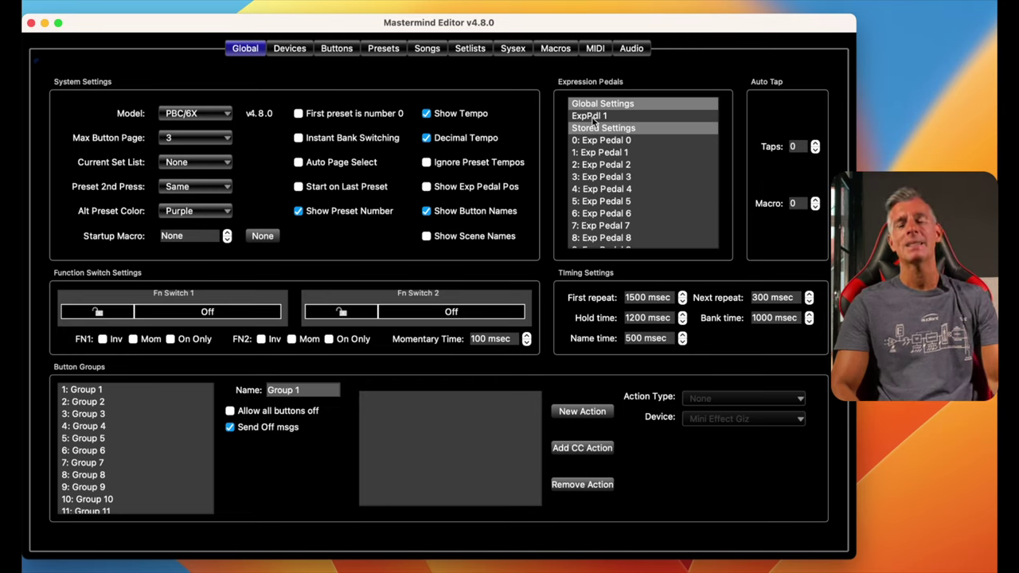
Open the global expression pedal 1 for editing and rename it EV-2.
{"action": "scroll", "coordinate": [617, 119], "scroll_direction": "down", "scroll_amount": 20}
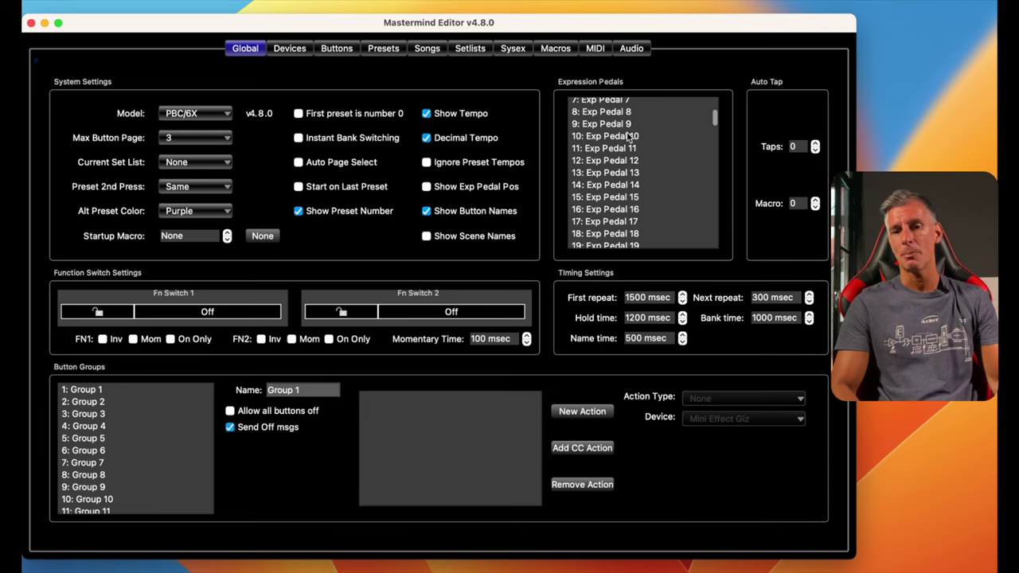
{"action": "scroll", "coordinate": [629, 135], "scroll_direction": "down", "scroll_amount": 20}
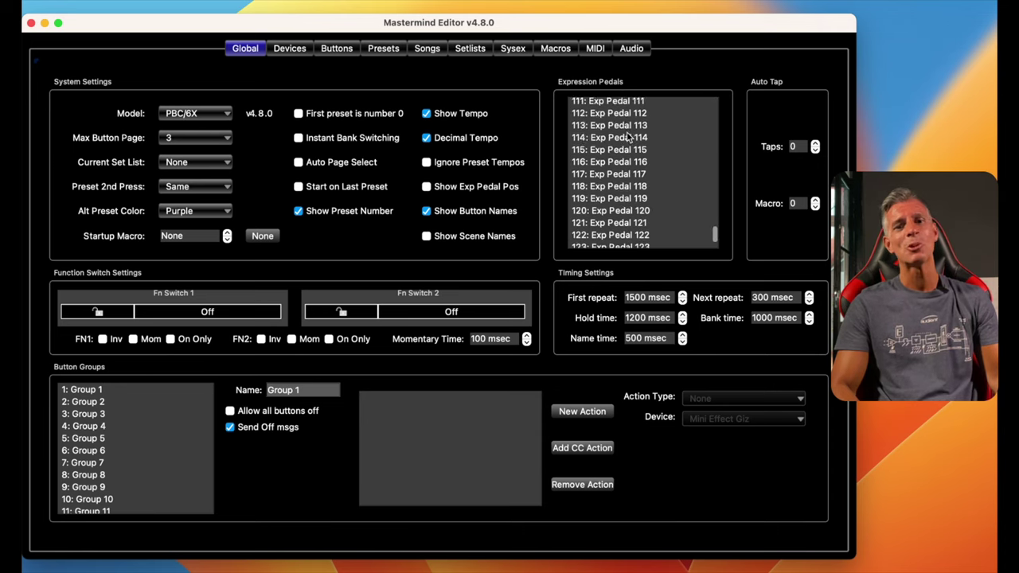
{"action": "scroll", "coordinate": [625, 131], "scroll_direction": "up", "scroll_amount": 20}
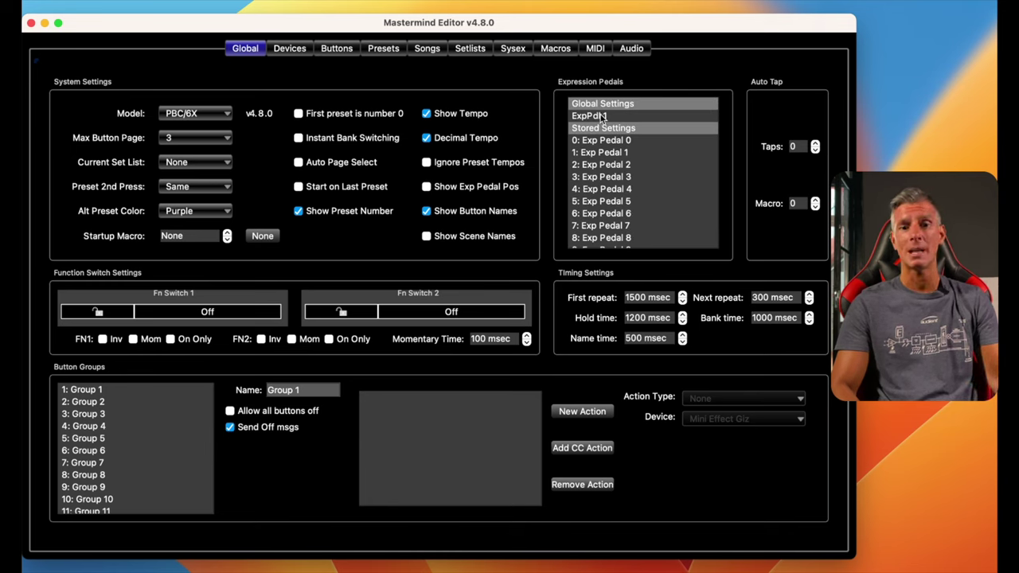
{"action": "double_click", "coordinate": [599, 116]}
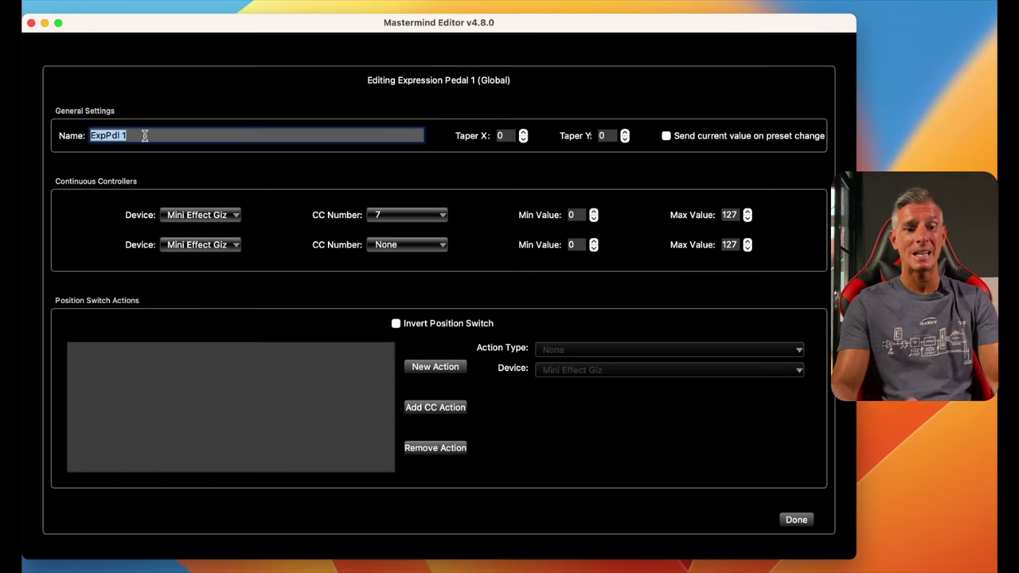
{"action": "type", "text": "EV"}
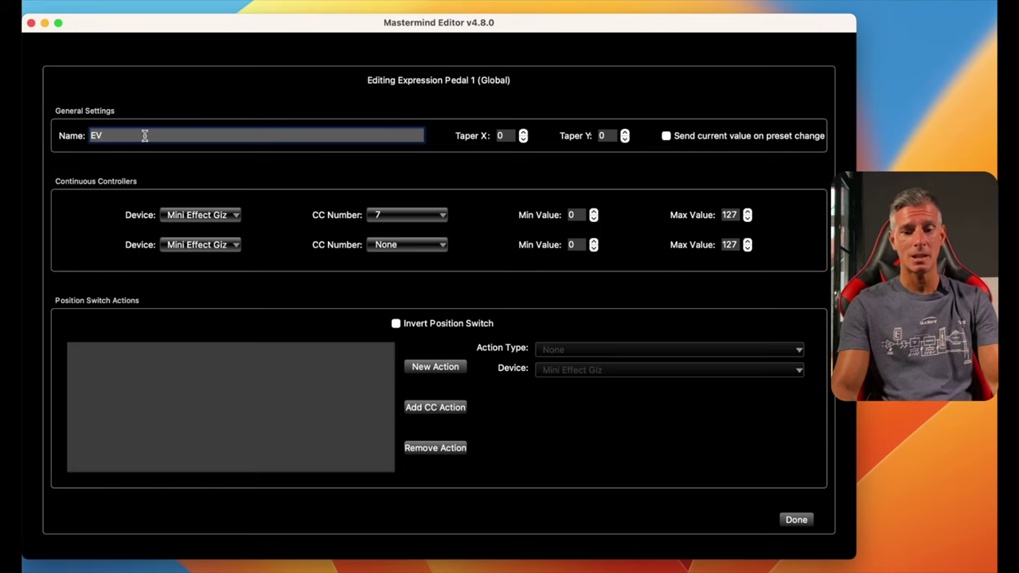
{"action": "type", "text": "-2"}
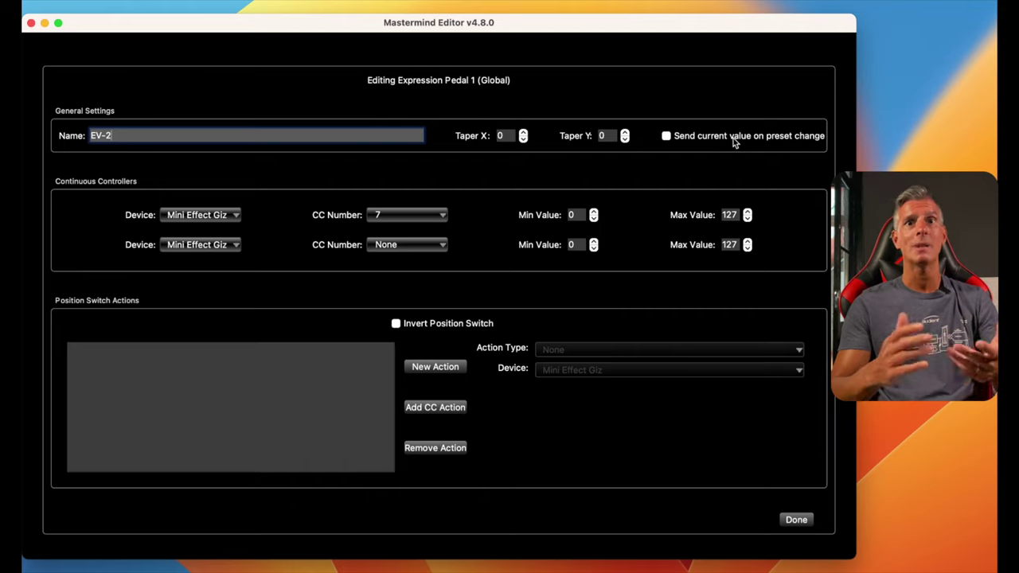
Enable sending the expression pedal's current value on preset change.
{"action": "left_click", "coordinate": [666, 136]}
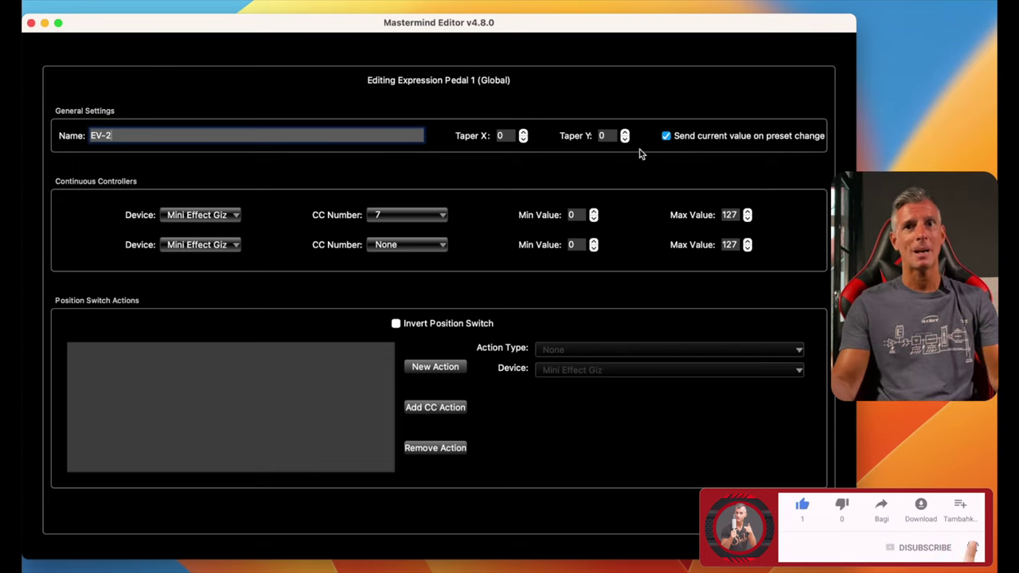
{"action": "left_click", "coordinate": [667, 136]}
{"action": "left_click", "coordinate": [668, 136]}
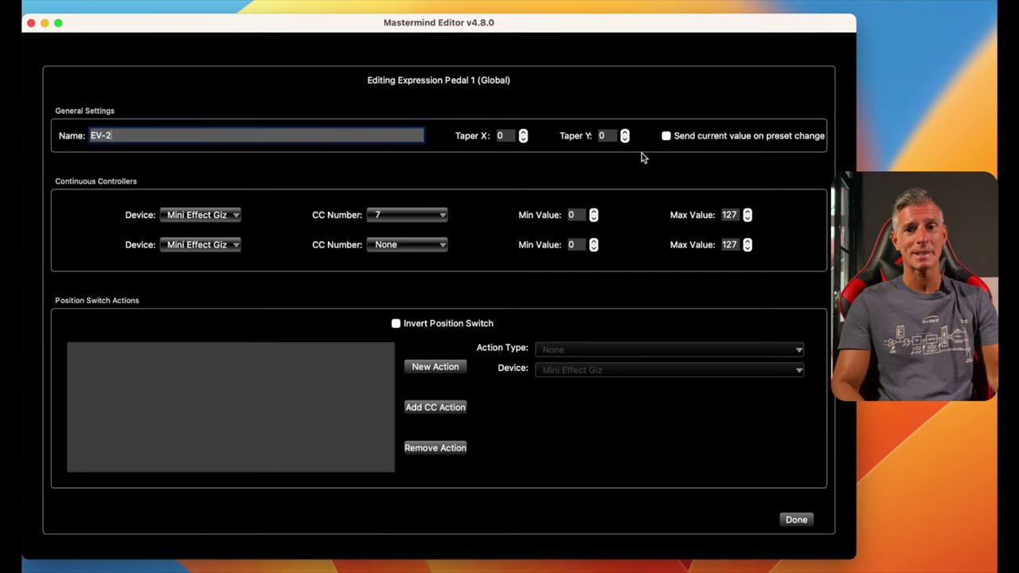
{"action": "left_click", "coordinate": [667, 136]}
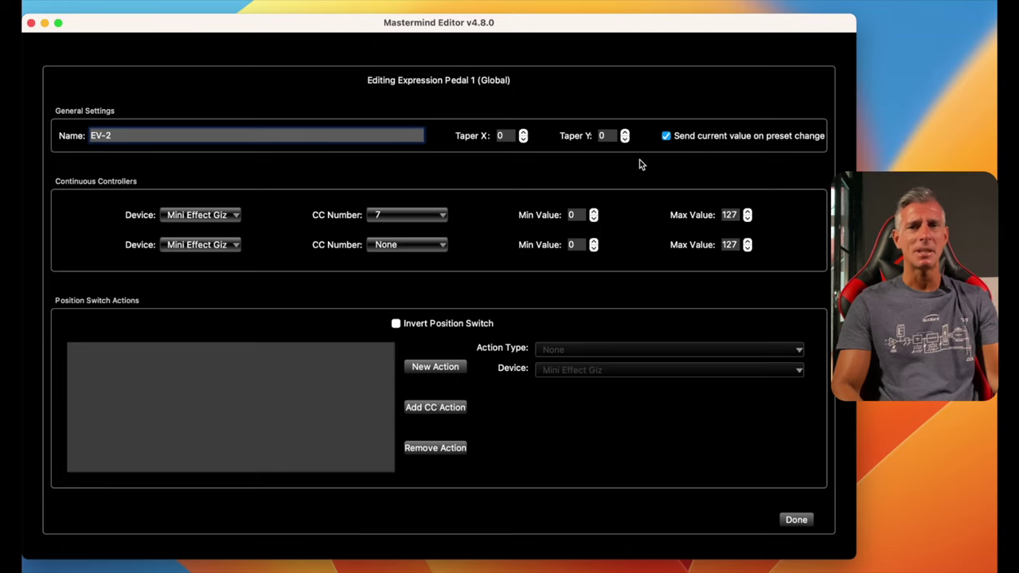
Check the device choices for the first continuous controller, keep Mini Effect Giz, and finish editing the expression pedal.
{"action": "left_click", "coordinate": [241, 212]}
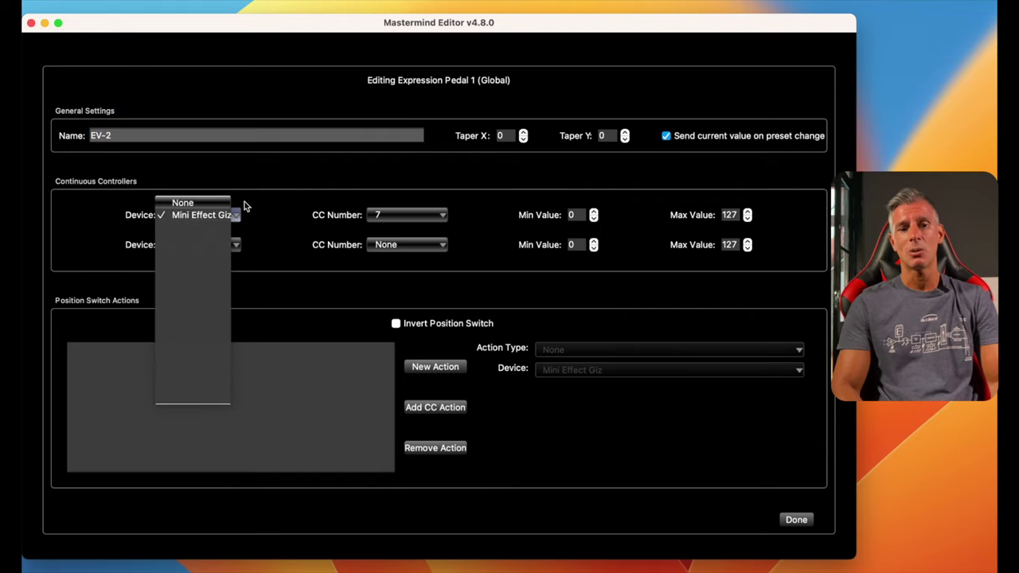
{"action": "left_click", "coordinate": [280, 229]}
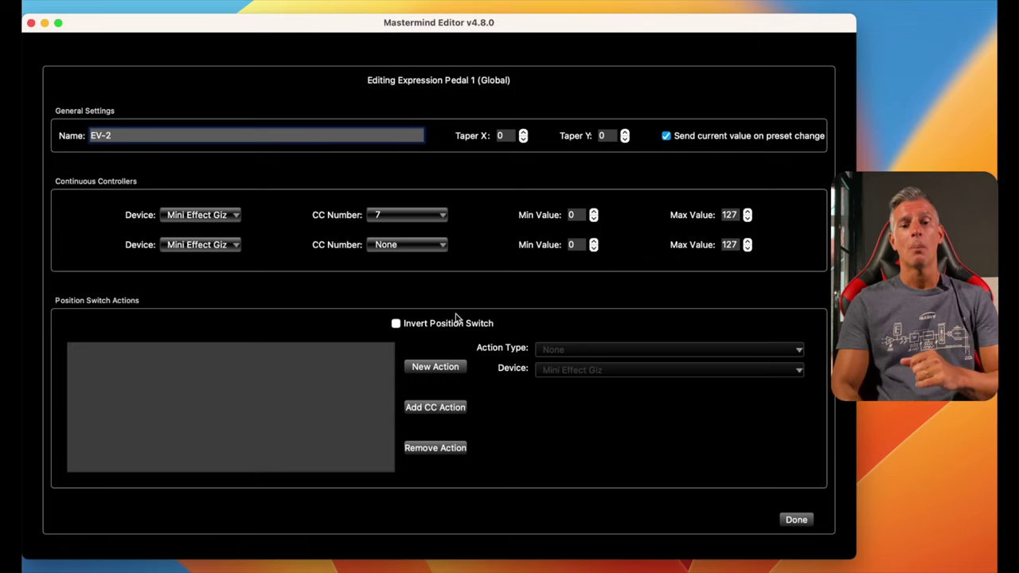
{"action": "left_click", "coordinate": [396, 325]}
{"action": "left_click", "coordinate": [396, 325]}
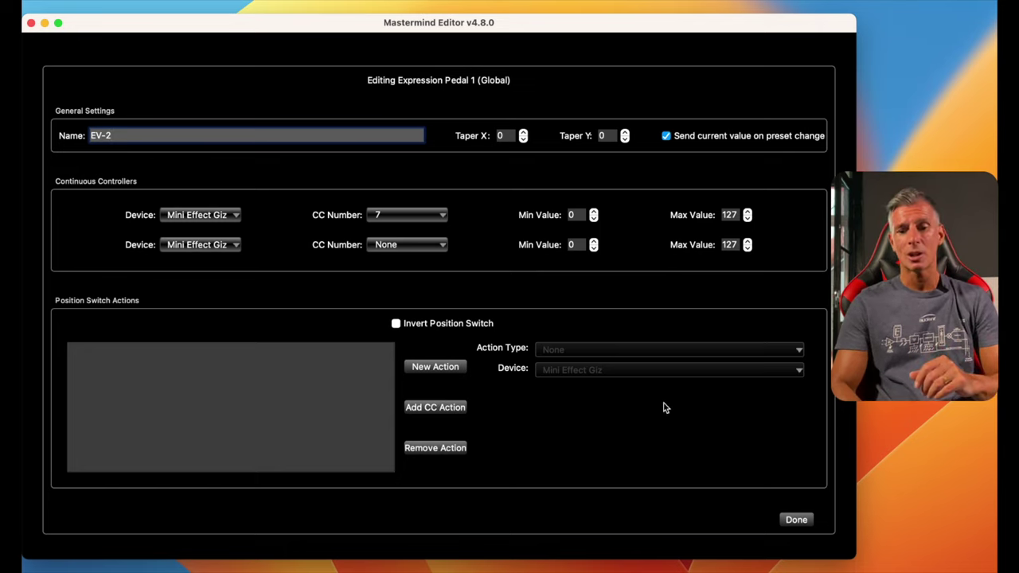
{"action": "left_click", "coordinate": [793, 520]}
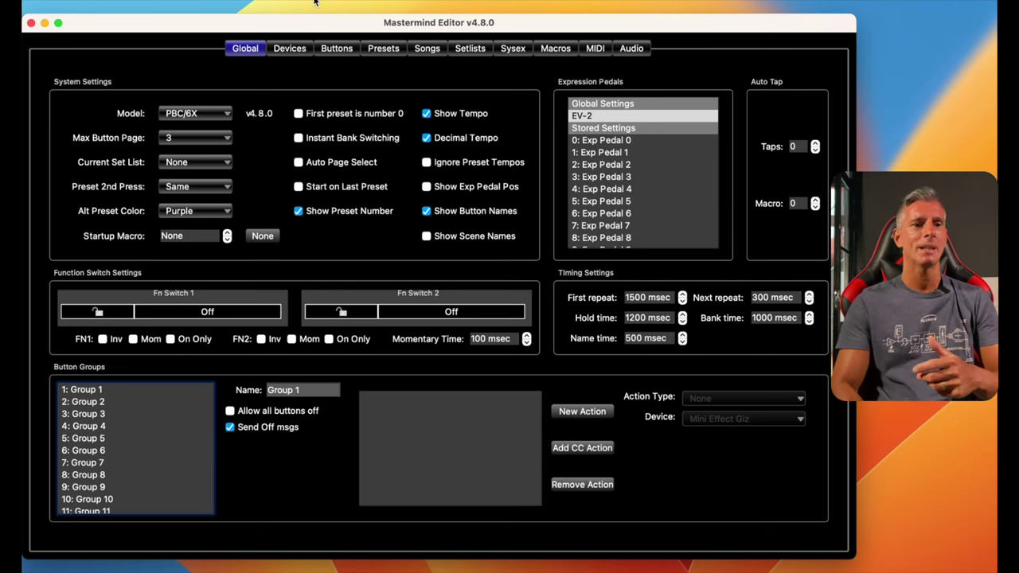
Review the commands for saving the settings file and for reading from or writing to the connected device.
{"action": "left_click", "coordinate": [154, 4]}
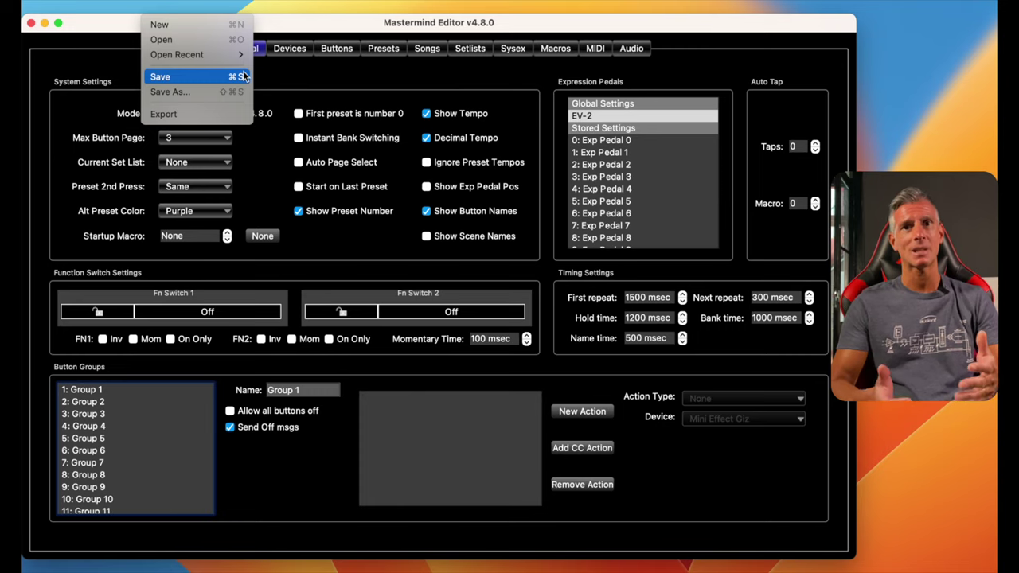
{"action": "mouse_move", "coordinate": [269, 7]}
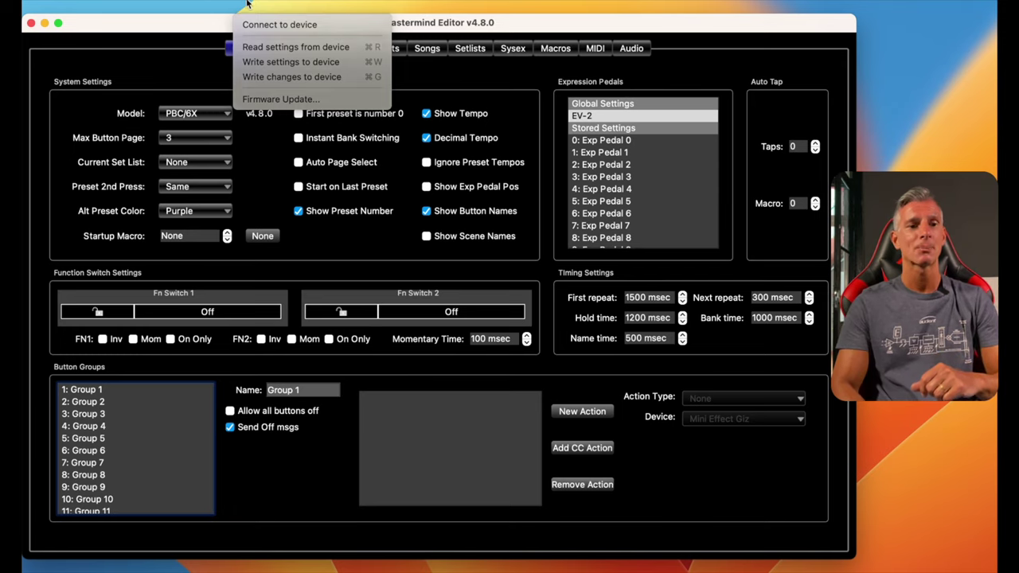
{"action": "left_click", "coordinate": [276, 5]}
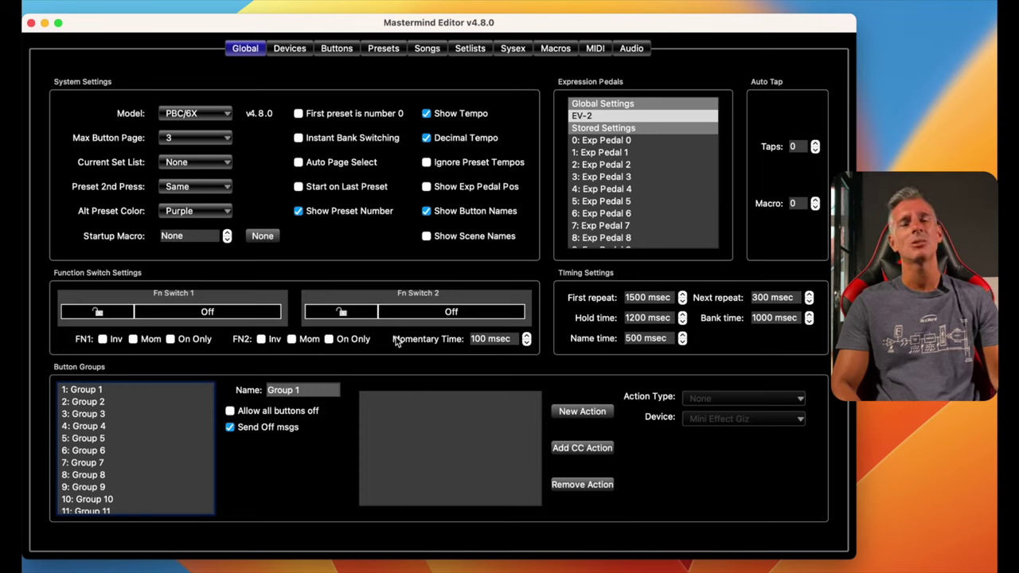
{"action": "mouse_move", "coordinate": [118, 431]}
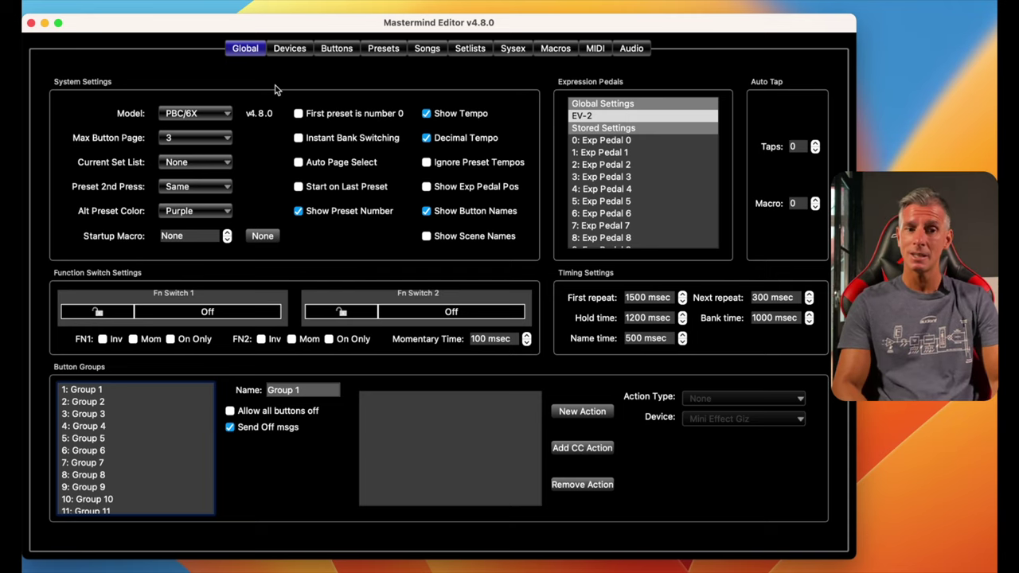
Change the manufacturer of Device 1 in the device list to Strymon.
{"action": "left_click", "coordinate": [290, 50]}
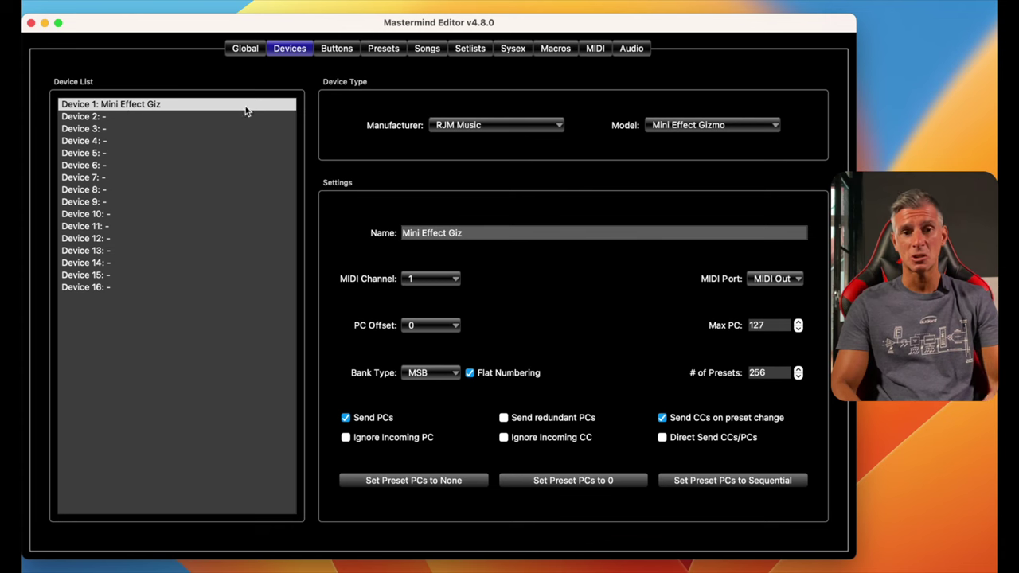
{"action": "left_click", "coordinate": [502, 125]}
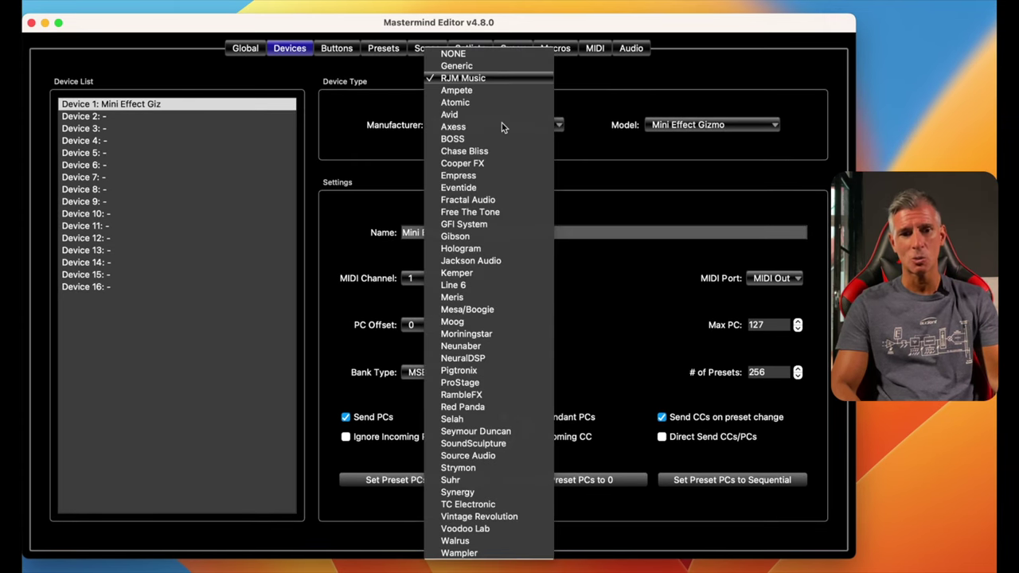
{"action": "left_click", "coordinate": [426, 128]}
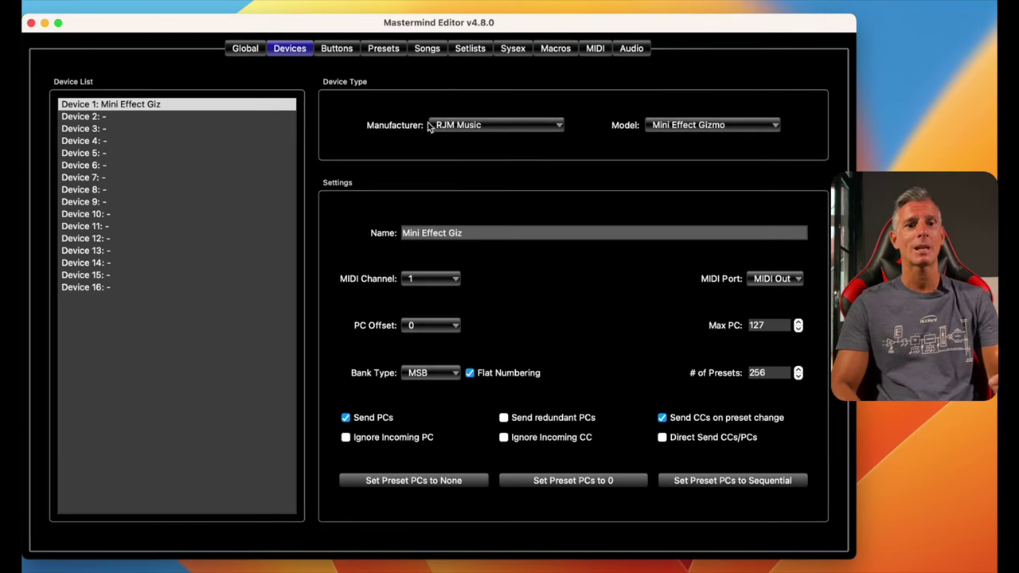
{"action": "left_click", "coordinate": [491, 126]}
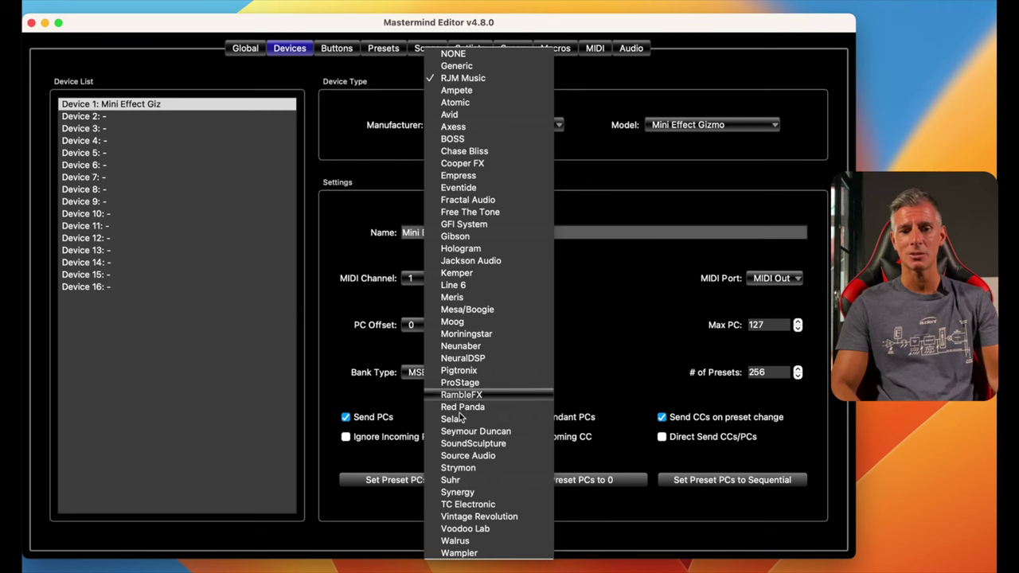
{"action": "left_click", "coordinate": [460, 468]}
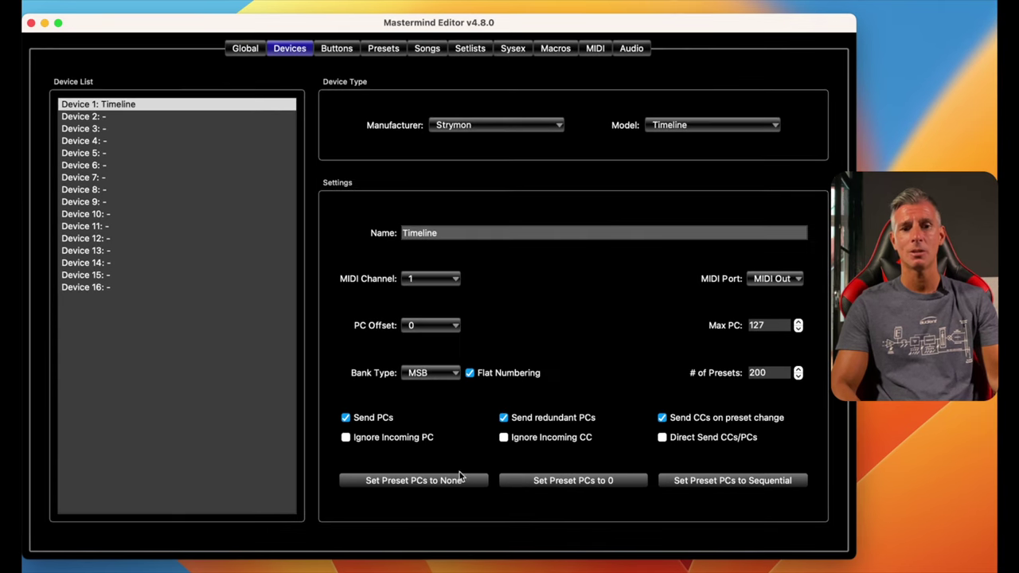
Set Device 1's model to Mobius and define Device 2 as a Strymon Timeline.
{"action": "left_click", "coordinate": [701, 128]}
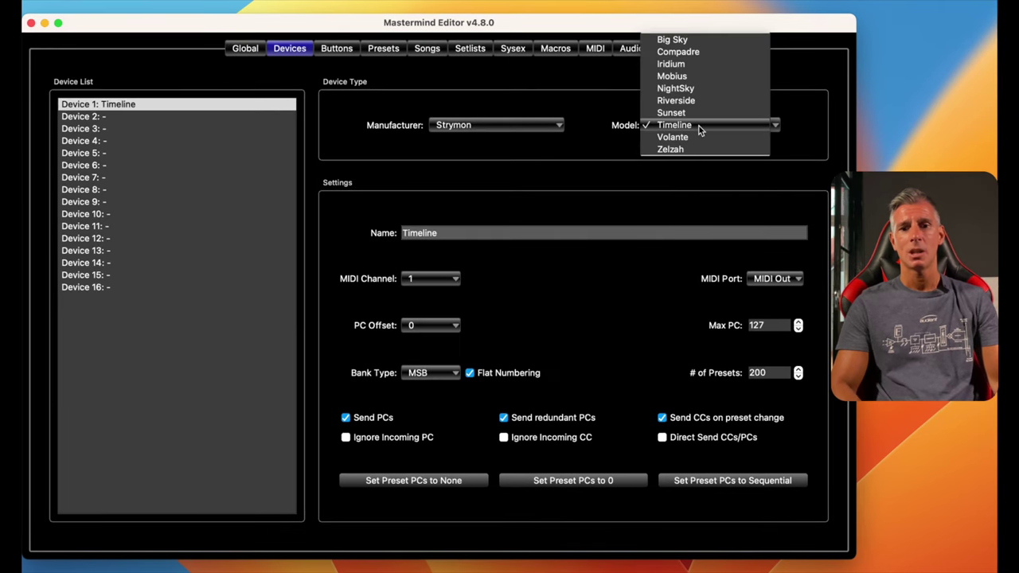
{"action": "left_click", "coordinate": [677, 76]}
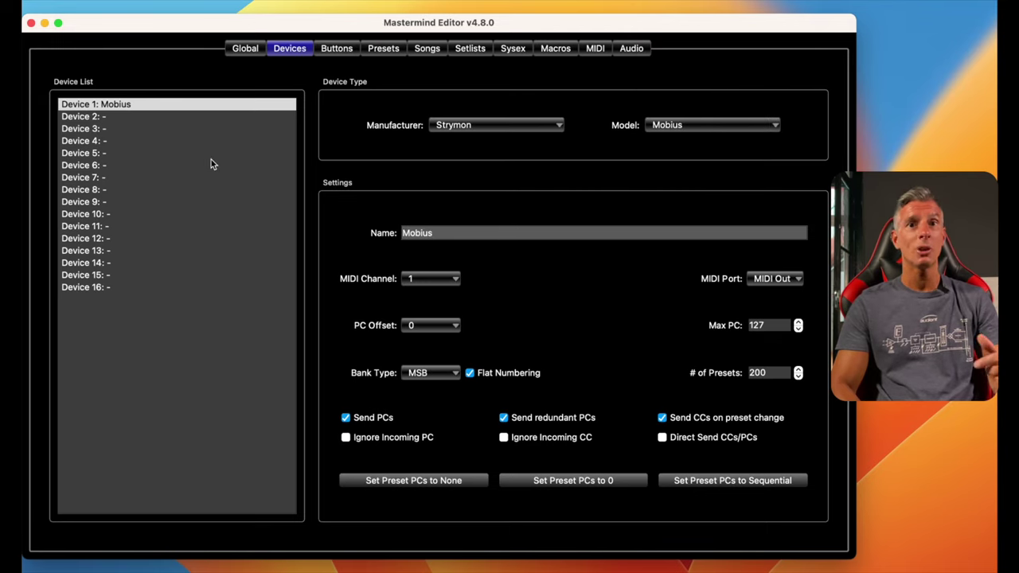
{"action": "left_click", "coordinate": [102, 117]}
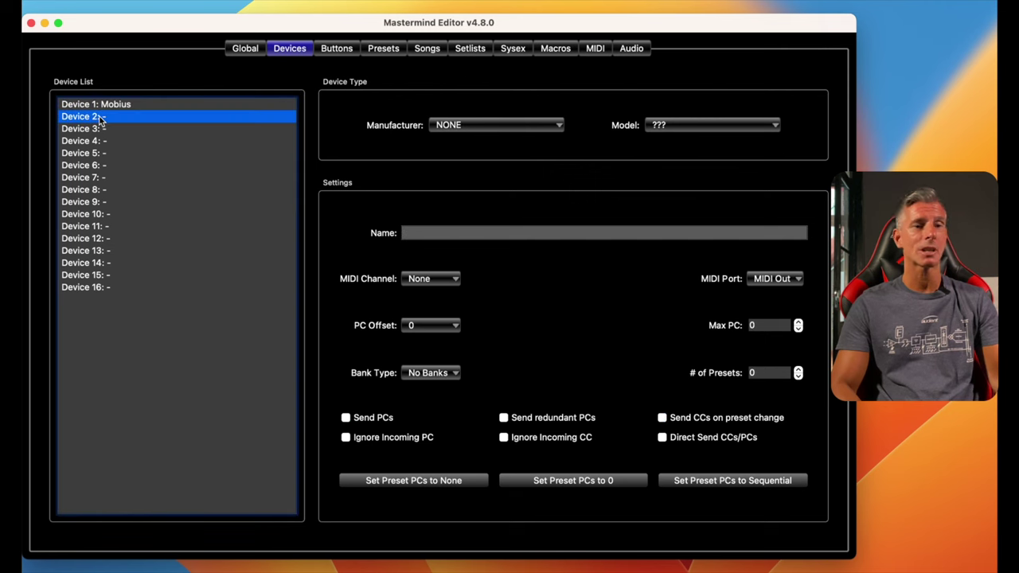
{"action": "left_click", "coordinate": [483, 128]}
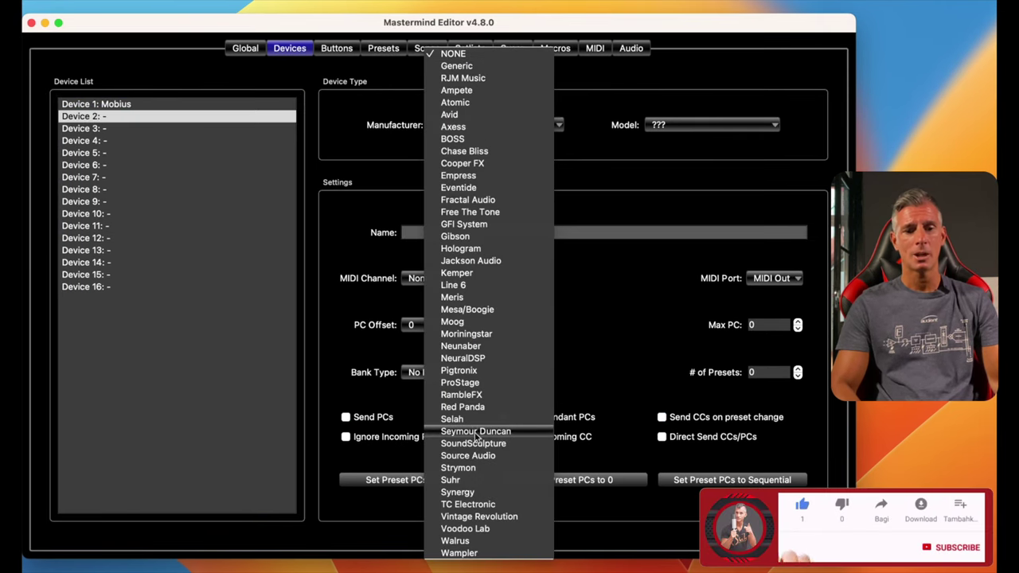
{"action": "left_click", "coordinate": [458, 468]}
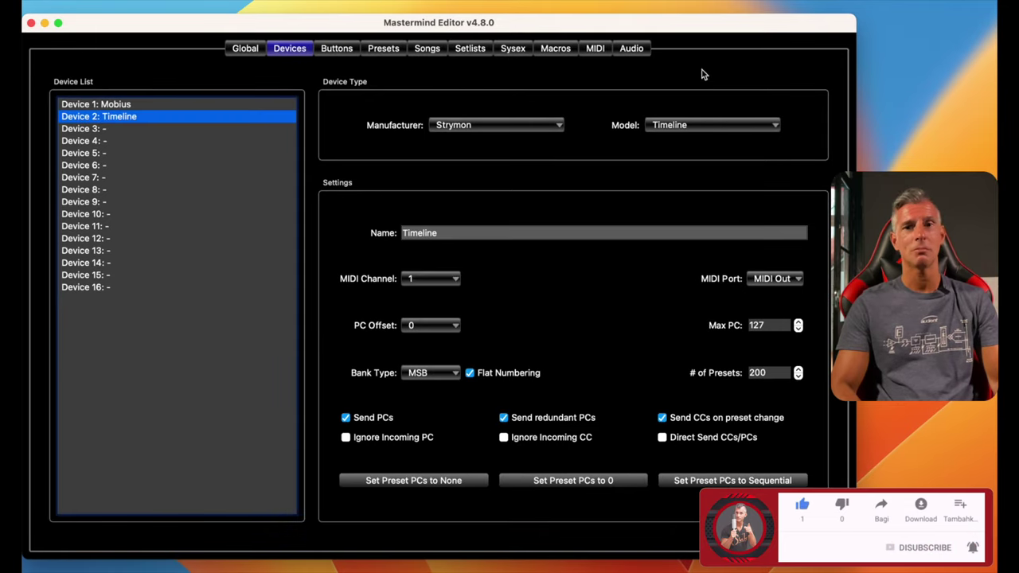
Define Device 3 in the device list with manufacturer Strymon and model Big Sky.
{"action": "left_click", "coordinate": [98, 130]}
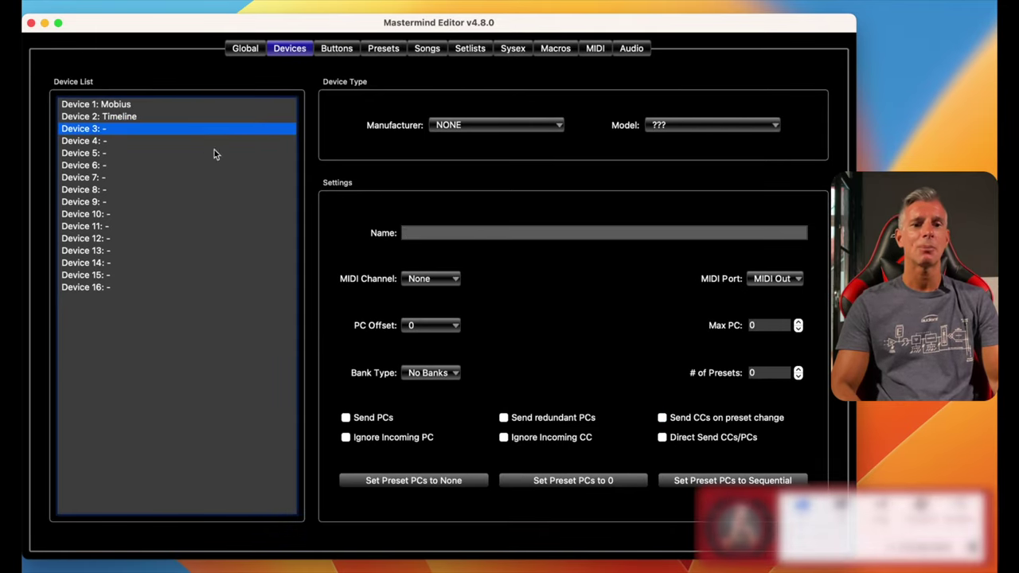
{"action": "left_click", "coordinate": [481, 127]}
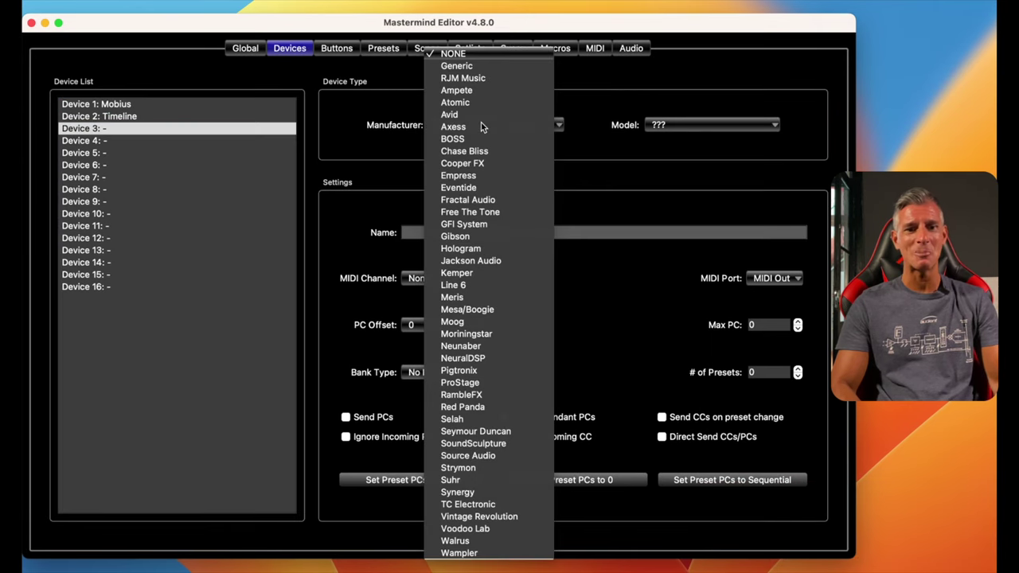
{"action": "left_click", "coordinate": [470, 469]}
{"action": "left_click", "coordinate": [685, 132]}
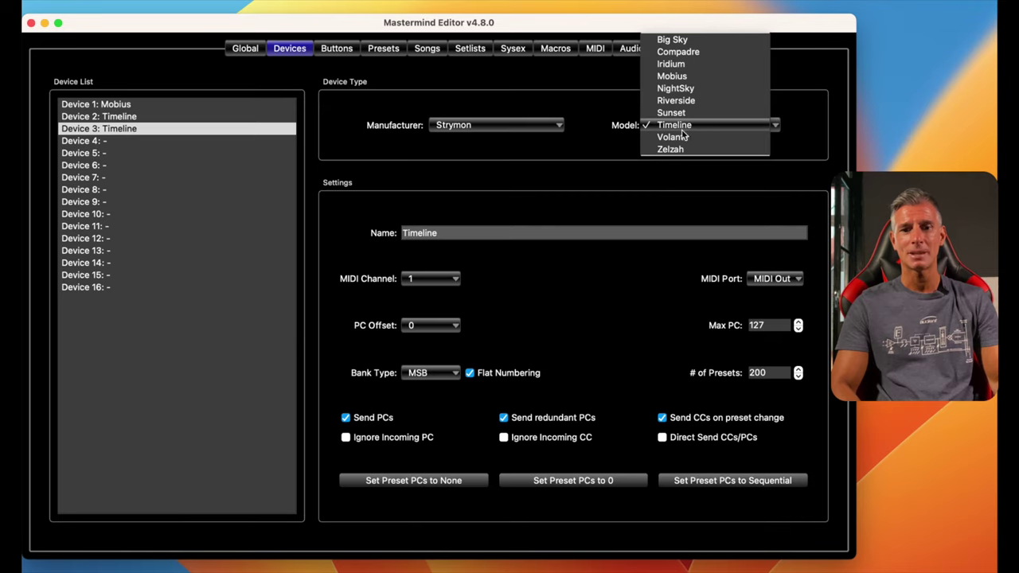
{"action": "left_click", "coordinate": [679, 40]}
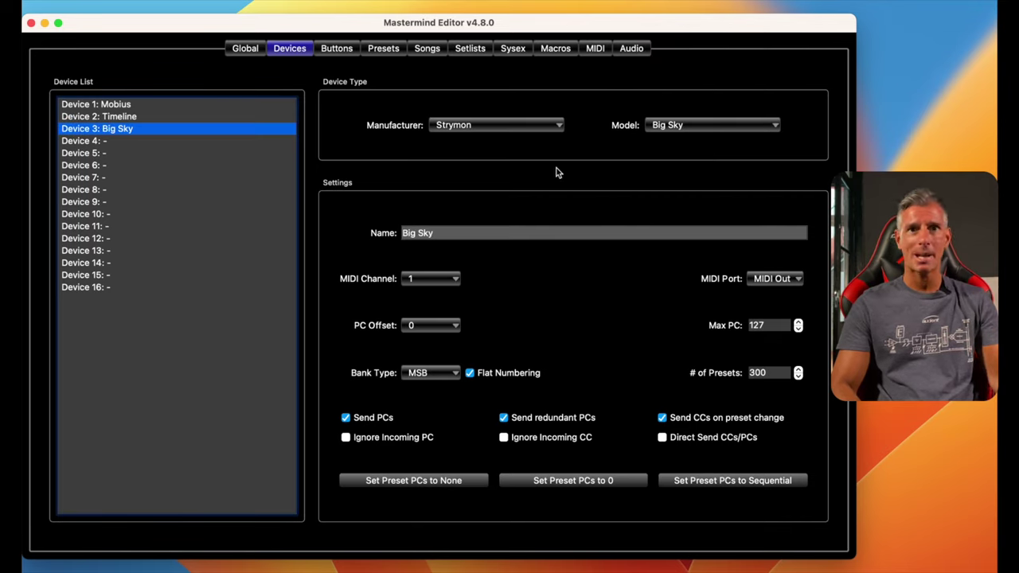
Define Device 4 as a Strymon Iridium, checking the other available Strymon models.
{"action": "left_click", "coordinate": [119, 141]}
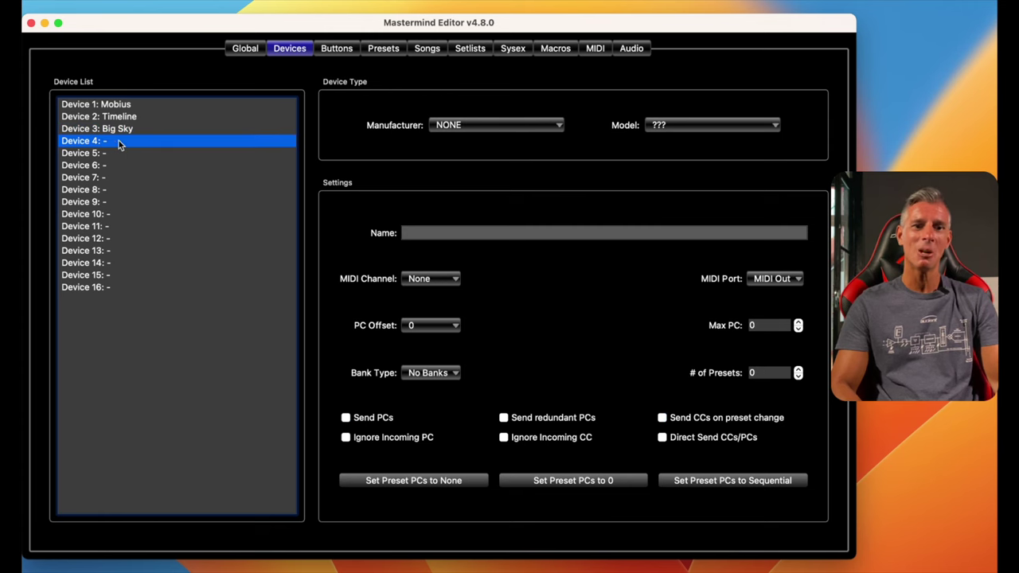
{"action": "left_click", "coordinate": [461, 128]}
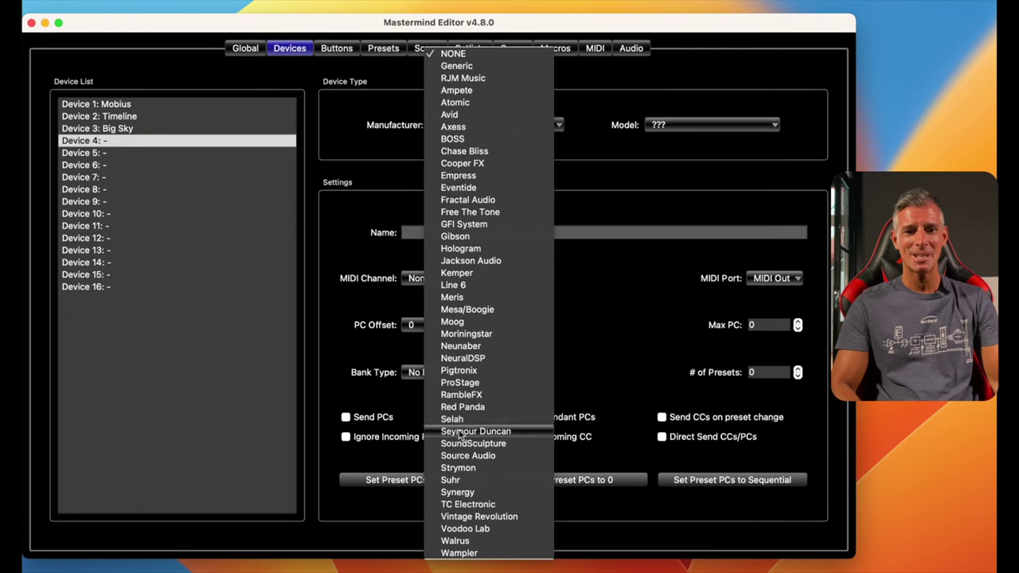
{"action": "left_click", "coordinate": [458, 469]}
{"action": "left_click", "coordinate": [677, 125]}
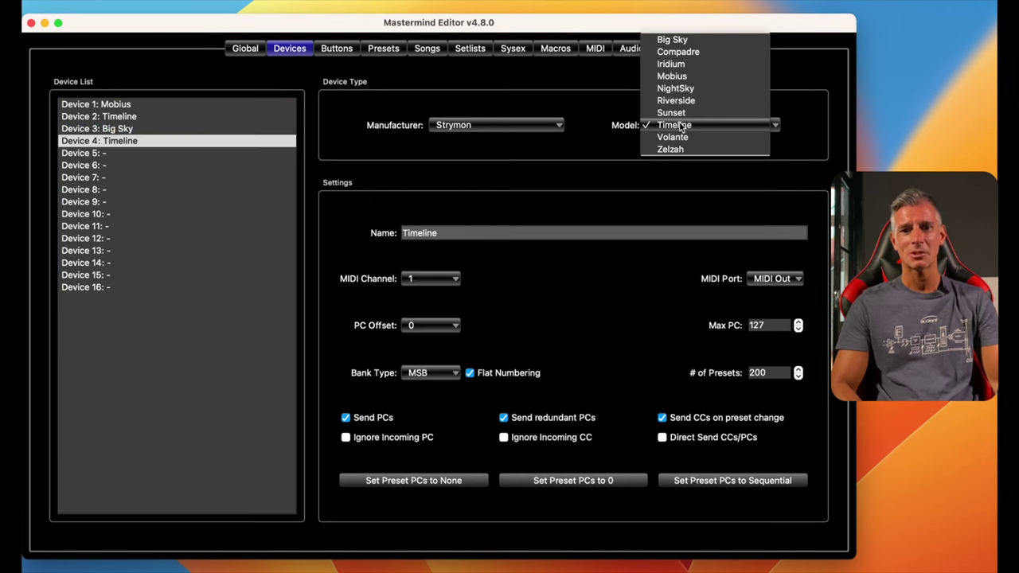
{"action": "left_click", "coordinate": [684, 65]}
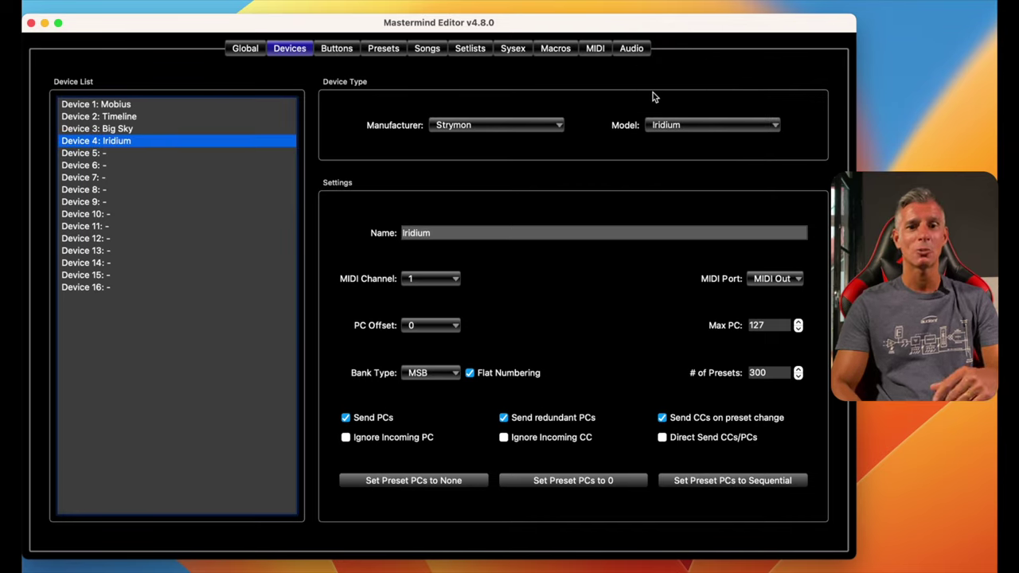
{"action": "left_click", "coordinate": [683, 128]}
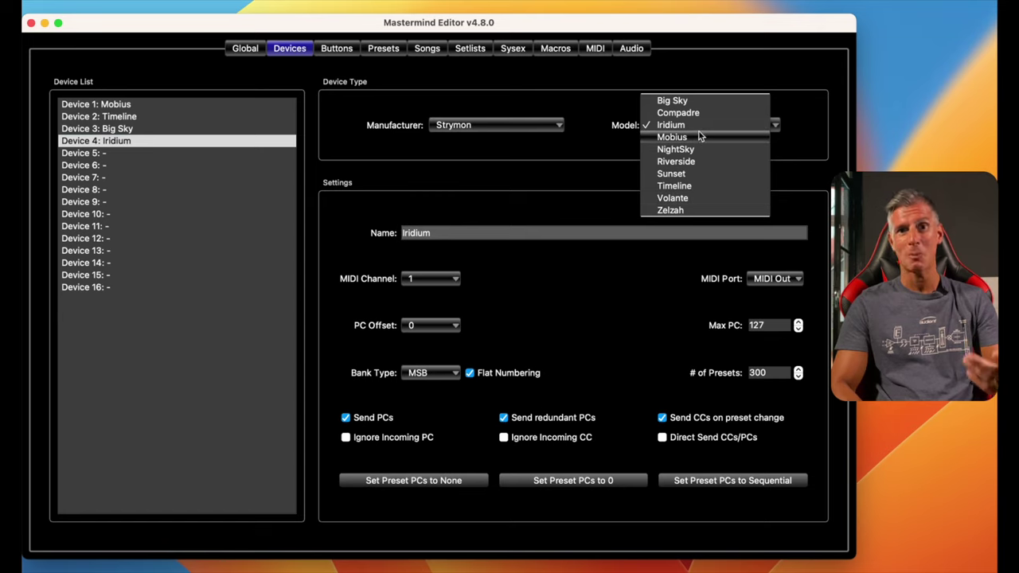
{"action": "left_click", "coordinate": [662, 70]}
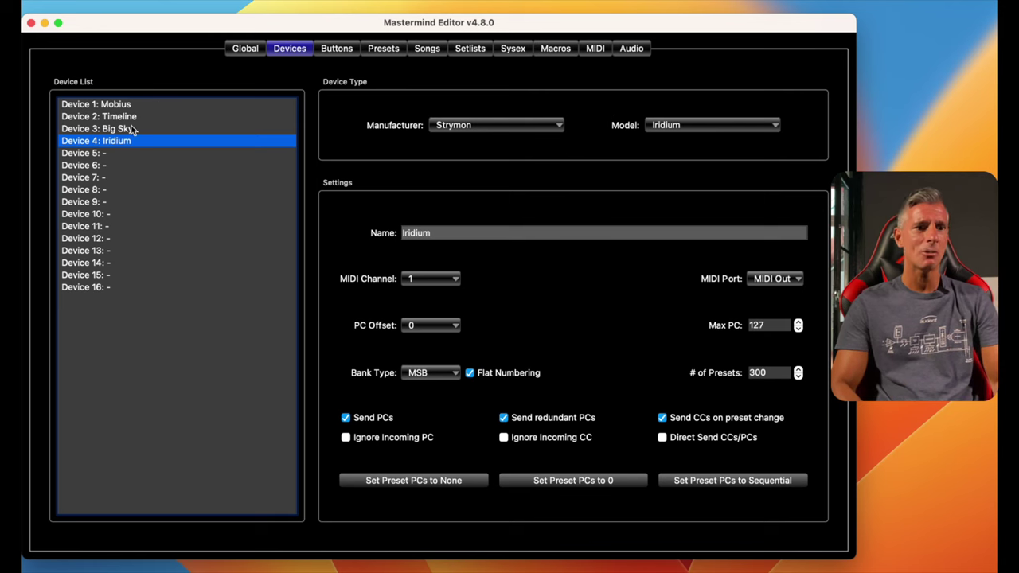
Define Device 5 in the device list with manufacturer Eventide and model H9.
{"action": "left_click", "coordinate": [101, 154]}
{"action": "left_click", "coordinate": [467, 129]}
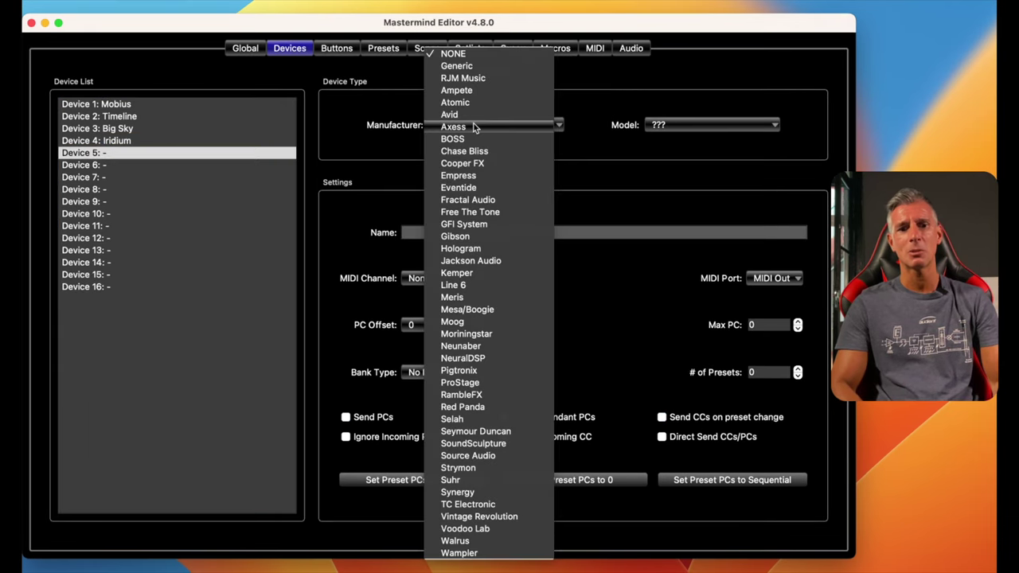
{"action": "left_click", "coordinate": [469, 188]}
{"action": "left_click", "coordinate": [668, 125]}
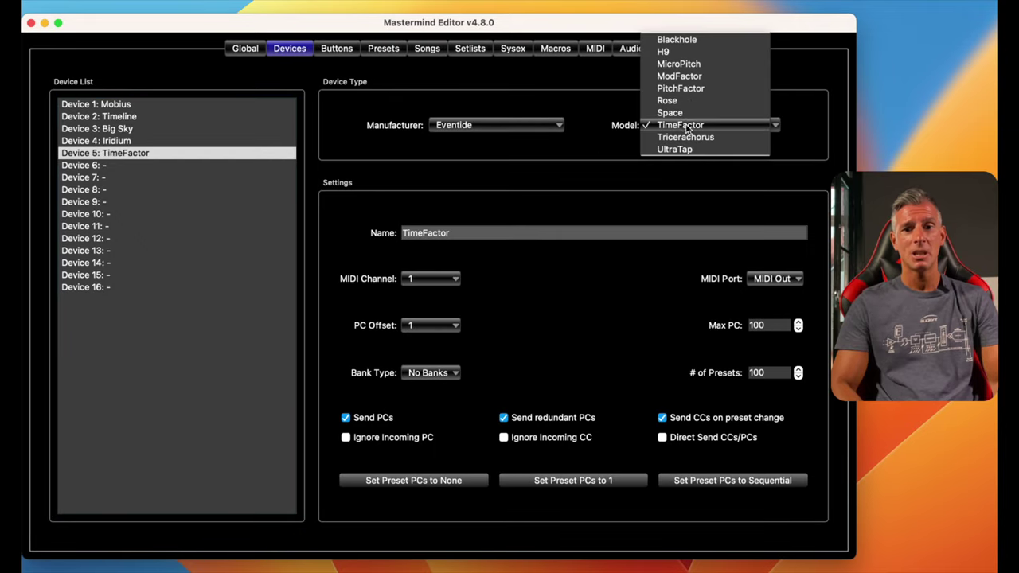
{"action": "left_click", "coordinate": [672, 52]}
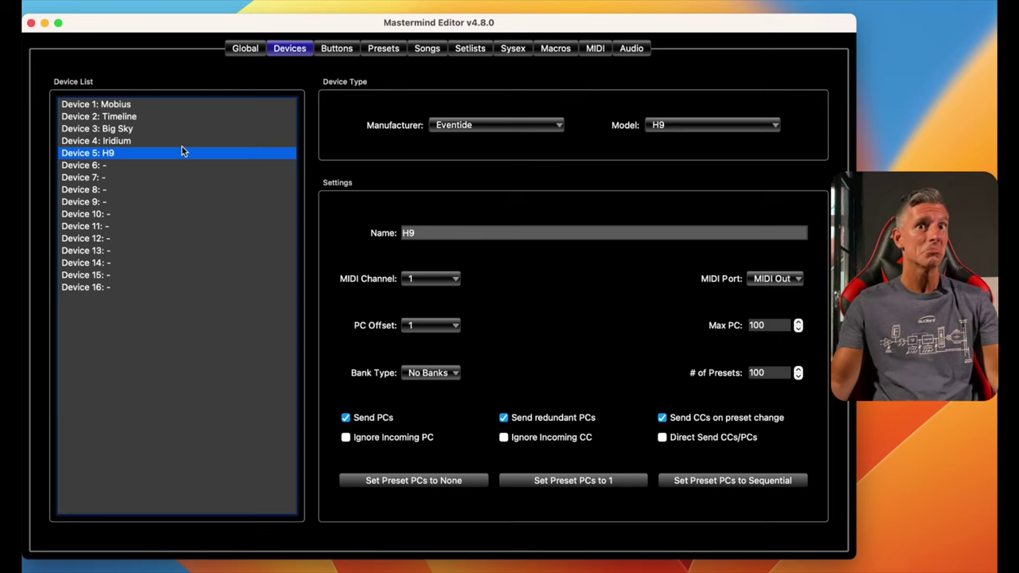
Define Device 6 in the device list with manufacturer Fractal Audio and model FM3.
{"action": "left_click", "coordinate": [92, 168]}
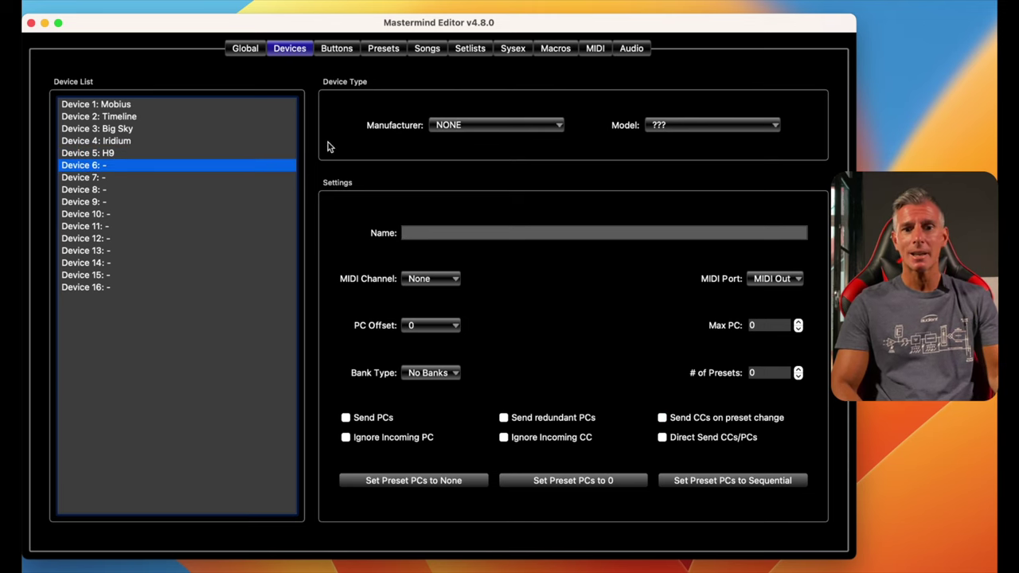
{"action": "left_click", "coordinate": [479, 124]}
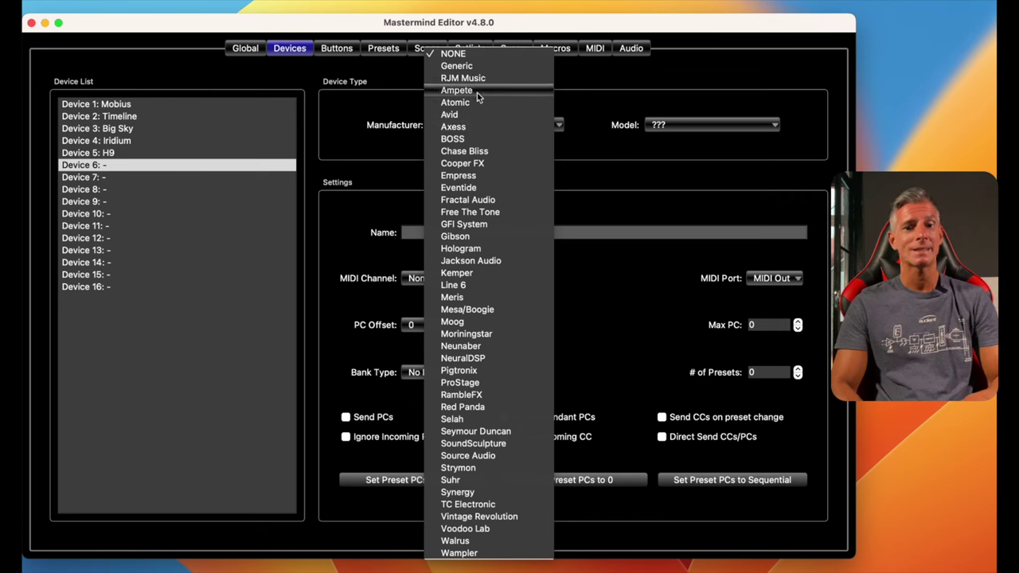
{"action": "left_click", "coordinate": [478, 202]}
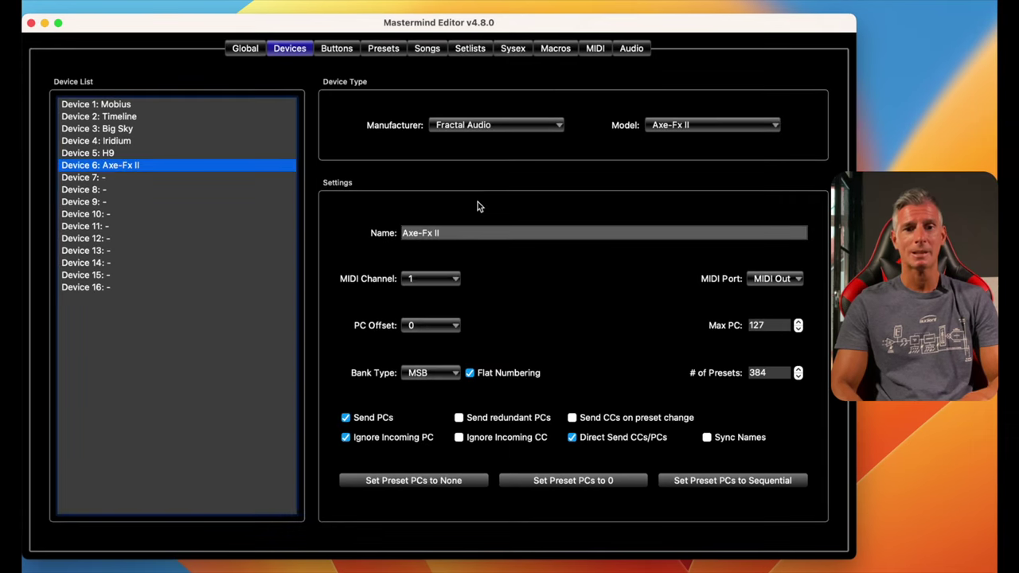
{"action": "left_click", "coordinate": [682, 125]}
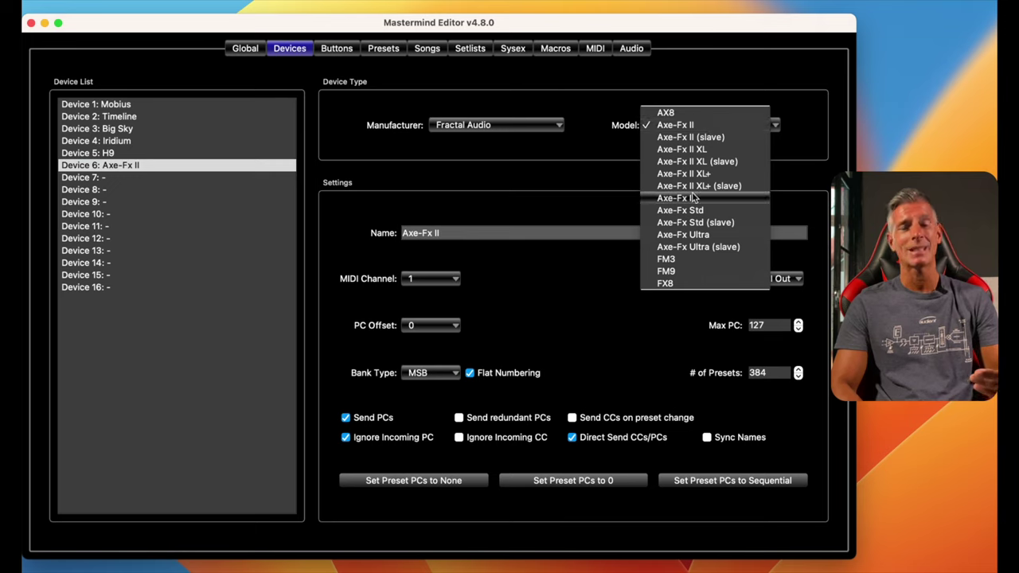
{"action": "left_click", "coordinate": [675, 259]}
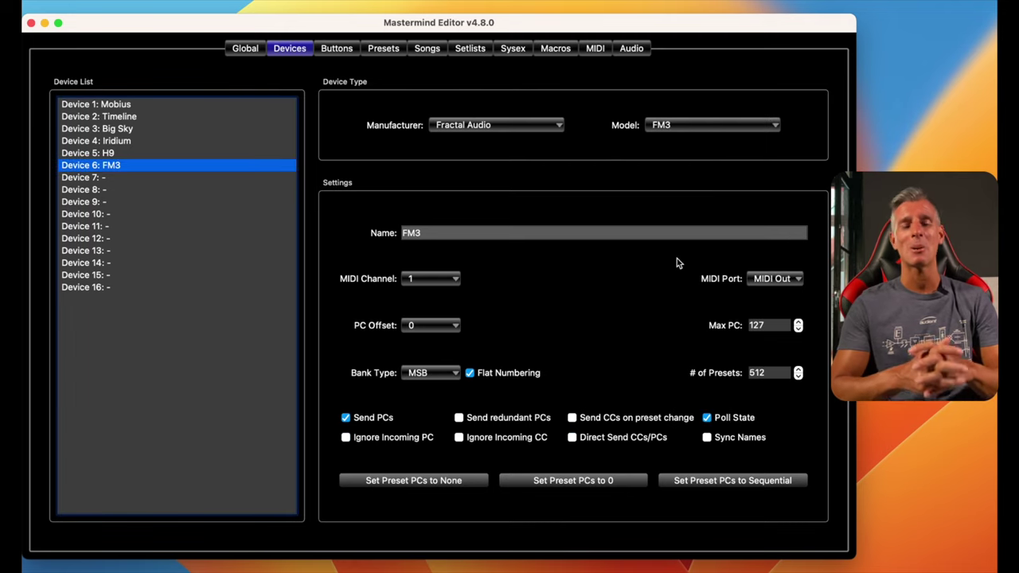
Define Device 7 as a Voodoo Lab GCX1, checking the other available Voodoo Lab models.
{"action": "left_click", "coordinate": [107, 178]}
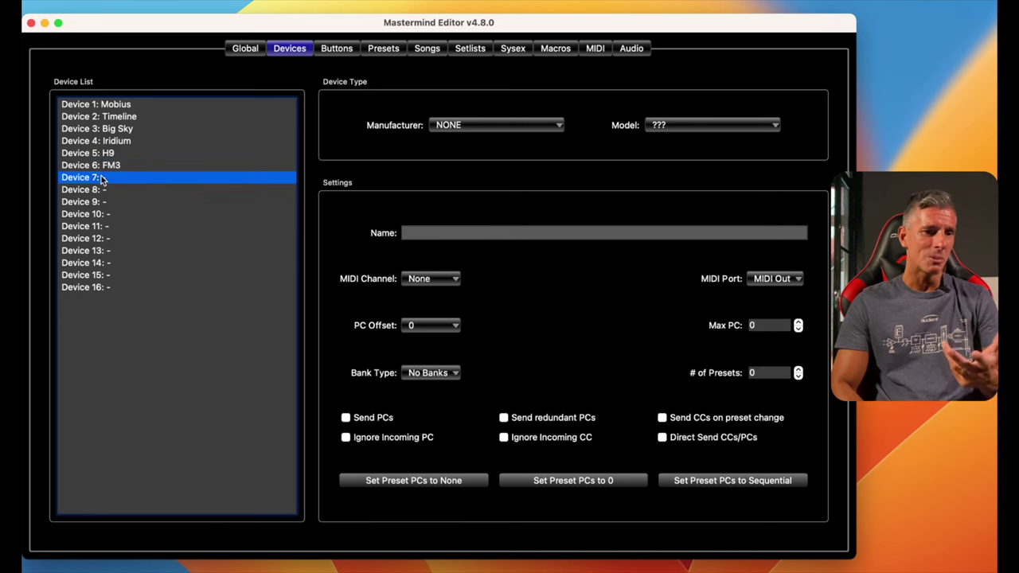
{"action": "left_click", "coordinate": [491, 123]}
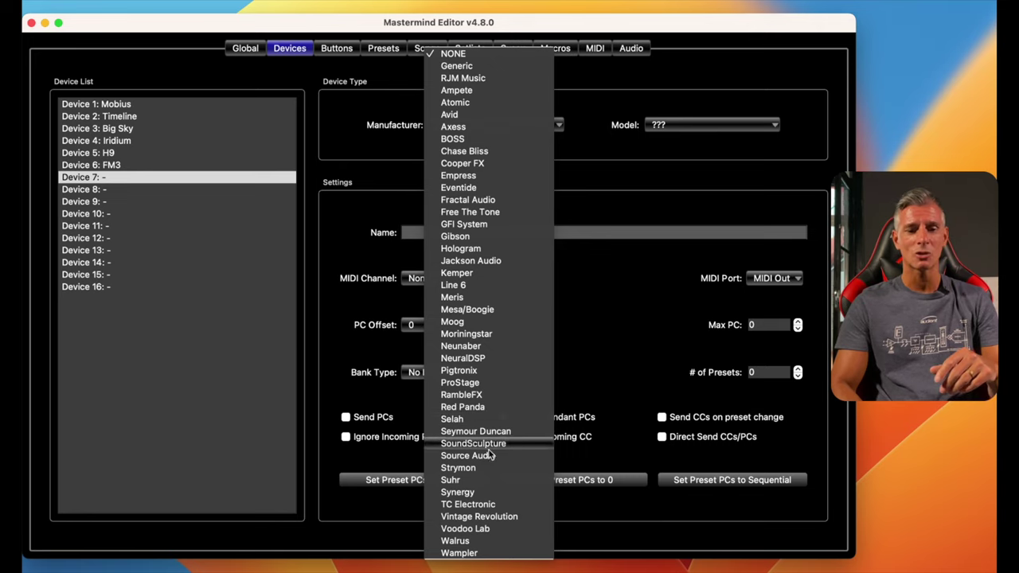
{"action": "left_click", "coordinate": [478, 530]}
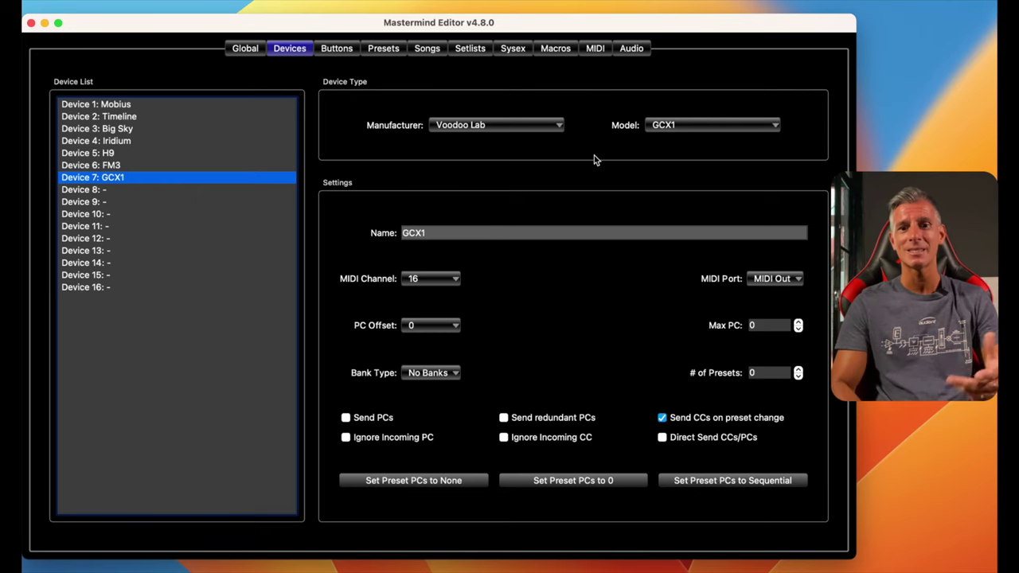
{"action": "left_click", "coordinate": [697, 128]}
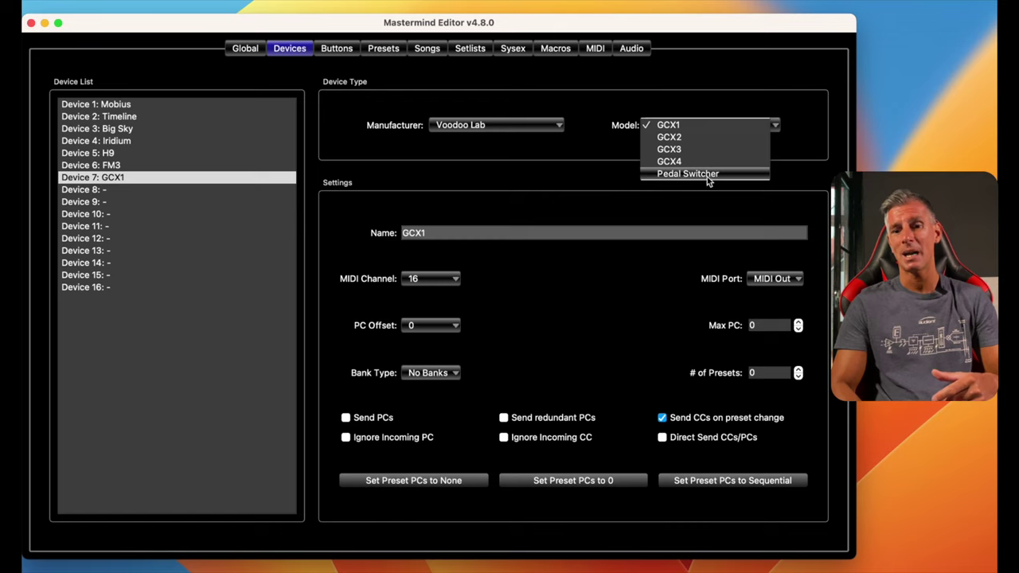
{"action": "left_click", "coordinate": [655, 104]}
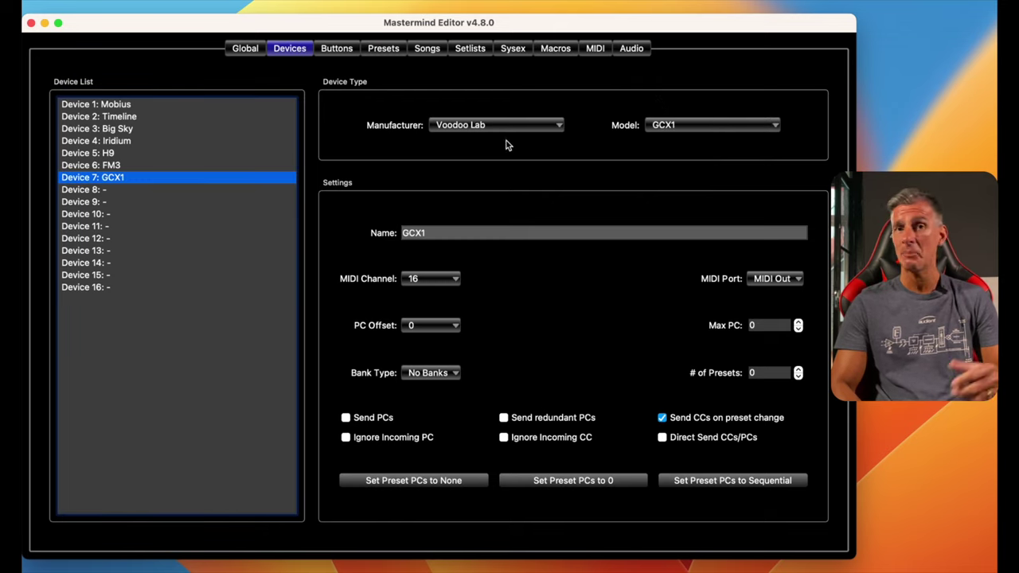
Define Device 8 in the device list with manufacturer TC Electronic and model G-Major 2.
{"action": "left_click", "coordinate": [89, 191]}
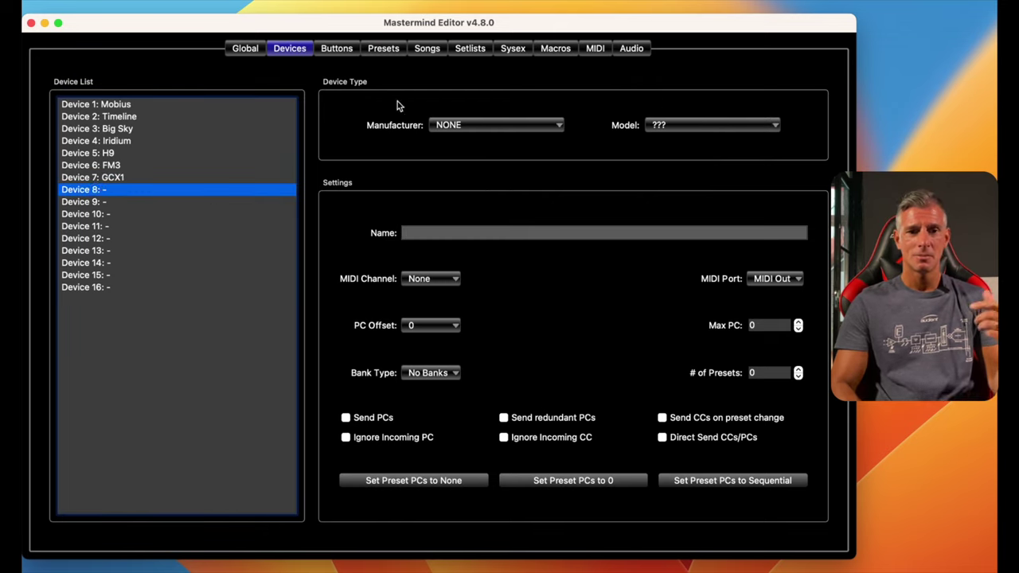
{"action": "left_click", "coordinate": [459, 124]}
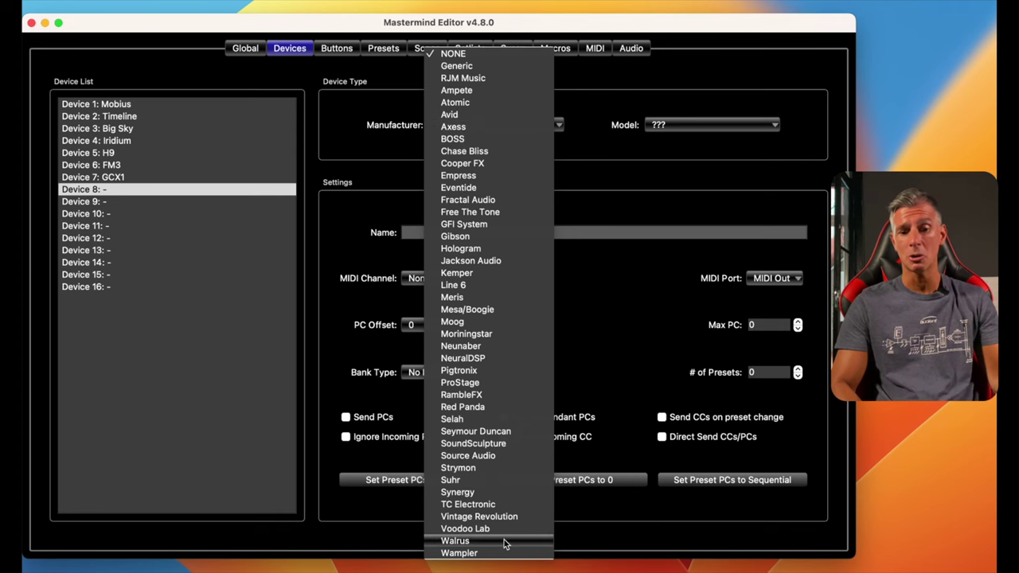
{"action": "left_click", "coordinate": [502, 508]}
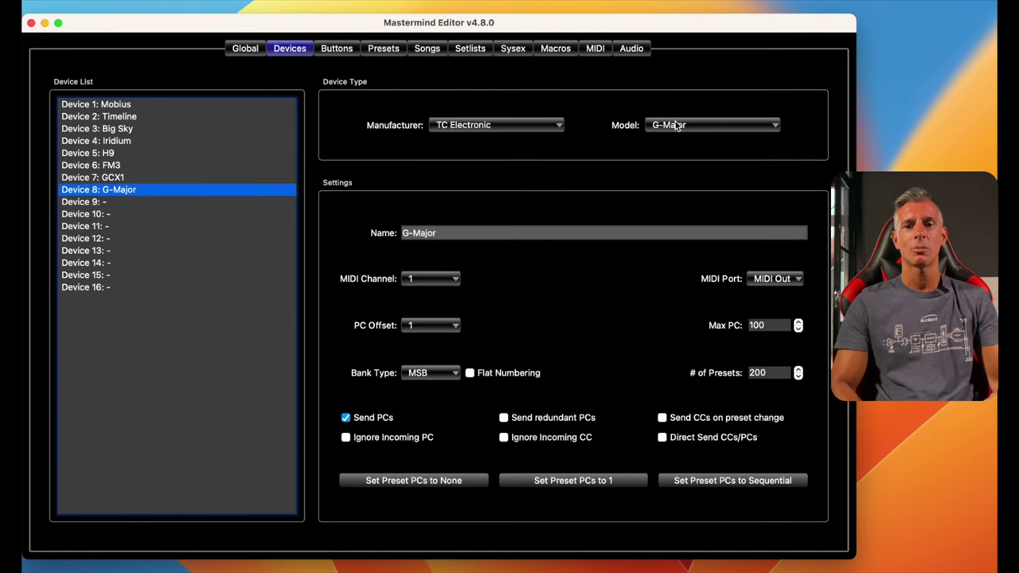
{"action": "left_click", "coordinate": [710, 119]}
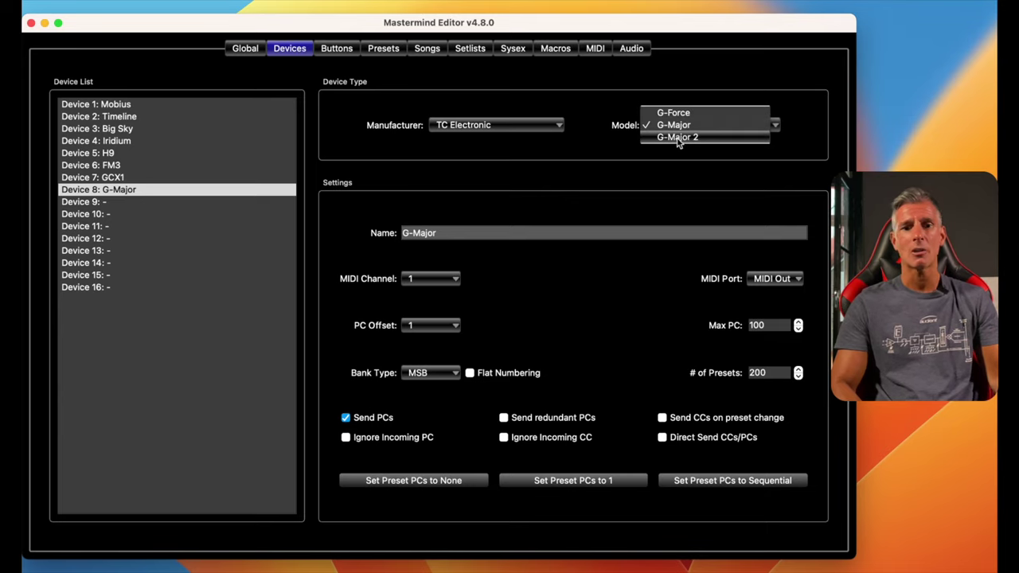
{"action": "left_click", "coordinate": [678, 137]}
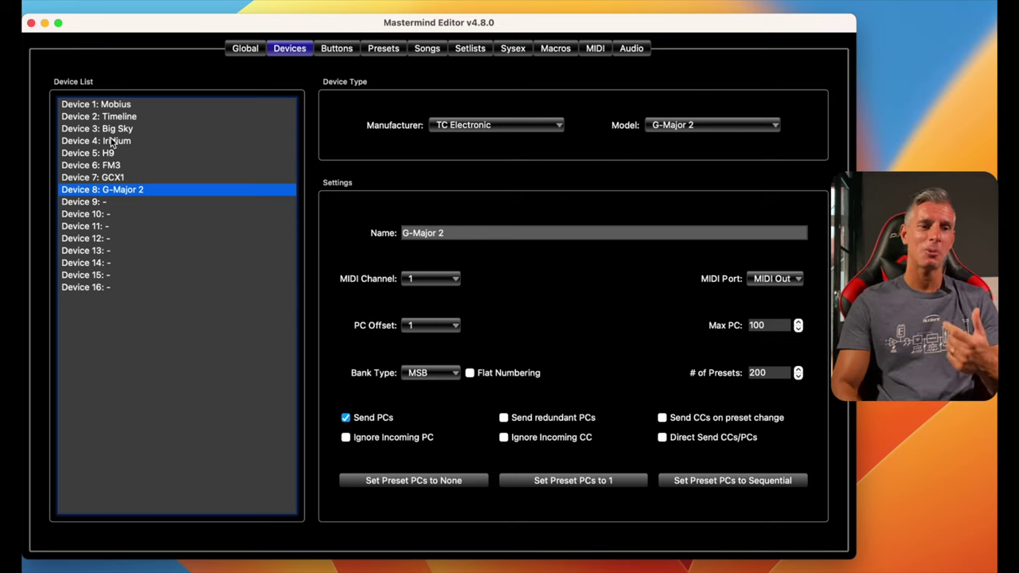
Assign MIDI channel 2 to the Timeline and MIDI channel 3 to the Big Sky.
{"action": "left_click", "coordinate": [118, 105]}
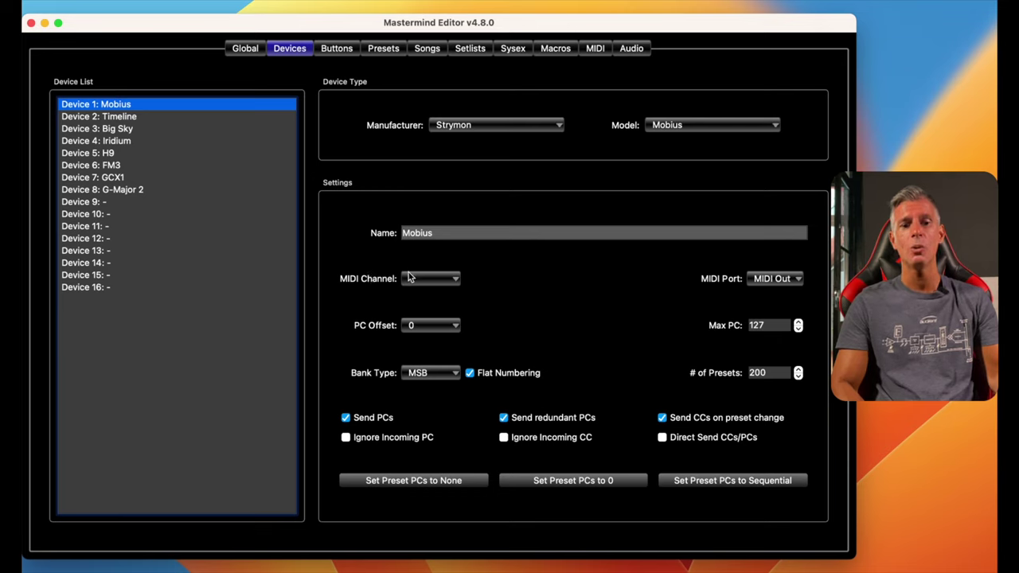
{"action": "left_click", "coordinate": [119, 117]}
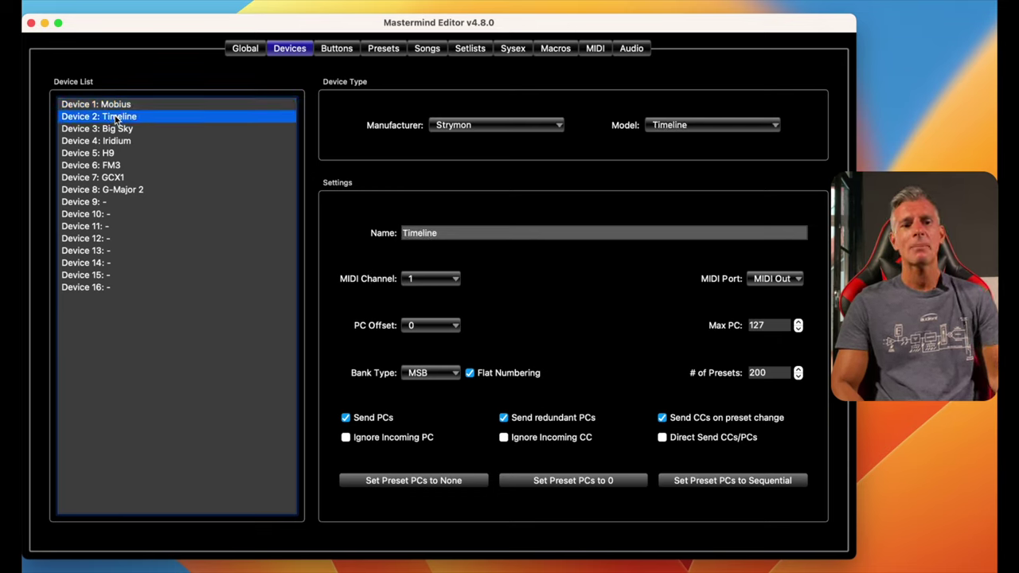
{"action": "left_click", "coordinate": [433, 279]}
{"action": "left_click", "coordinate": [425, 290]}
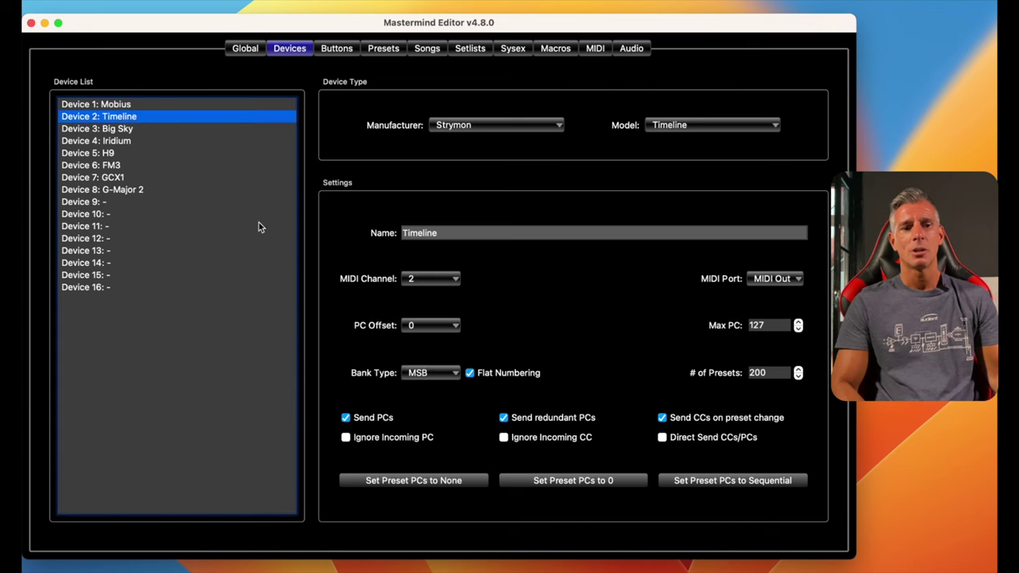
{"action": "left_click", "coordinate": [107, 129]}
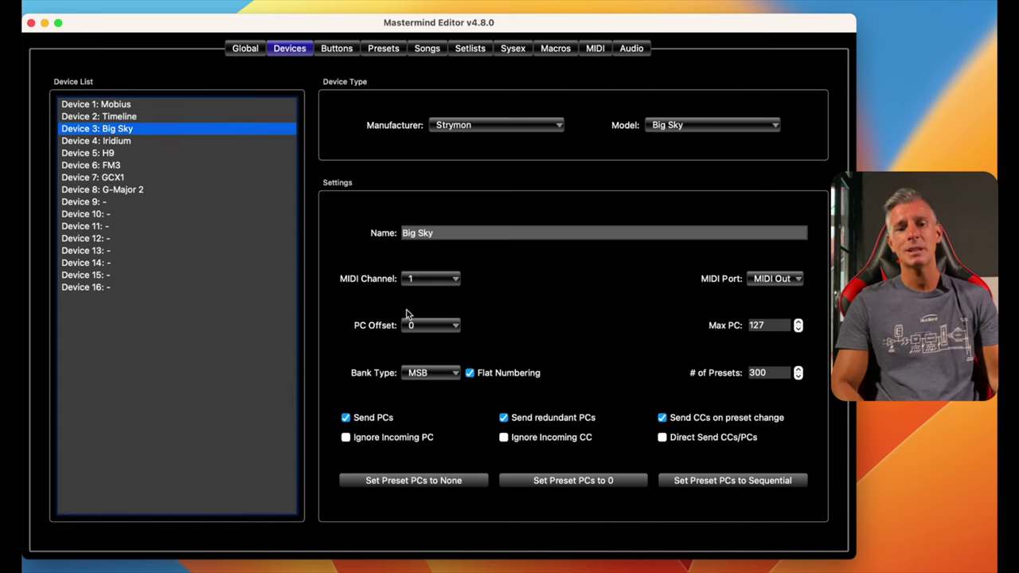
{"action": "left_click", "coordinate": [430, 279]}
{"action": "left_click", "coordinate": [422, 303]}
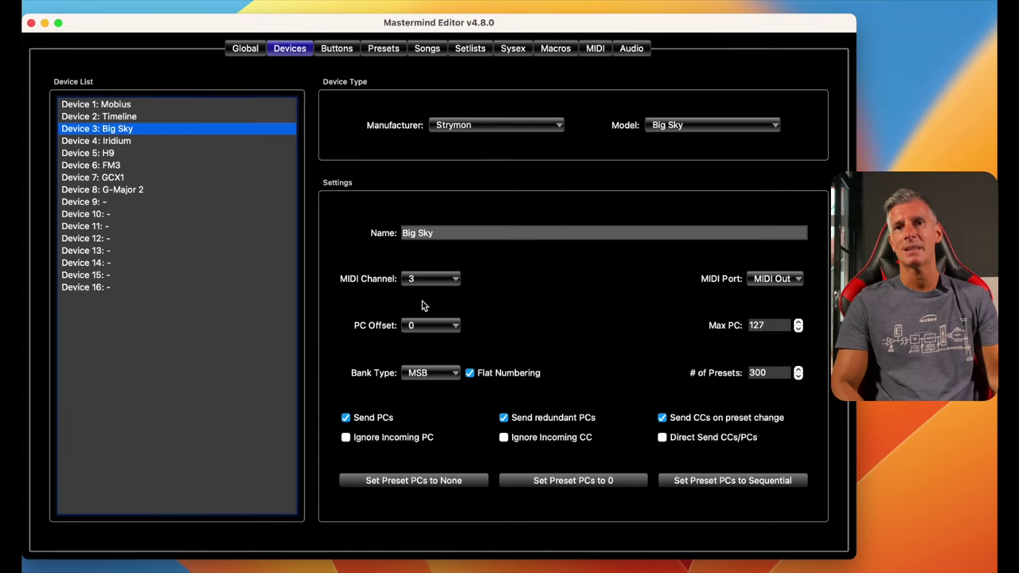
Assign MIDI channel 4 to the Iridium and MIDI channel 5 to the H9.
{"action": "left_click", "coordinate": [119, 141]}
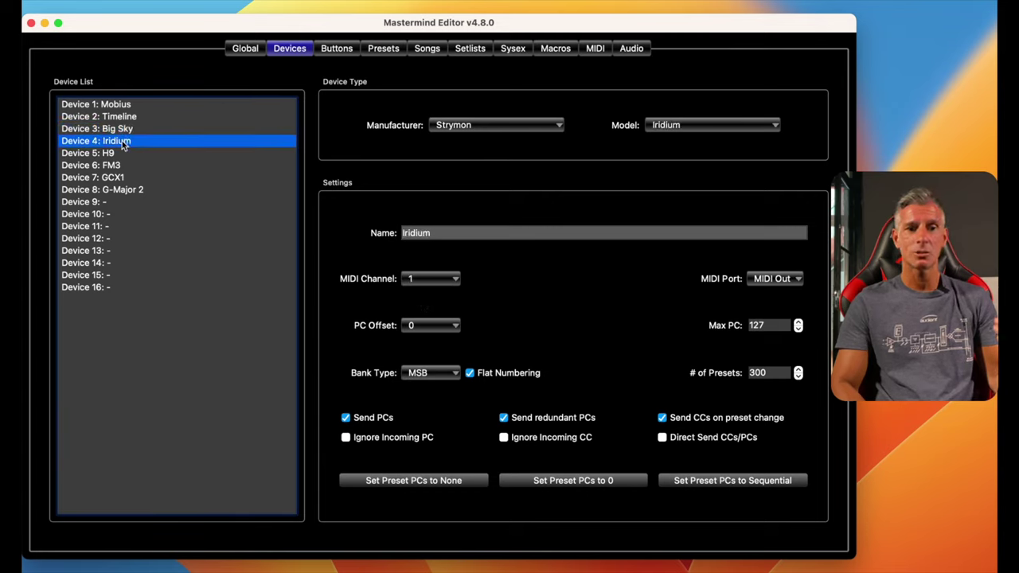
{"action": "left_click", "coordinate": [430, 279]}
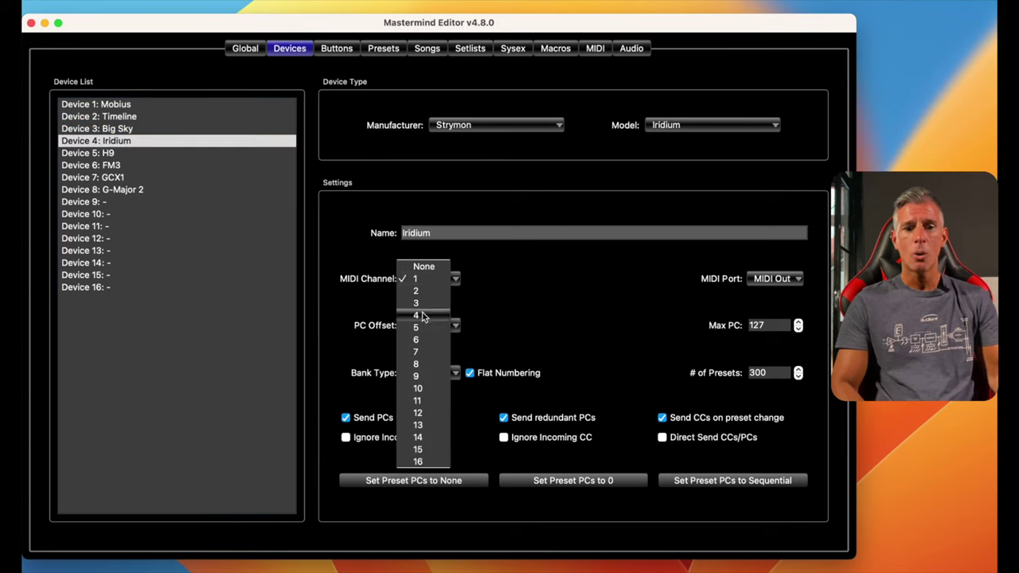
{"action": "left_click", "coordinate": [422, 316]}
{"action": "left_click", "coordinate": [110, 152]}
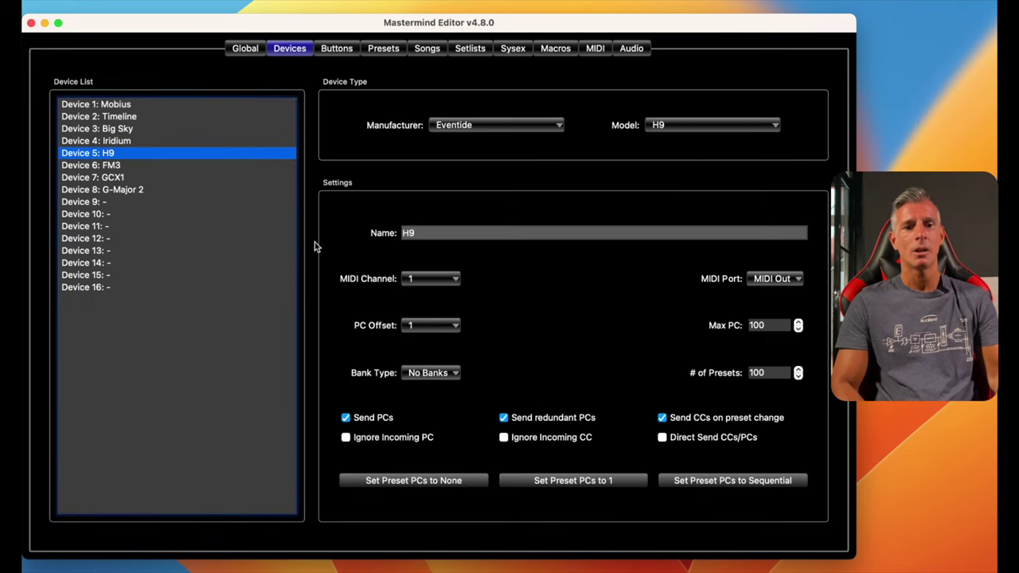
{"action": "left_click", "coordinate": [433, 280]}
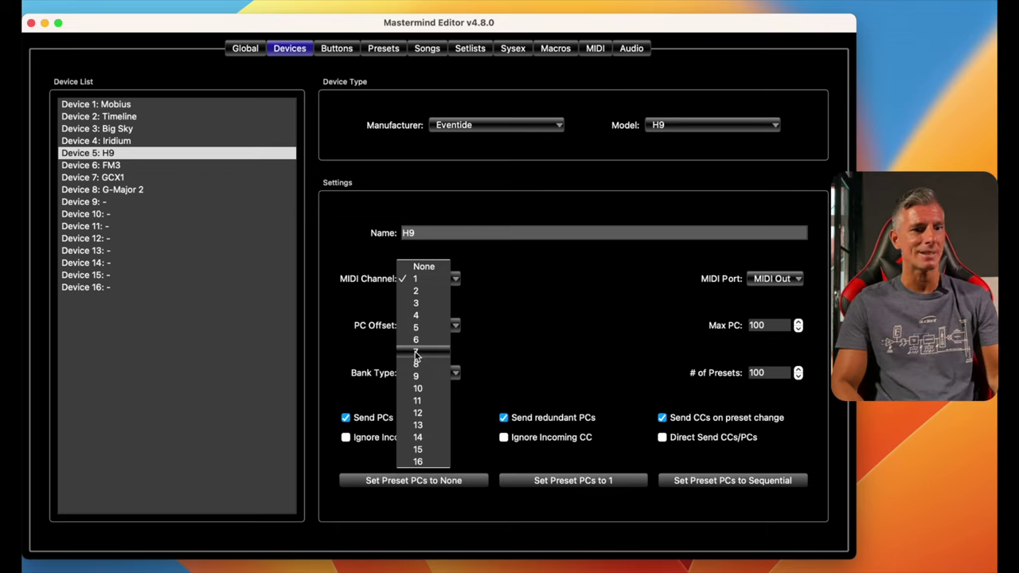
{"action": "left_click", "coordinate": [422, 328]}
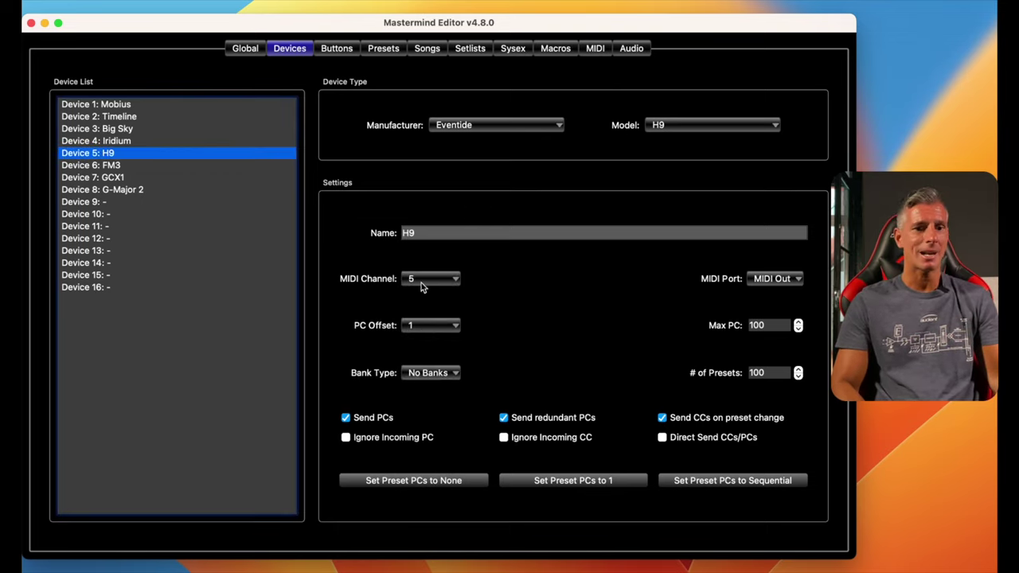
Assign MIDI channel 6 to the FM3 and MIDI channel 7 to the GCX1.
{"action": "left_click", "coordinate": [113, 165]}
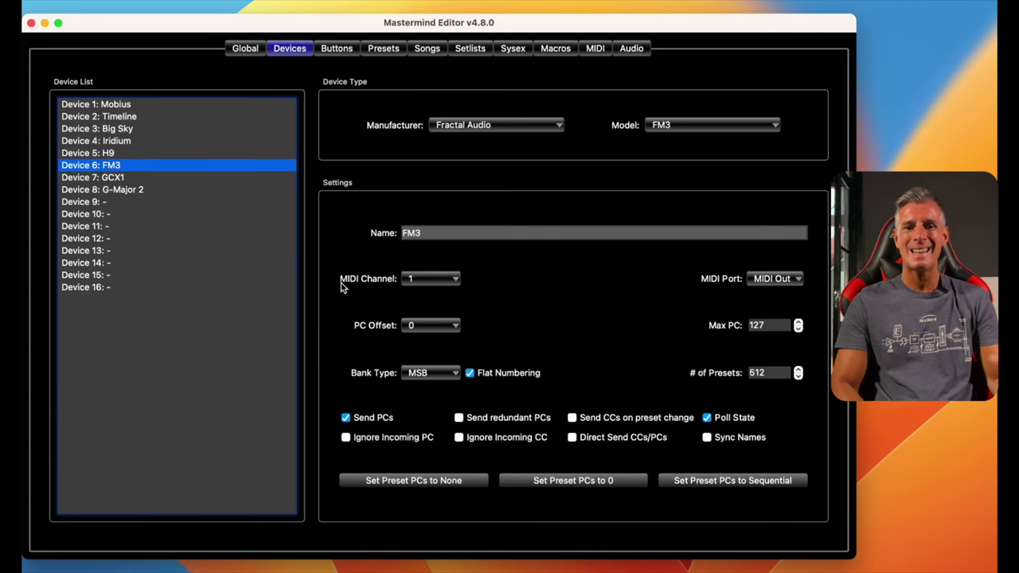
{"action": "left_click", "coordinate": [437, 279]}
{"action": "left_click", "coordinate": [422, 338]}
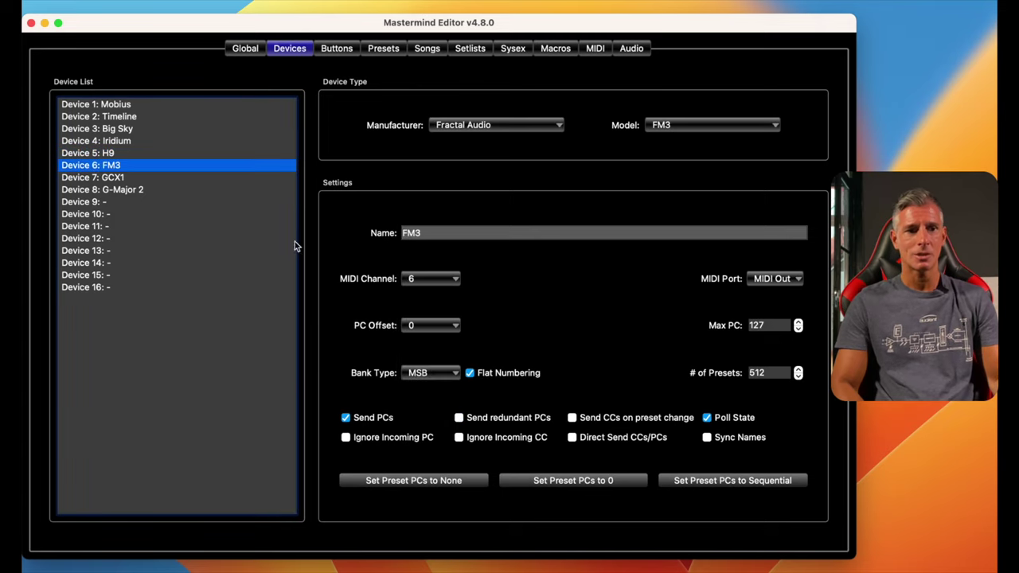
{"action": "left_click", "coordinate": [140, 180]}
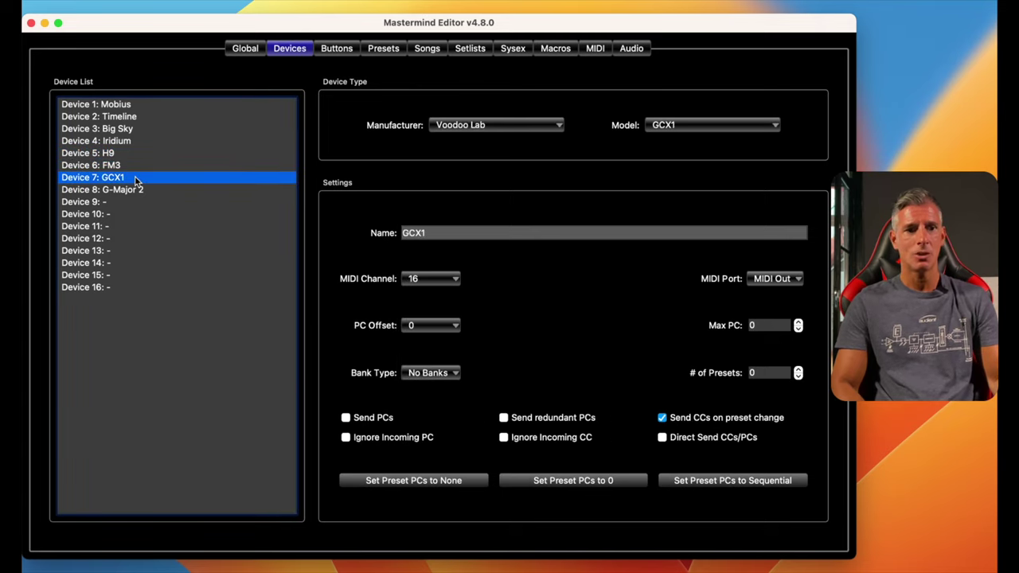
{"action": "left_click", "coordinate": [428, 278]}
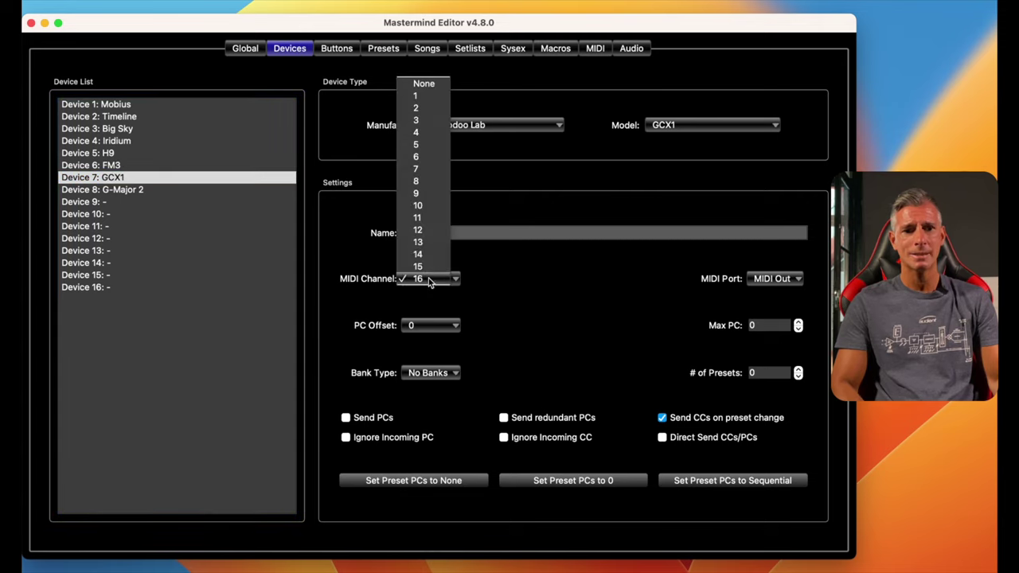
{"action": "left_click", "coordinate": [416, 170]}
Assign MIDI channel 8 to the G-Major 2 in the device list.
{"action": "left_click", "coordinate": [136, 189]}
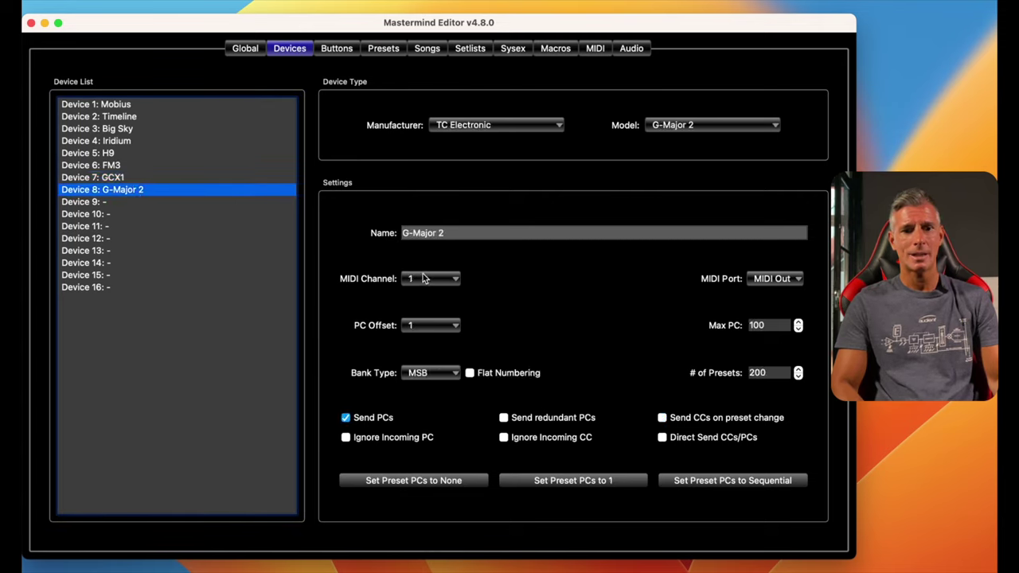
{"action": "left_click", "coordinate": [428, 279]}
{"action": "left_click", "coordinate": [427, 365]}
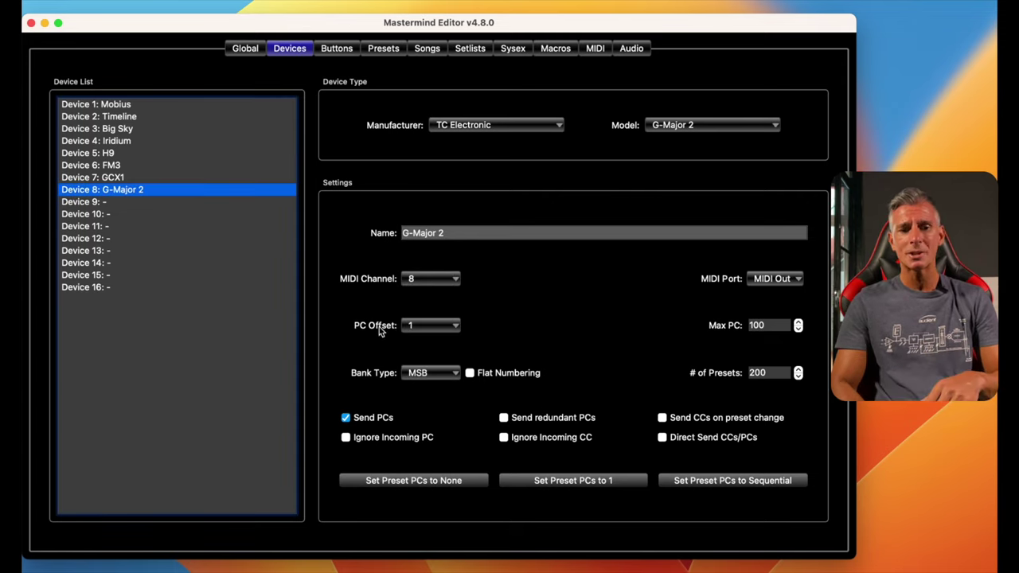
Try a PC offset of 0 for the G-Major 2 and restore the offset to 1.
{"action": "left_click", "coordinate": [456, 324]}
{"action": "left_click", "coordinate": [441, 313]}
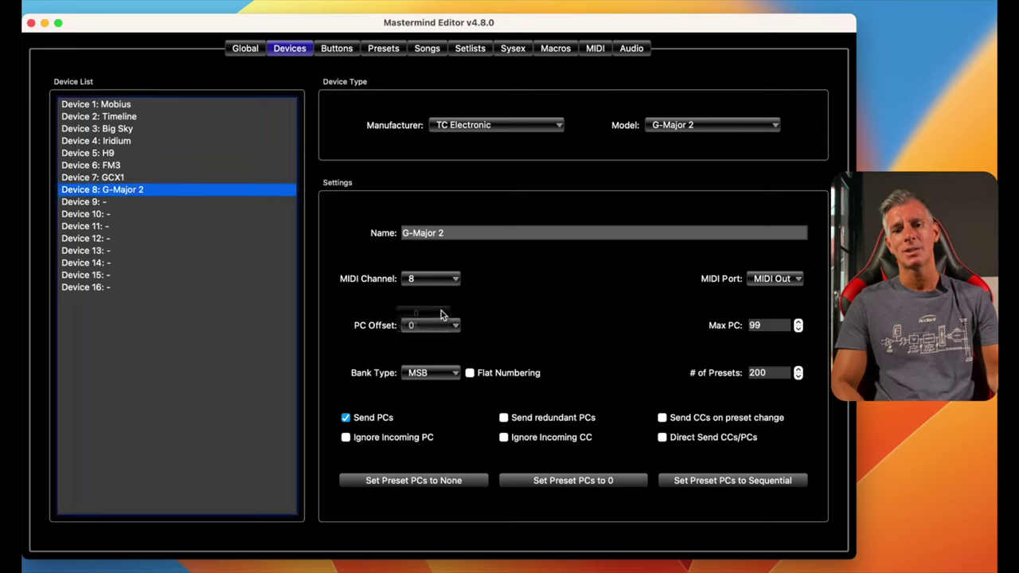
{"action": "left_click", "coordinate": [454, 327]}
{"action": "left_click", "coordinate": [439, 338]}
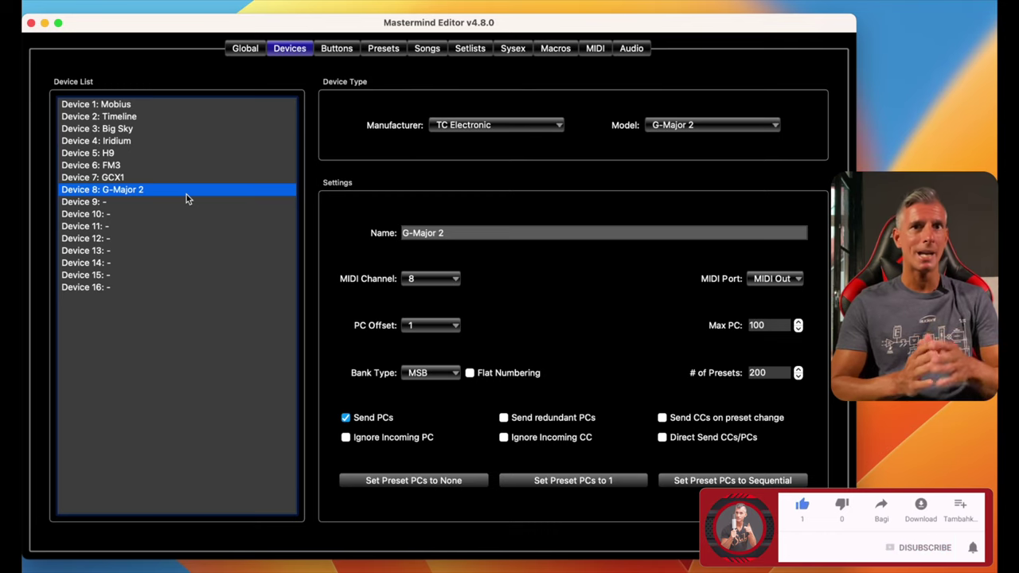
{"action": "left_click", "coordinate": [124, 142]}
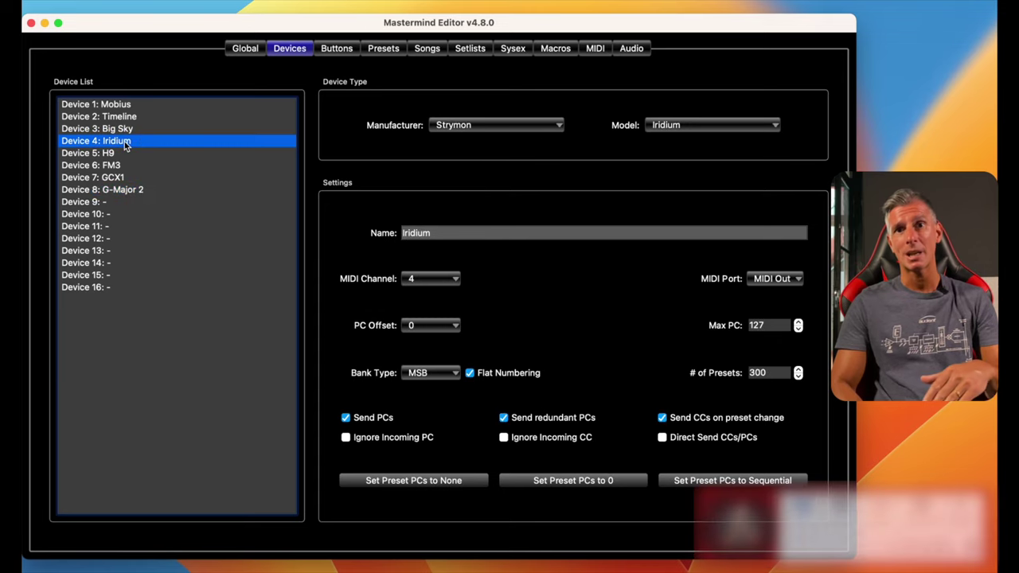
{"action": "left_click", "coordinate": [113, 167]}
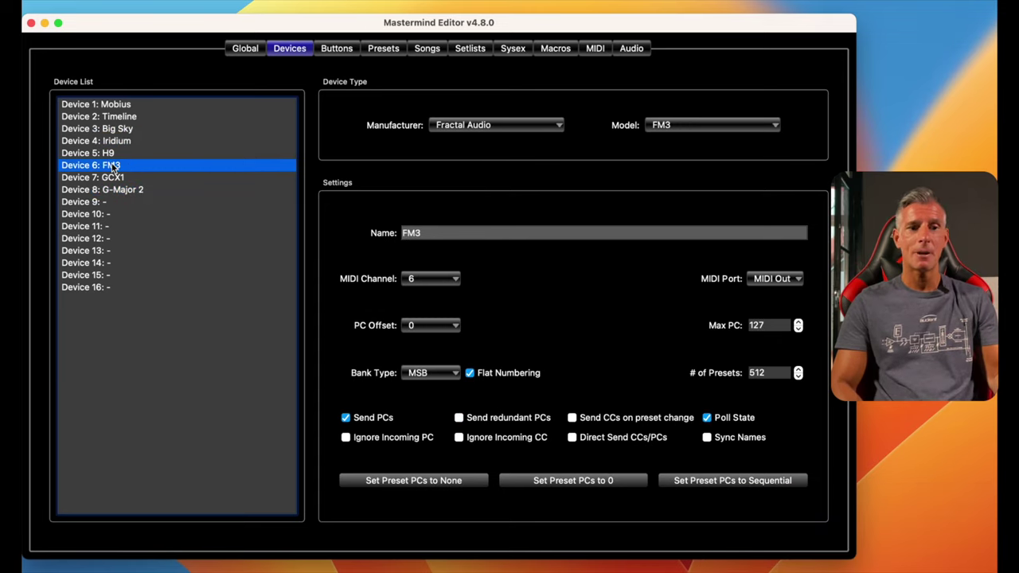
{"action": "left_click", "coordinate": [119, 191]}
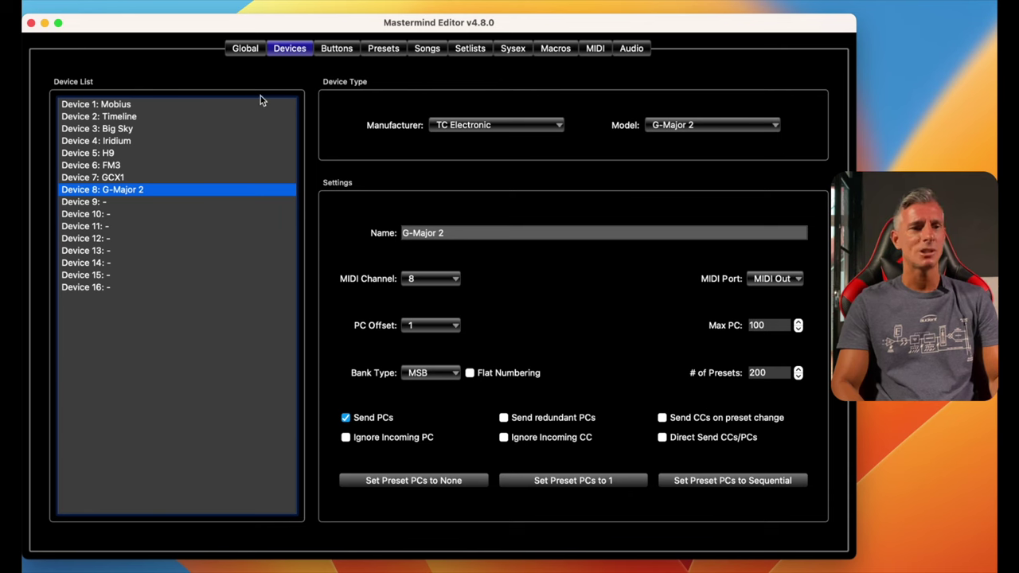
Edit the global EV-2 expression pedal and set the device of its first continuous controller to FM3.
{"action": "left_click", "coordinate": [246, 49]}
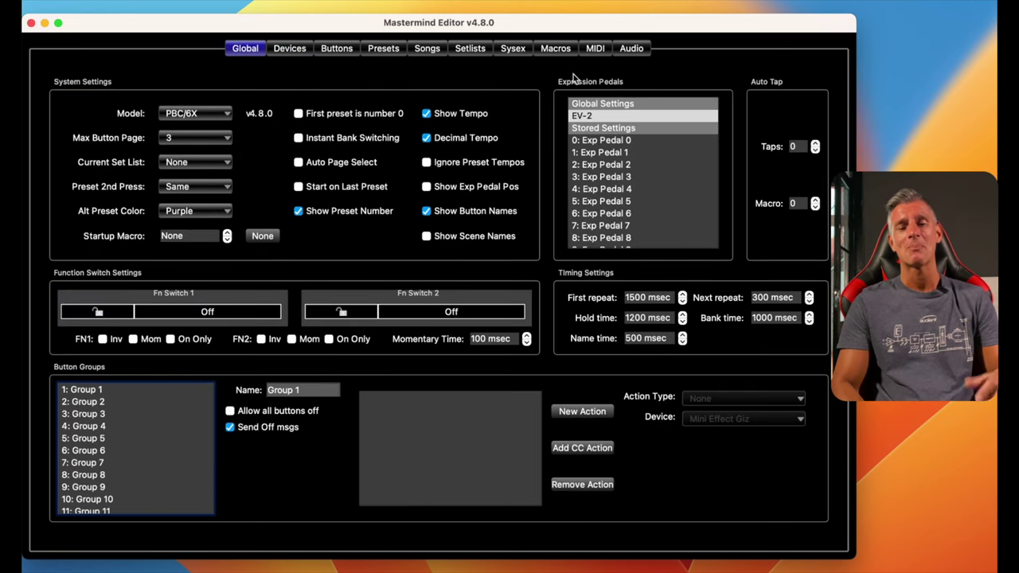
{"action": "double_click", "coordinate": [587, 117]}
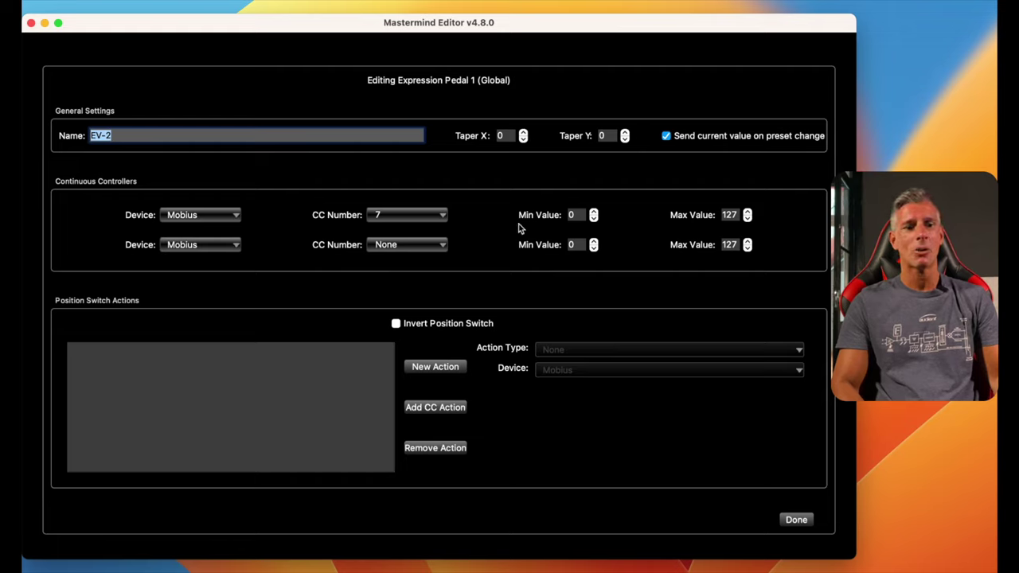
{"action": "left_click", "coordinate": [221, 214]}
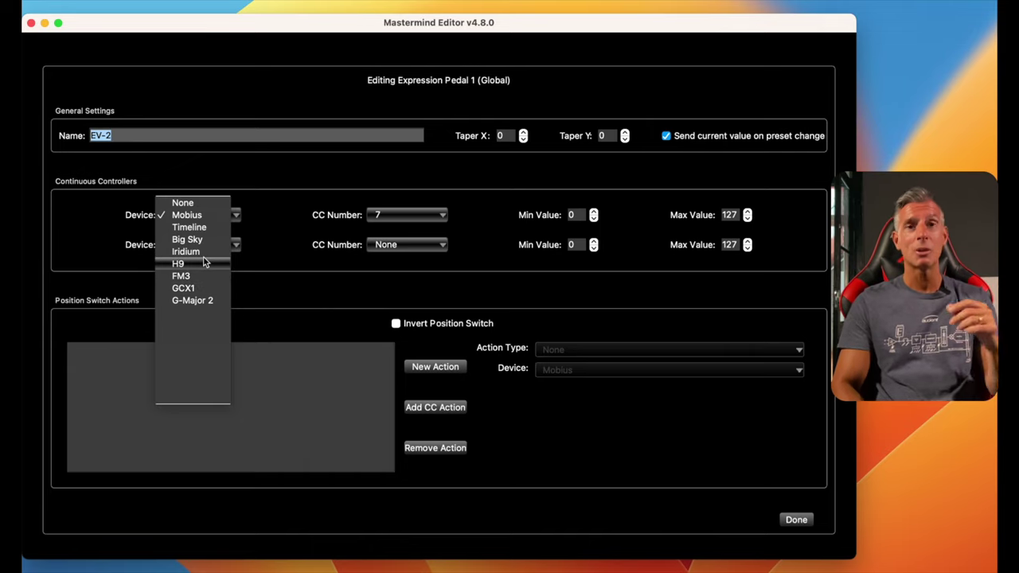
{"action": "left_click", "coordinate": [190, 276]}
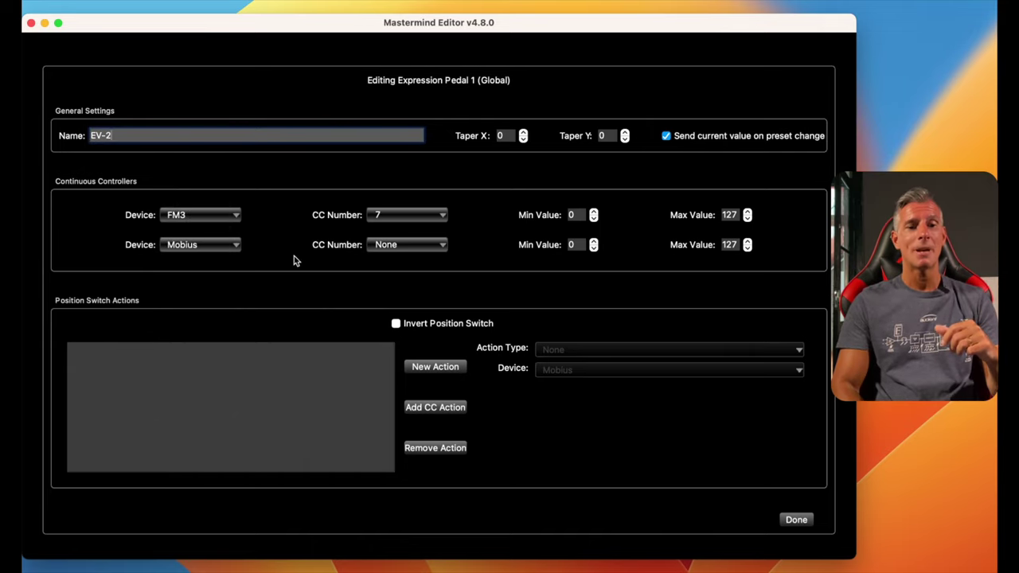
Set the CC number of the EV-2 pedal's first continuous controller to 11: Ext Ctrl 1.
{"action": "left_click", "coordinate": [441, 221]}
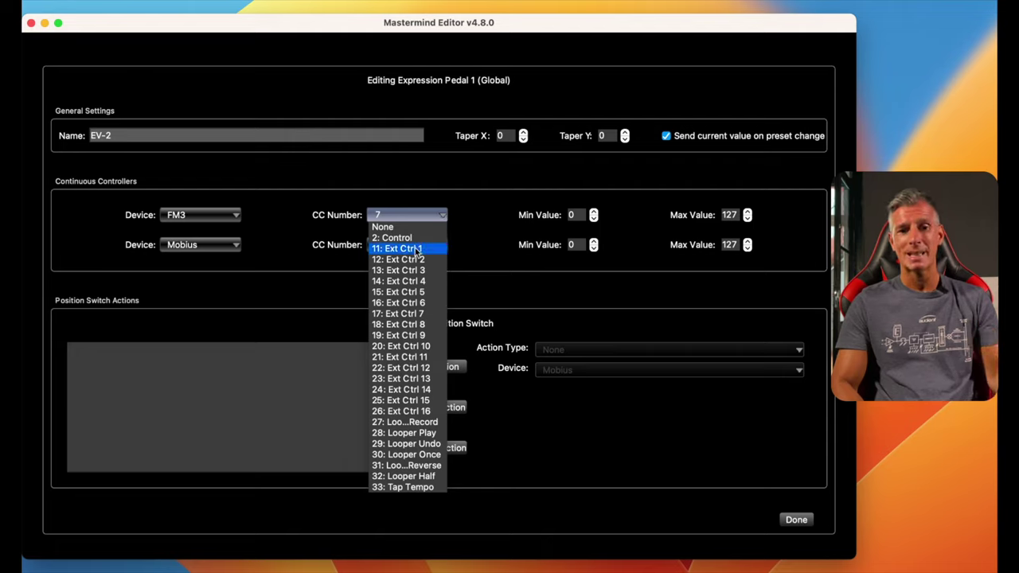
{"action": "left_click", "coordinate": [494, 212]}
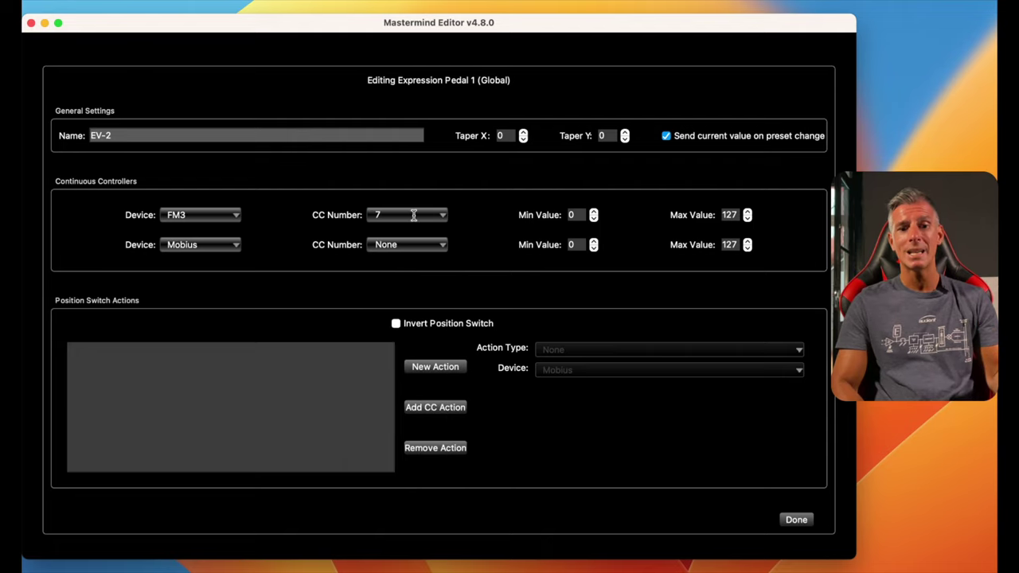
{"action": "left_click", "coordinate": [438, 212]}
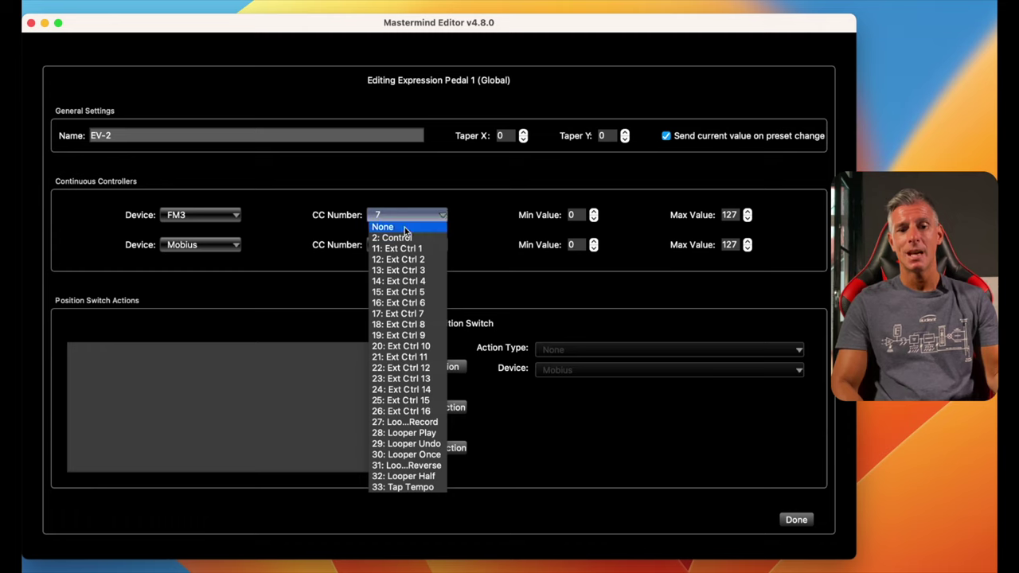
{"action": "scroll", "coordinate": [395, 353], "scroll_direction": "down", "scroll_amount": 5}
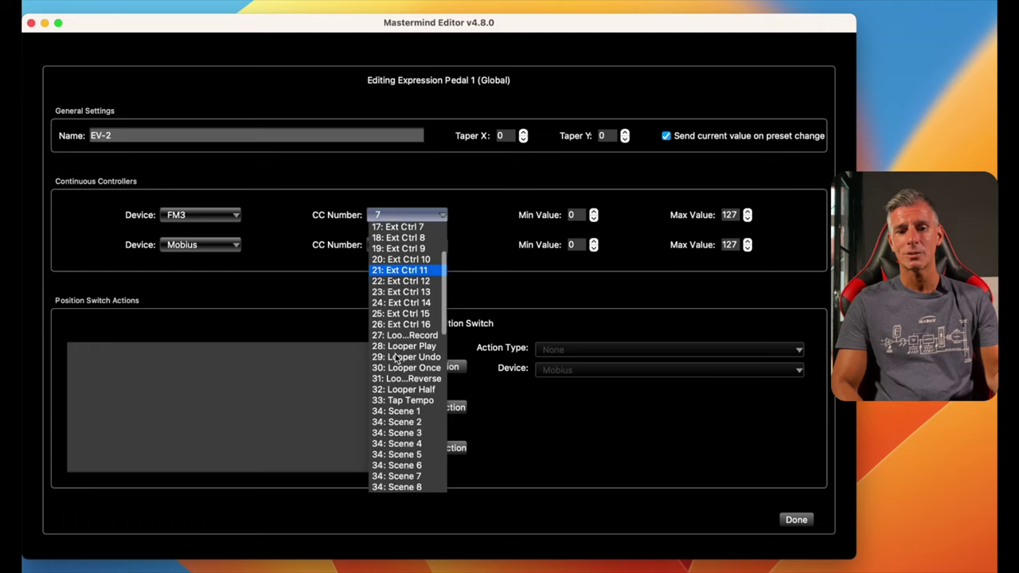
{"action": "scroll", "coordinate": [395, 359], "scroll_direction": "down", "scroll_amount": 5}
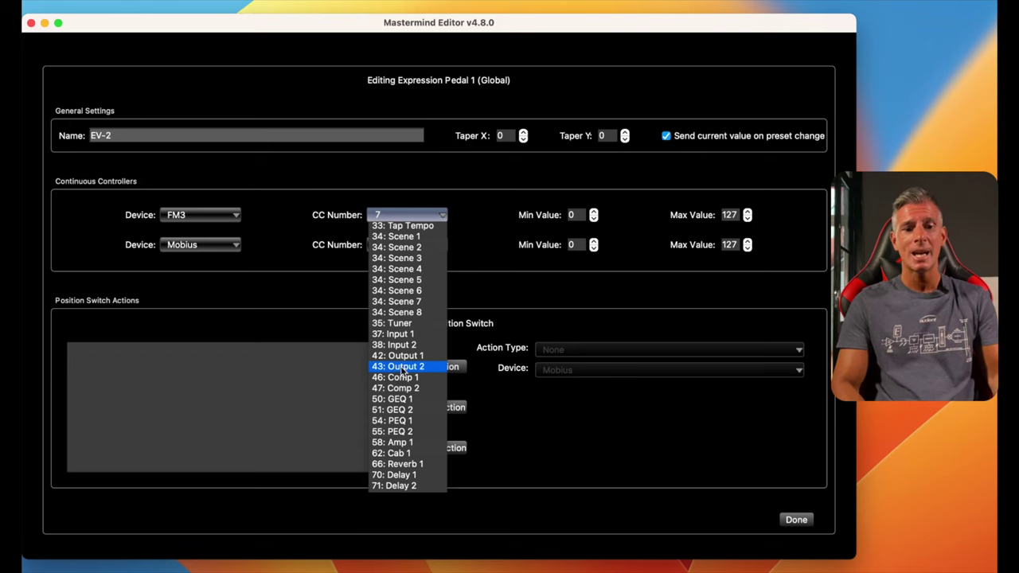
{"action": "scroll", "coordinate": [398, 365], "scroll_direction": "down", "scroll_amount": 10}
{"action": "scroll", "coordinate": [402, 372], "scroll_direction": "down", "scroll_amount": 8}
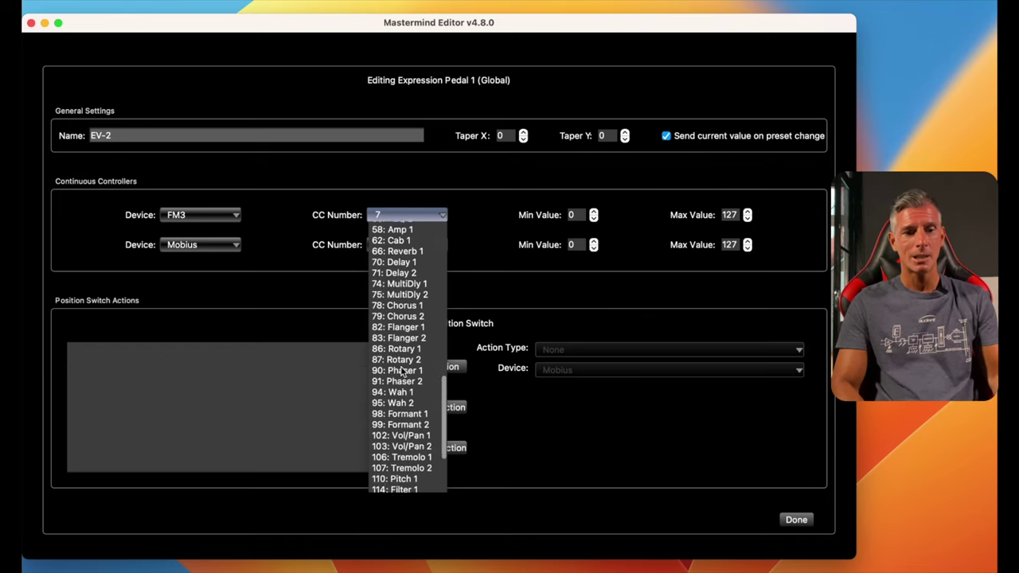
{"action": "scroll", "coordinate": [403, 371], "scroll_direction": "down", "scroll_amount": 4}
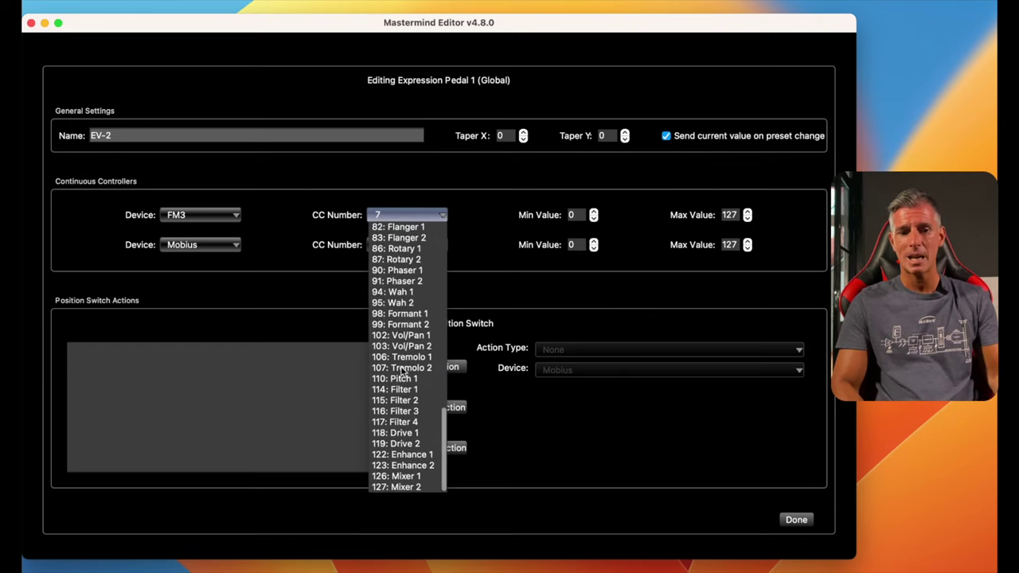
{"action": "scroll", "coordinate": [403, 372], "scroll_direction": "up", "scroll_amount": 15}
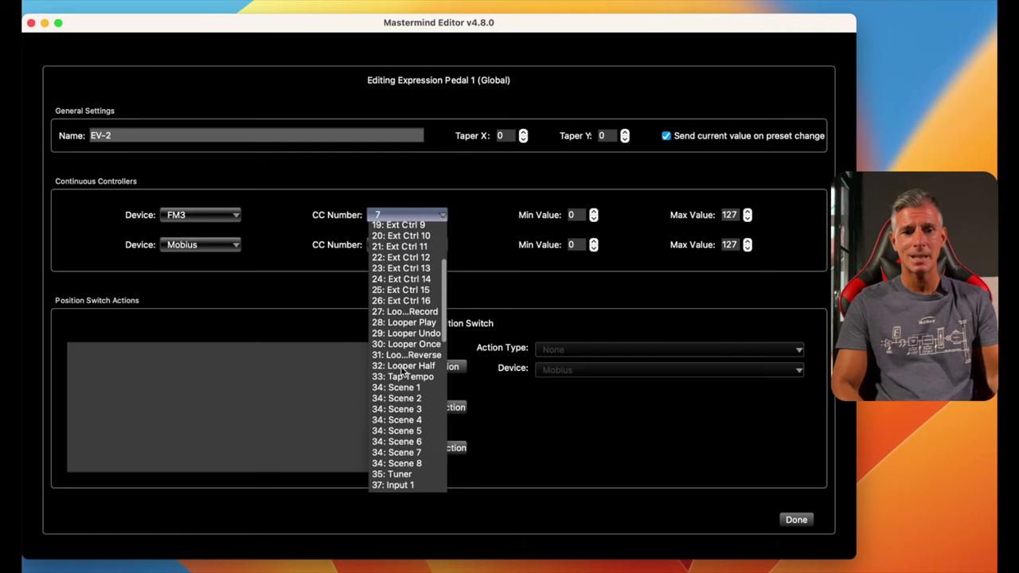
{"action": "scroll", "coordinate": [403, 372], "scroll_direction": "up", "scroll_amount": 2}
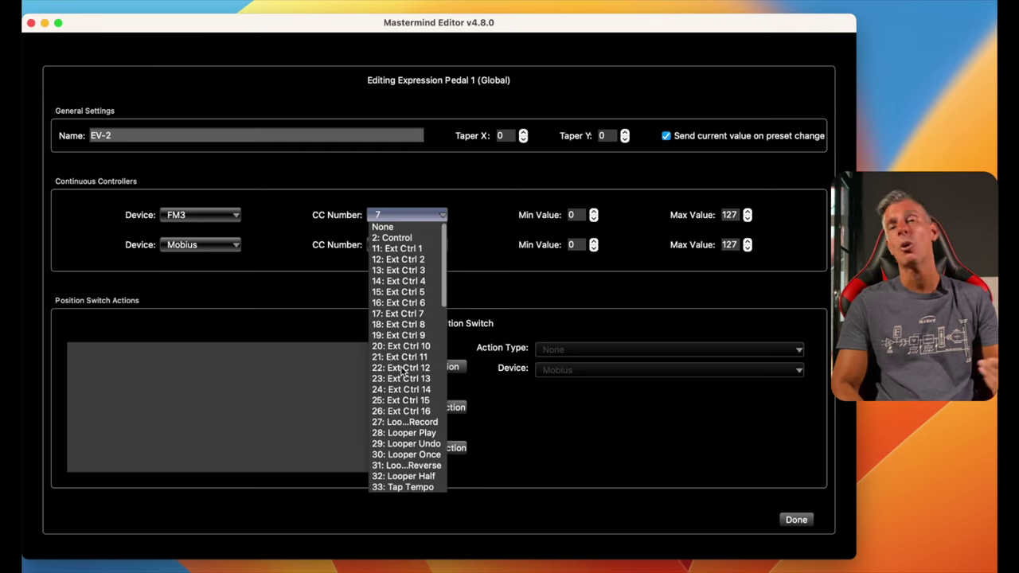
{"action": "scroll", "coordinate": [405, 379], "scroll_direction": "down", "scroll_amount": 1}
{"action": "scroll", "coordinate": [406, 382], "scroll_direction": "up", "scroll_amount": 1}
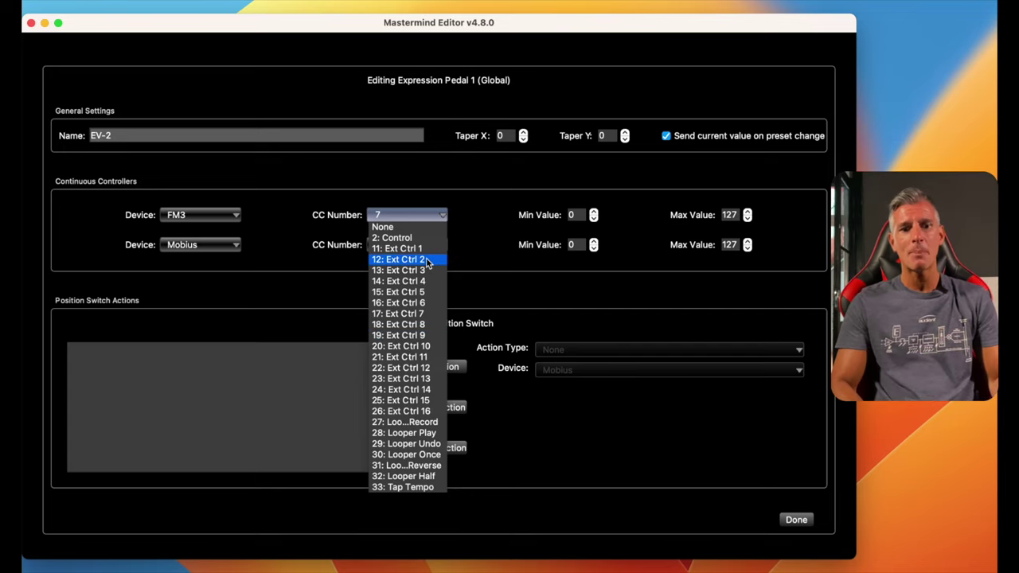
{"action": "left_click", "coordinate": [417, 250]}
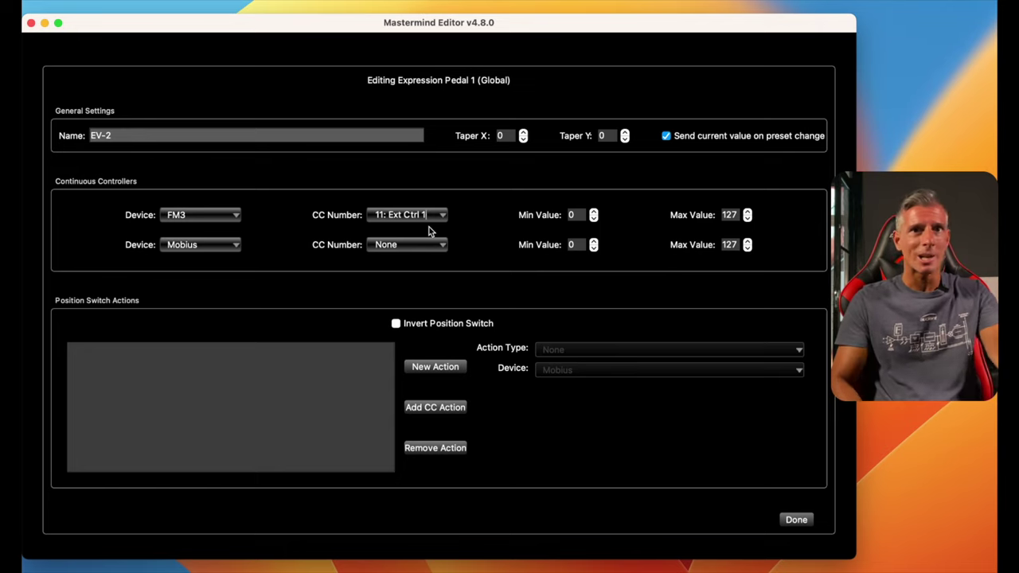
Set the second continuous controller's device to Timeline and its CC number to 3: Time.
{"action": "left_click", "coordinate": [228, 249]}
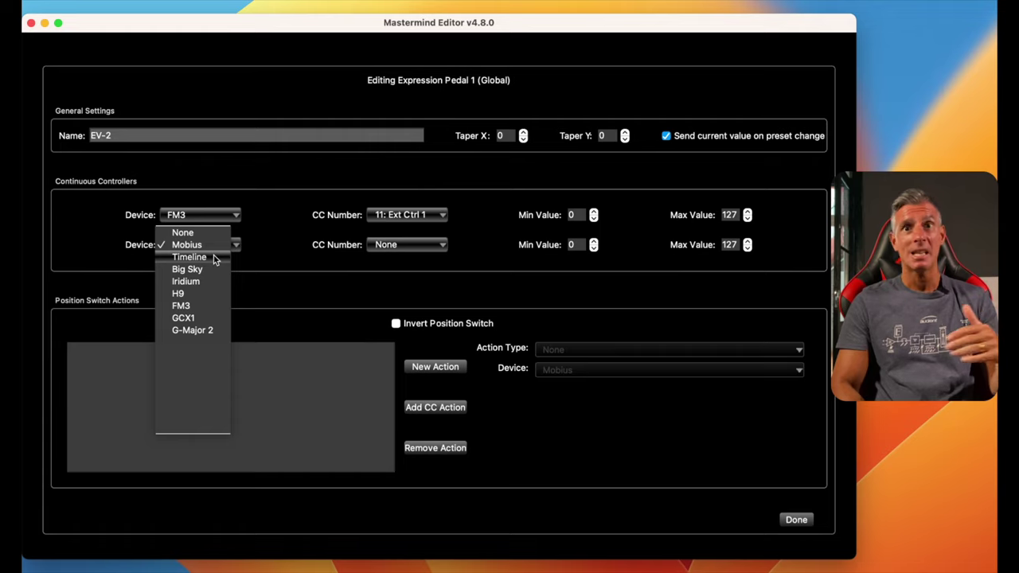
{"action": "left_click", "coordinate": [214, 259]}
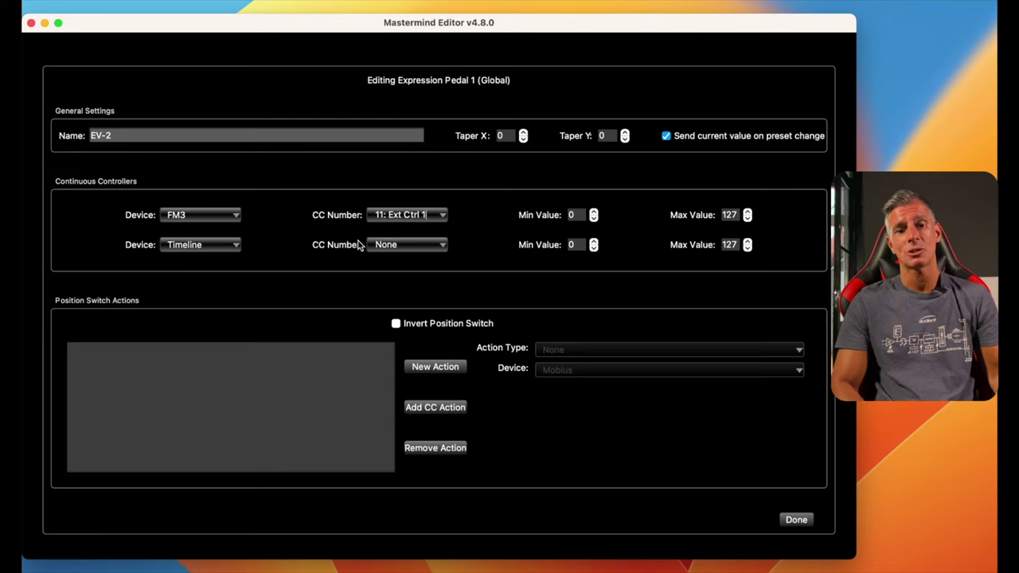
{"action": "left_click", "coordinate": [442, 247]}
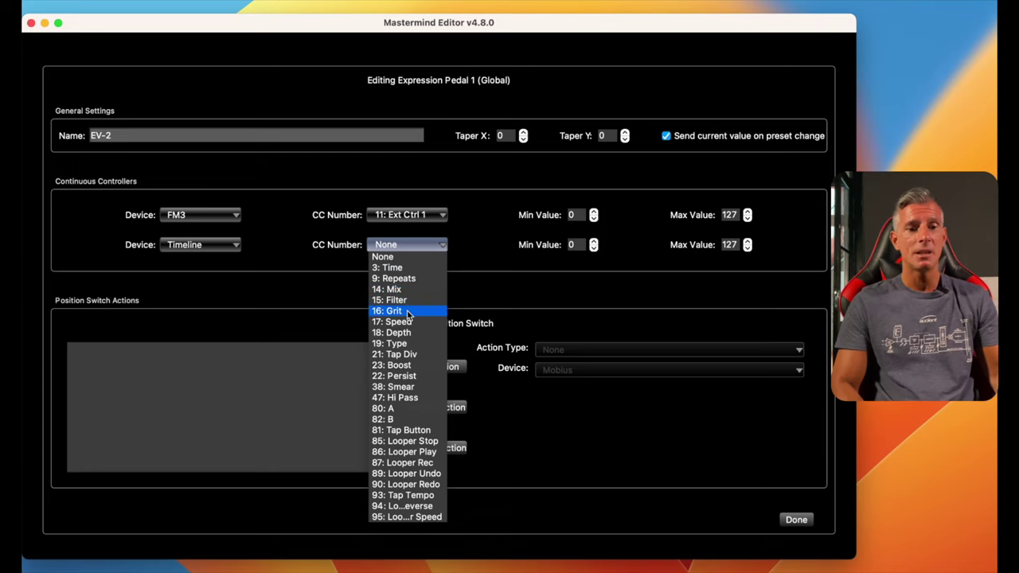
{"action": "left_click", "coordinate": [396, 269]}
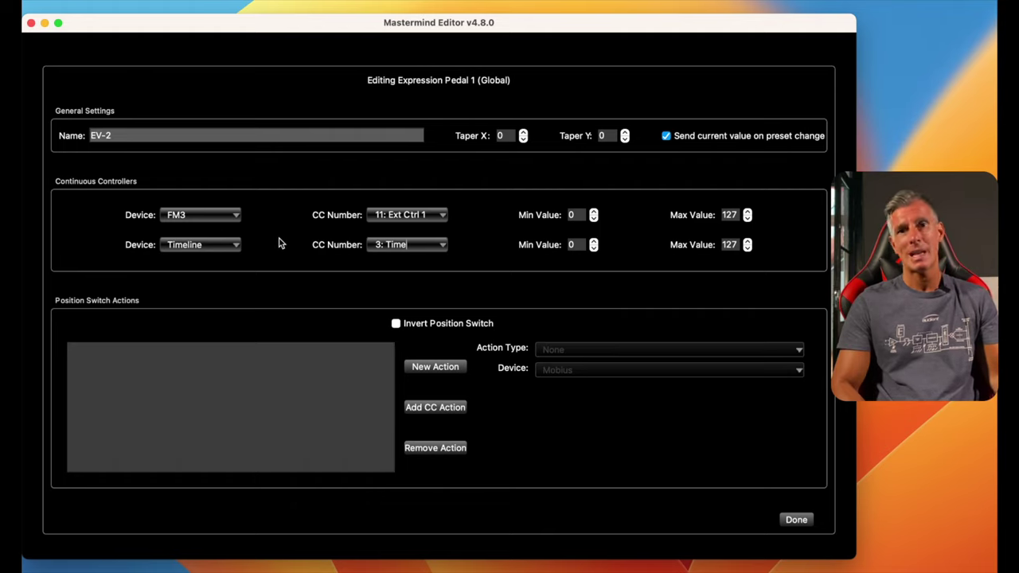
Assign the second continuous controller to the FM3 with CC number 12: Ext Ctrl 2.
{"action": "left_click", "coordinate": [232, 245]}
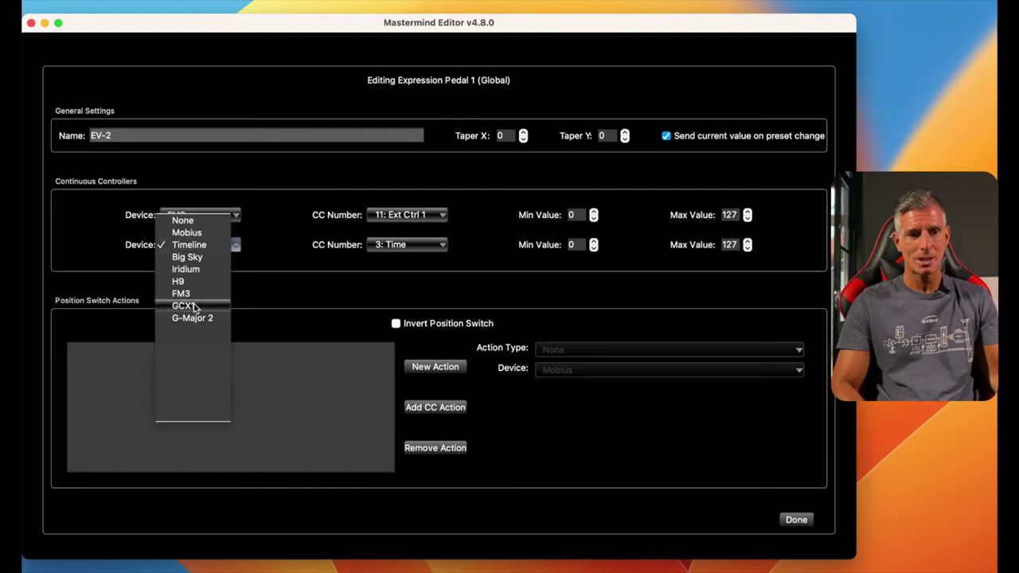
{"action": "left_click", "coordinate": [191, 293]}
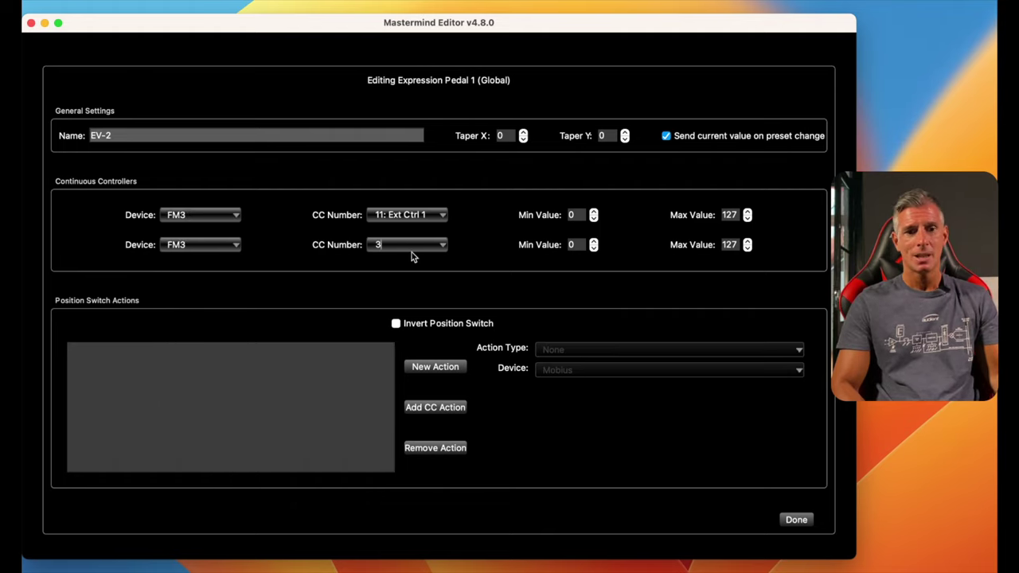
{"action": "left_click", "coordinate": [444, 248]}
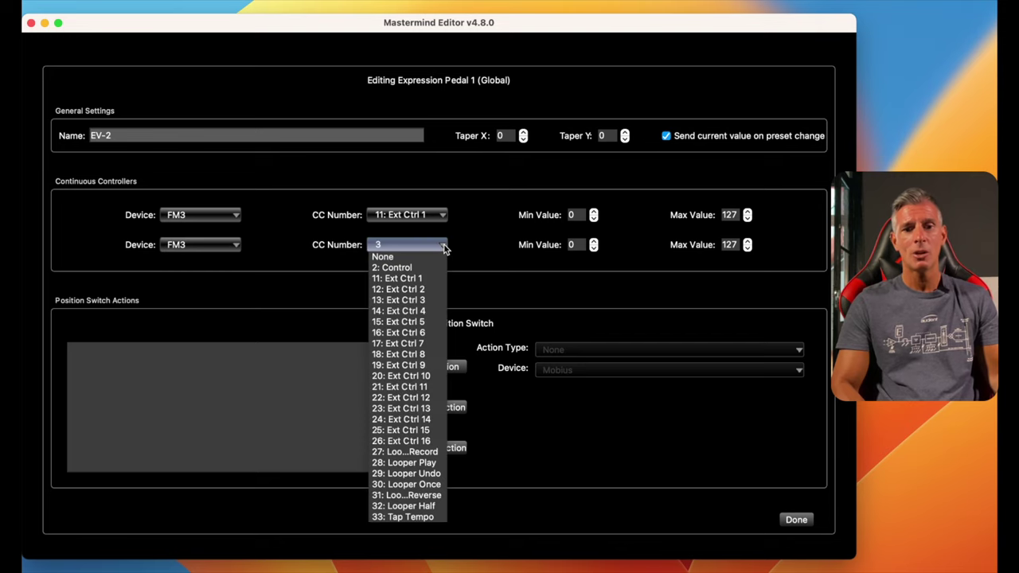
{"action": "left_click", "coordinate": [415, 290]}
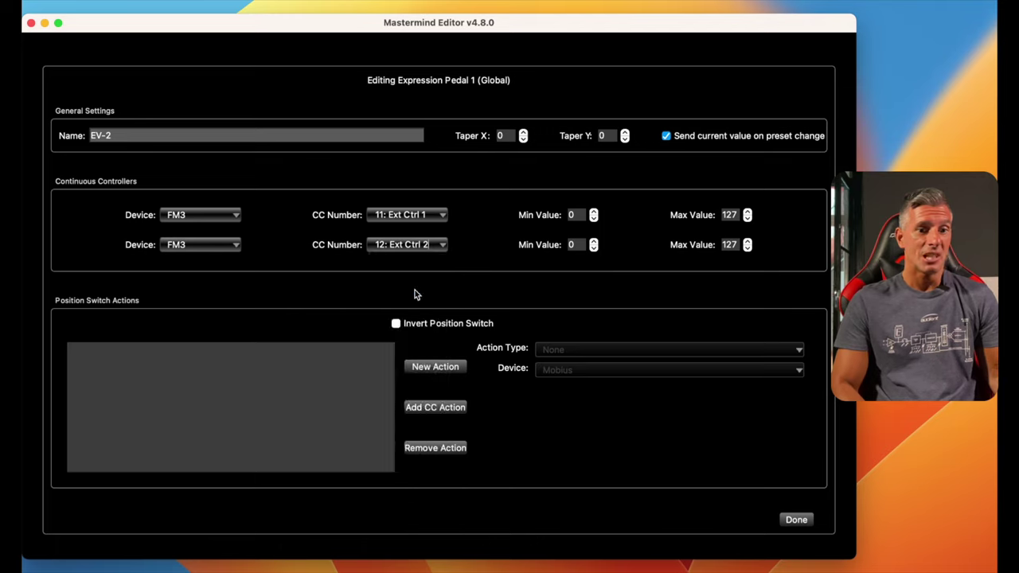
Change the second continuous controller's CC number to 74: MultiDly 1 and finish editing the expression pedal.
{"action": "left_click", "coordinate": [444, 247]}
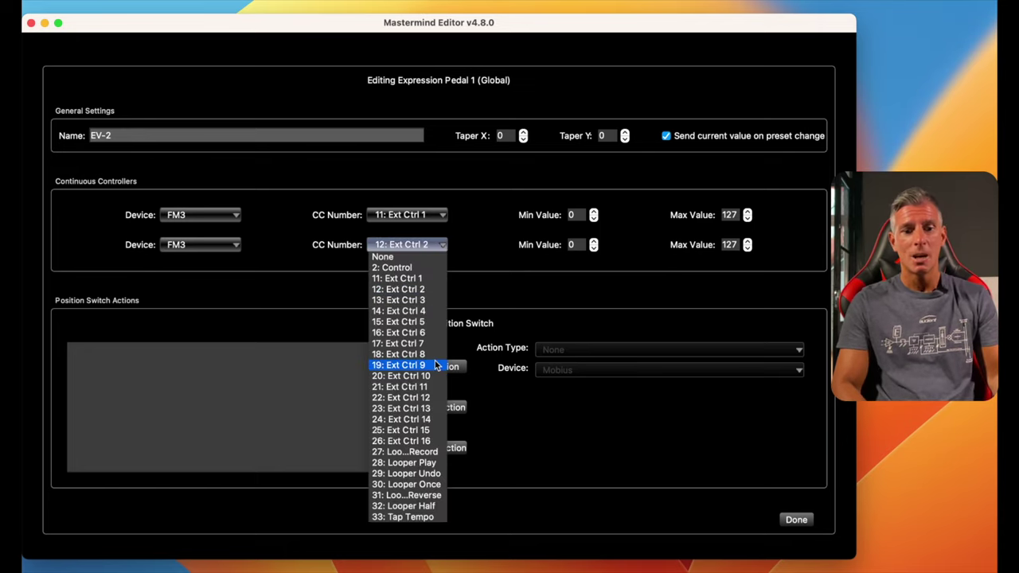
{"action": "scroll", "coordinate": [435, 362], "scroll_direction": "down", "scroll_amount": 3}
{"action": "scroll", "coordinate": [435, 363], "scroll_direction": "down", "scroll_amount": 3}
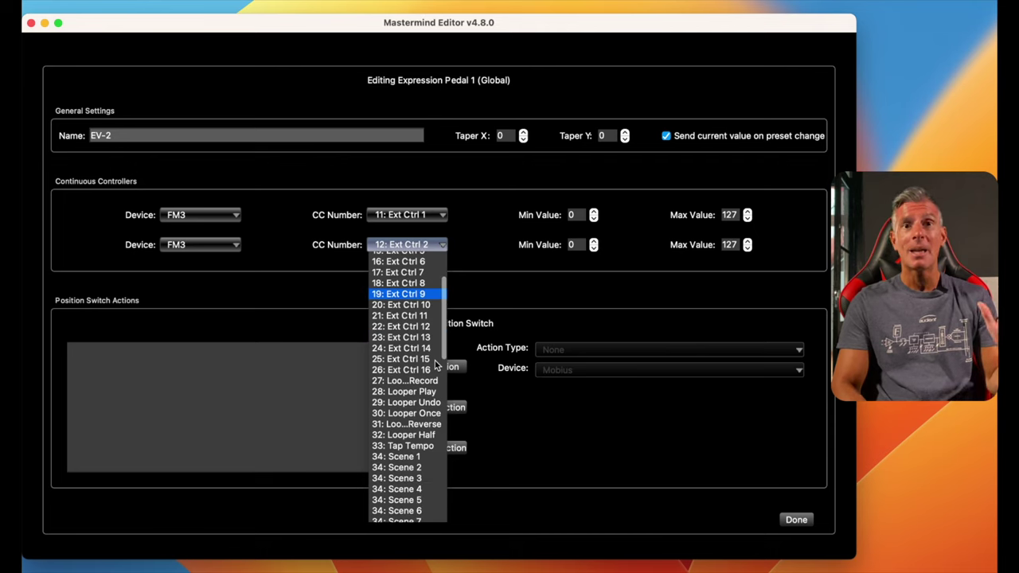
{"action": "scroll", "coordinate": [434, 361], "scroll_direction": "down", "scroll_amount": 10}
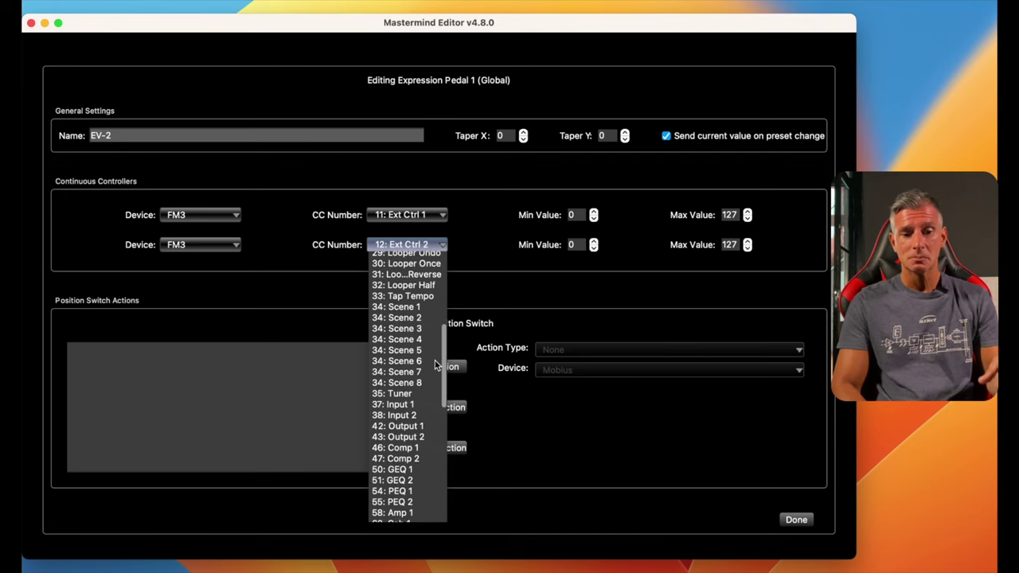
{"action": "scroll", "coordinate": [435, 361], "scroll_direction": "down", "scroll_amount": 10}
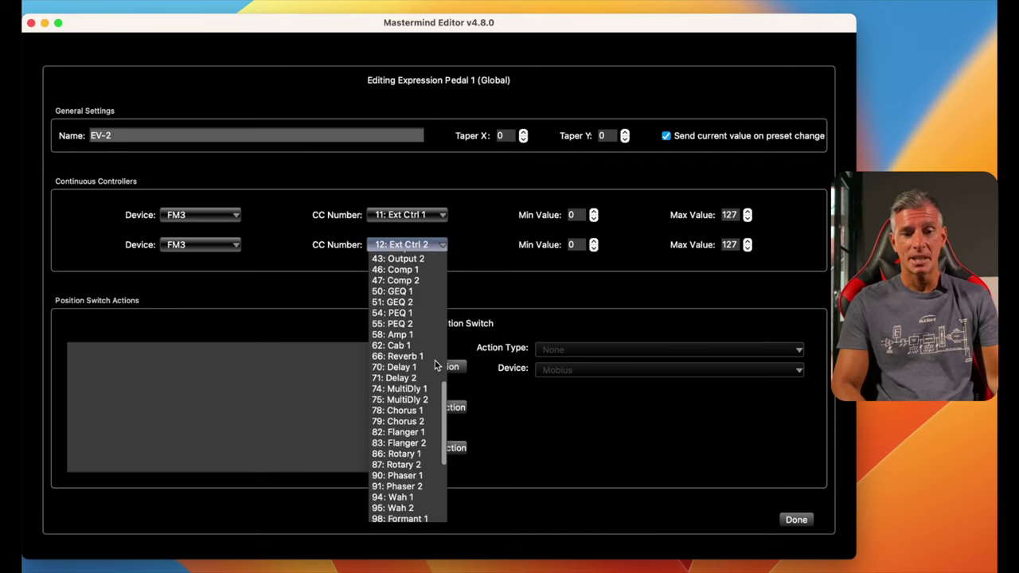
{"action": "left_click", "coordinate": [404, 389]}
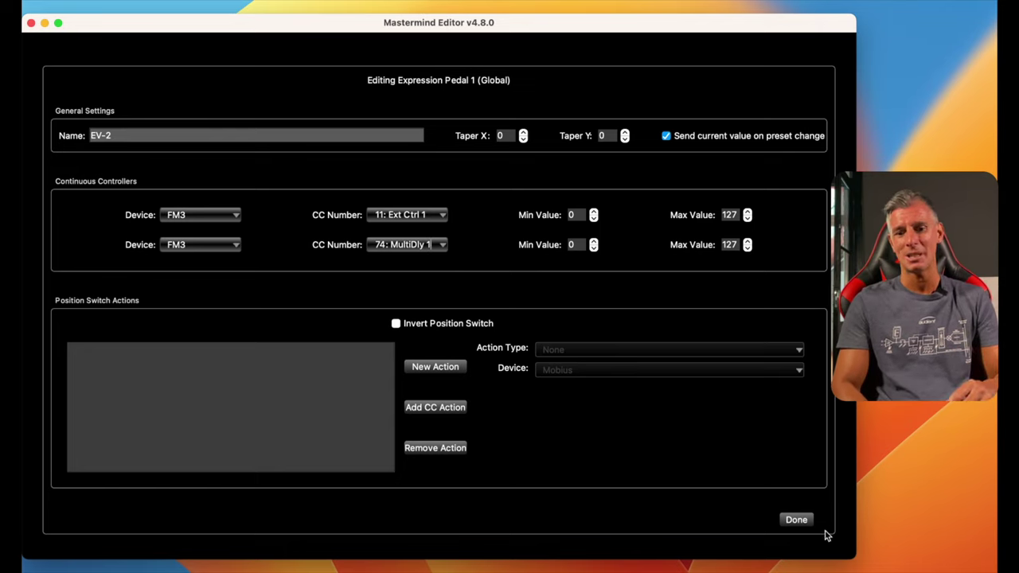
{"action": "left_click", "coordinate": [796, 520]}
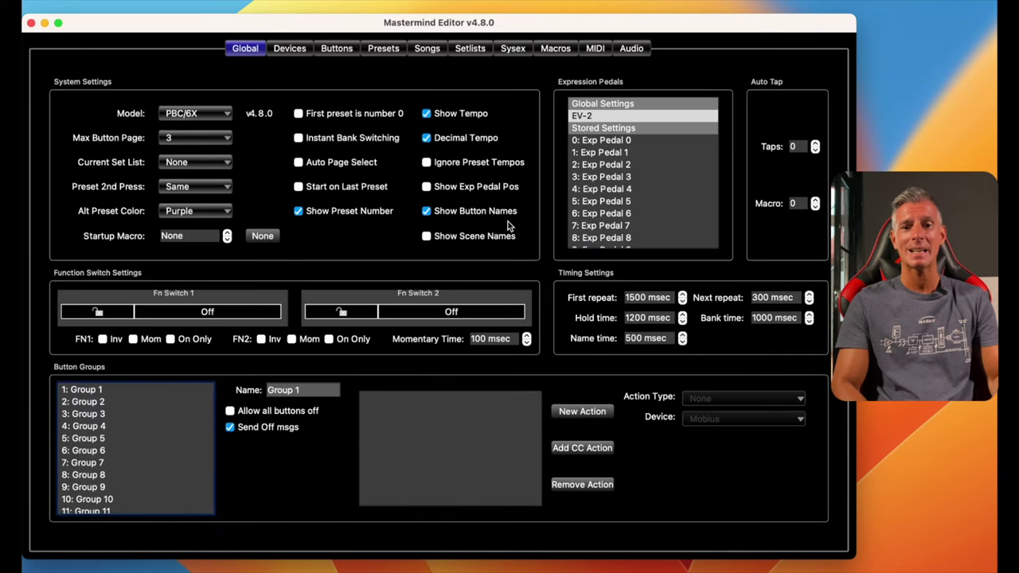
Look over the device list and the button layout, and return to the global settings.
{"action": "left_click", "coordinate": [288, 50]}
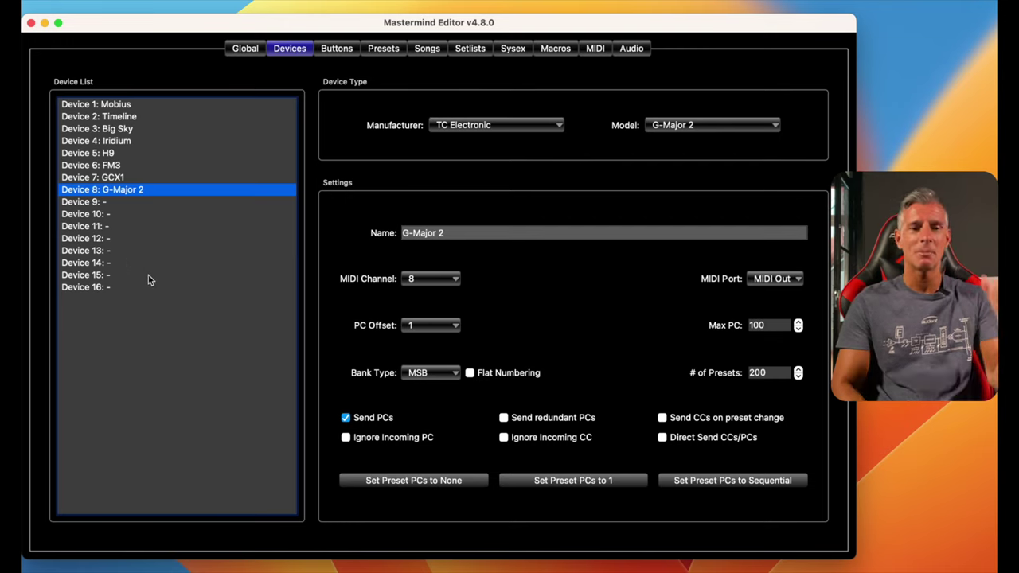
{"action": "left_click", "coordinate": [337, 49]}
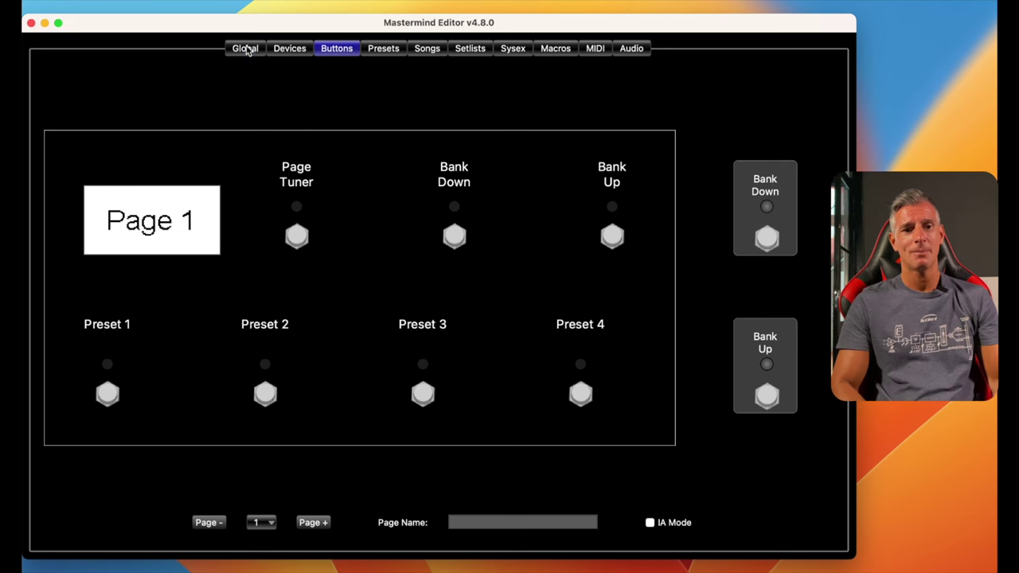
{"action": "left_click", "coordinate": [247, 49]}
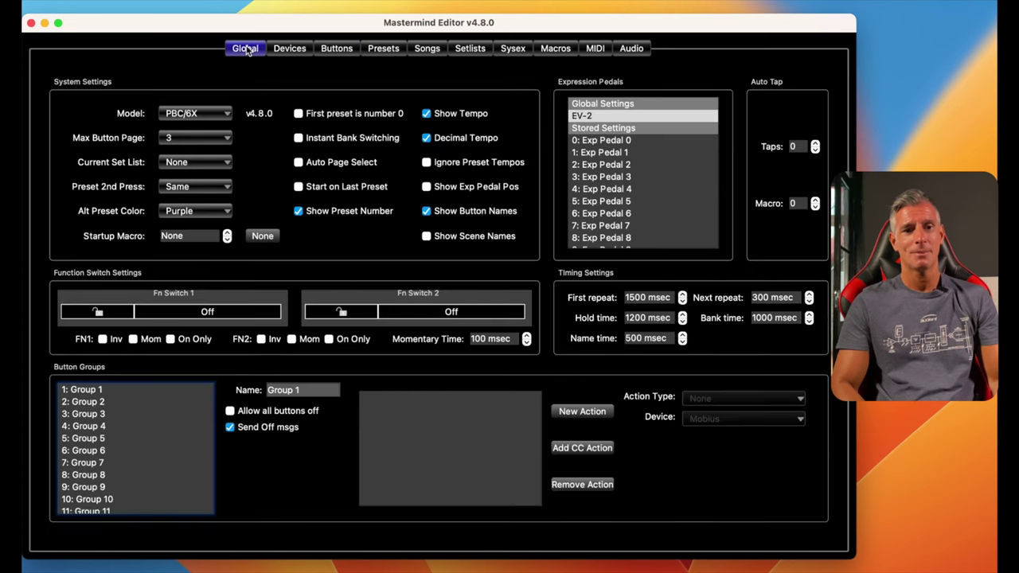
Review the button settings of the Preset 1 switch on page 1 and close them.
{"action": "left_click", "coordinate": [336, 49]}
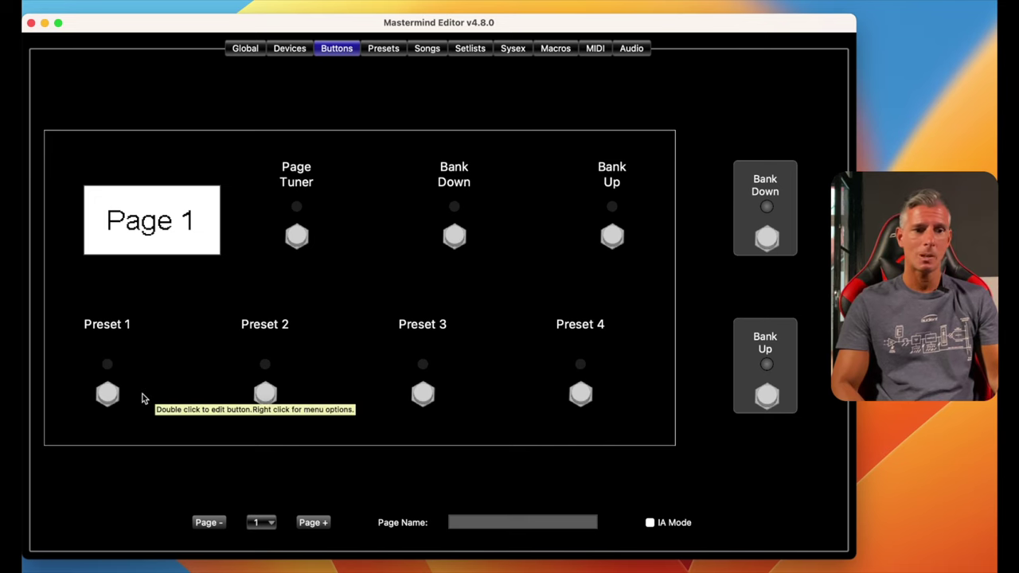
{"action": "double_click", "coordinate": [107, 393]}
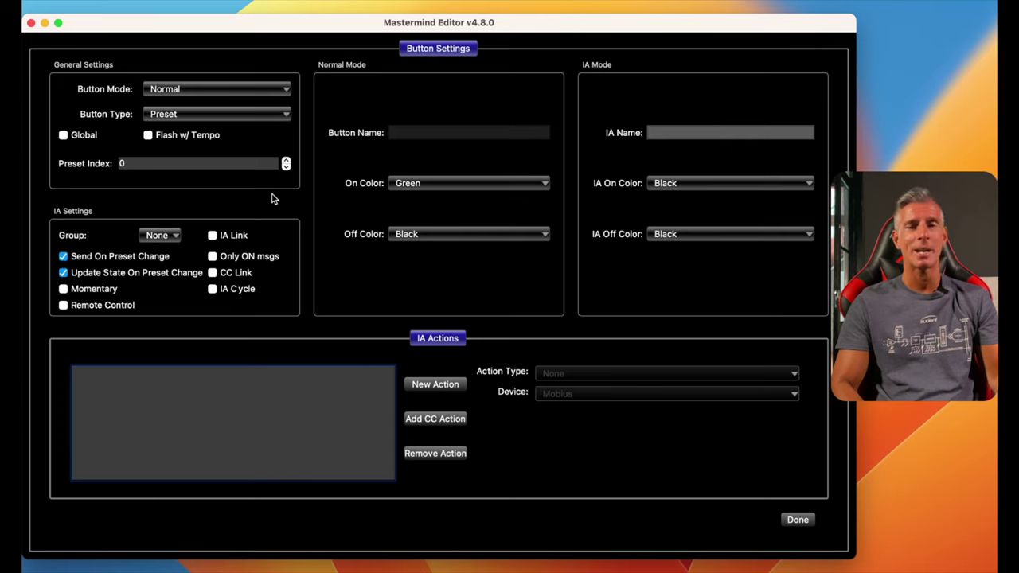
{"action": "left_click", "coordinate": [794, 520]}
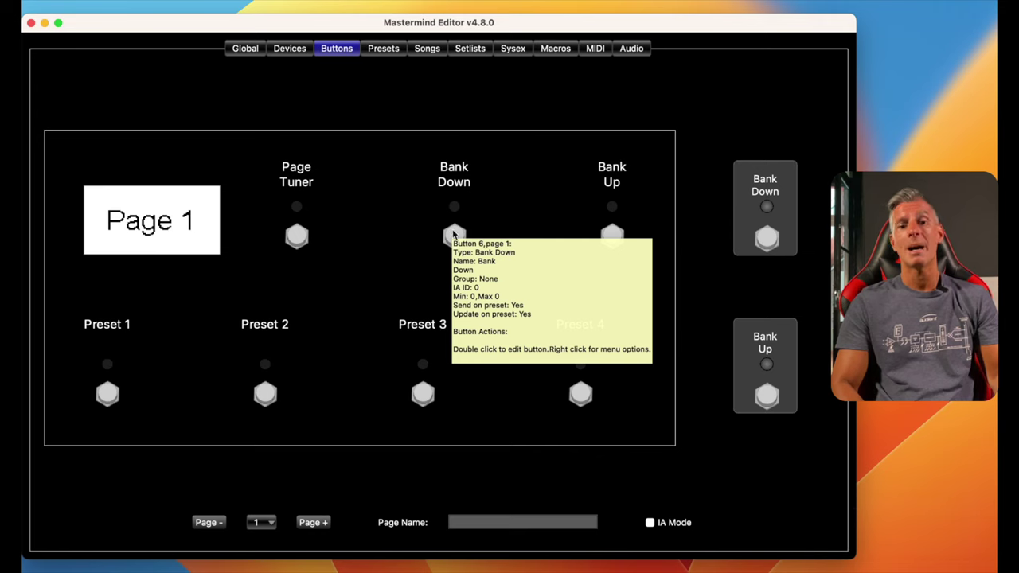
Review the available button types and button modes of the Preset 2 switch on page 1, and close its settings.
{"action": "double_click", "coordinate": [265, 395]}
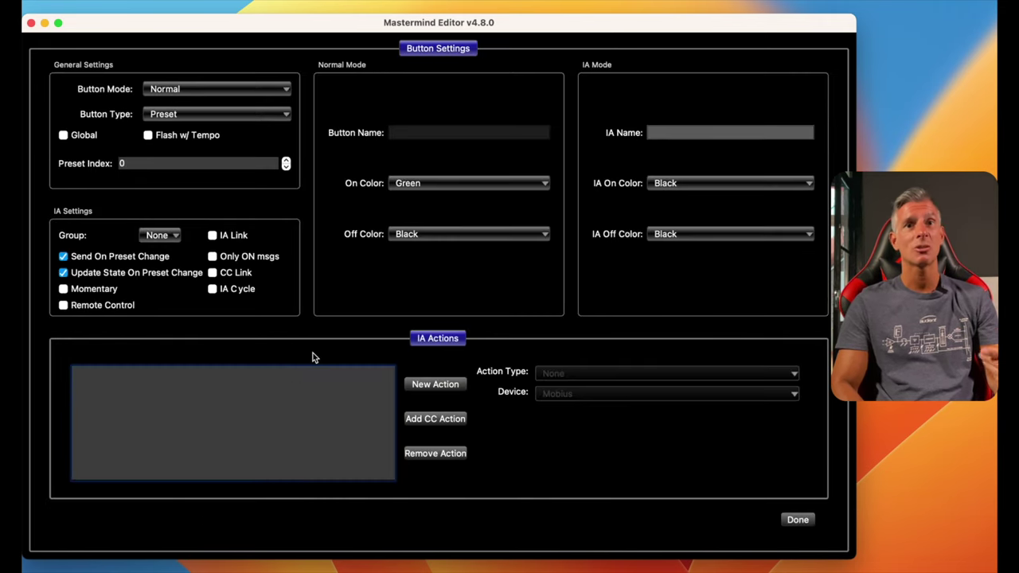
{"action": "left_click", "coordinate": [256, 114]}
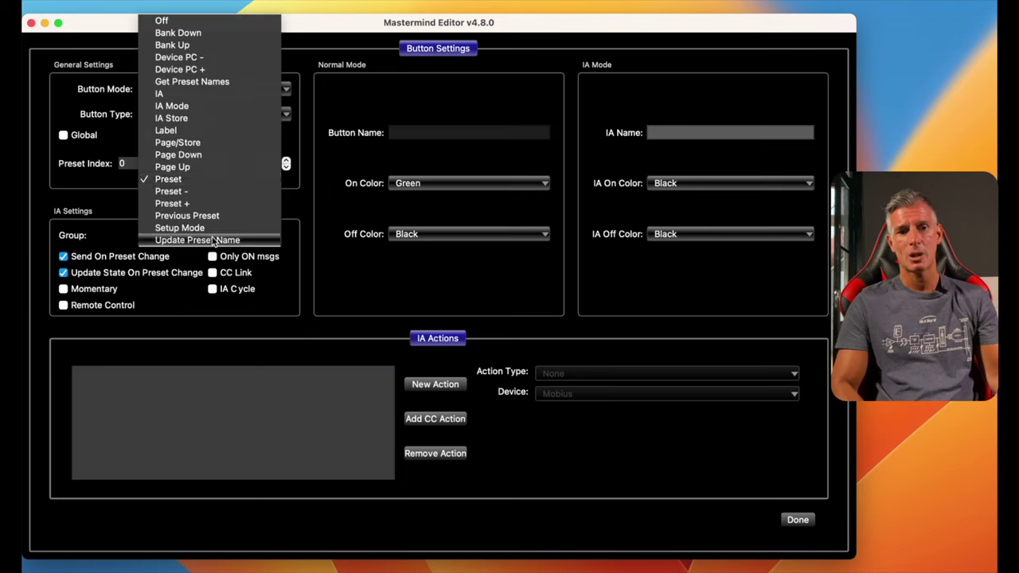
{"action": "left_click", "coordinate": [348, 45]}
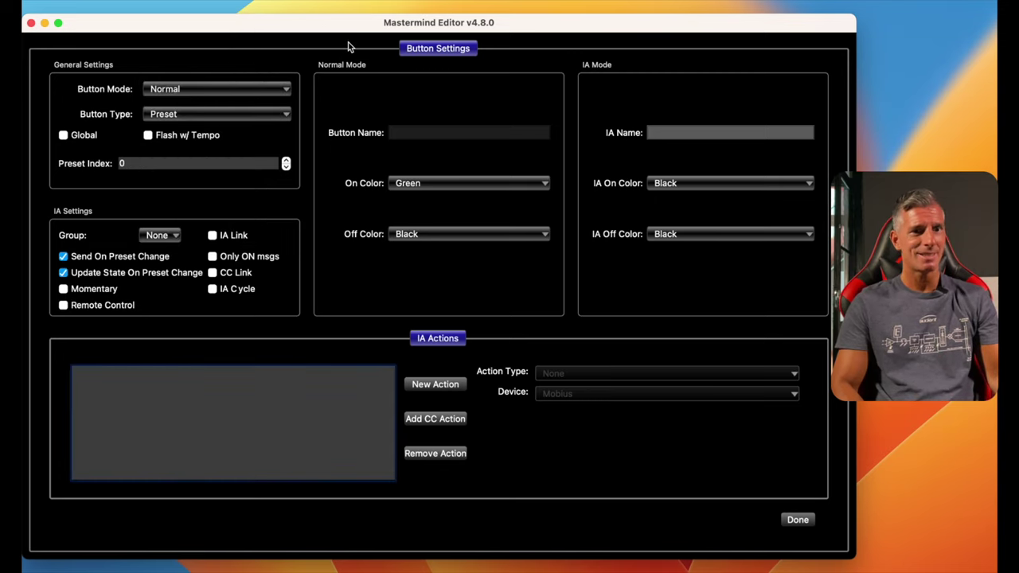
{"action": "left_click", "coordinate": [289, 88]}
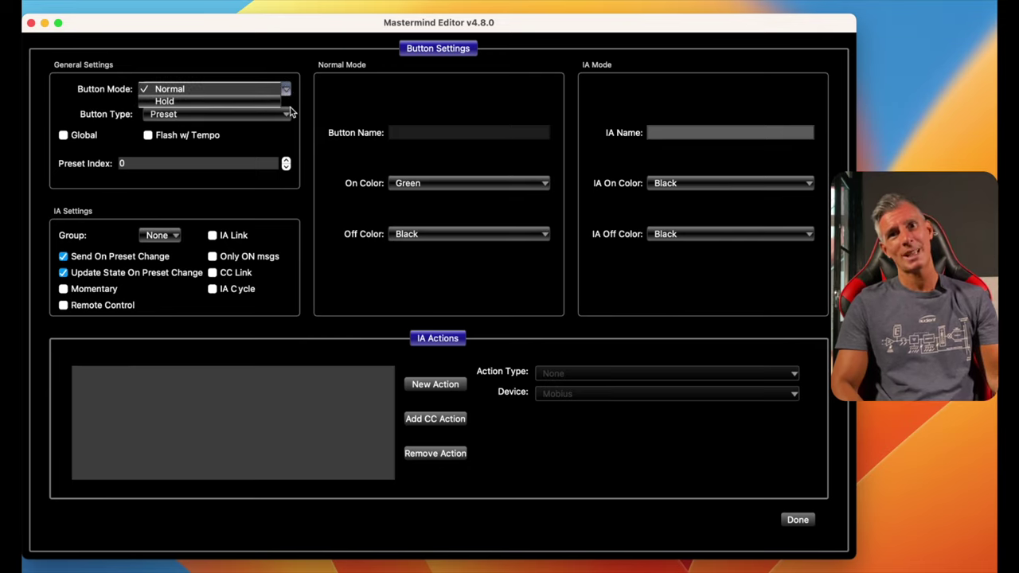
{"action": "left_click", "coordinate": [304, 66]}
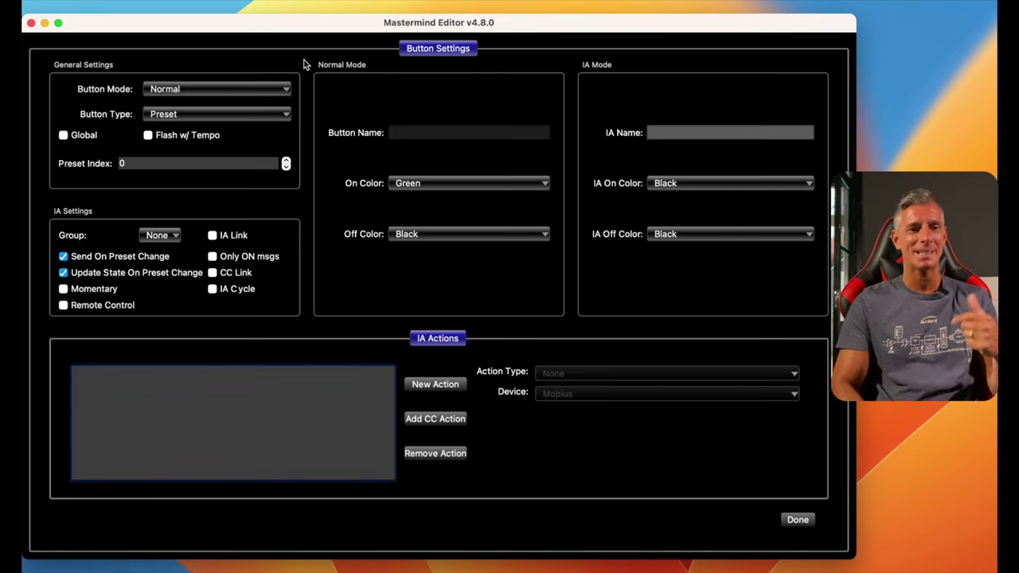
{"action": "left_click", "coordinate": [793, 520]}
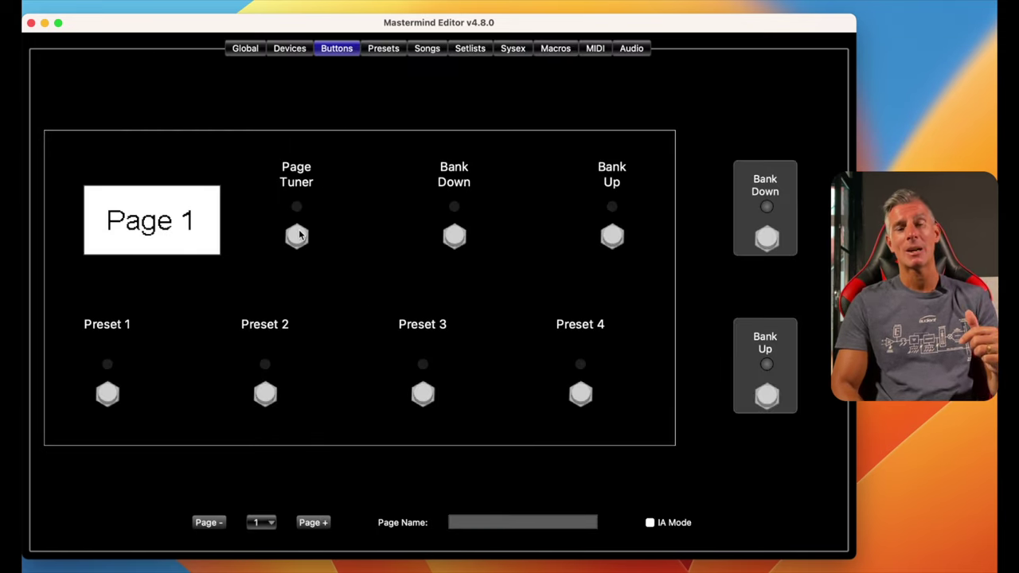
Open the settings of the Page/Tuner switch on page 1 and examine its button mode and available button types.
{"action": "mouse_move", "coordinate": [300, 233]}
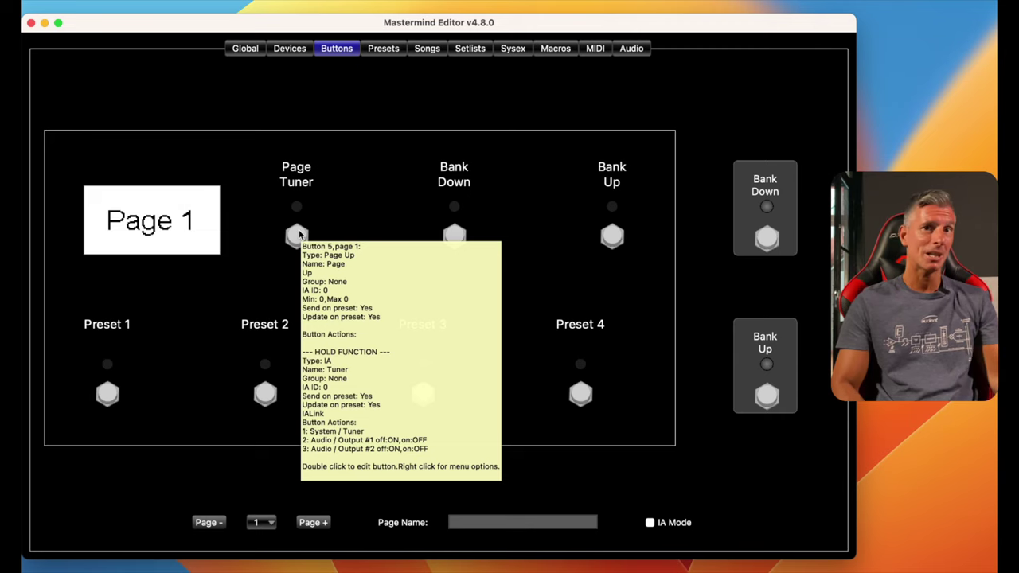
{"action": "double_click", "coordinate": [297, 235]}
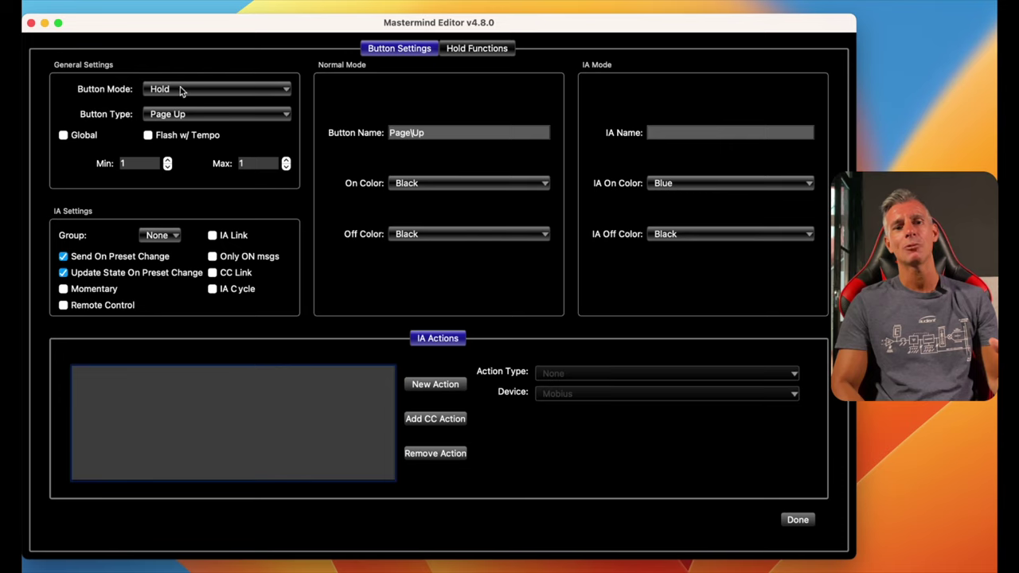
{"action": "mouse_move", "coordinate": [199, 91]}
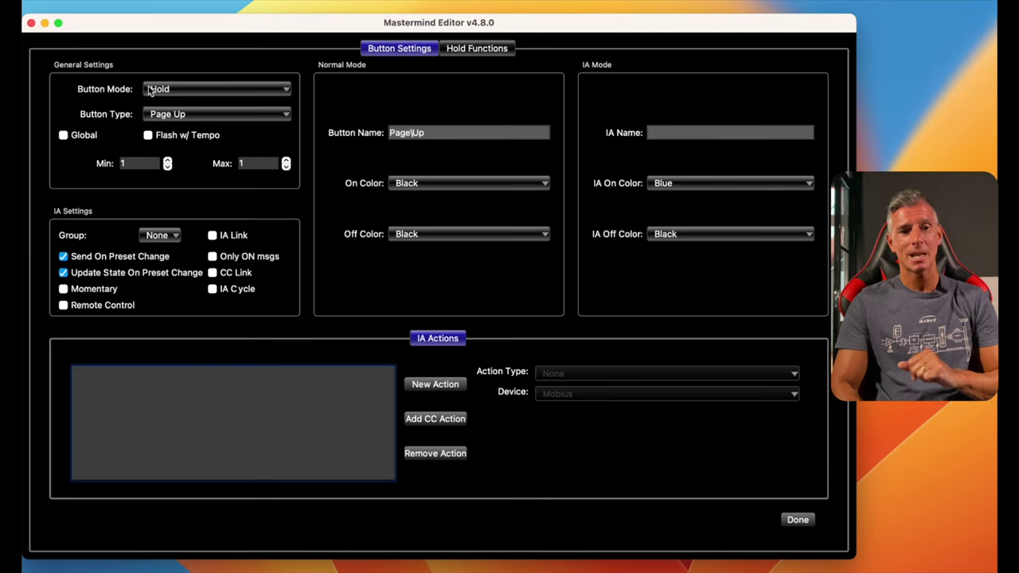
{"action": "left_click", "coordinate": [266, 113]}
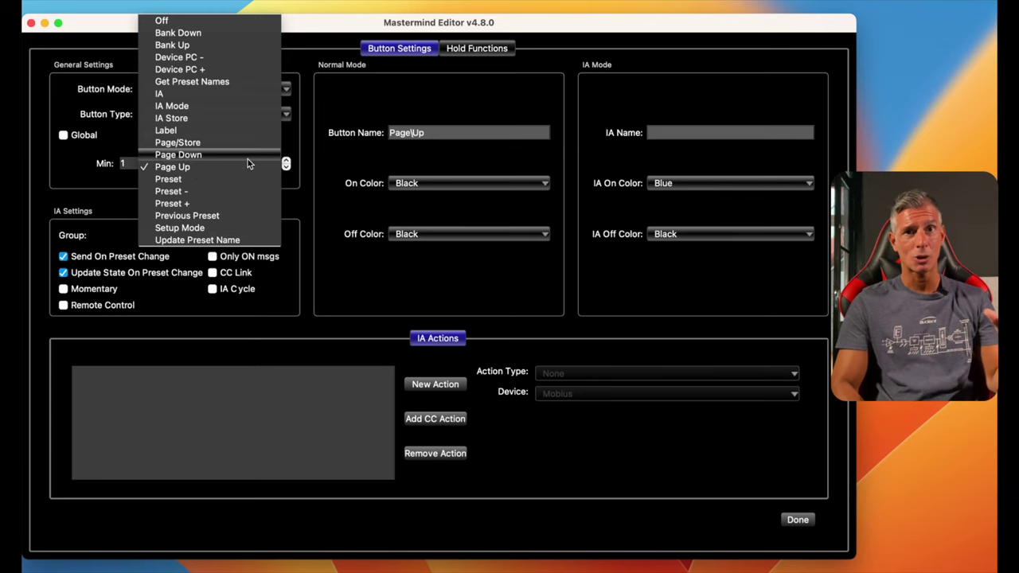
{"action": "left_click", "coordinate": [322, 104]}
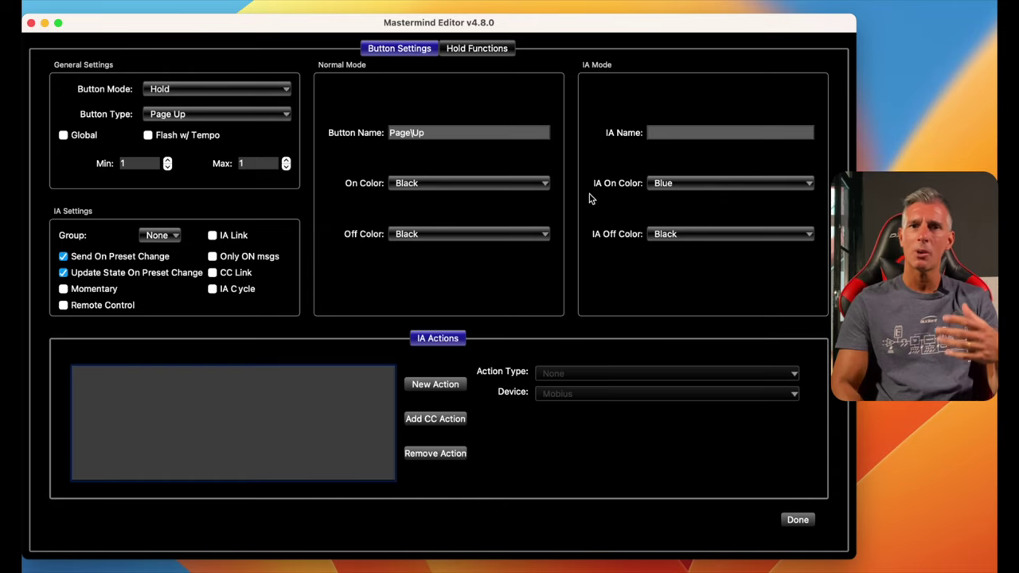
Examine the on and off color choices for the Page/Tuner switch's normal and IA modes, and close its settings.
{"action": "left_click", "coordinate": [486, 182]}
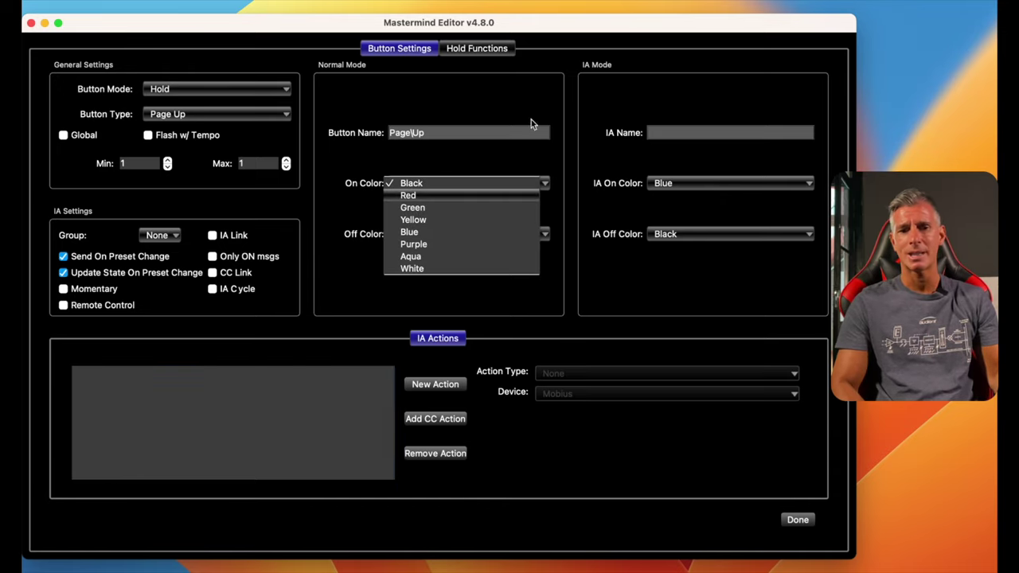
{"action": "left_click", "coordinate": [544, 156]}
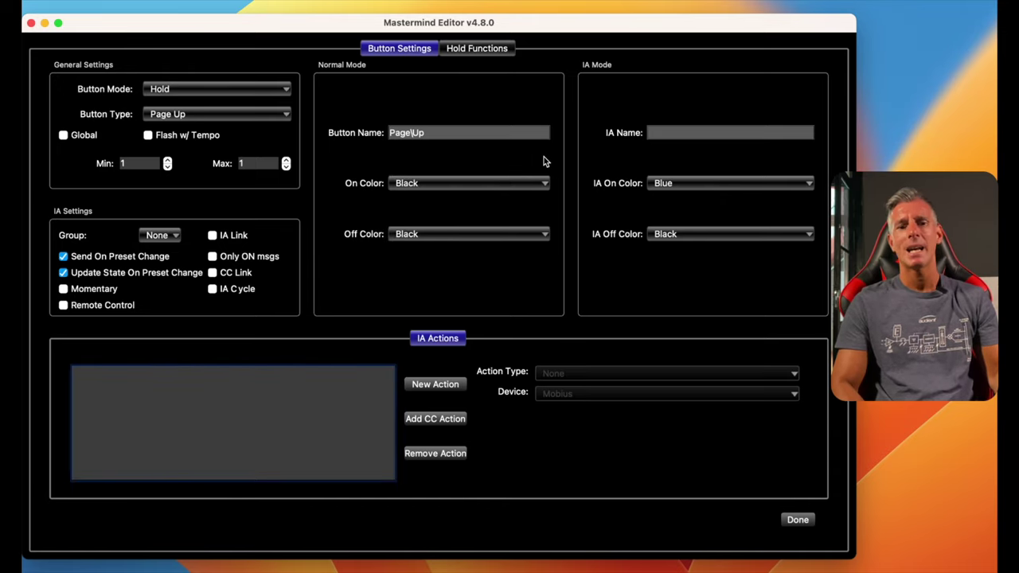
{"action": "left_click", "coordinate": [540, 236]}
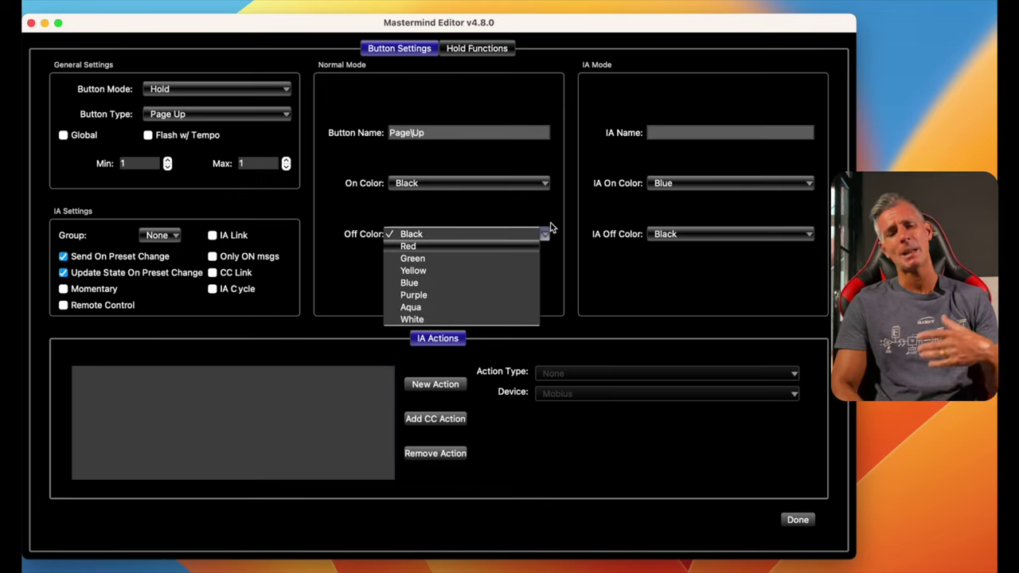
{"action": "left_click", "coordinate": [552, 228]}
{"action": "left_click", "coordinate": [764, 183]}
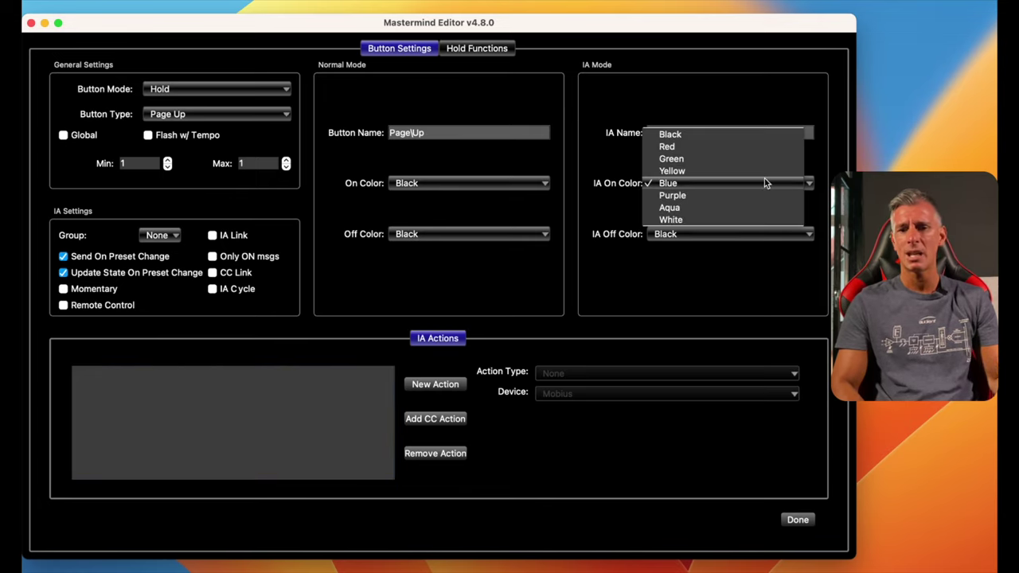
{"action": "left_click", "coordinate": [819, 146]}
{"action": "left_click", "coordinate": [797, 230]}
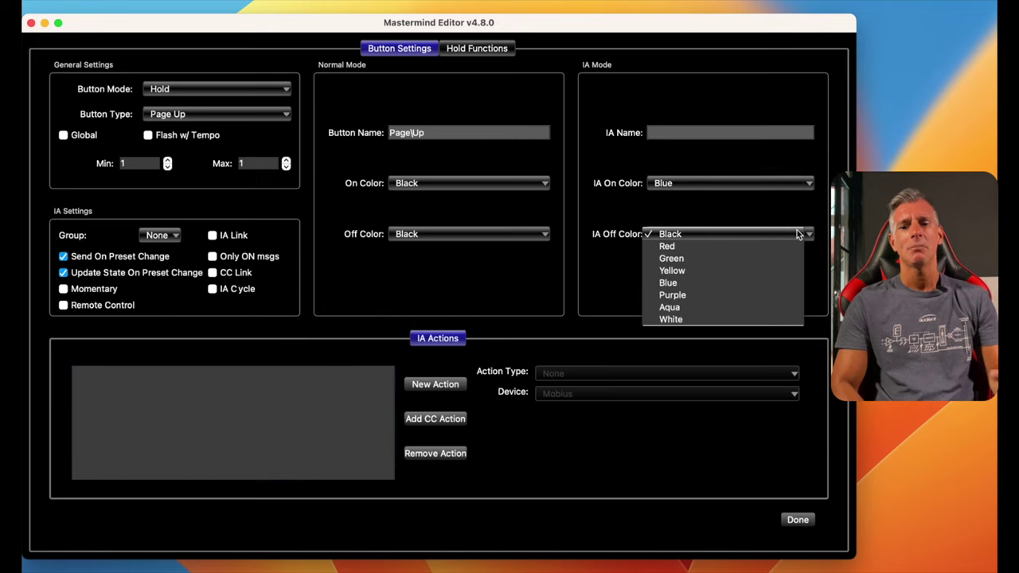
{"action": "left_click", "coordinate": [818, 208]}
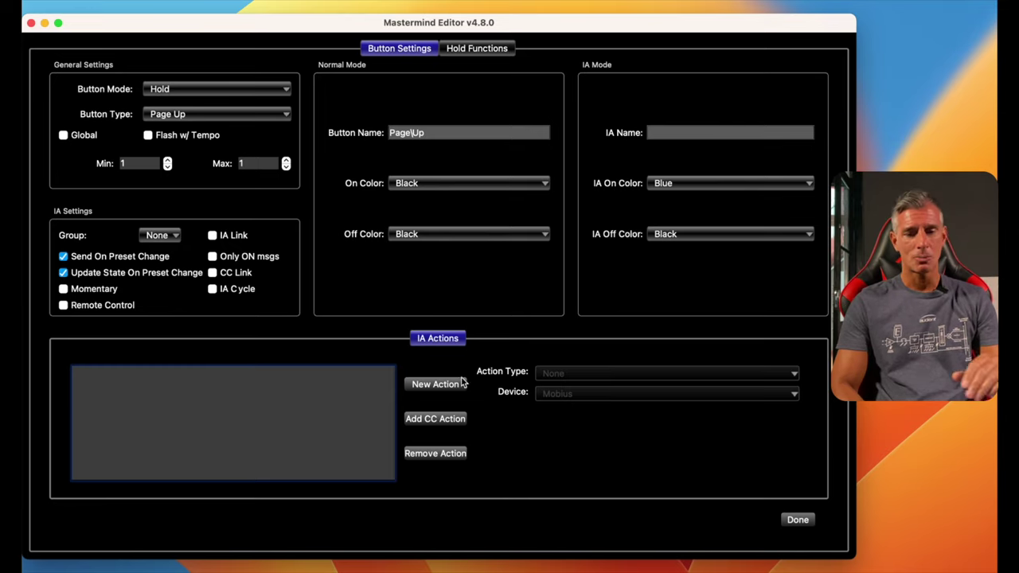
{"action": "left_click", "coordinate": [792, 520]}
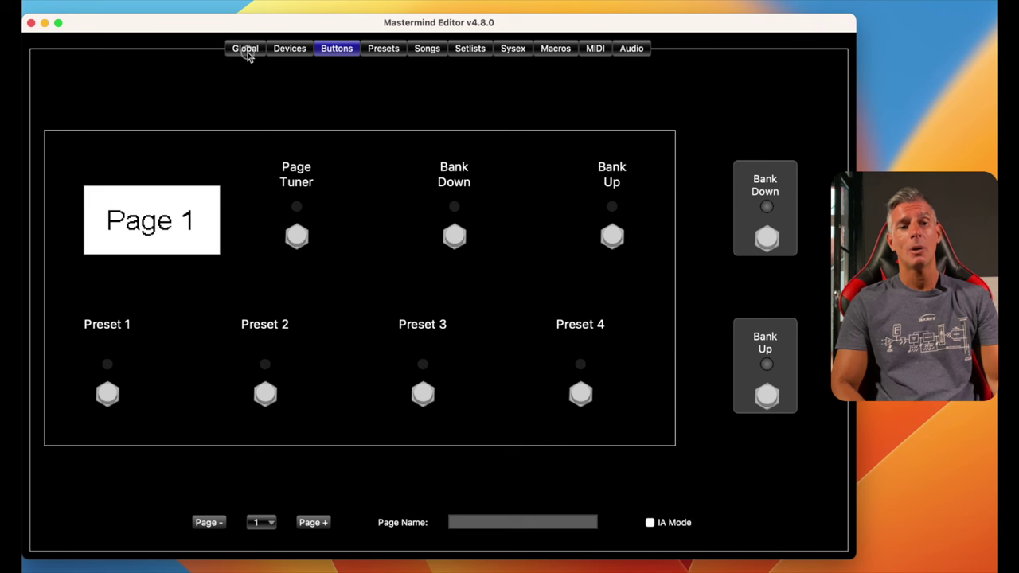
Check the global maximum button page setting against button pages 1 to 4, and return to page 1.
{"action": "left_click", "coordinate": [246, 49]}
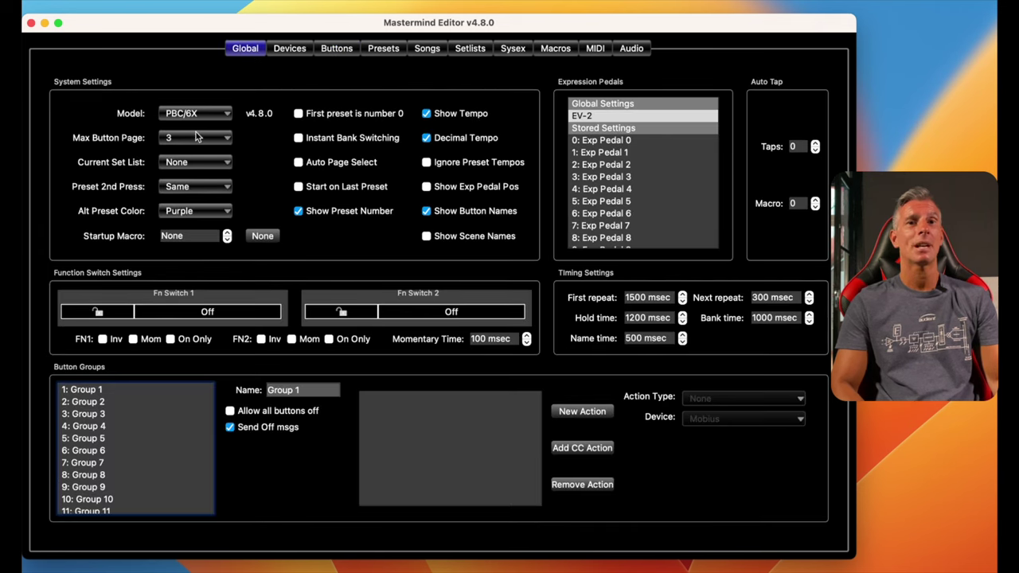
{"action": "left_click", "coordinate": [349, 50]}
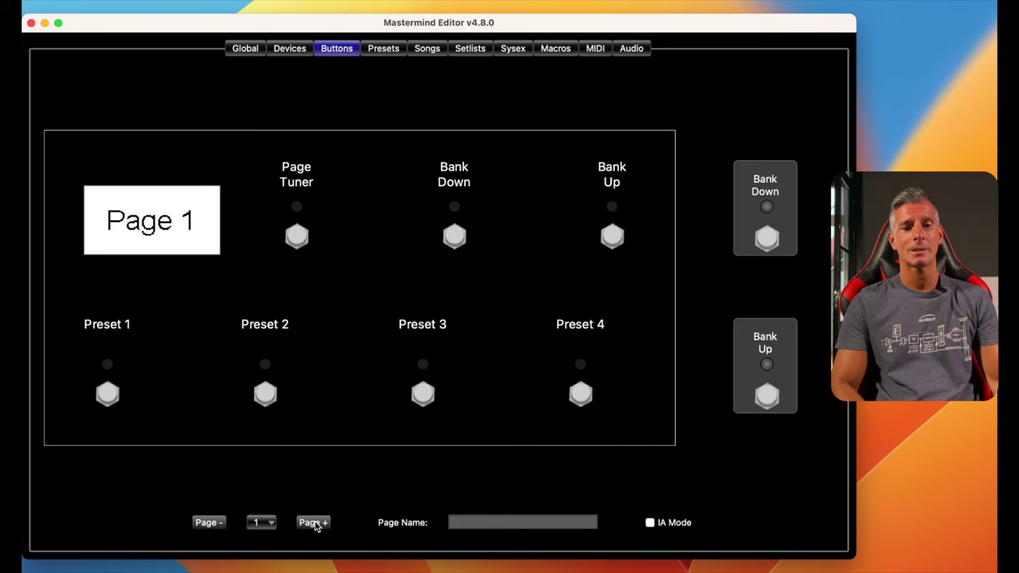
{"action": "left_click", "coordinate": [314, 524]}
{"action": "left_click", "coordinate": [313, 523]}
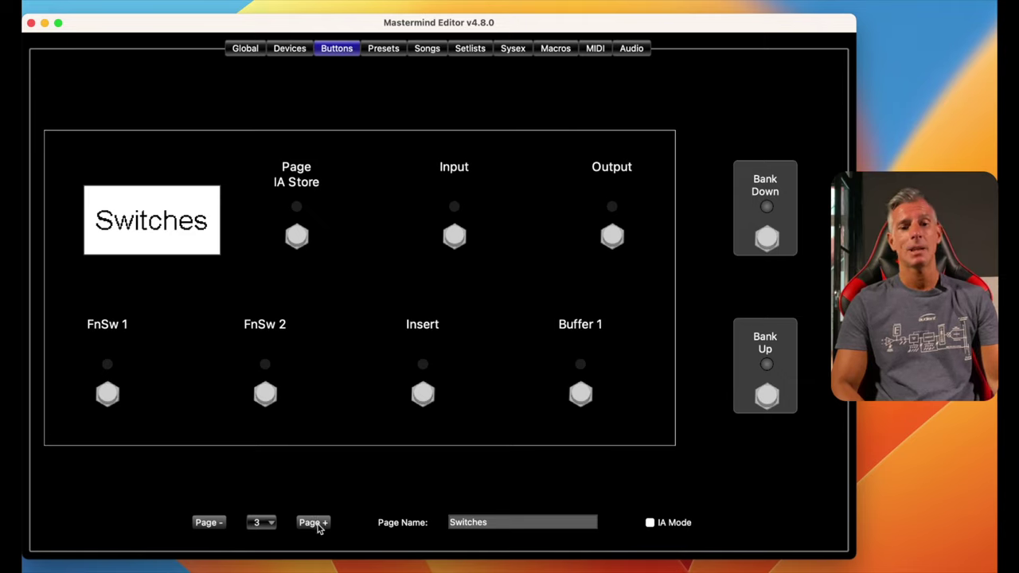
{"action": "left_click", "coordinate": [313, 523]}
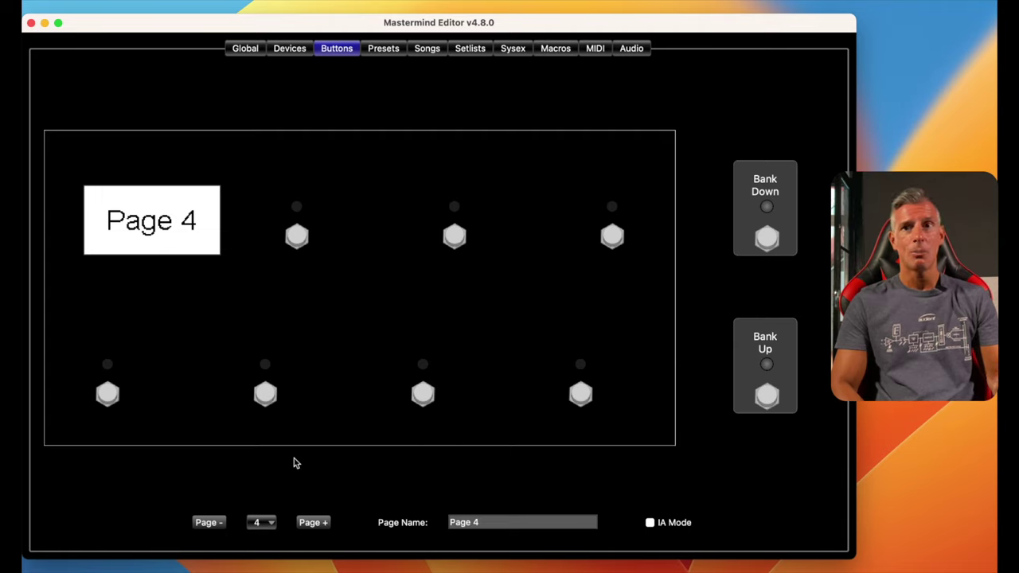
{"action": "left_click", "coordinate": [213, 523]}
{"action": "left_click", "coordinate": [207, 522]}
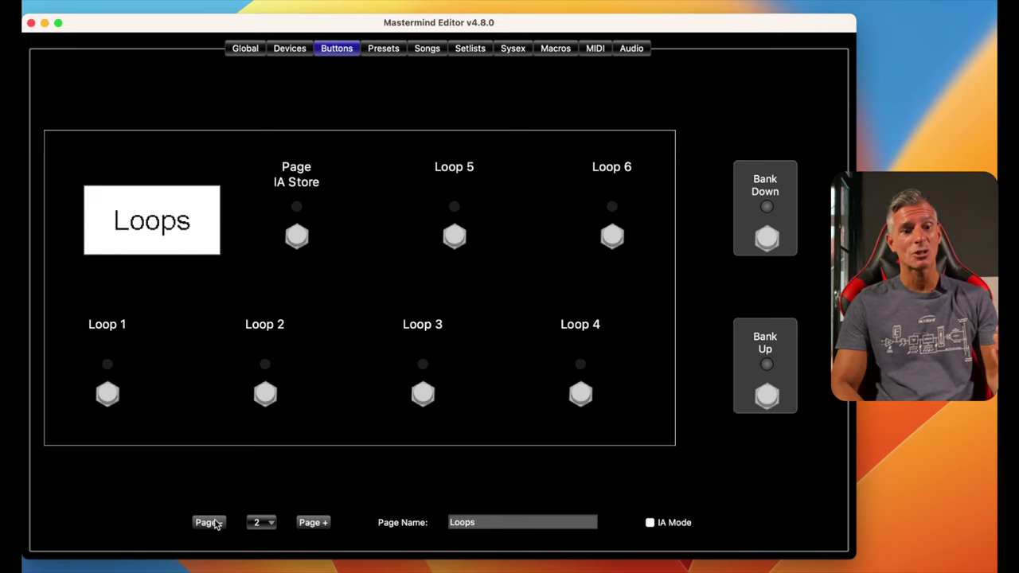
{"action": "left_click", "coordinate": [208, 522]}
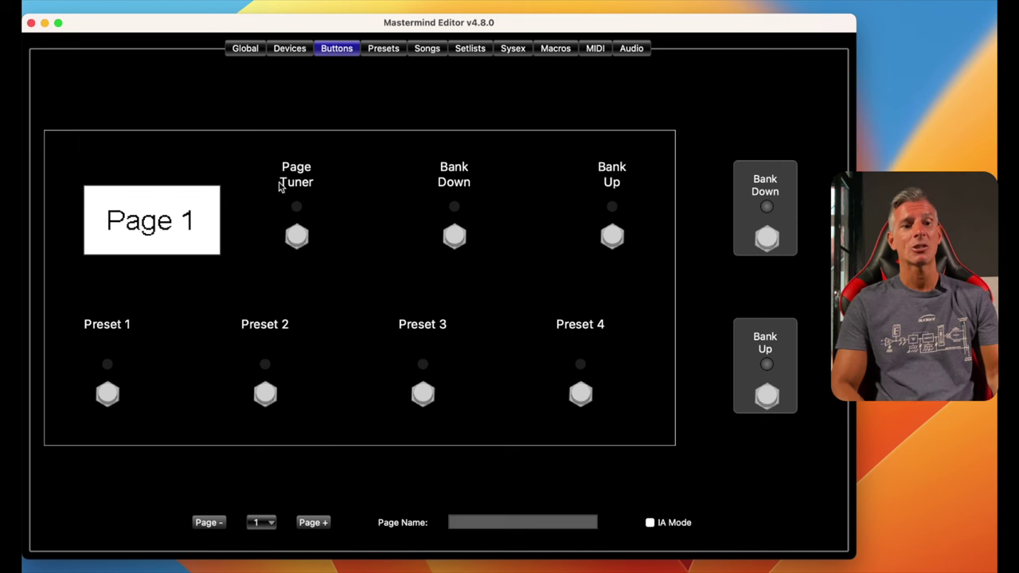
Set the maximum button page to 4 in the global system settings.
{"action": "left_click", "coordinate": [246, 49]}
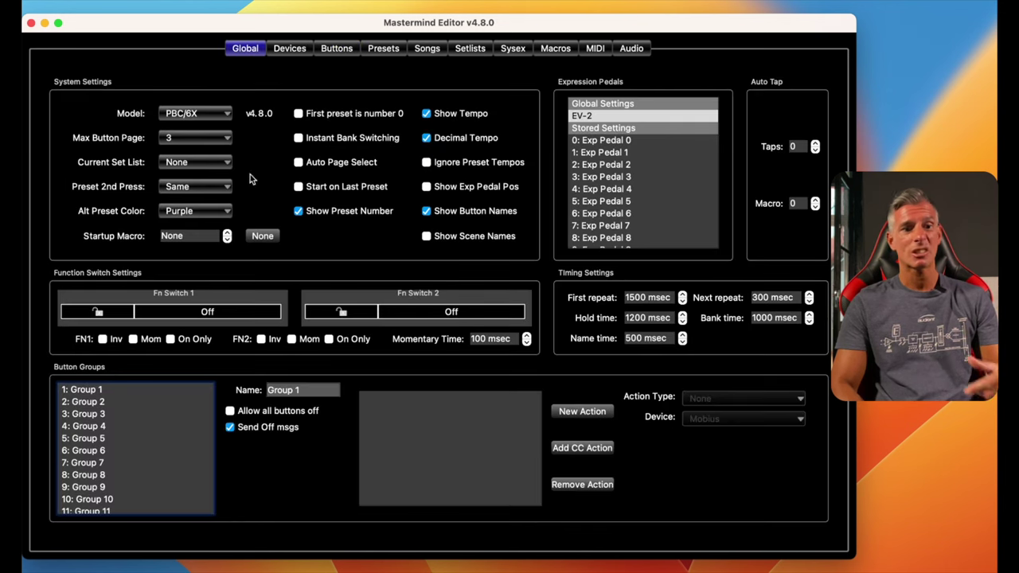
{"action": "left_click", "coordinate": [217, 137]}
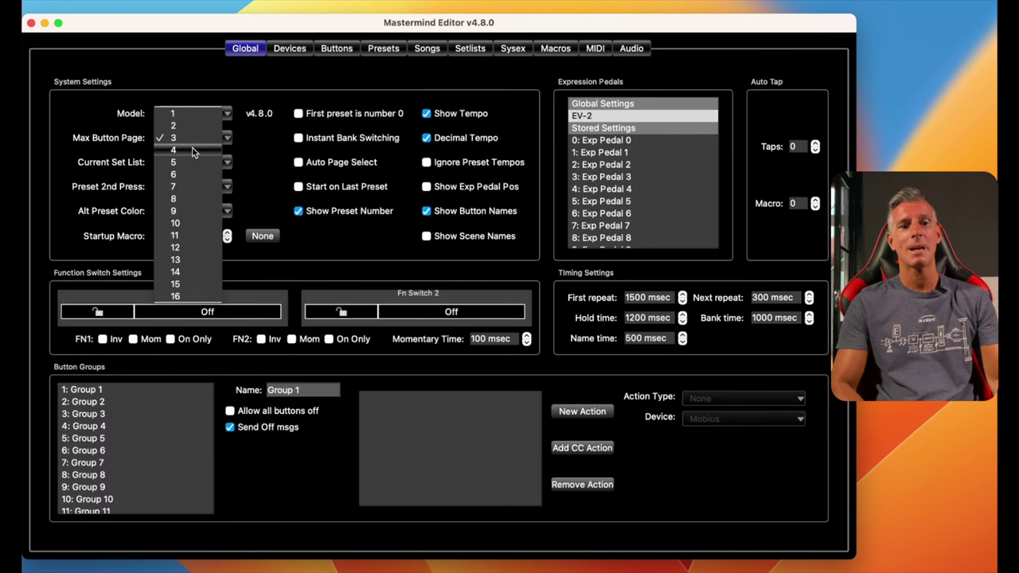
{"action": "left_click", "coordinate": [192, 151]}
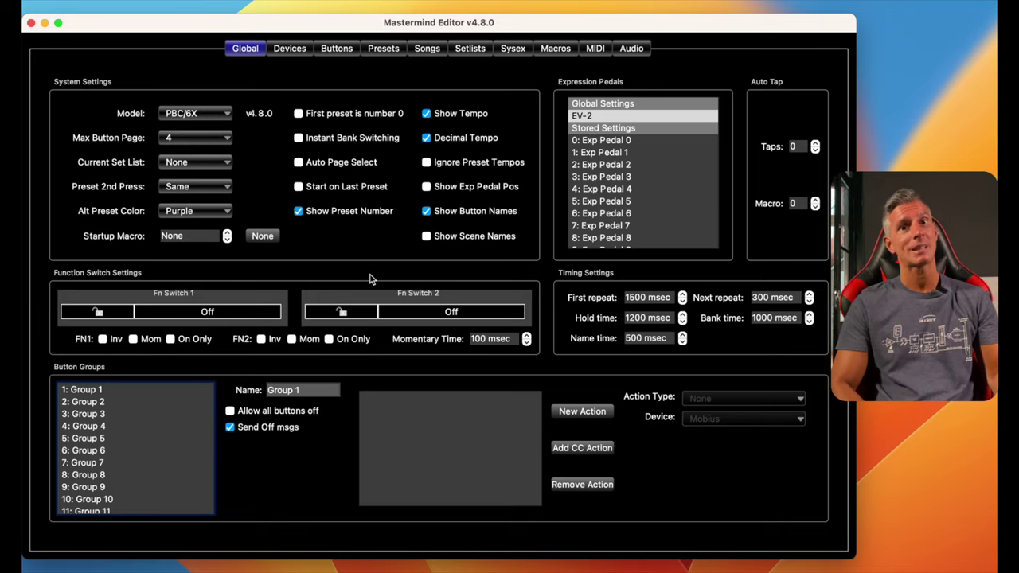
Look over the switch assignments on the Loops and Switches button pages and return to page 1.
{"action": "left_click", "coordinate": [338, 49]}
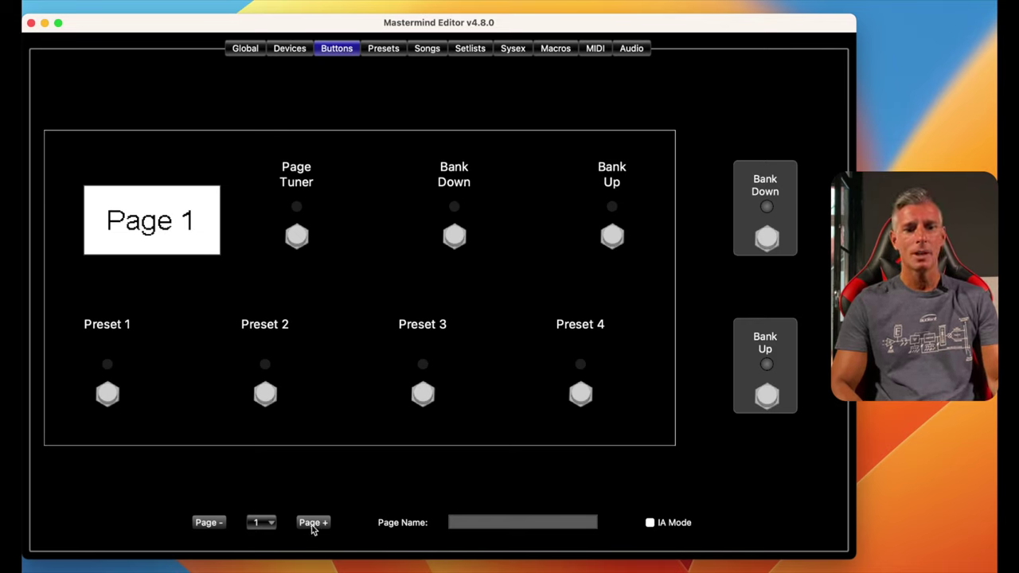
{"action": "left_click", "coordinate": [313, 529]}
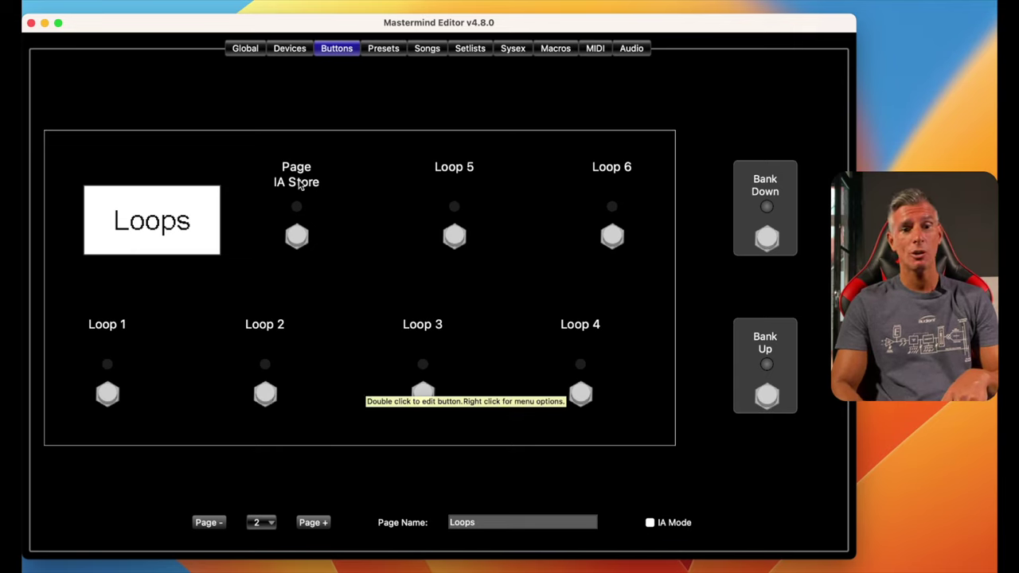
{"action": "mouse_move", "coordinate": [299, 171]}
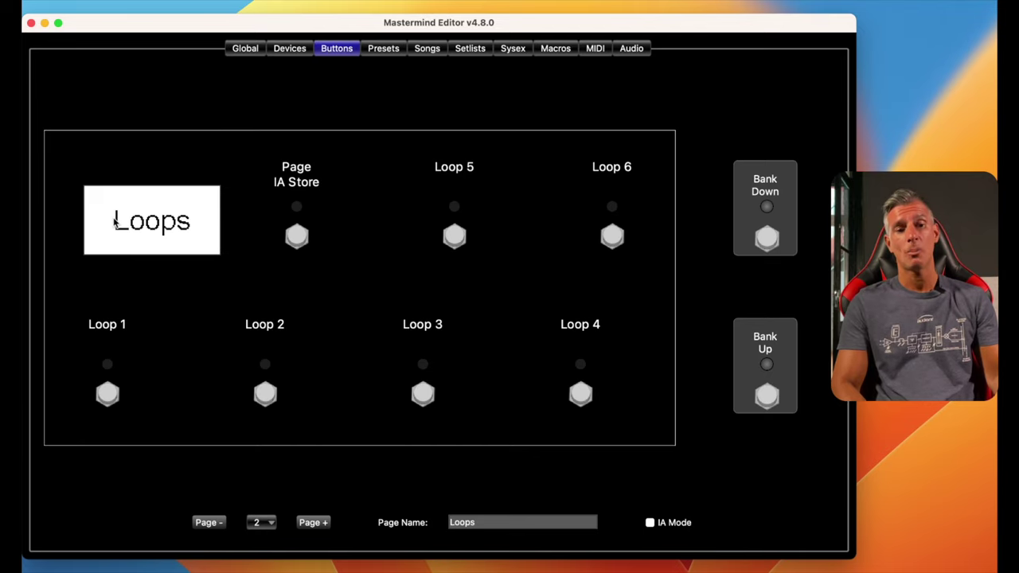
{"action": "left_click", "coordinate": [321, 523]}
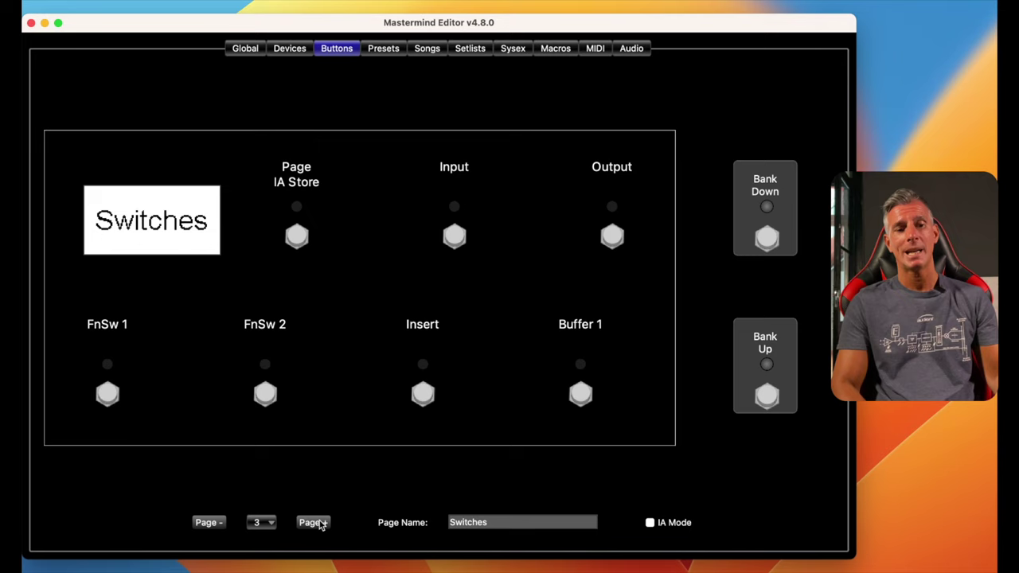
{"action": "left_click", "coordinate": [213, 522]}
{"action": "left_click", "coordinate": [213, 522]}
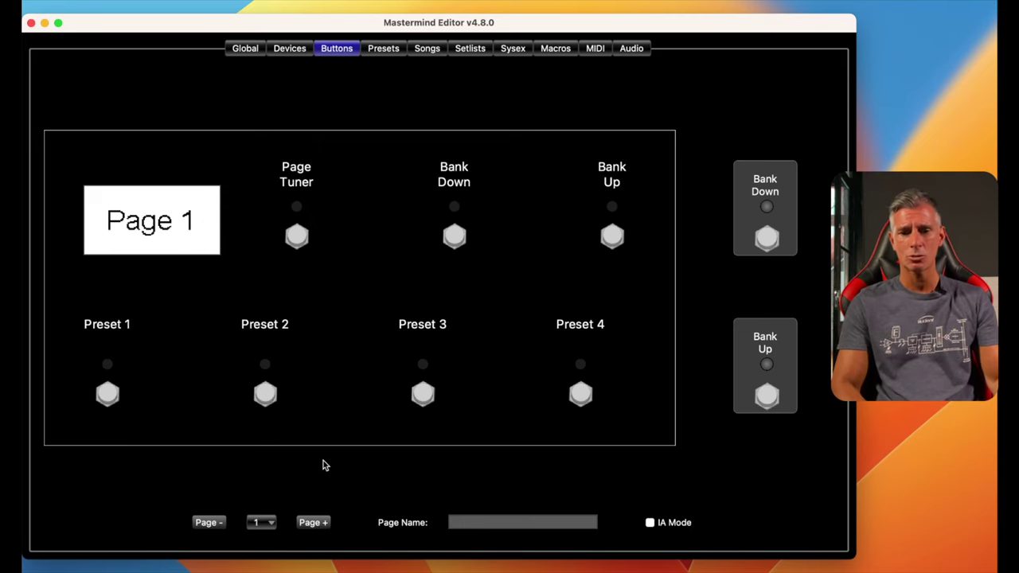
Rename the Loop 1 button on the Loops page as Compresor.
{"action": "left_click", "coordinate": [317, 523]}
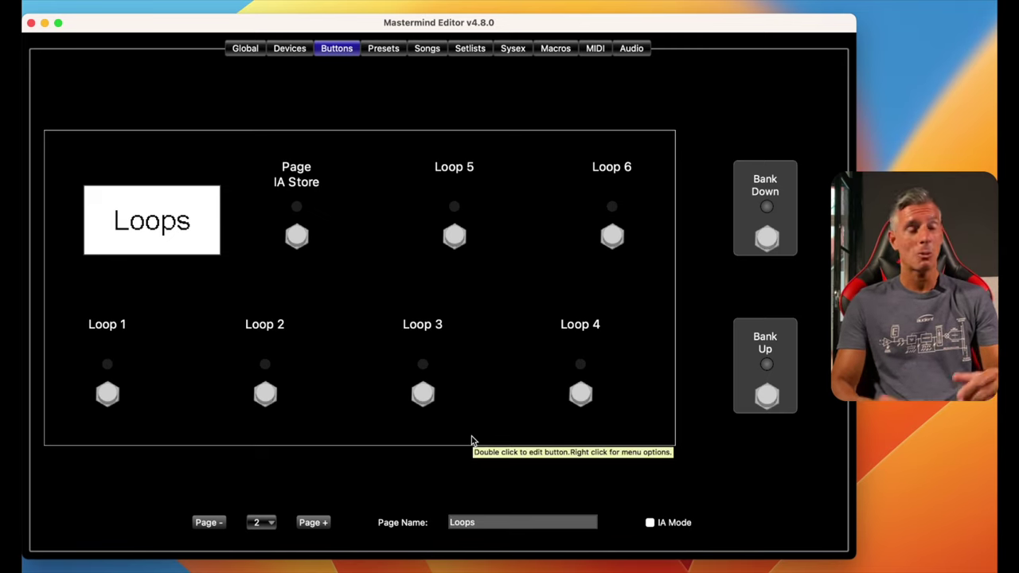
{"action": "double_click", "coordinate": [107, 395]}
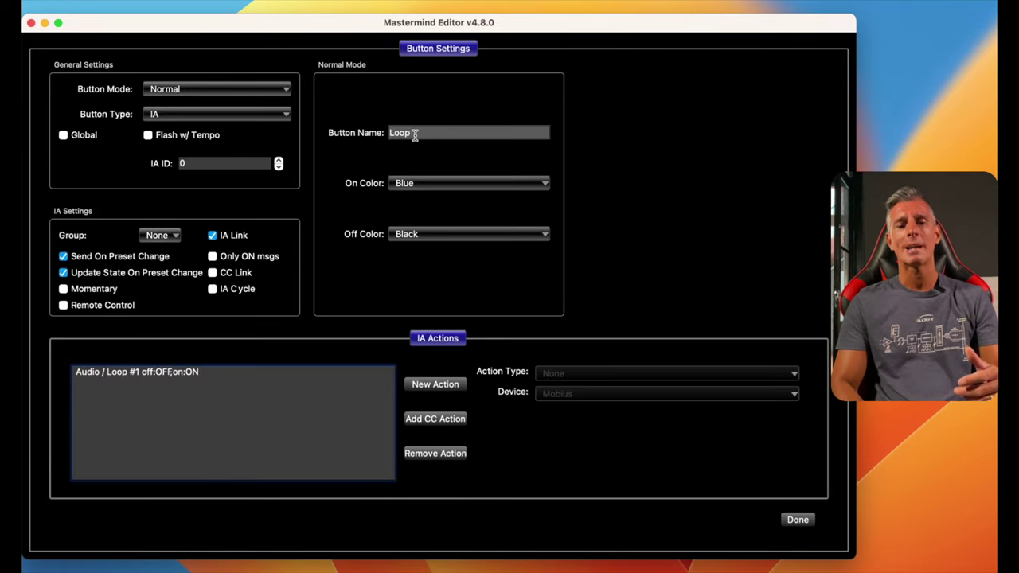
{"action": "left_click_drag", "start_coordinate": [428, 132], "coordinate": [386, 133]}
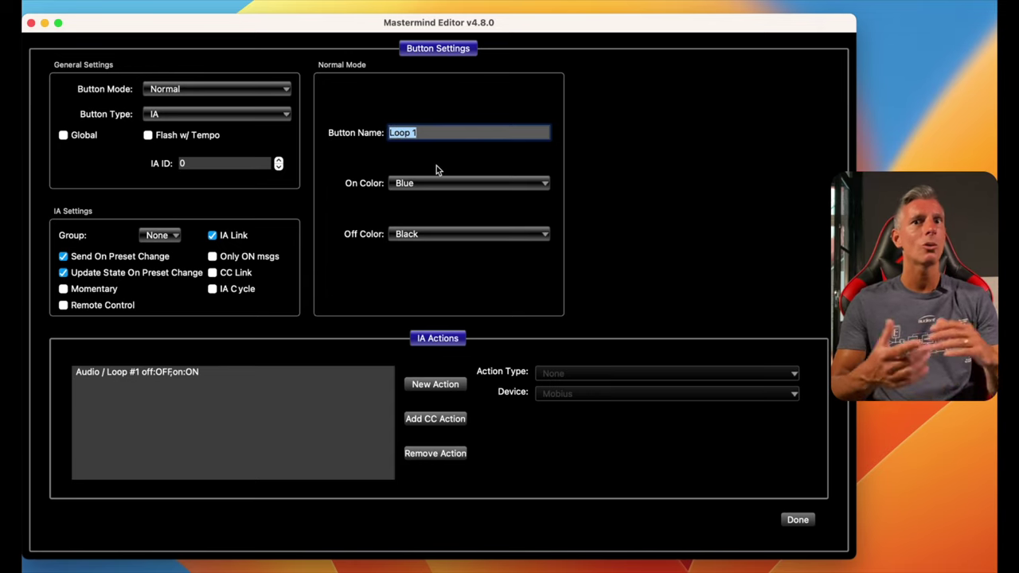
{"action": "type", "text": "Compresor"}
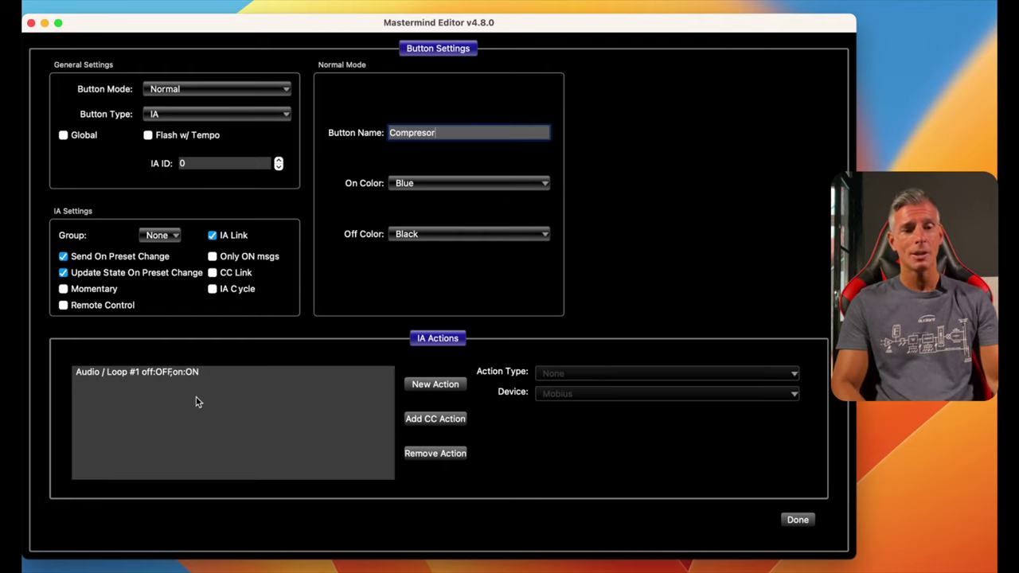
Examine the subtype choices for the Compresor button's audio loop action, and close the button's settings.
{"action": "left_click", "coordinate": [158, 374]}
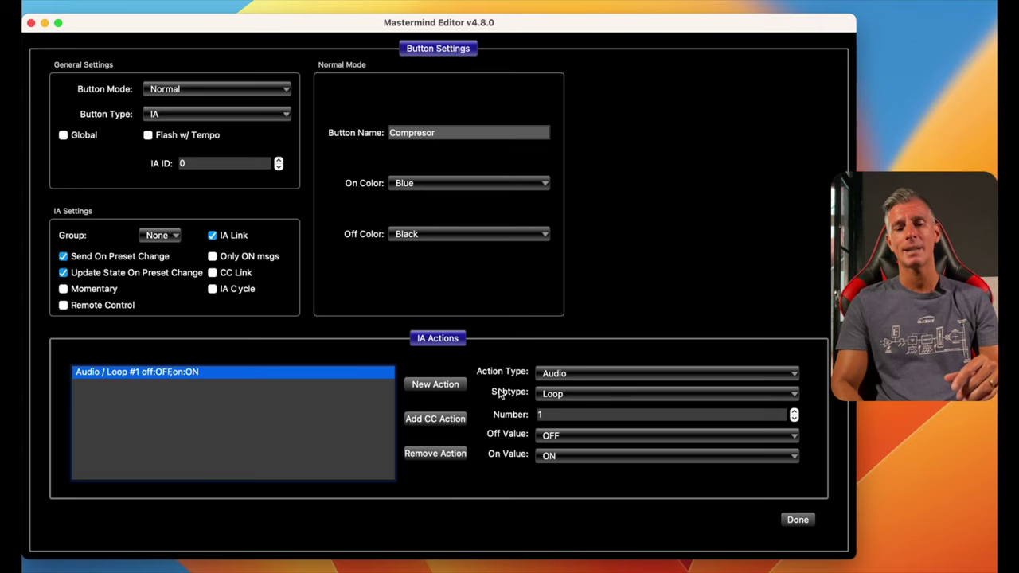
{"action": "left_click", "coordinate": [596, 395]}
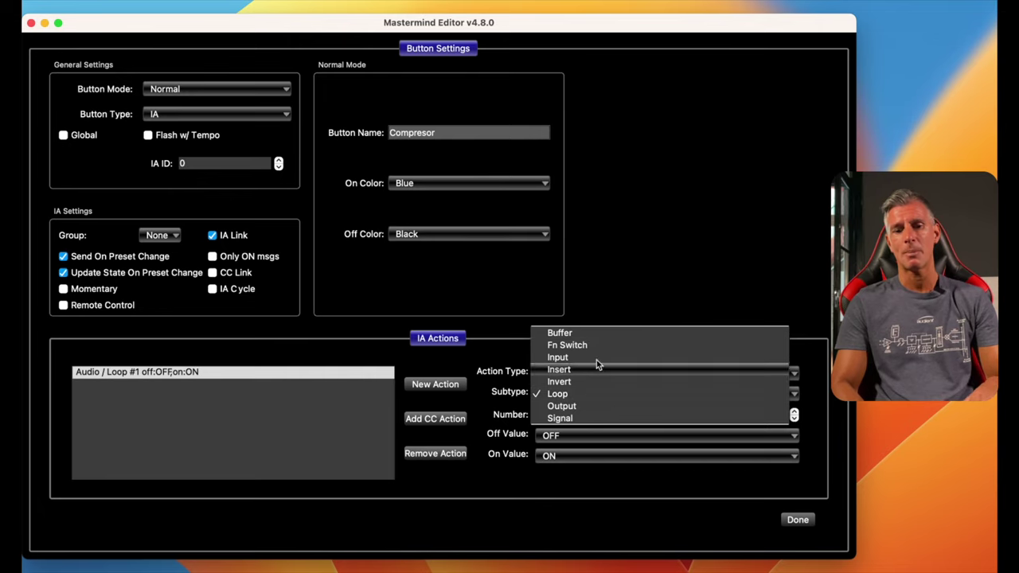
{"action": "left_click", "coordinate": [631, 328]}
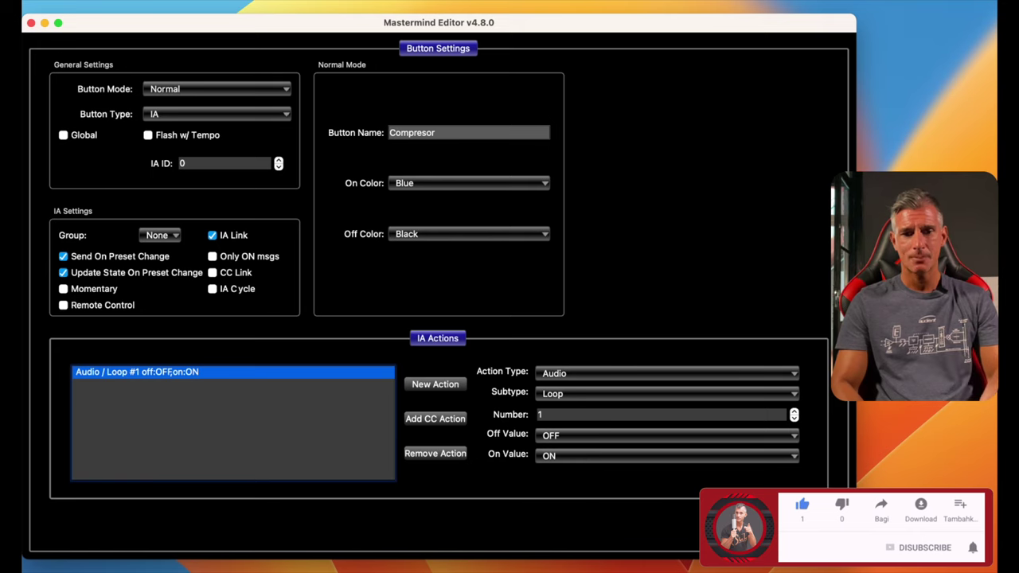
{"action": "key", "text": "Escape"}
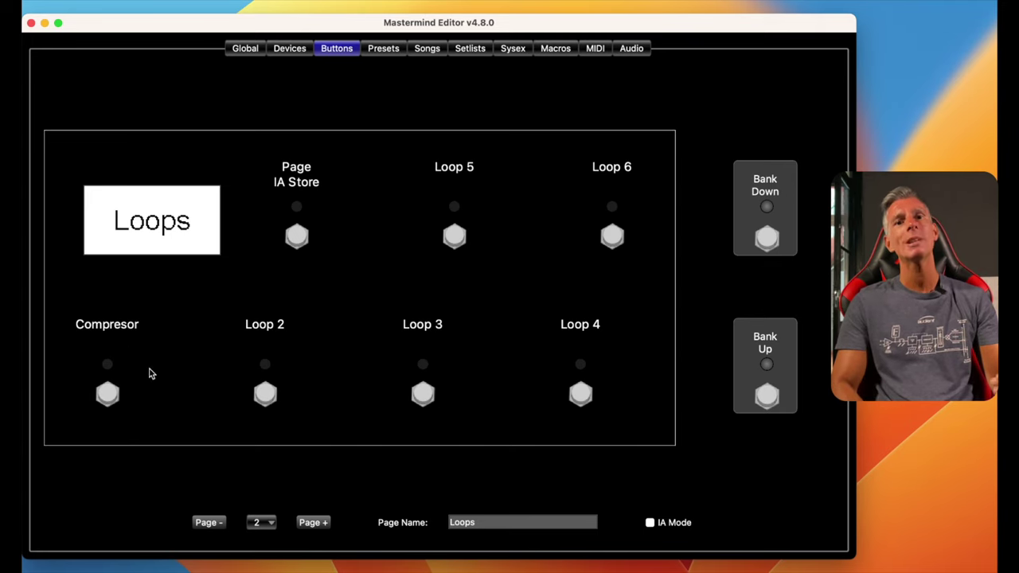
Add a second IA action to the Compresor button, a CC Toggle for the G-Major 2 device.
{"action": "double_click", "coordinate": [107, 393]}
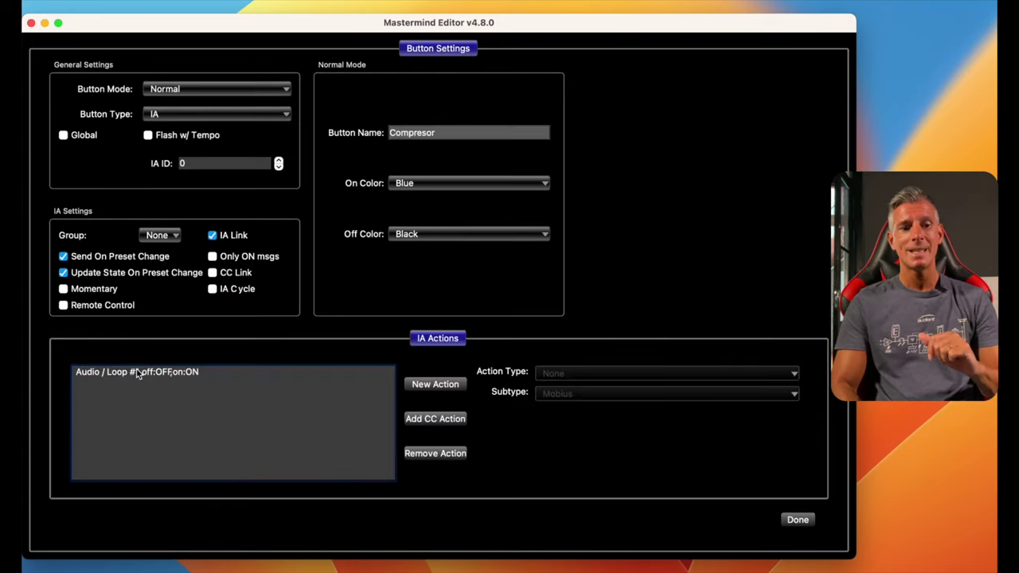
{"action": "left_click", "coordinate": [435, 385]}
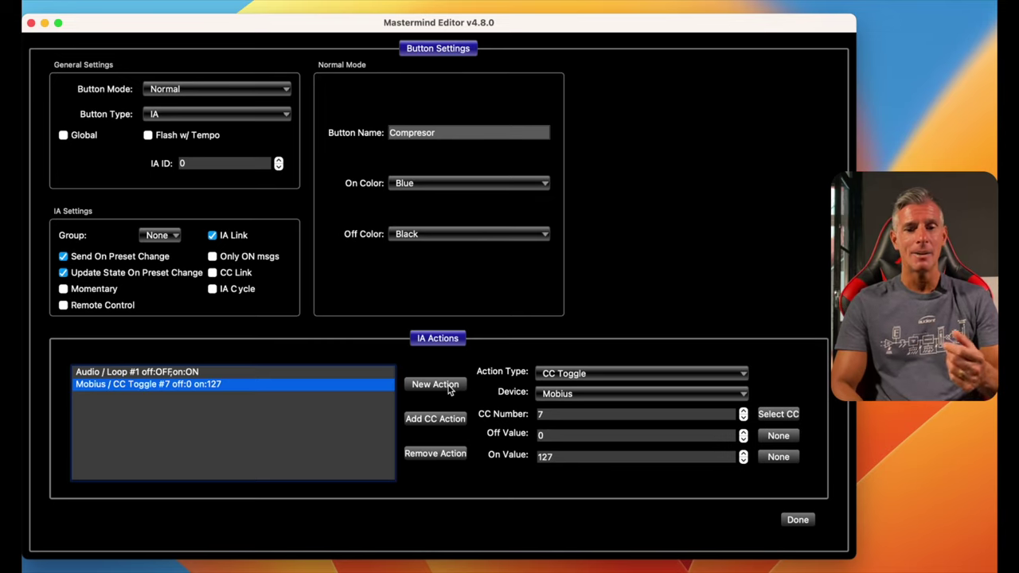
{"action": "left_click", "coordinate": [585, 374]}
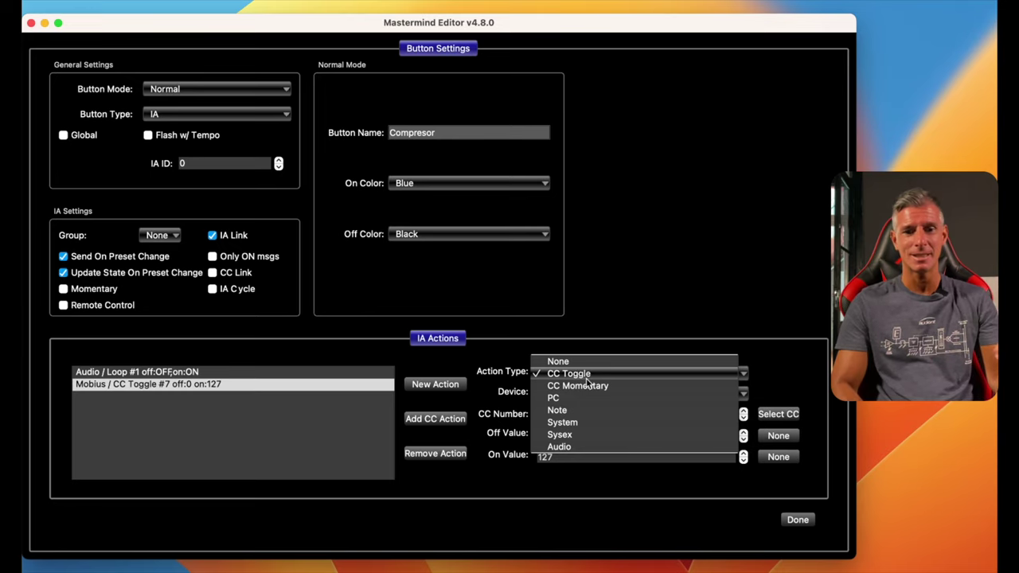
{"action": "left_click", "coordinate": [595, 375]}
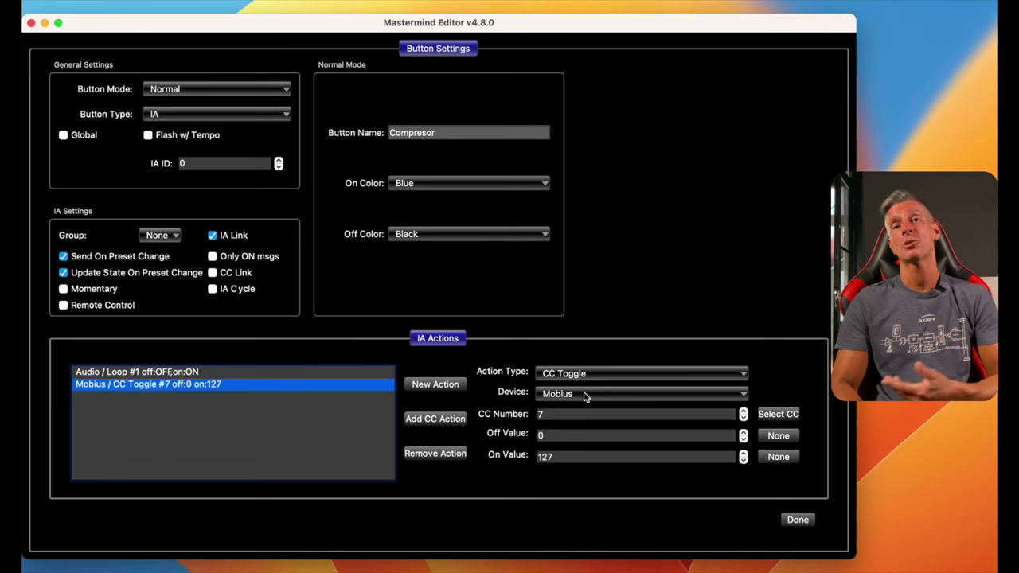
{"action": "left_click", "coordinate": [583, 395]}
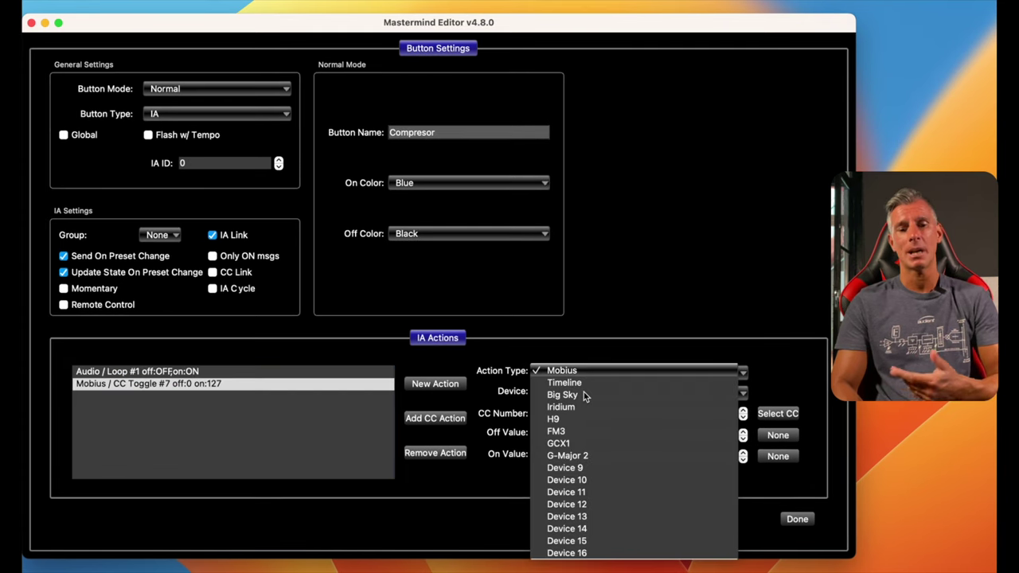
{"action": "left_click", "coordinate": [582, 458]}
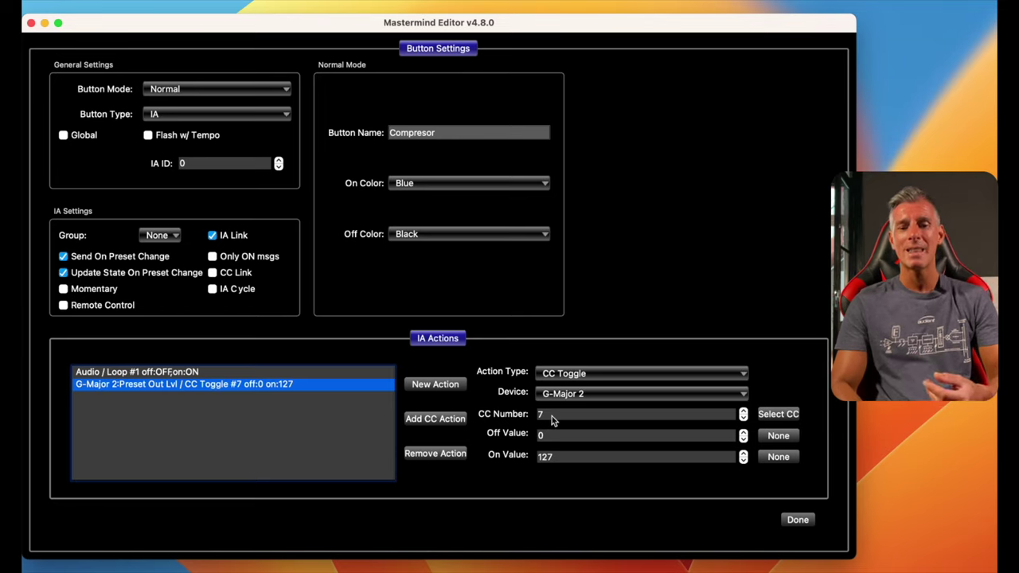
Assign CC number 88, COM On/Off, to the Compresor button's G-Major 2 action and finish editing the button.
{"action": "left_click", "coordinate": [778, 414]}
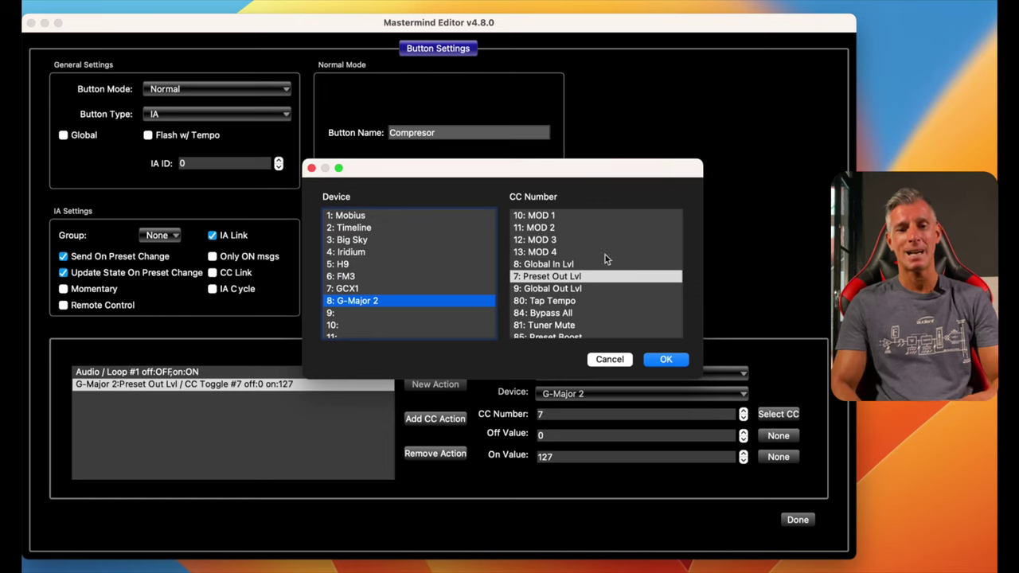
{"action": "scroll", "coordinate": [553, 217], "scroll_direction": "down", "scroll_amount": 2}
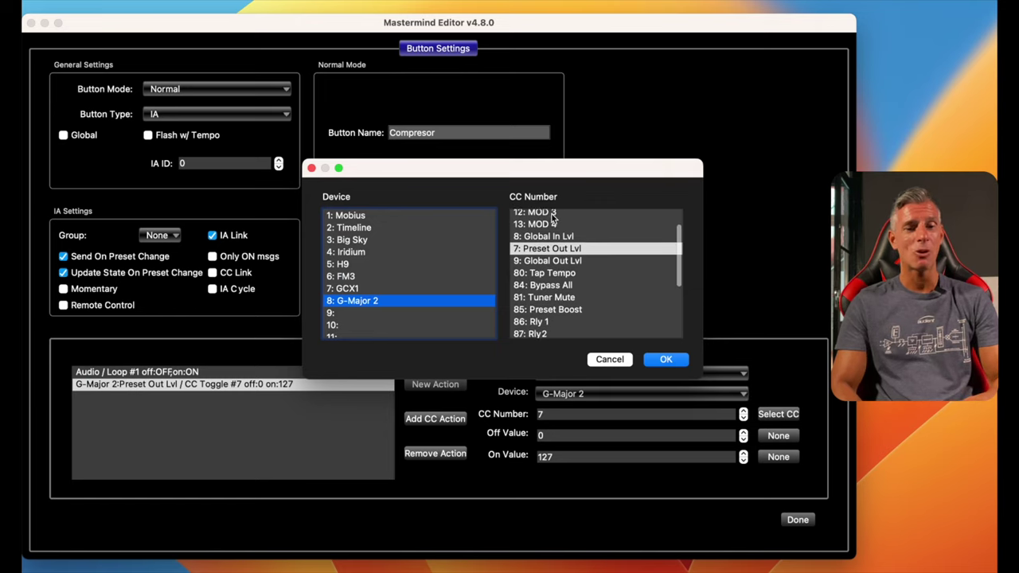
{"action": "scroll", "coordinate": [553, 217], "scroll_direction": "down", "scroll_amount": 5}
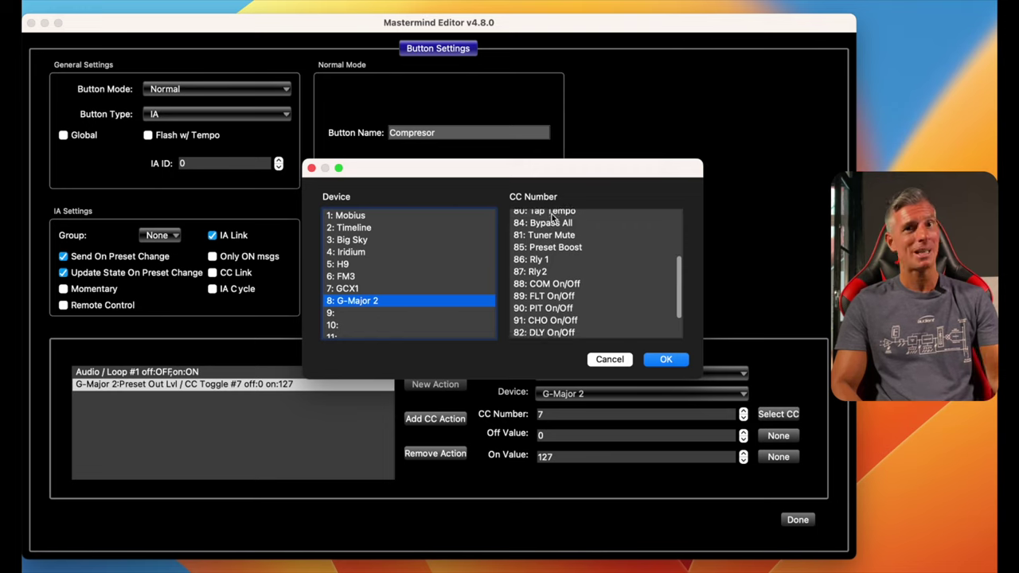
{"action": "scroll", "coordinate": [553, 217], "scroll_direction": "down", "scroll_amount": 1}
{"action": "scroll", "coordinate": [553, 217], "scroll_direction": "down", "scroll_amount": 1}
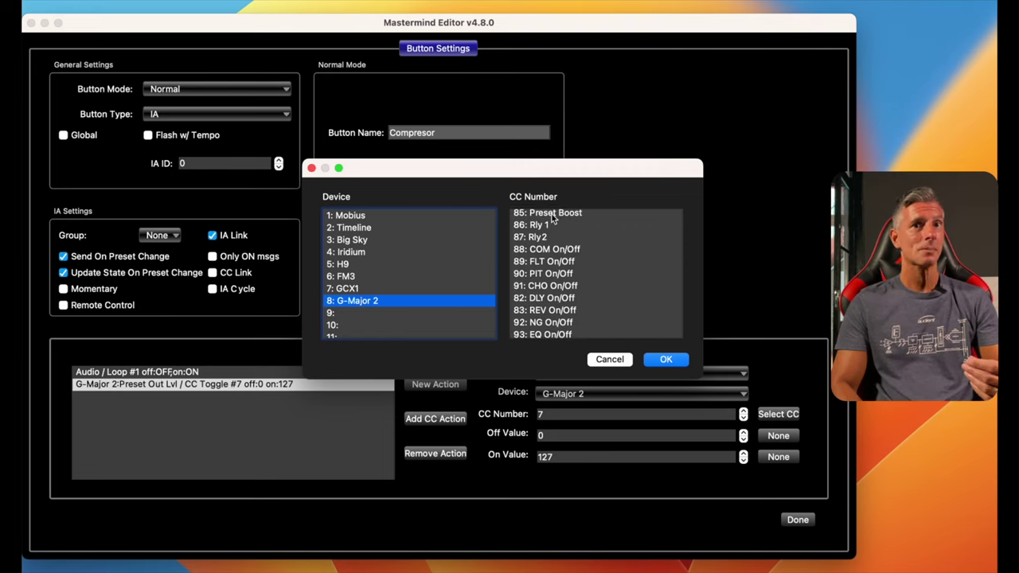
{"action": "scroll", "coordinate": [552, 214], "scroll_direction": "down", "scroll_amount": 1}
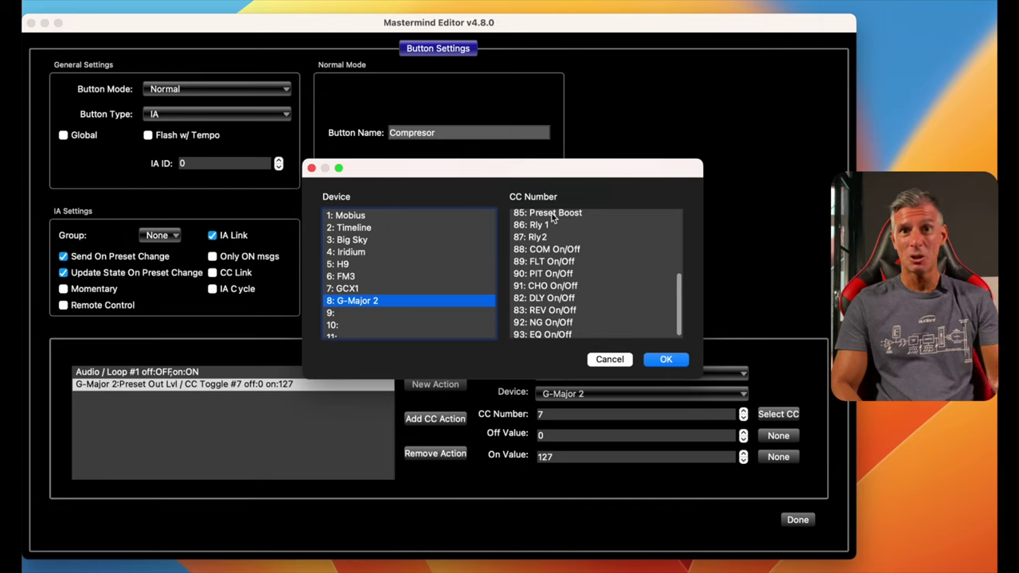
{"action": "scroll", "coordinate": [551, 213], "scroll_direction": "down", "scroll_amount": 1}
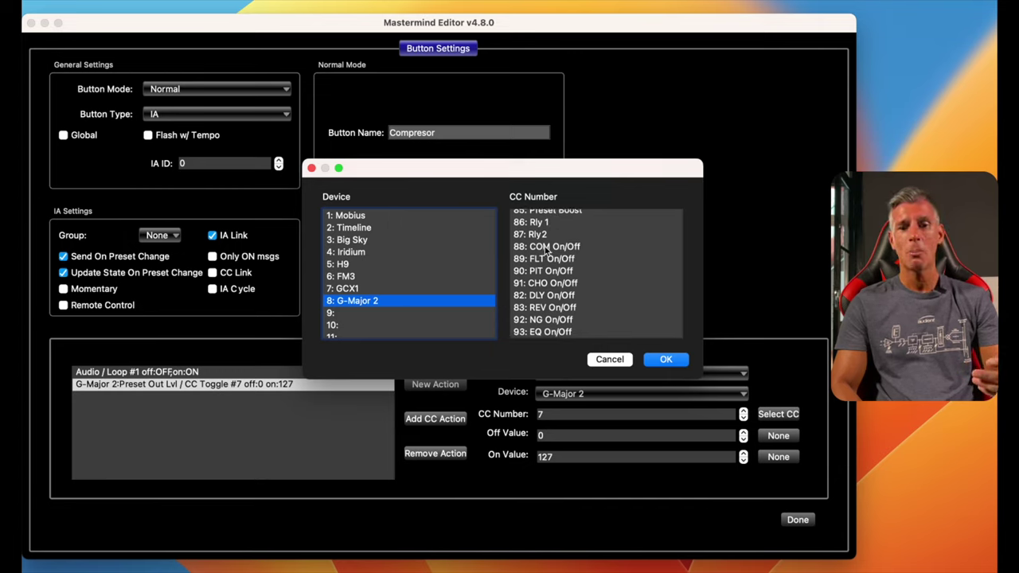
{"action": "left_click", "coordinate": [547, 250]}
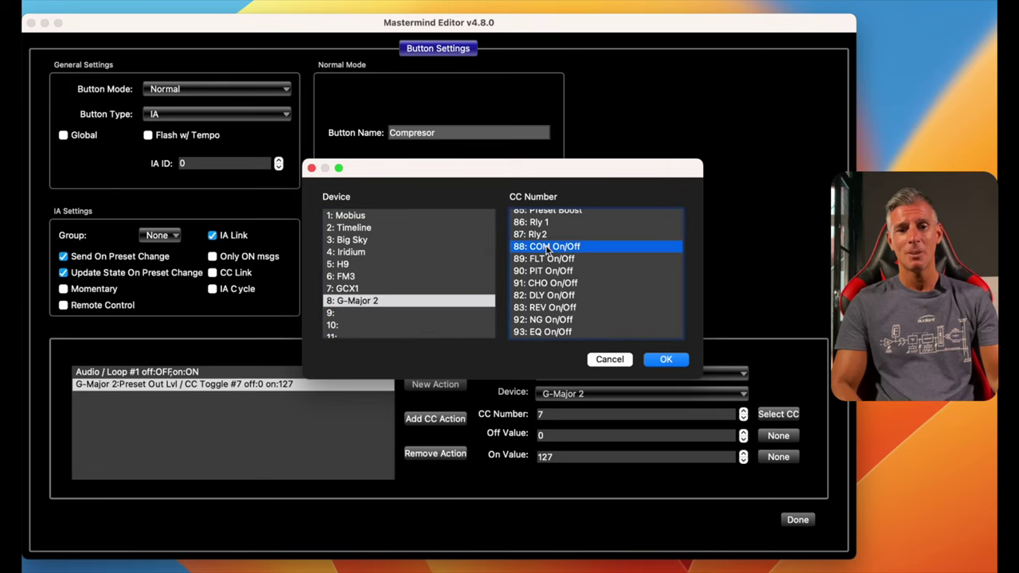
{"action": "left_click", "coordinate": [668, 360]}
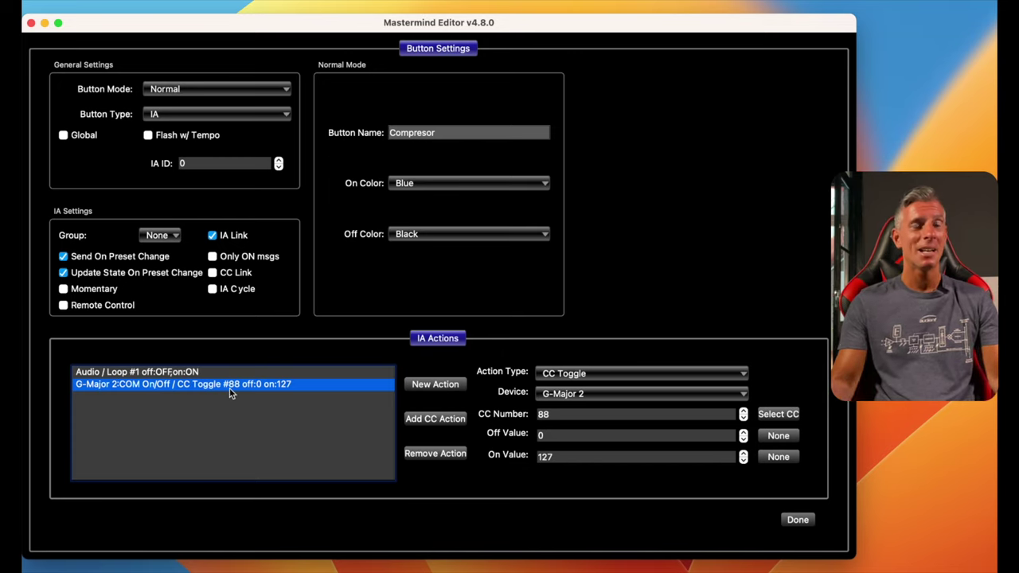
{"action": "left_click", "coordinate": [797, 520]}
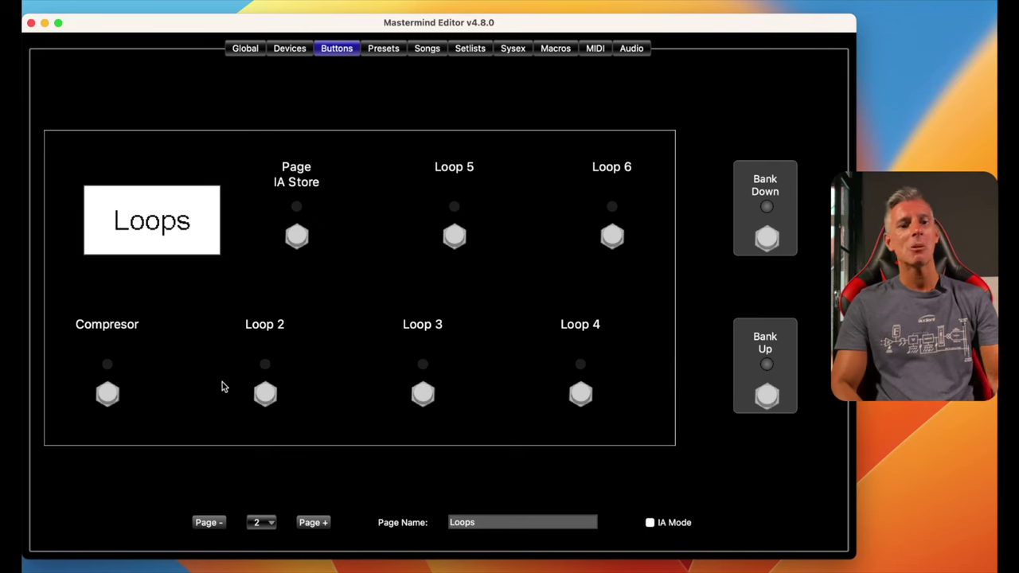
Rename the Loop 2 button on the Loops page as Overdrive.
{"action": "double_click", "coordinate": [266, 394]}
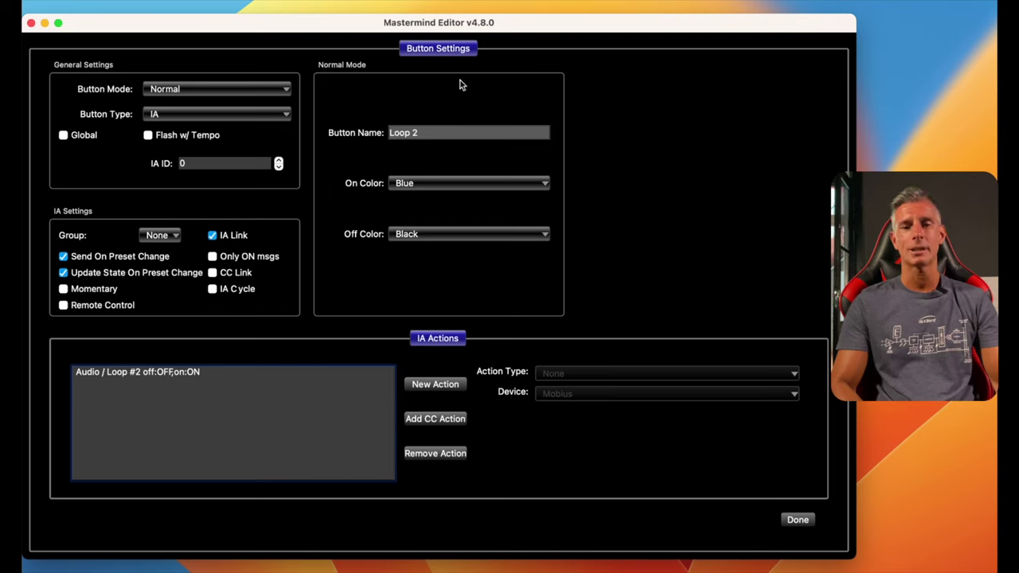
{"action": "left_click", "coordinate": [427, 133]}
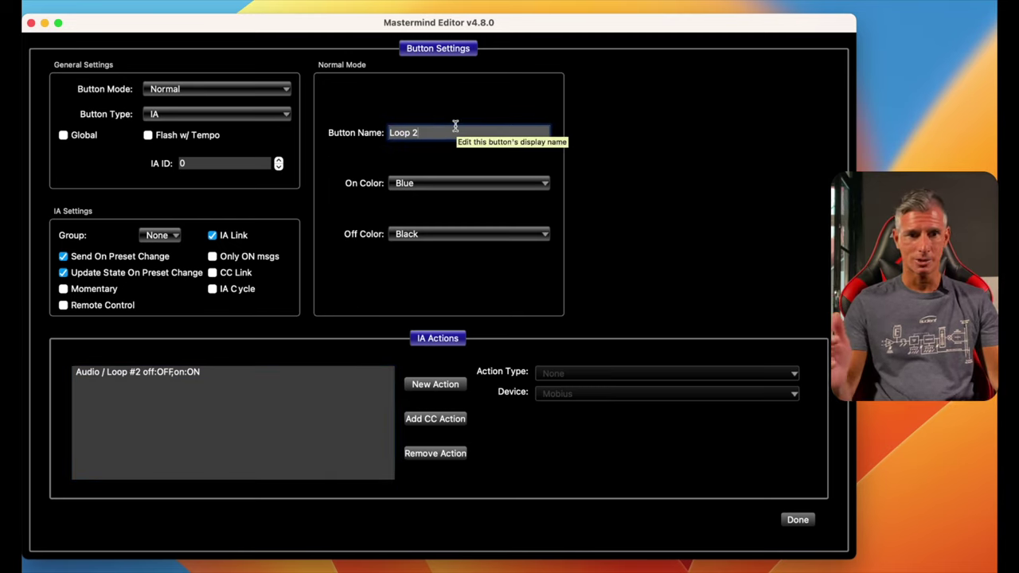
{"action": "left_click_drag", "start_coordinate": [440, 132], "coordinate": [383, 134]}
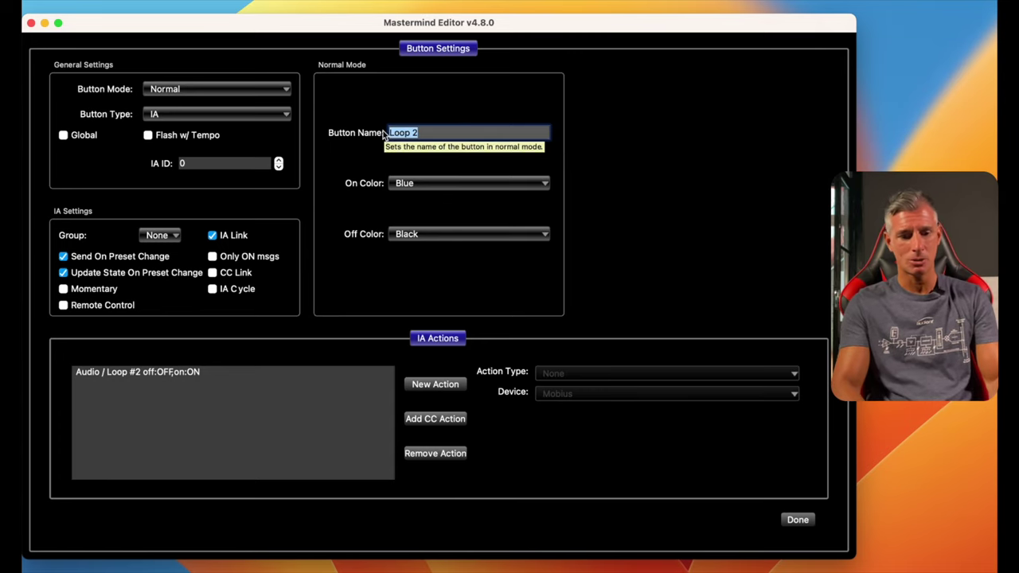
{"action": "type", "text": "Overdrive"}
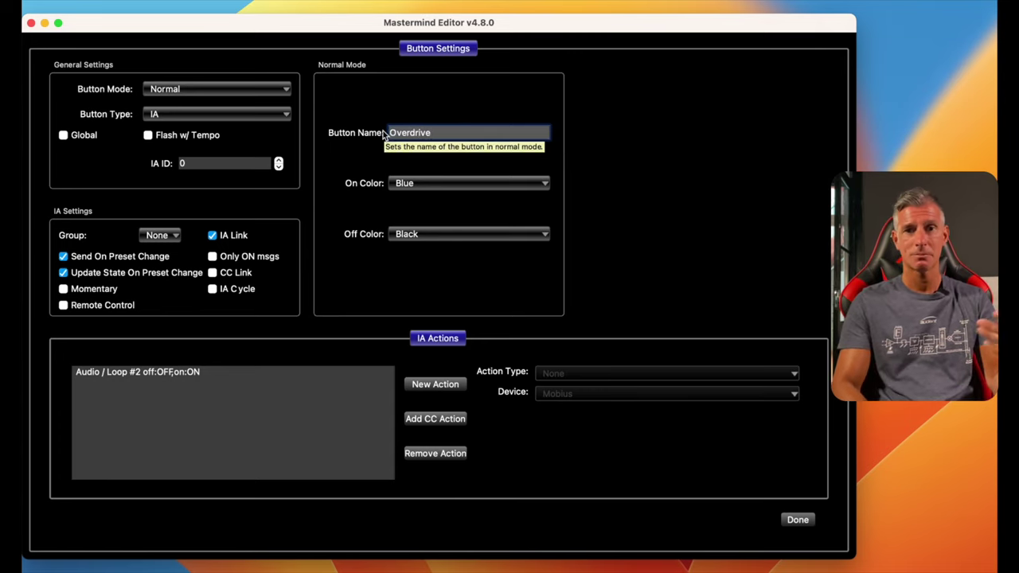
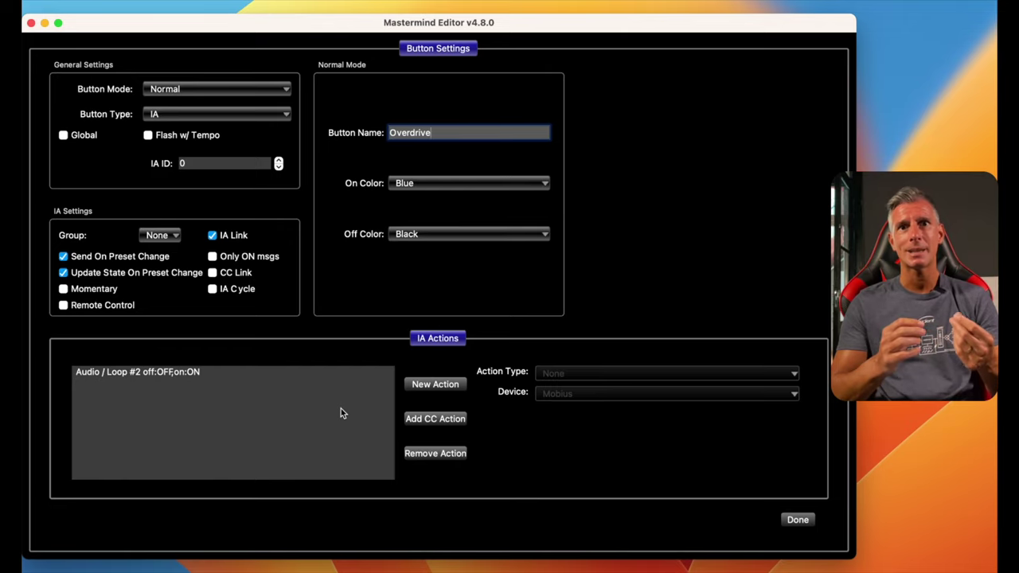
Add a second IA action to the Overdrive button, a CC Toggle for the FM3 device.
{"action": "left_click", "coordinate": [436, 385]}
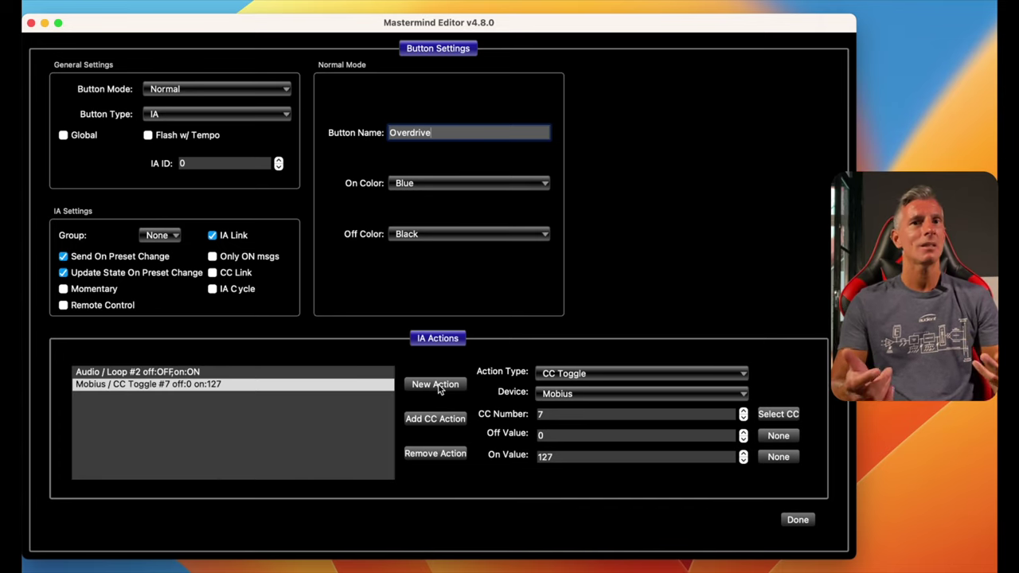
{"action": "left_click", "coordinate": [569, 395]}
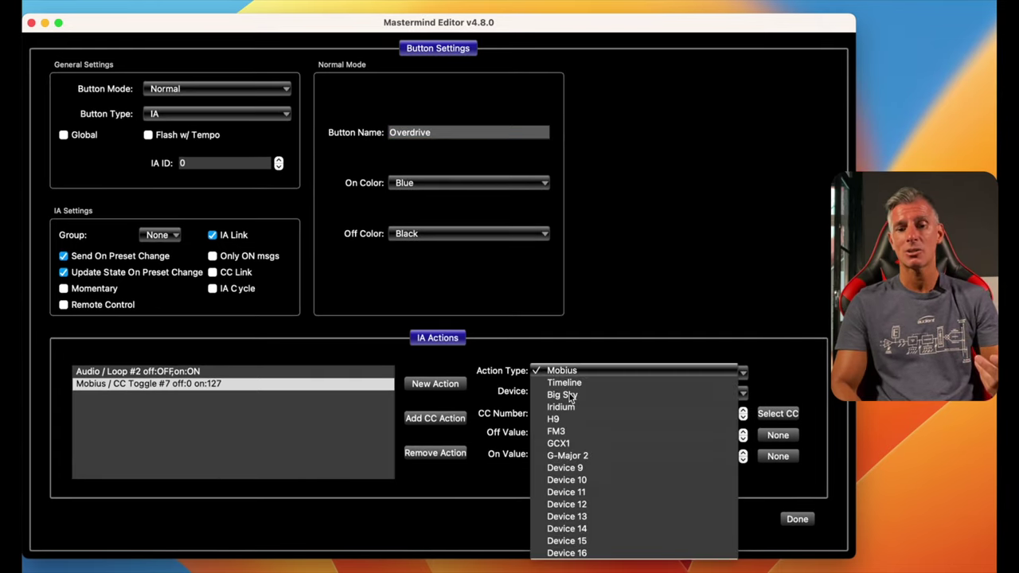
{"action": "left_click", "coordinate": [577, 456]}
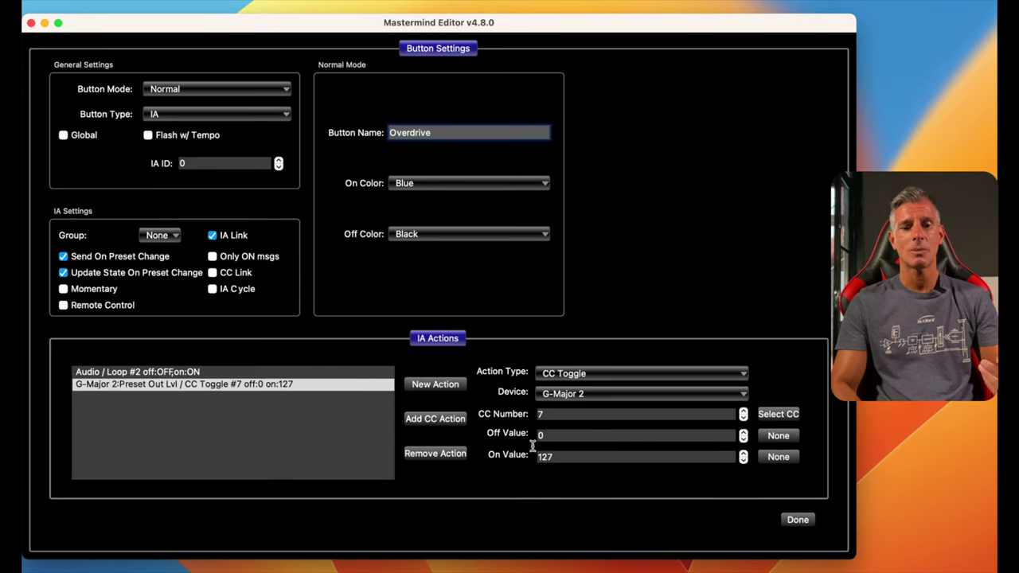
{"action": "left_click", "coordinate": [570, 394]}
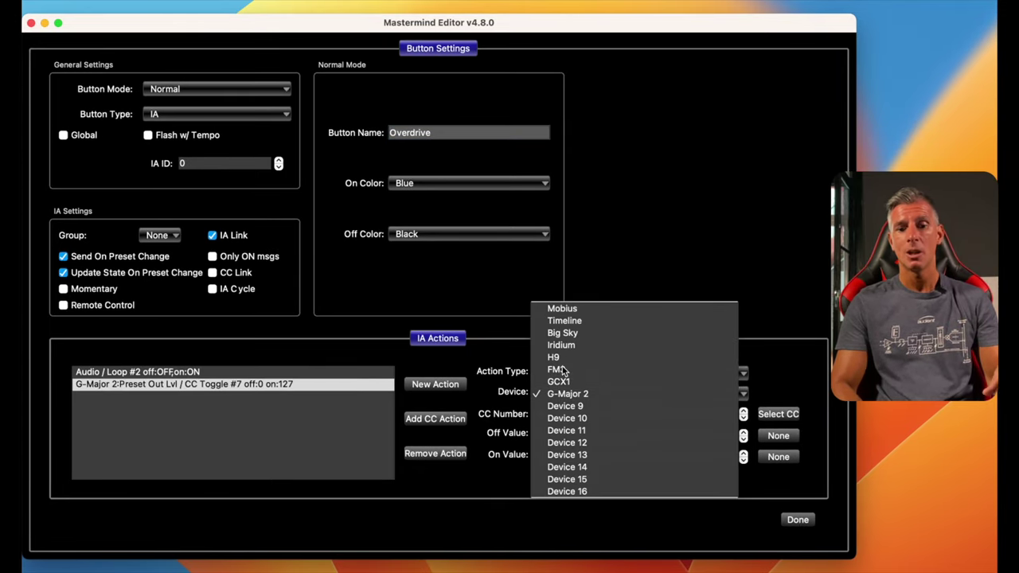
{"action": "left_click", "coordinate": [562, 368]}
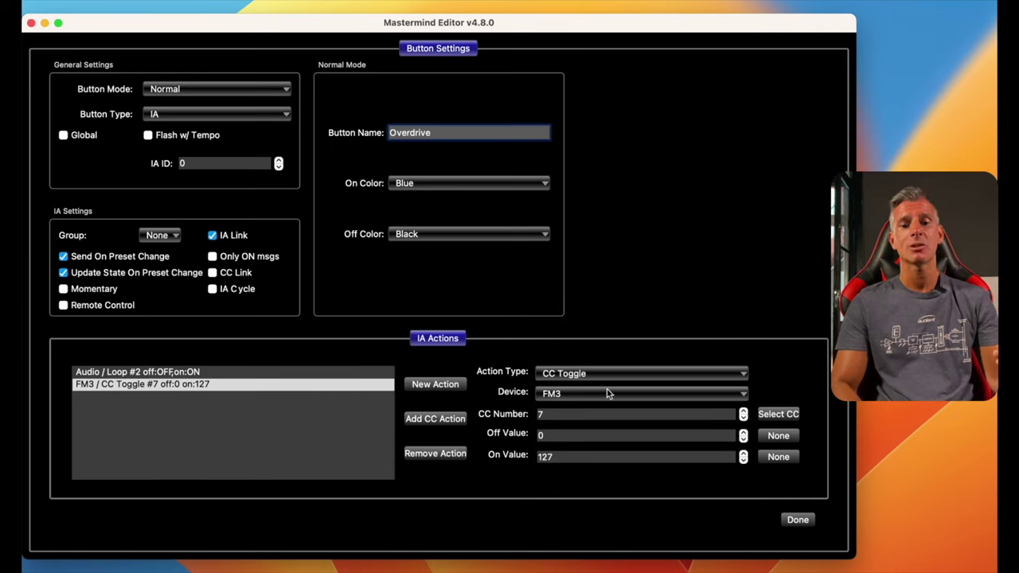
Assign CC number 146, Gate 1, to the Overdrive button's FM3 action and finish editing the button.
{"action": "left_click", "coordinate": [780, 419]}
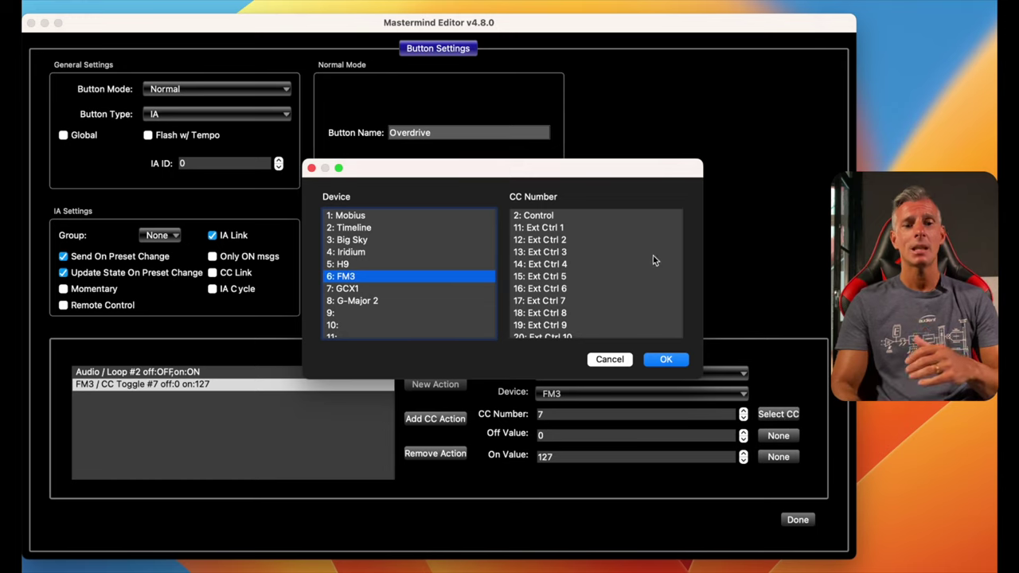
{"action": "scroll", "coordinate": [570, 246], "scroll_direction": "down", "scroll_amount": 5}
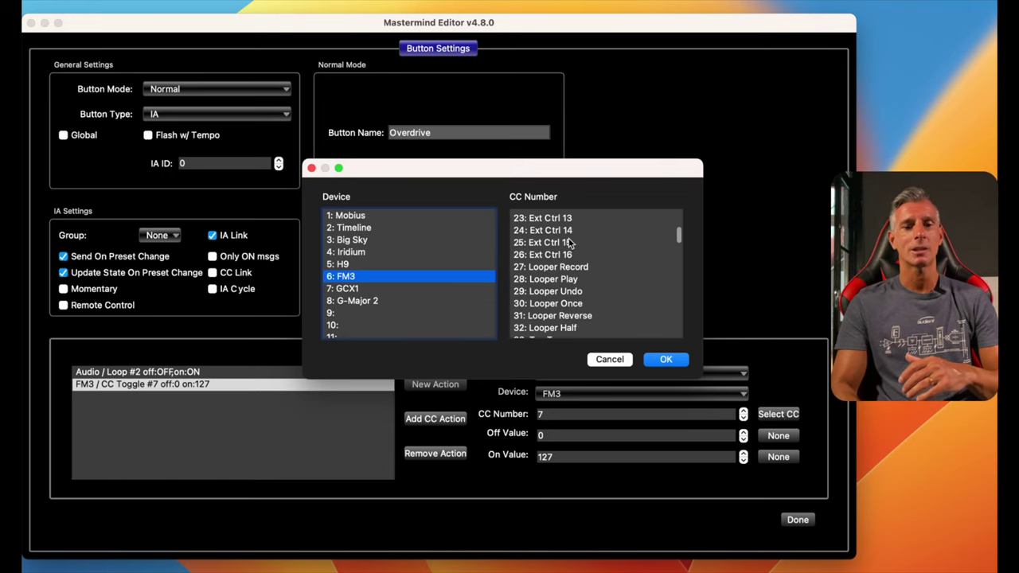
{"action": "scroll", "coordinate": [570, 244], "scroll_direction": "down", "scroll_amount": 5}
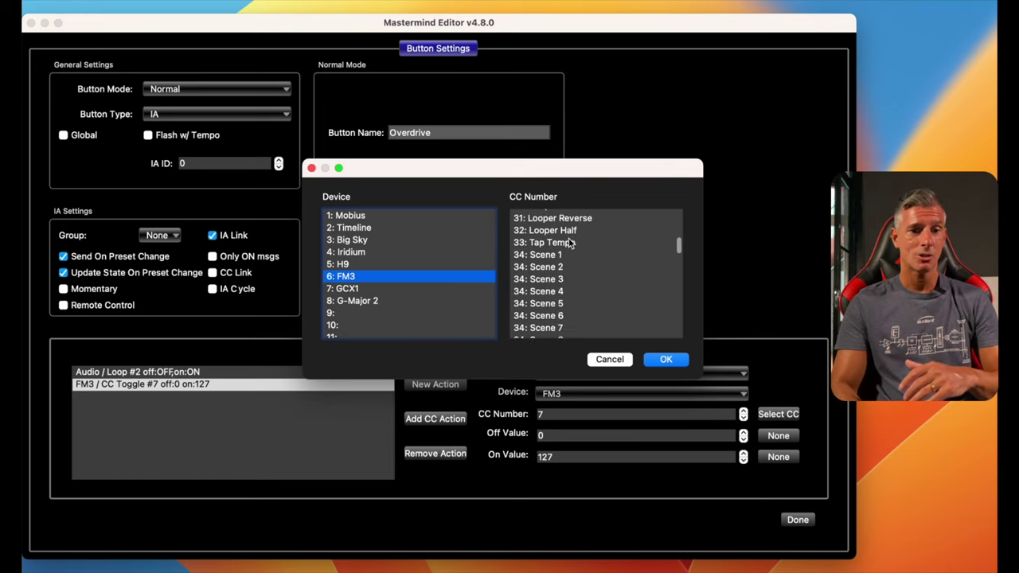
{"action": "scroll", "coordinate": [570, 243], "scroll_direction": "down", "scroll_amount": 3}
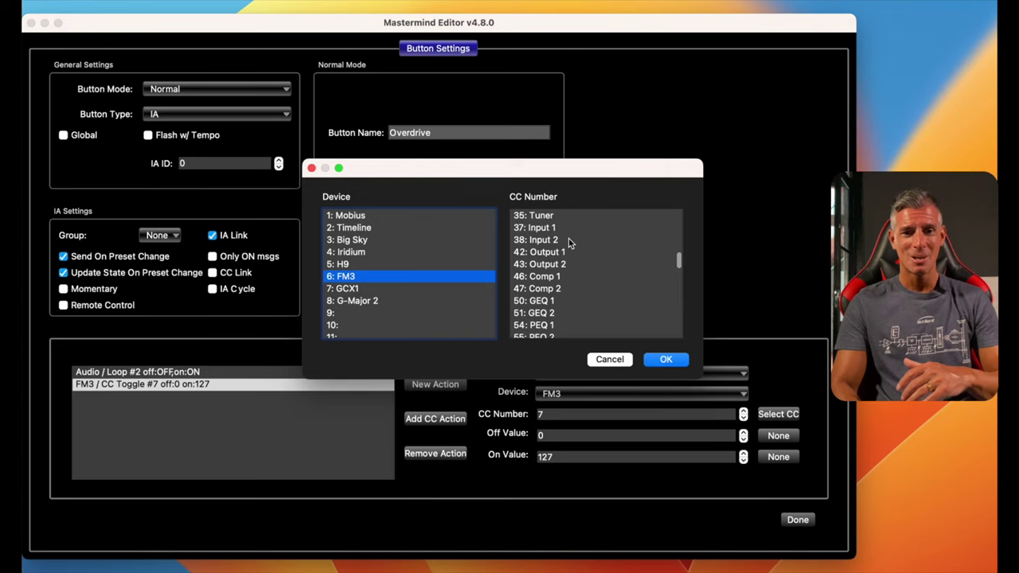
{"action": "scroll", "coordinate": [570, 244], "scroll_direction": "down", "scroll_amount": 5}
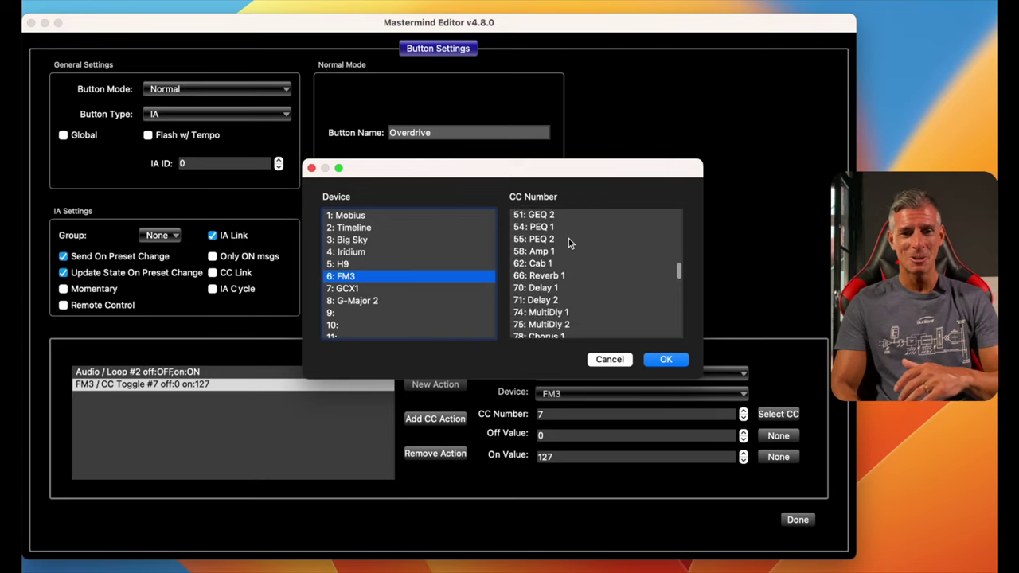
{"action": "scroll", "coordinate": [570, 243], "scroll_direction": "down", "scroll_amount": 5}
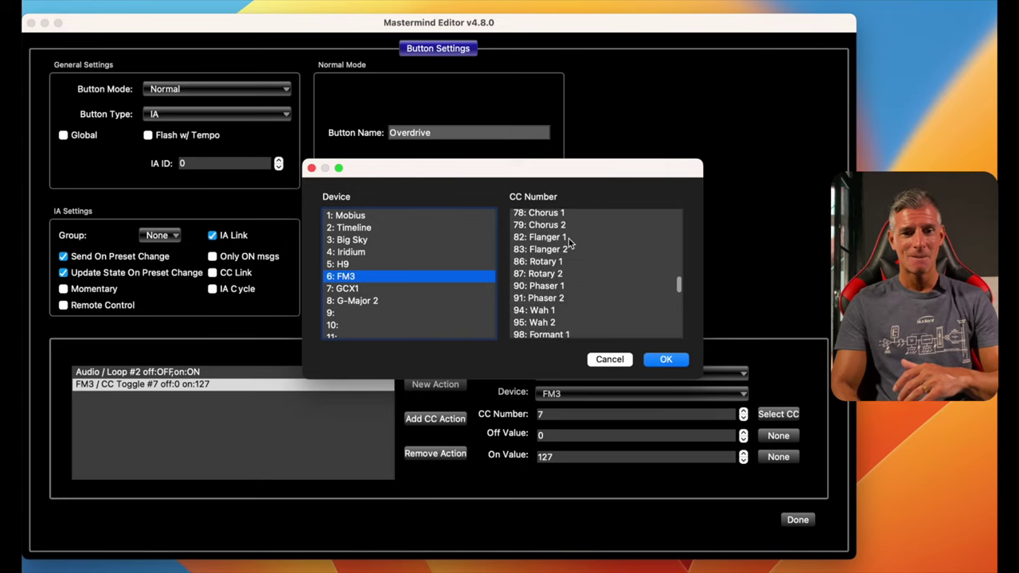
{"action": "scroll", "coordinate": [570, 244], "scroll_direction": "down", "scroll_amount": 4}
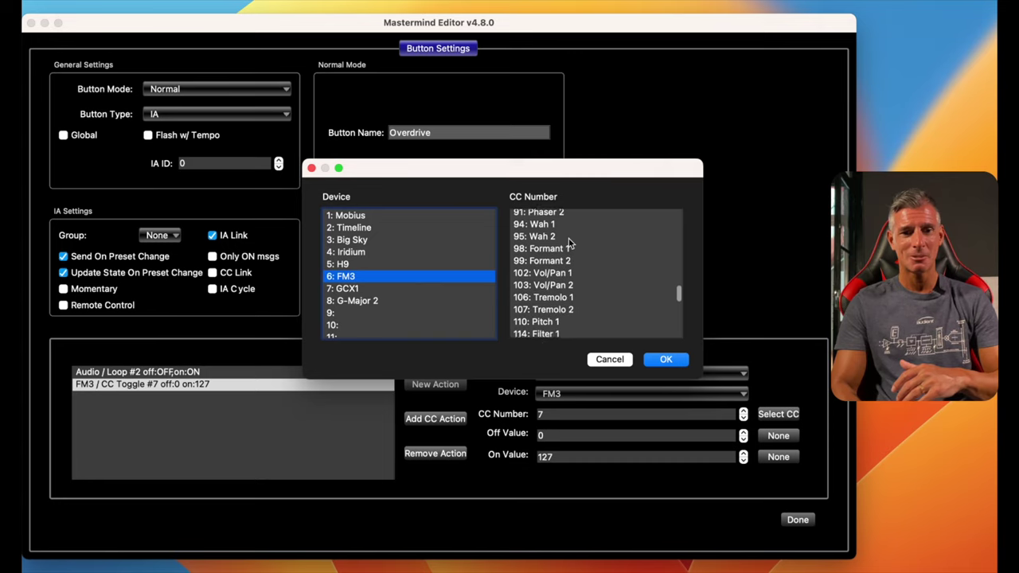
{"action": "scroll", "coordinate": [570, 244], "scroll_direction": "down", "scroll_amount": 6}
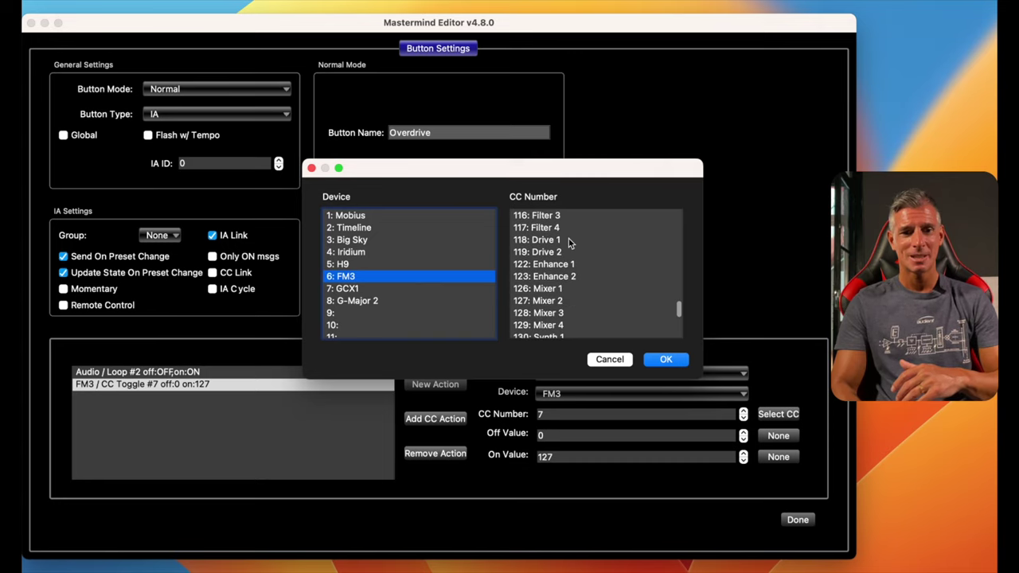
{"action": "scroll", "coordinate": [570, 244], "scroll_direction": "down", "scroll_amount": 1}
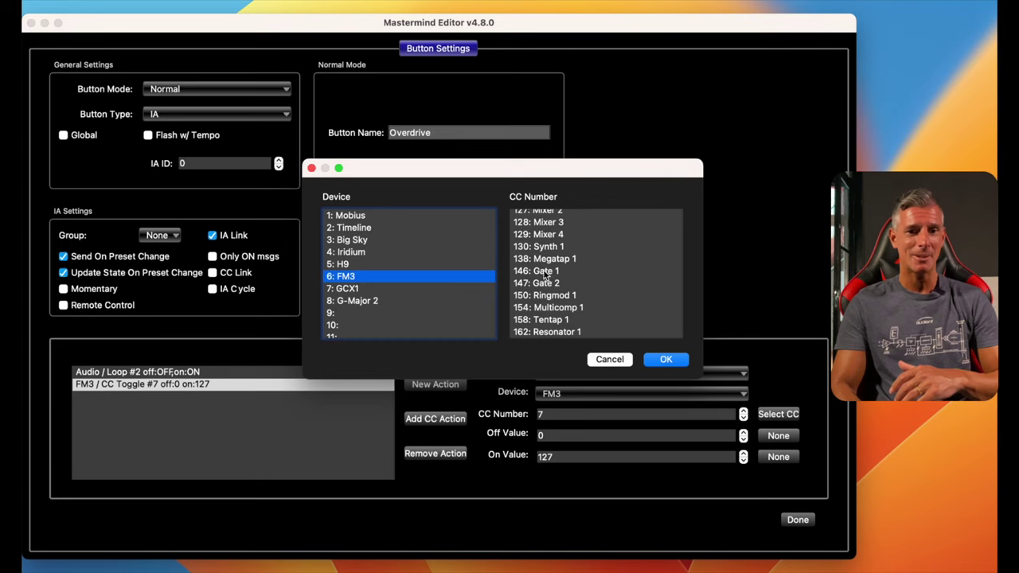
{"action": "left_click", "coordinate": [548, 271]}
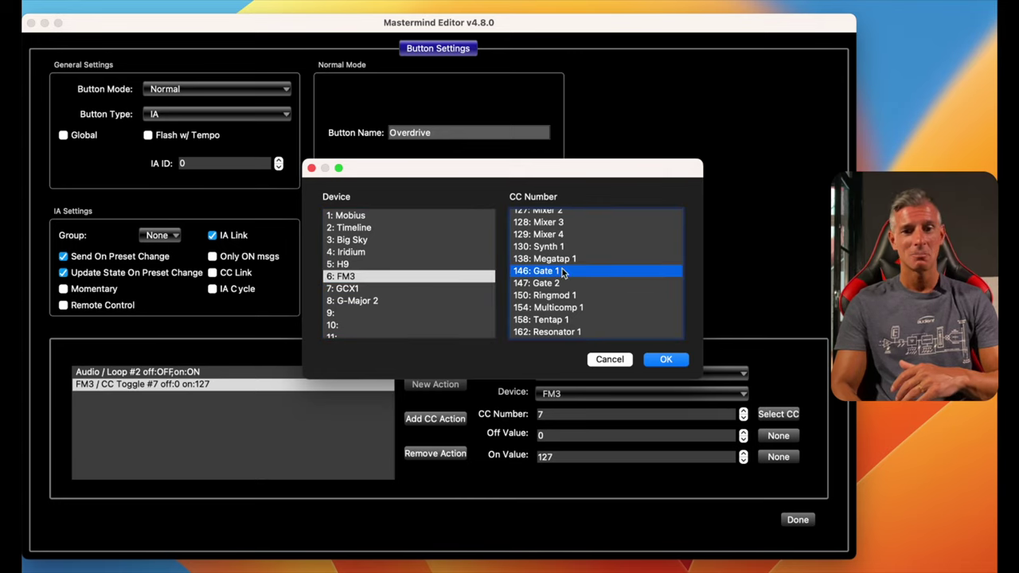
{"action": "left_click", "coordinate": [668, 360]}
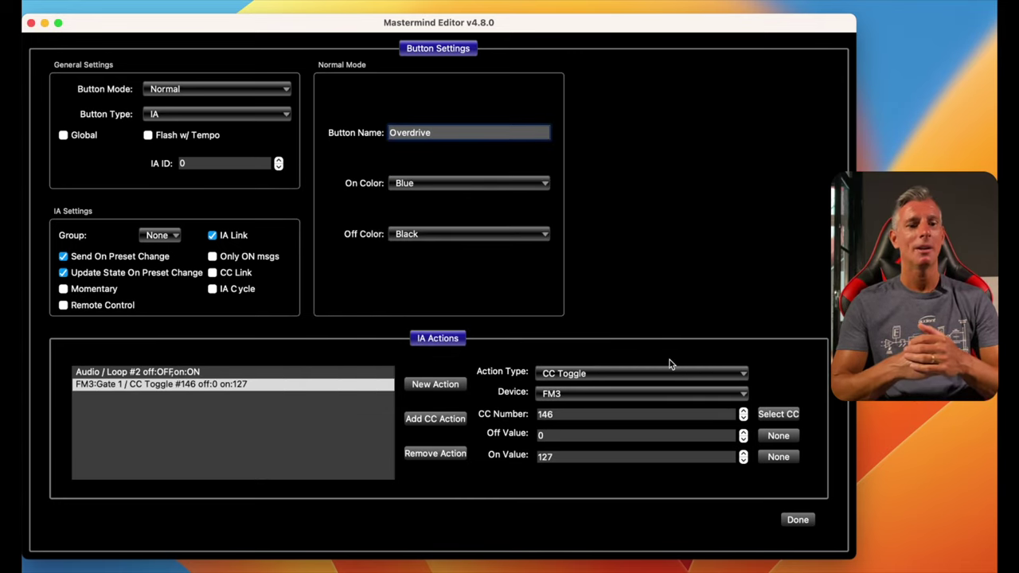
{"action": "left_click", "coordinate": [798, 520]}
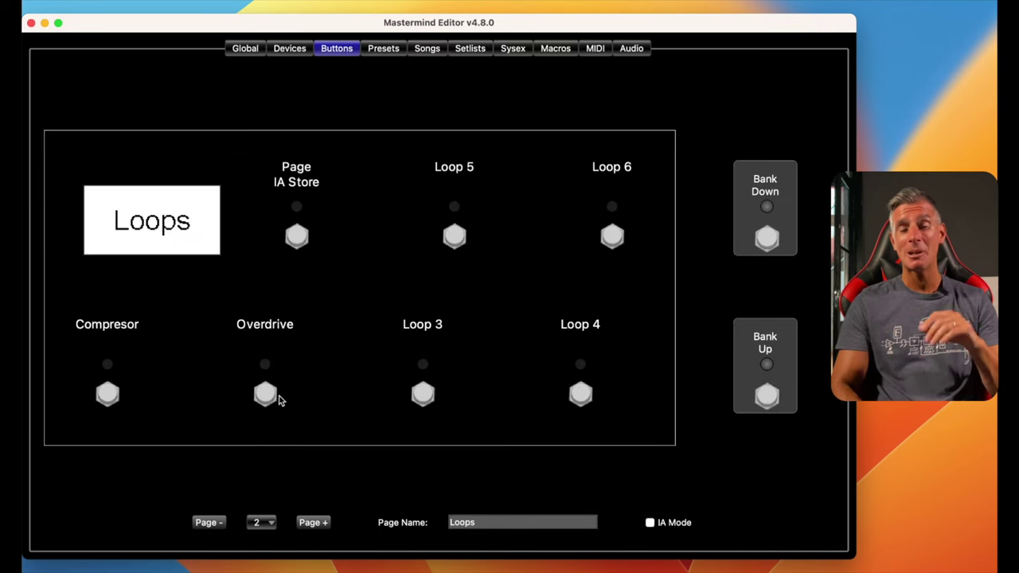
{"action": "mouse_move", "coordinate": [272, 385]}
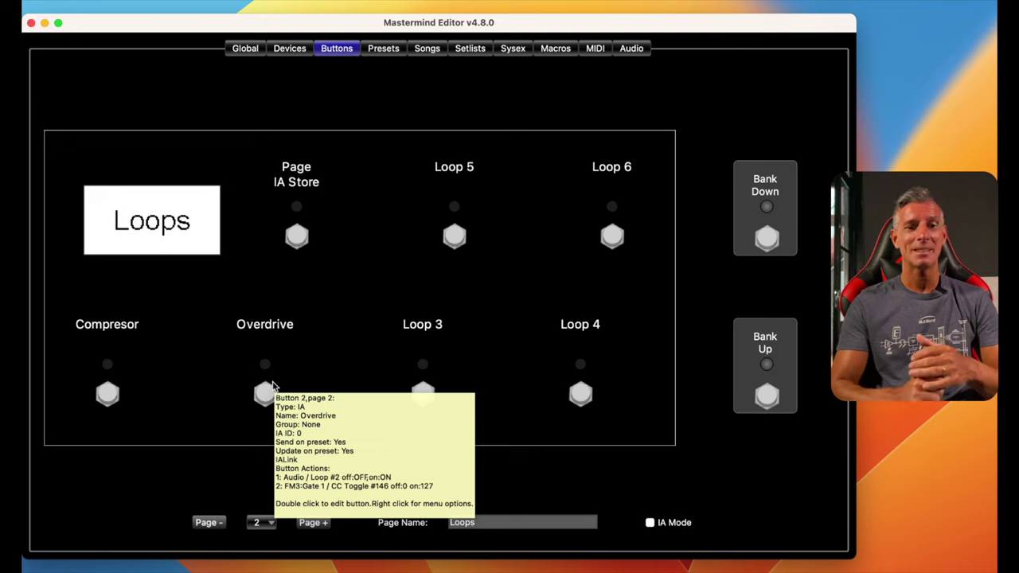
Rename the Loop 3 button on the Loops page as Phaser and close its settings.
{"action": "double_click", "coordinate": [424, 388]}
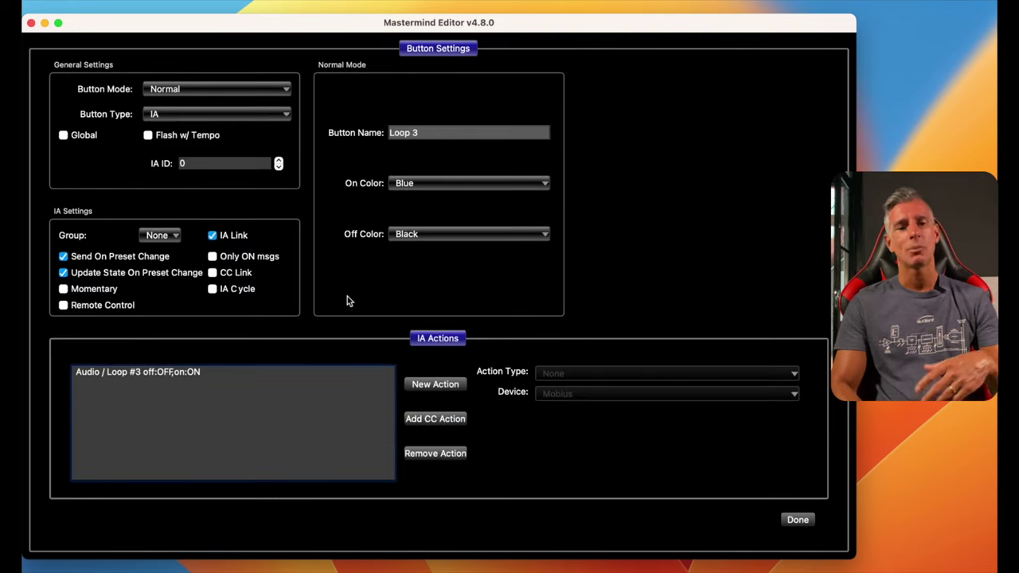
{"action": "left_click_drag", "start_coordinate": [422, 133], "coordinate": [365, 133]}
{"action": "type", "text": "P"}
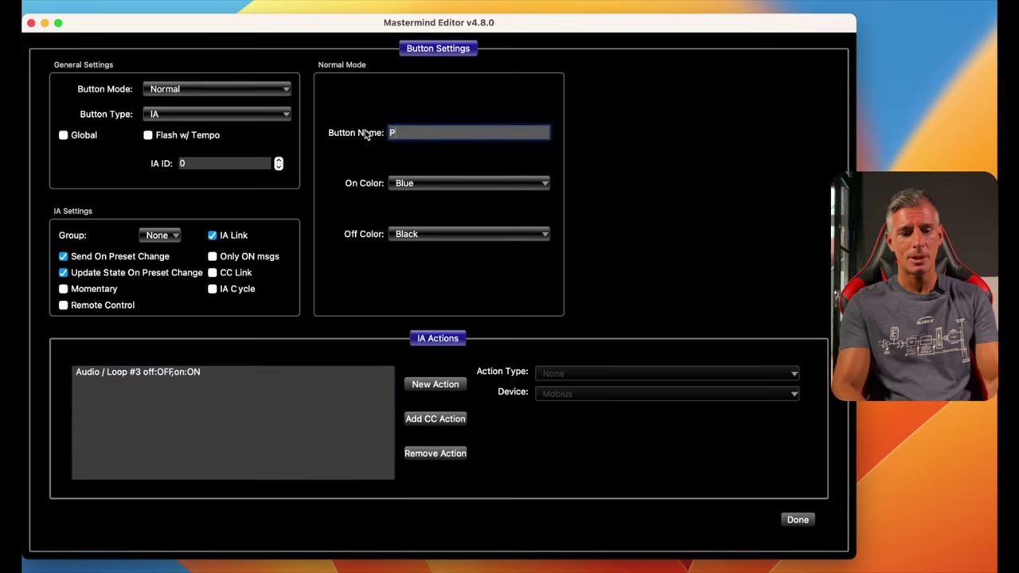
{"action": "type", "text": "haser"}
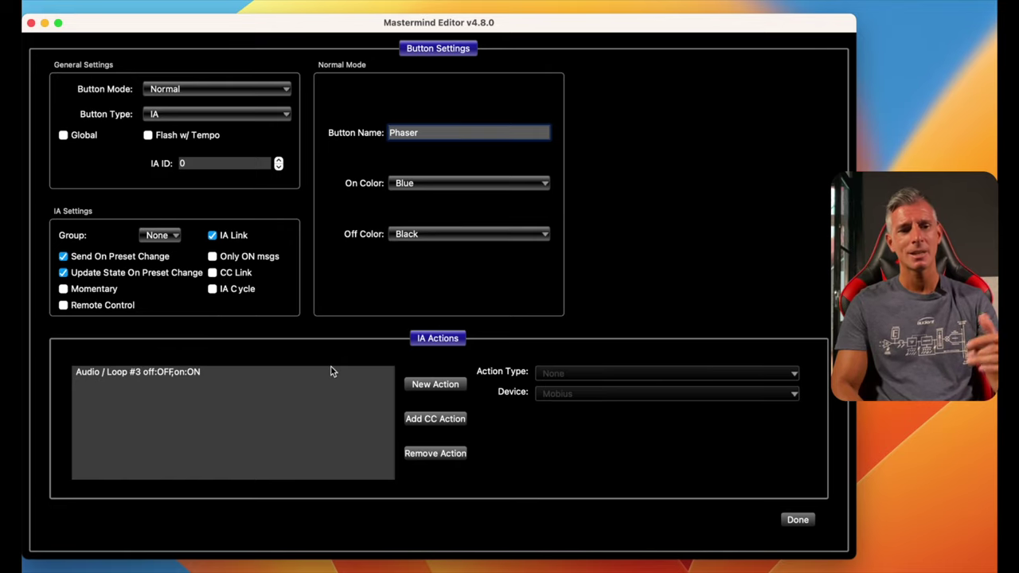
{"action": "left_click", "coordinate": [793, 522]}
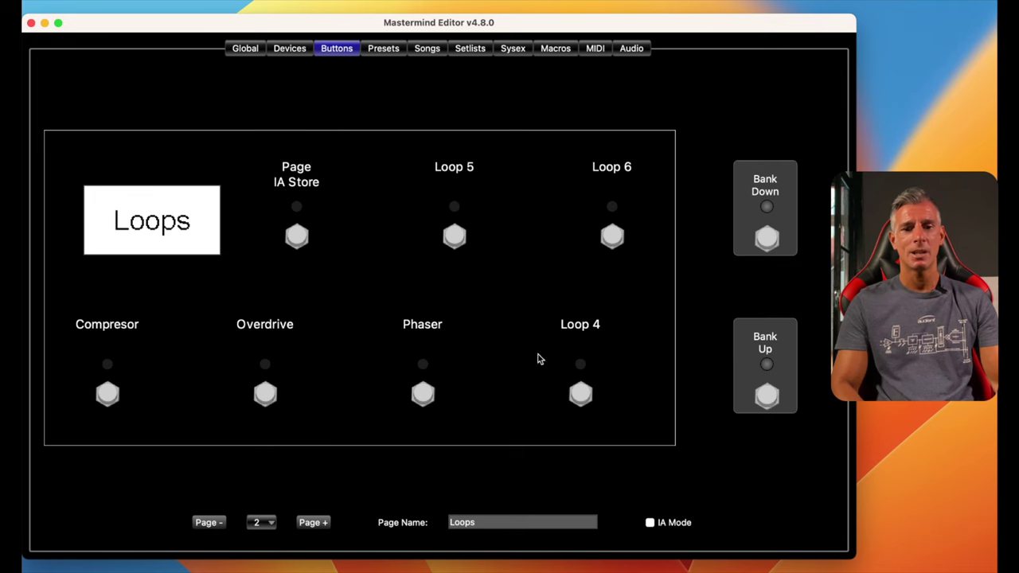
Open the Loop 4 button on the Loops page and rename it as Disto.
{"action": "left_click", "coordinate": [582, 394]}
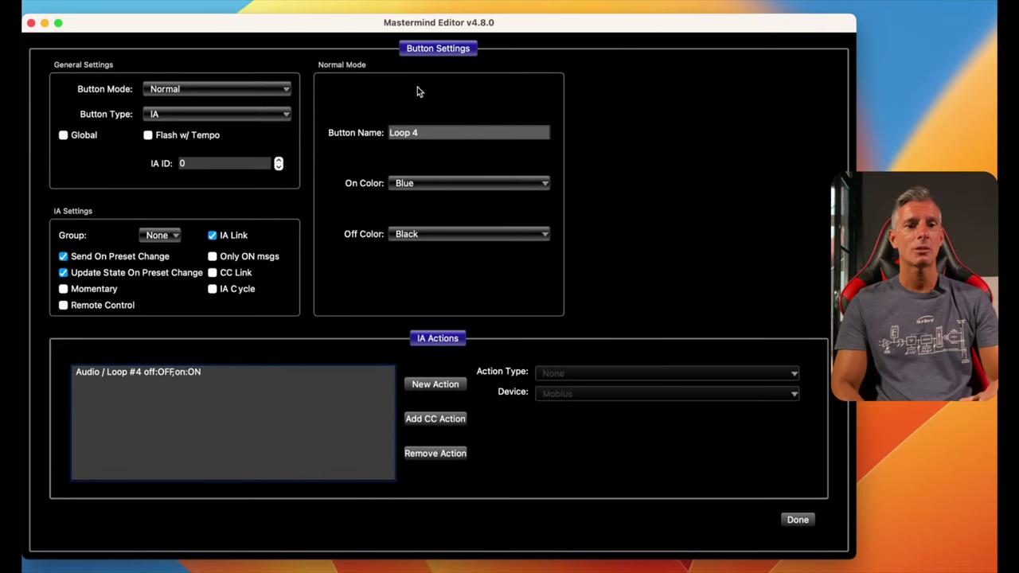
{"action": "left_click_drag", "start_coordinate": [427, 129], "coordinate": [379, 133]}
{"action": "type", "text": "Dis"}
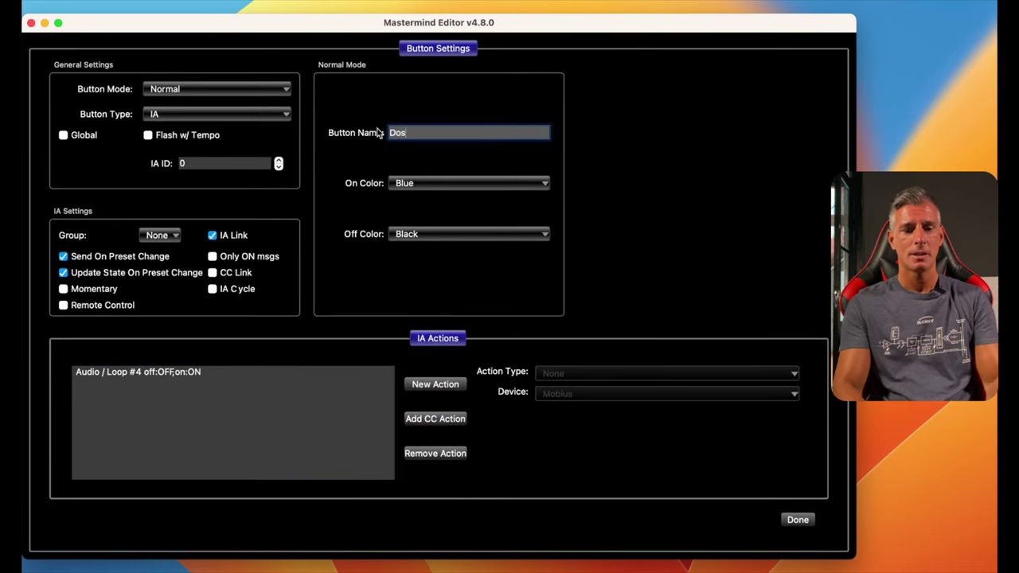
{"action": "key", "text": "BackSpace"}
{"action": "key", "text": "BackSpace"}
{"action": "type", "text": "isto"}
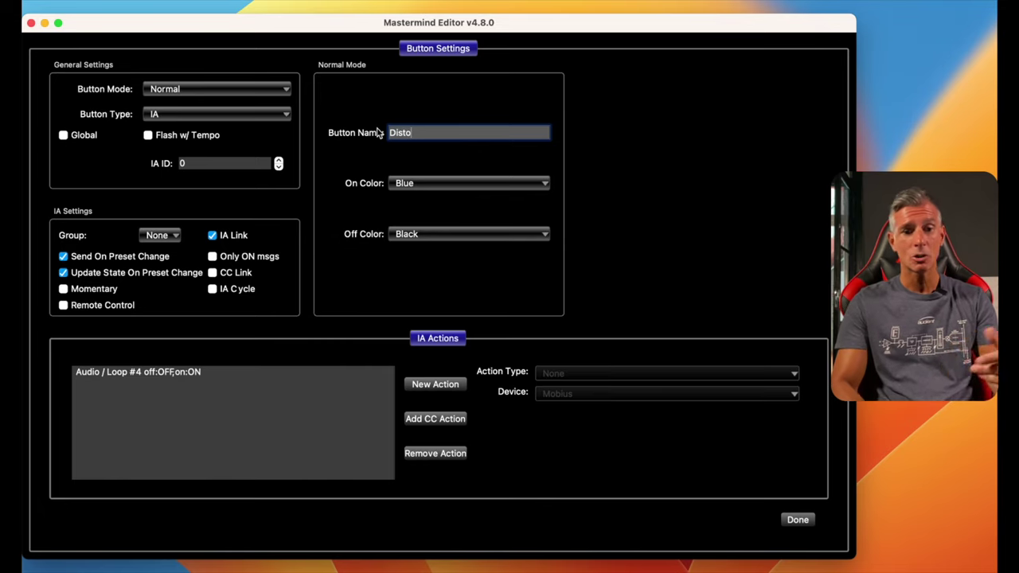
Add an FM3 CC Toggle action with CC number 147, Gate 2, to the Disto button and finish editing it.
{"action": "left_click", "coordinate": [441, 383]}
{"action": "left_click", "coordinate": [584, 393]}
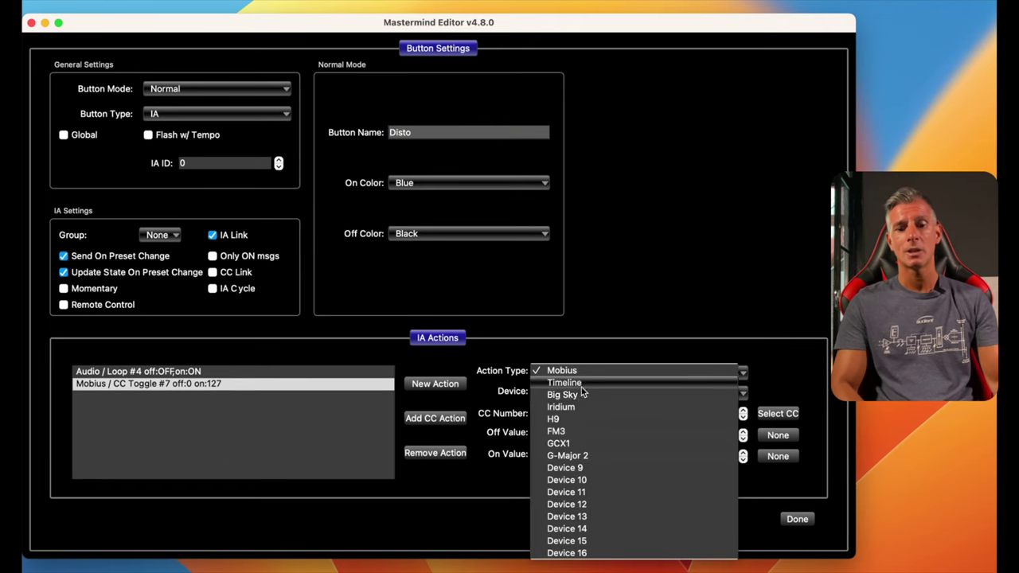
{"action": "left_click", "coordinate": [565, 432]}
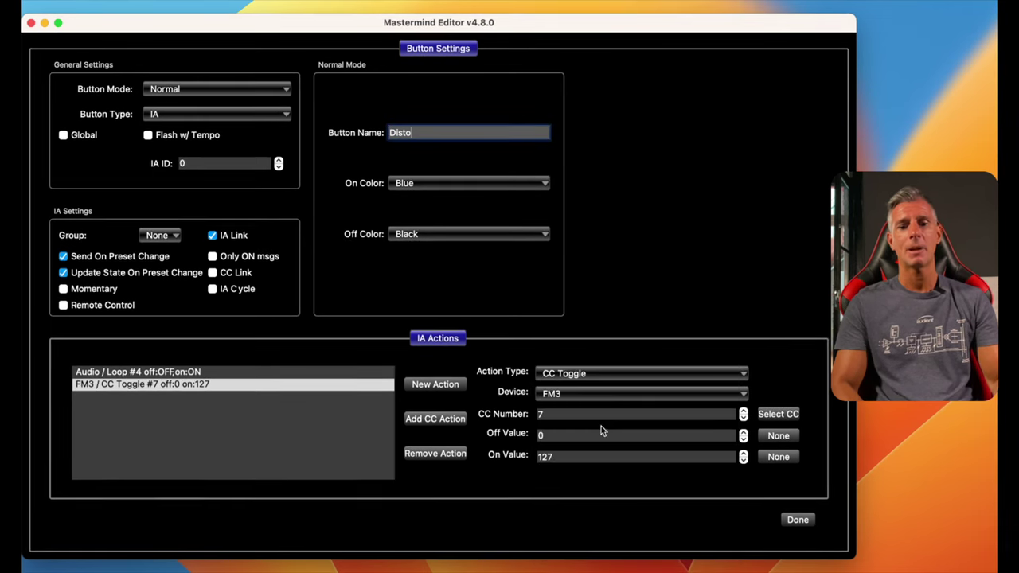
{"action": "left_click", "coordinate": [778, 415]}
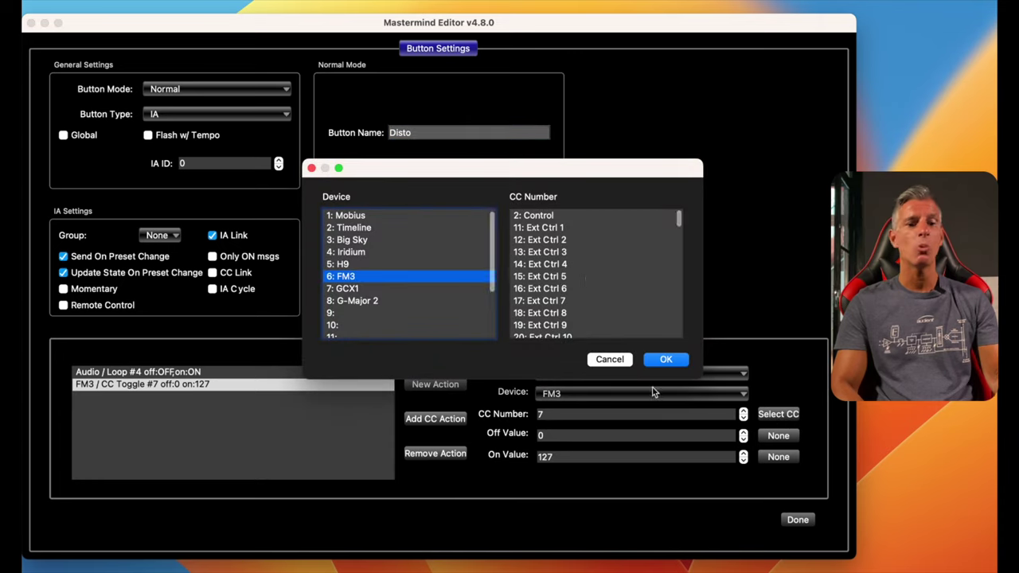
{"action": "scroll", "coordinate": [587, 282], "scroll_direction": "down", "scroll_amount": 10}
{"action": "scroll", "coordinate": [587, 282], "scroll_direction": "down", "scroll_amount": 8}
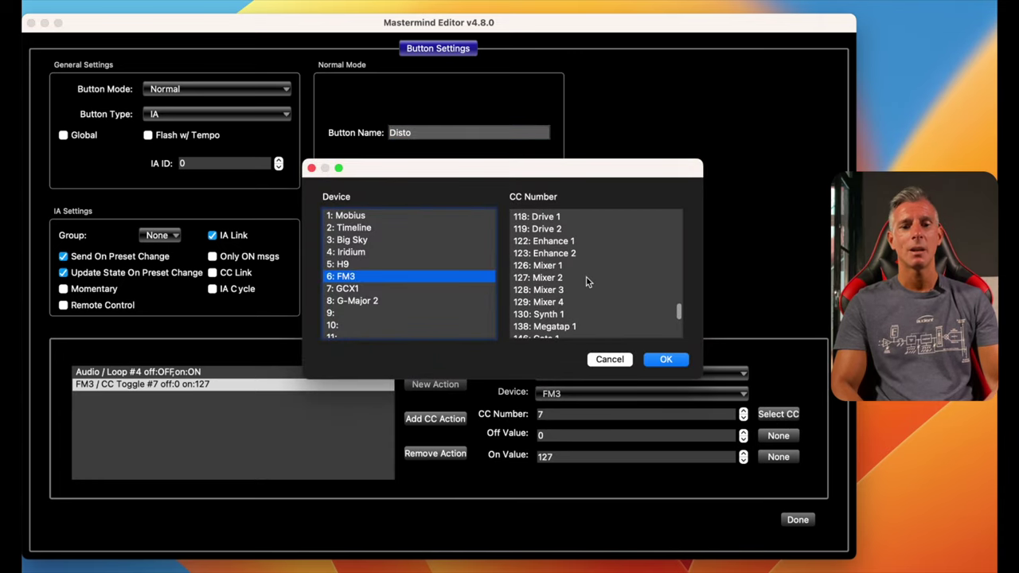
{"action": "left_click", "coordinate": [546, 281]}
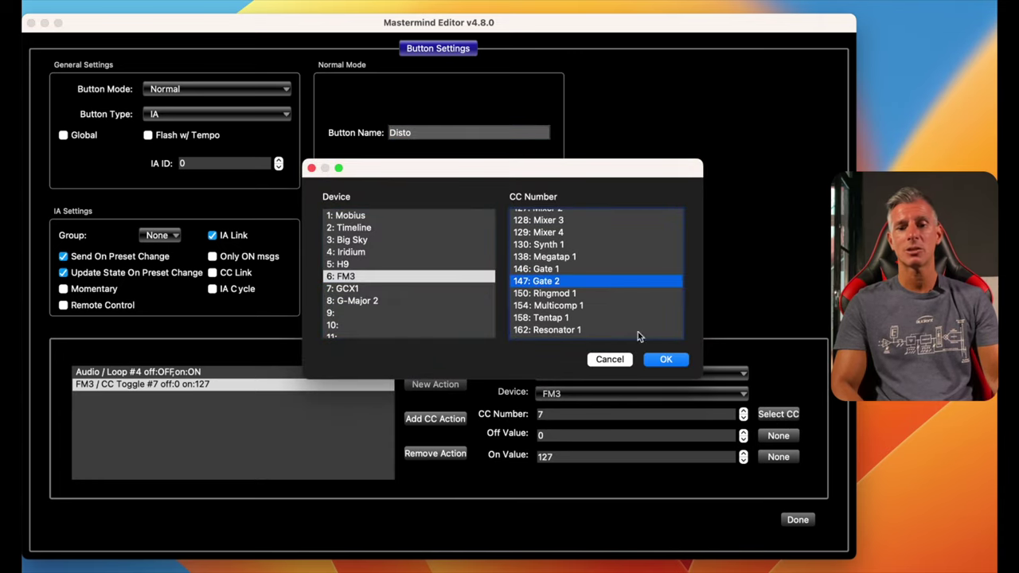
{"action": "left_click", "coordinate": [663, 360]}
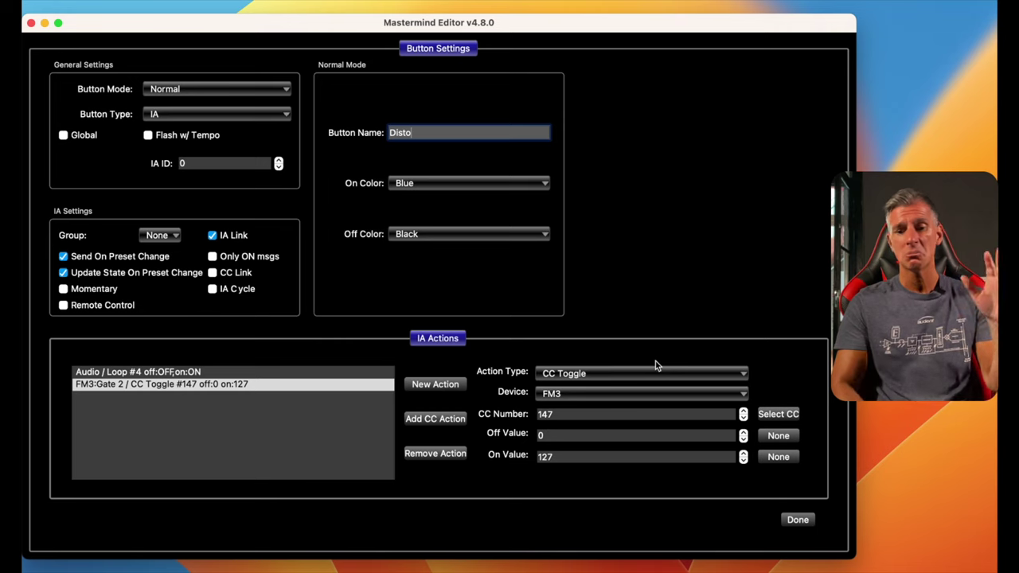
{"action": "left_click", "coordinate": [798, 519]}
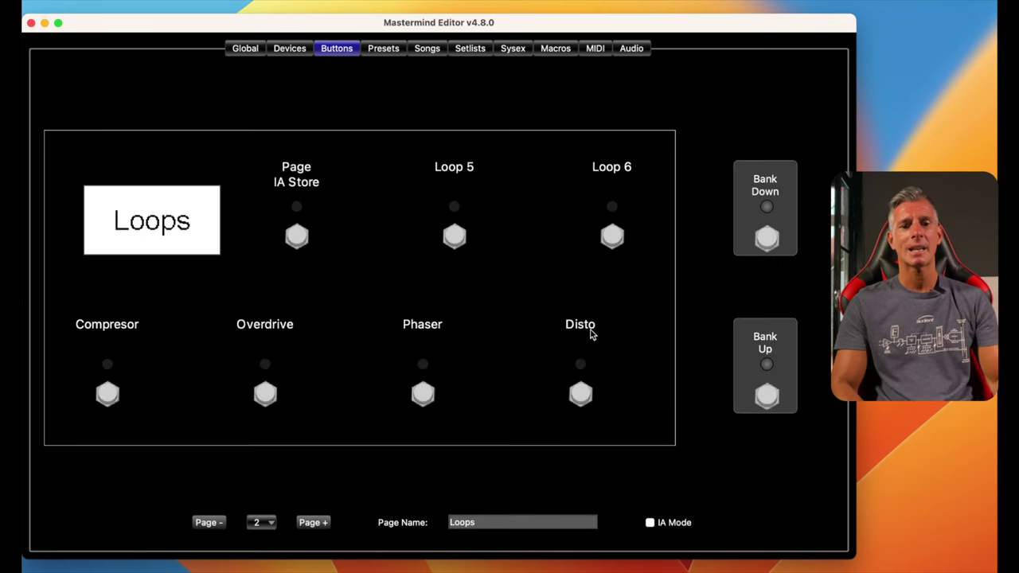
Rename the Loop 5 button on the Loops page as Boost and close its settings.
{"action": "double_click", "coordinate": [453, 237]}
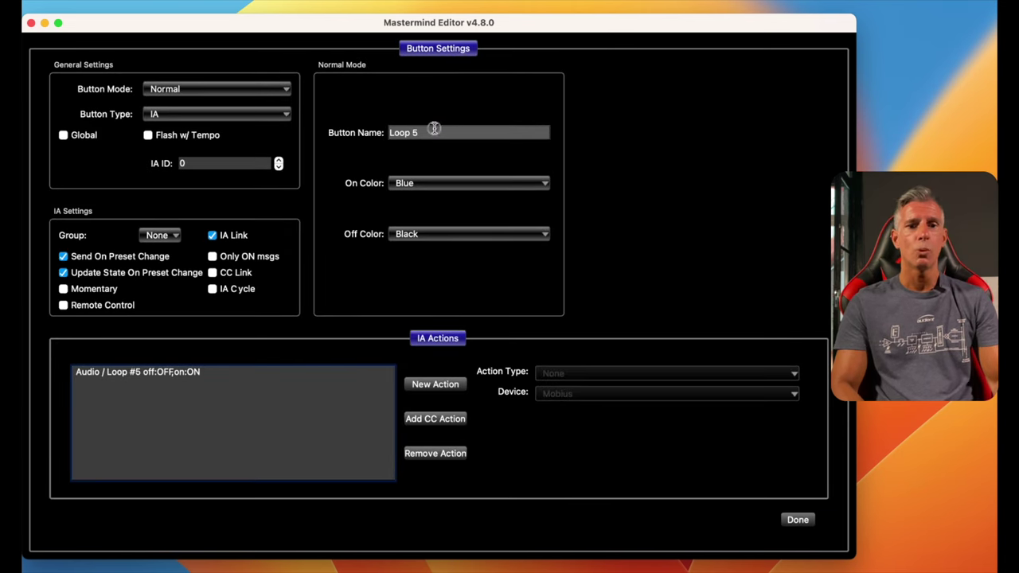
{"action": "left_click_drag", "start_coordinate": [434, 132], "coordinate": [350, 133]}
{"action": "type", "text": "Boost"}
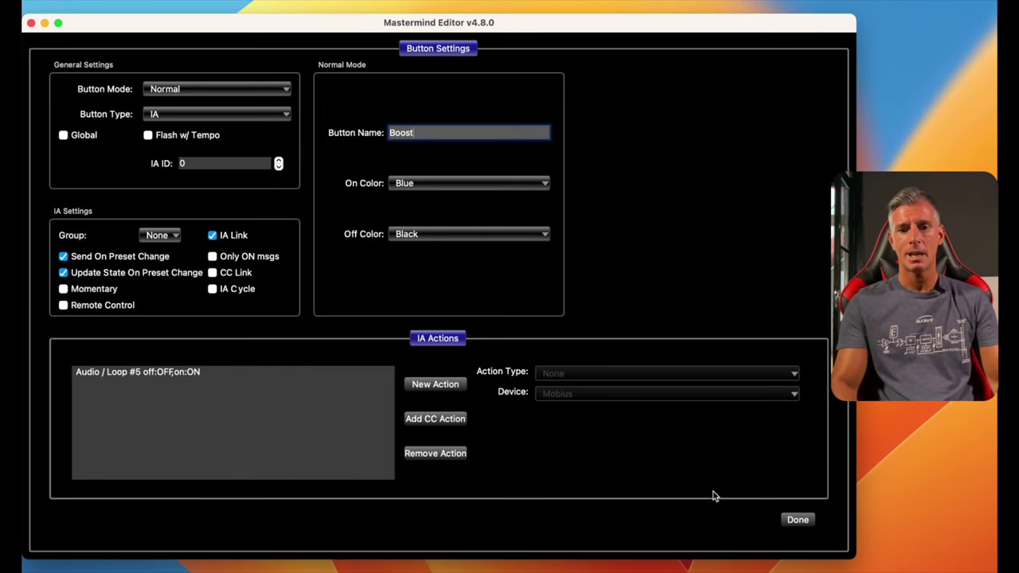
{"action": "key", "text": "Return"}
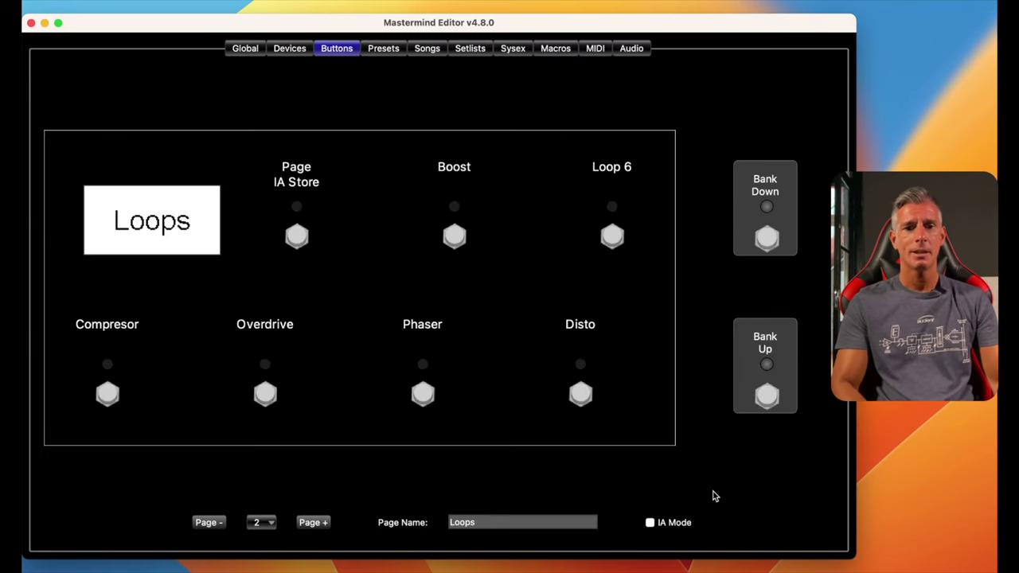
Rename the Loop 6 button on the Loops page as Freeze and close its settings.
{"action": "double_click", "coordinate": [613, 237]}
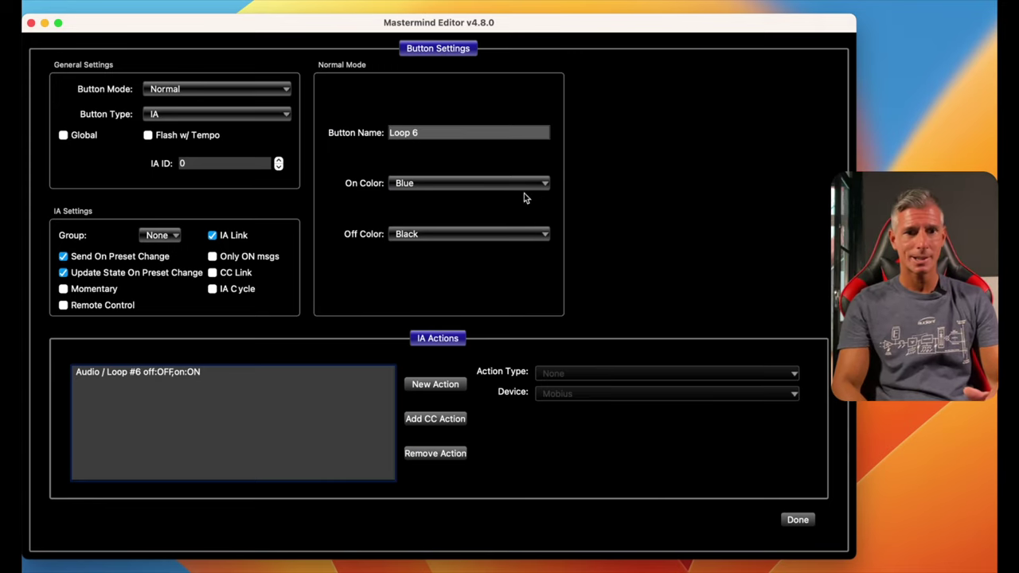
{"action": "left_click_drag", "start_coordinate": [431, 133], "coordinate": [381, 134]}
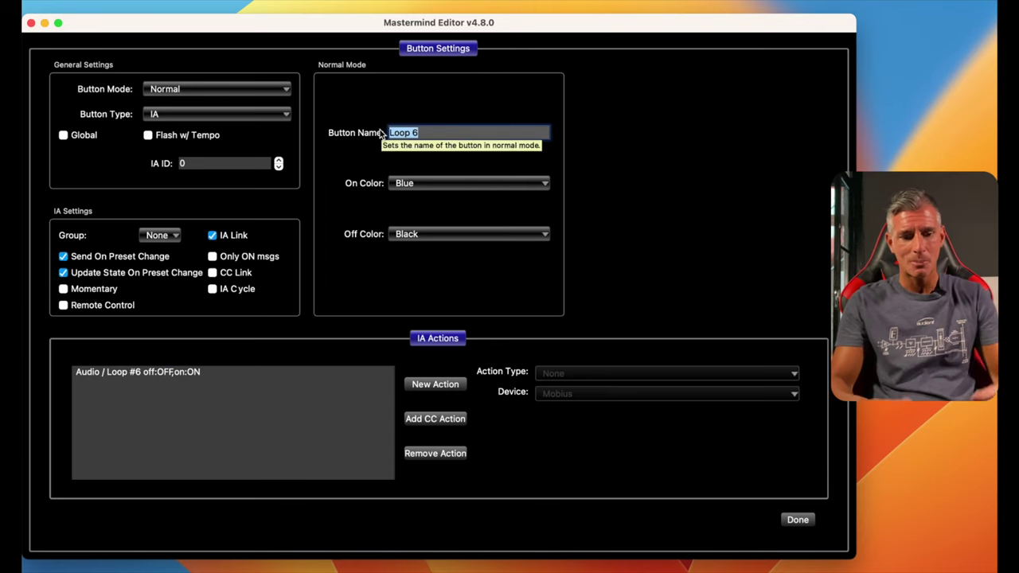
{"action": "type", "text": "Freeze"}
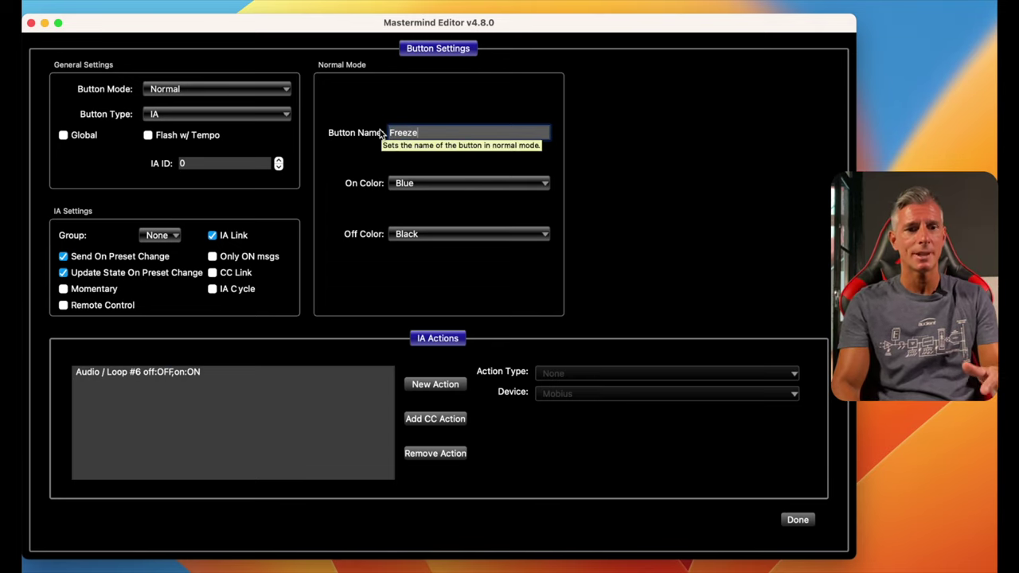
{"action": "key", "text": "Return"}
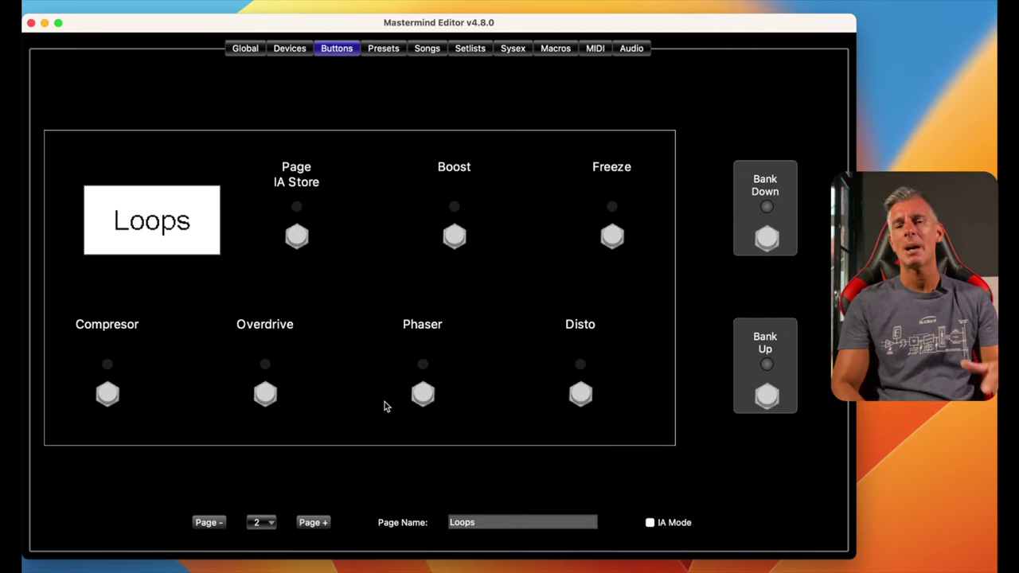
{"action": "mouse_move", "coordinate": [478, 205]}
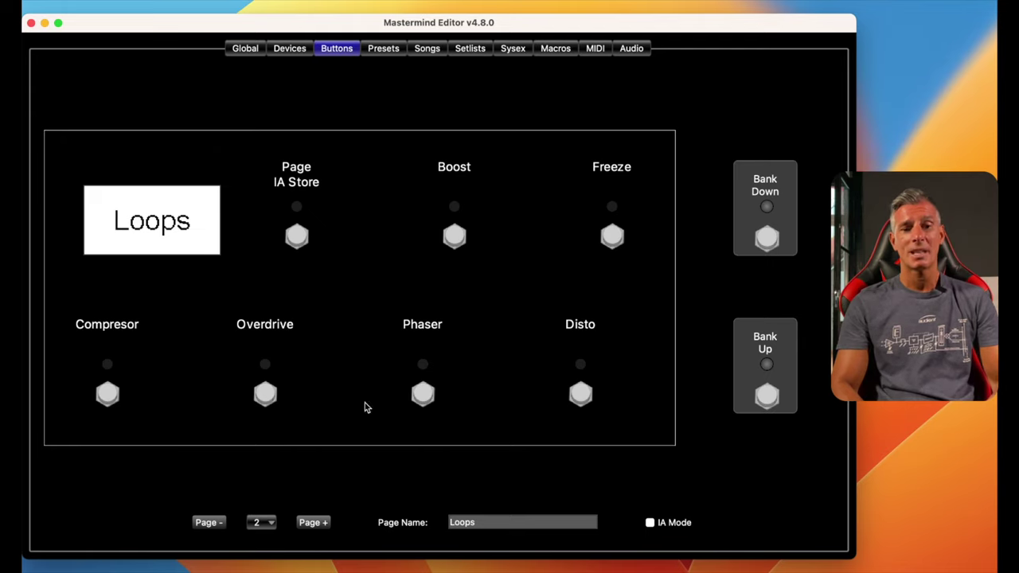
Go to the Switches page, rename the Insert button as Disto 2 and close its settings.
{"action": "left_click", "coordinate": [315, 523]}
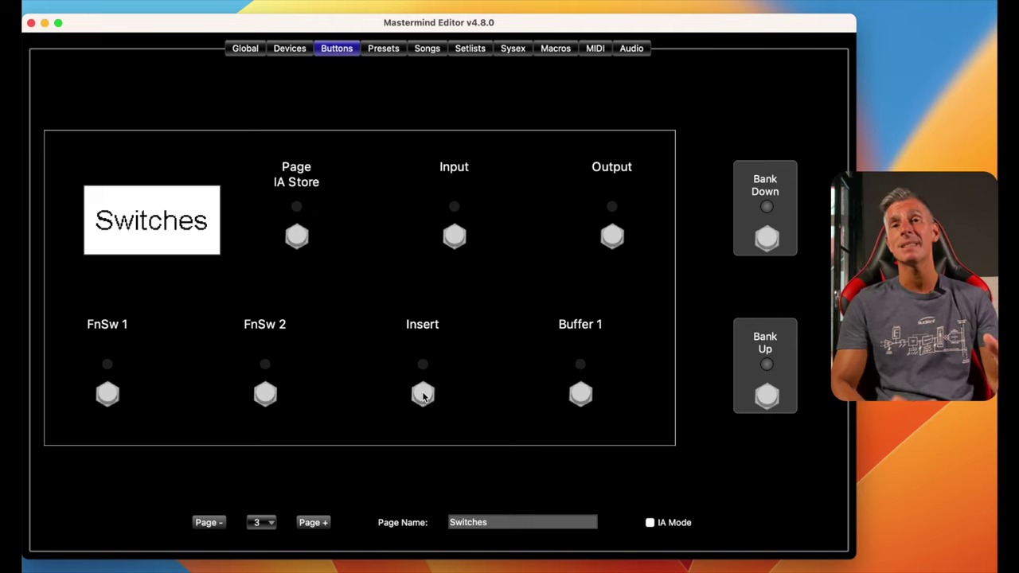
{"action": "mouse_move", "coordinate": [422, 396]}
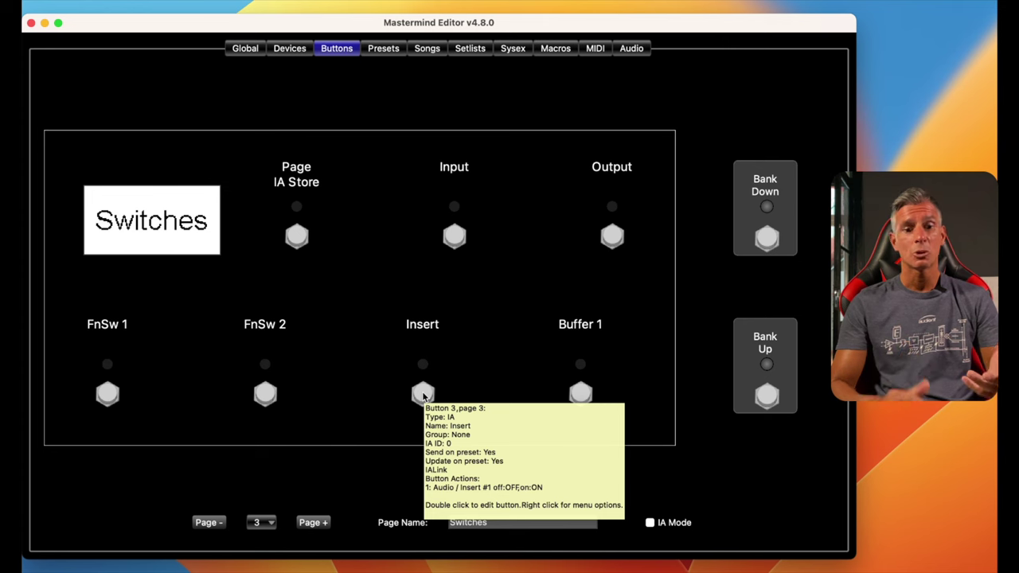
{"action": "double_click", "coordinate": [423, 396]}
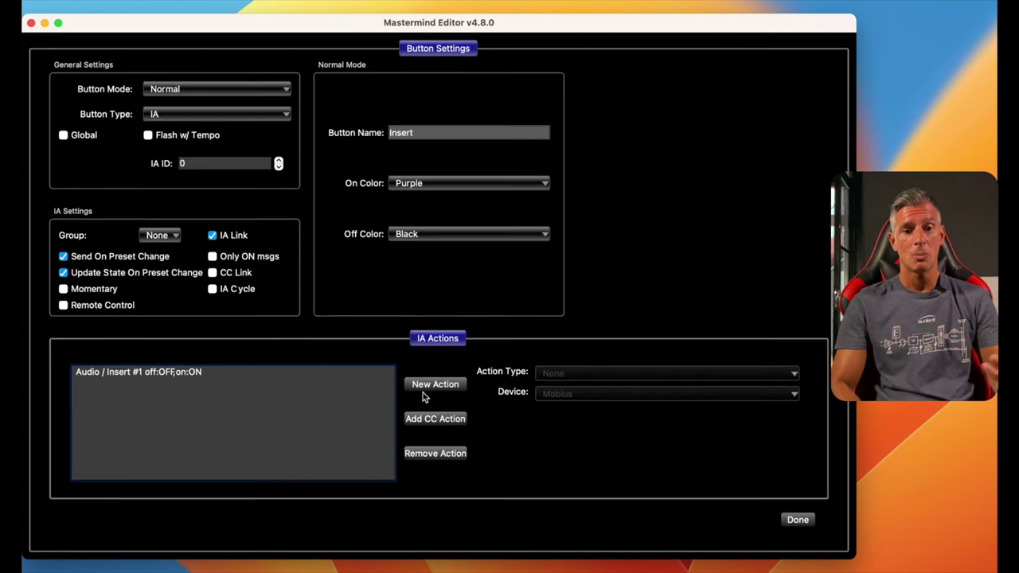
{"action": "double_click", "coordinate": [399, 132]}
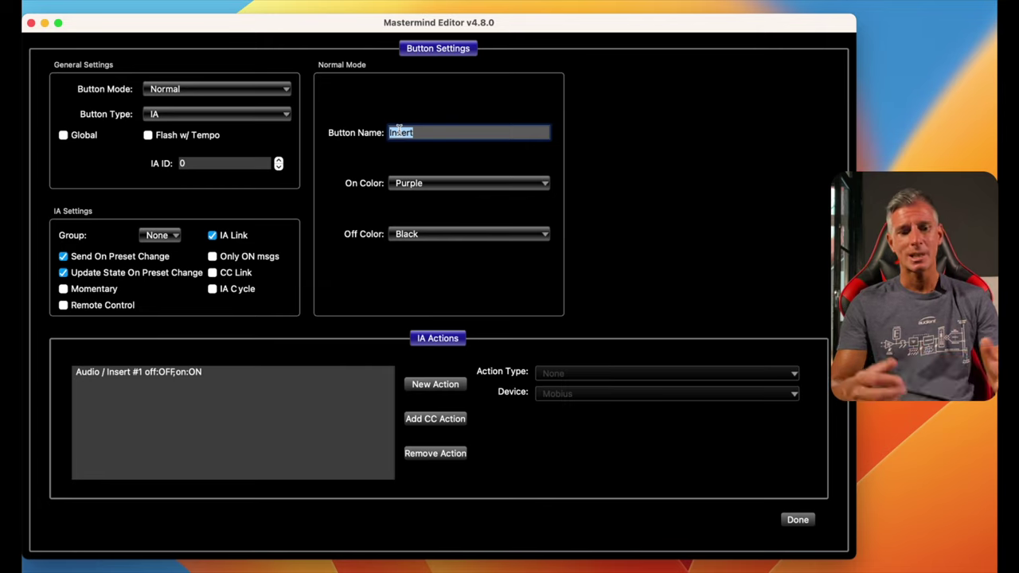
{"action": "type", "text": "Disto 2"}
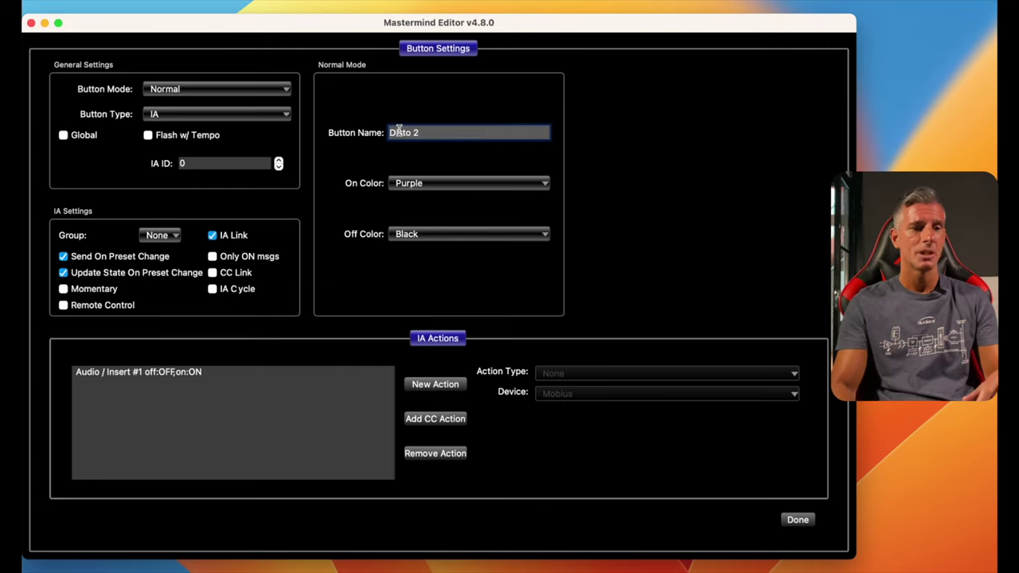
{"action": "key", "text": "Return"}
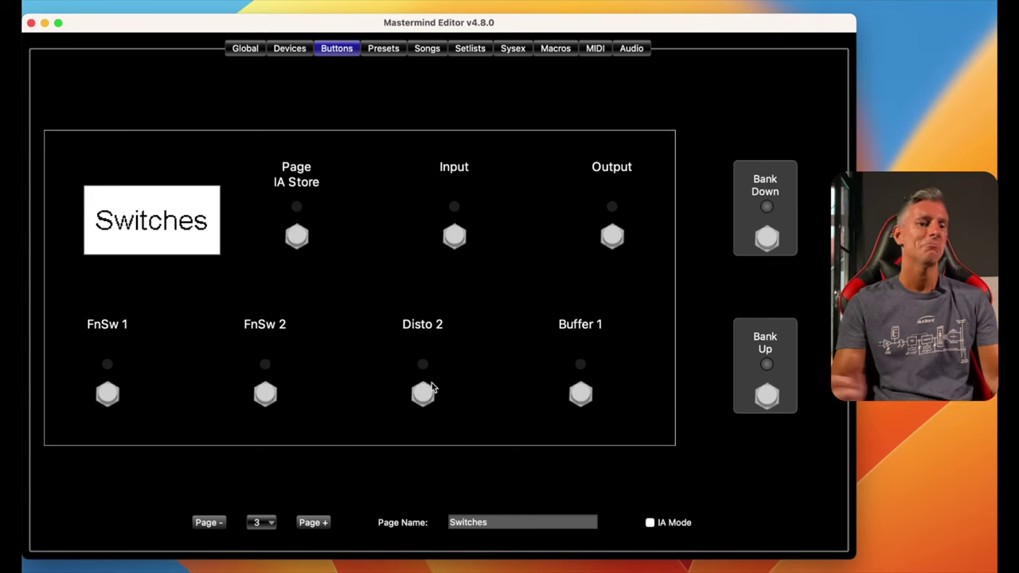
Swap the Disto 2 button with FnSw 2 on the Switches page, and swap them back.
{"action": "mouse_move", "coordinate": [431, 387]}
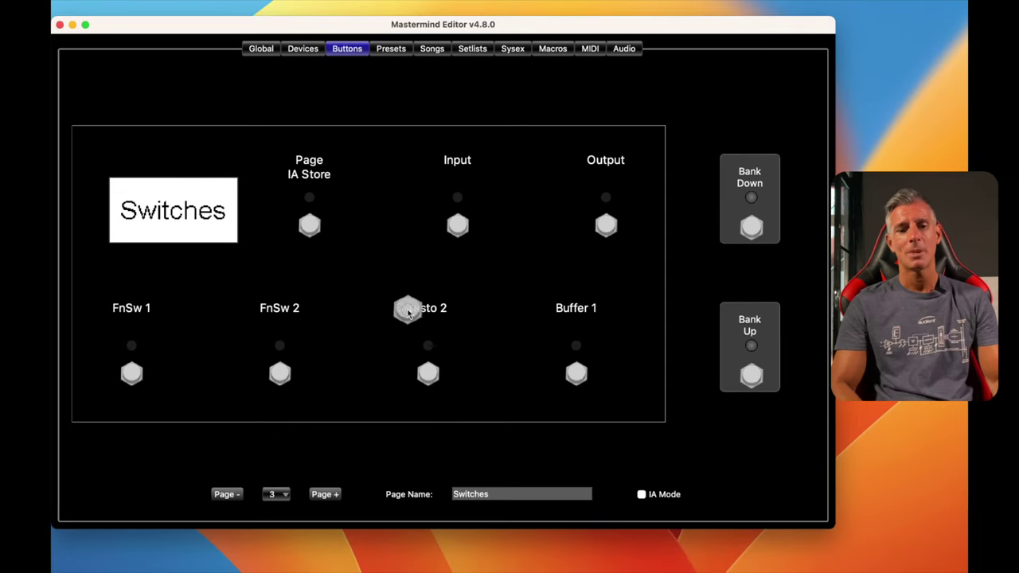
{"action": "left_click_drag", "start_coordinate": [408, 310], "coordinate": [278, 311]}
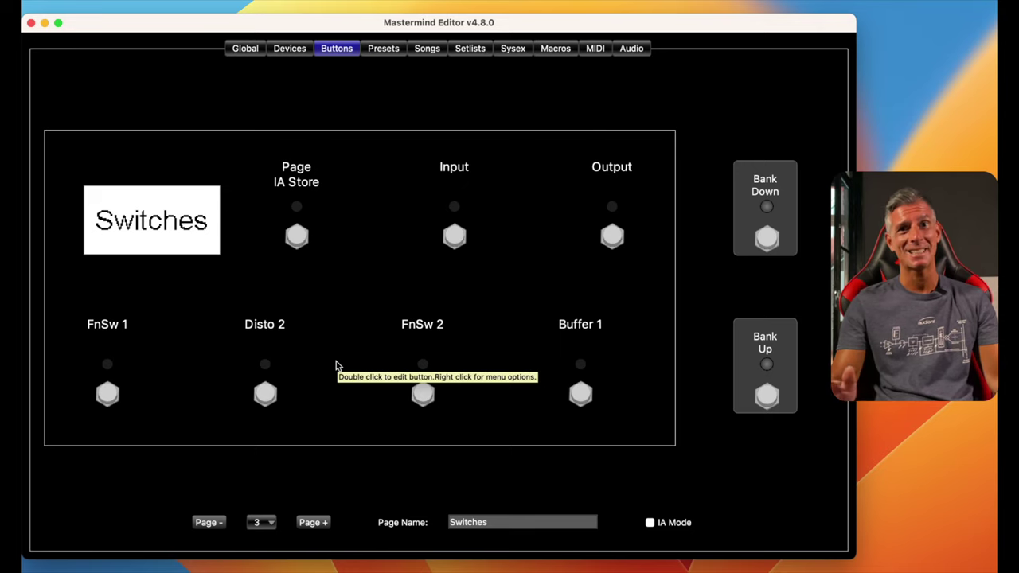
{"action": "left_click_drag", "start_coordinate": [265, 325], "coordinate": [428, 317]}
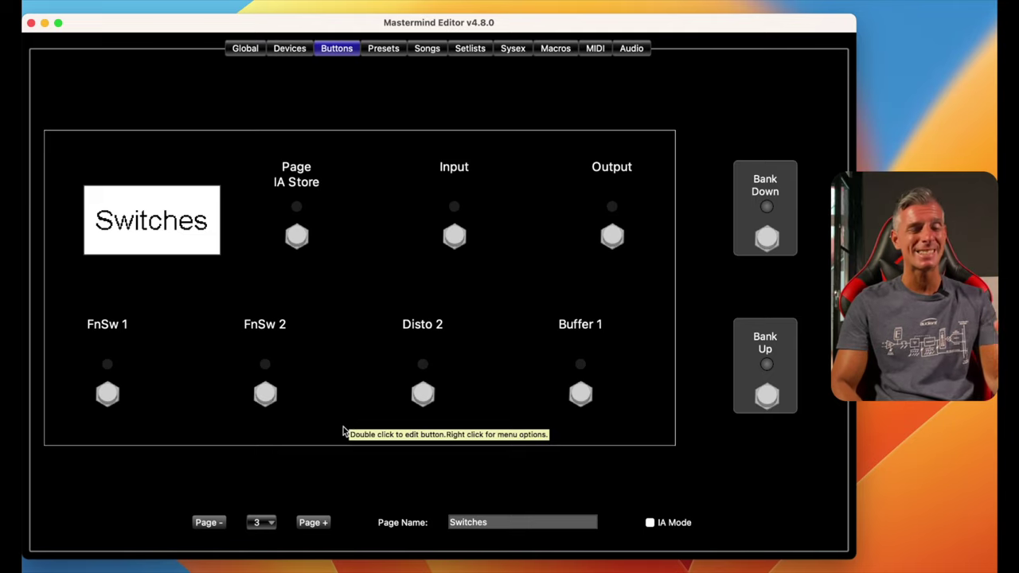
Go to page 4 and check the settings of the empty button beside the page name display.
{"action": "left_click", "coordinate": [314, 523]}
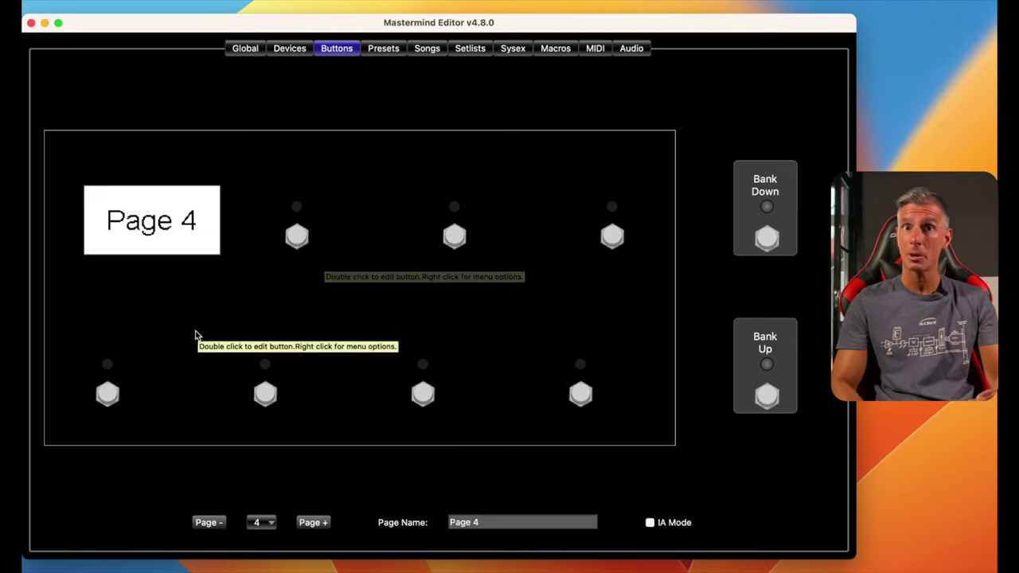
{"action": "double_click", "coordinate": [297, 237]}
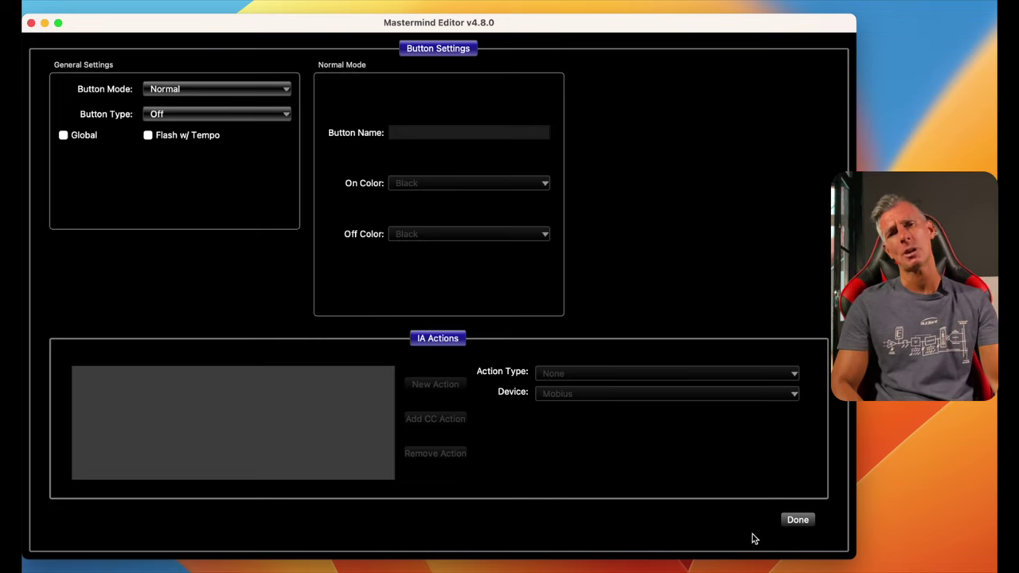
{"action": "left_click", "coordinate": [797, 520]}
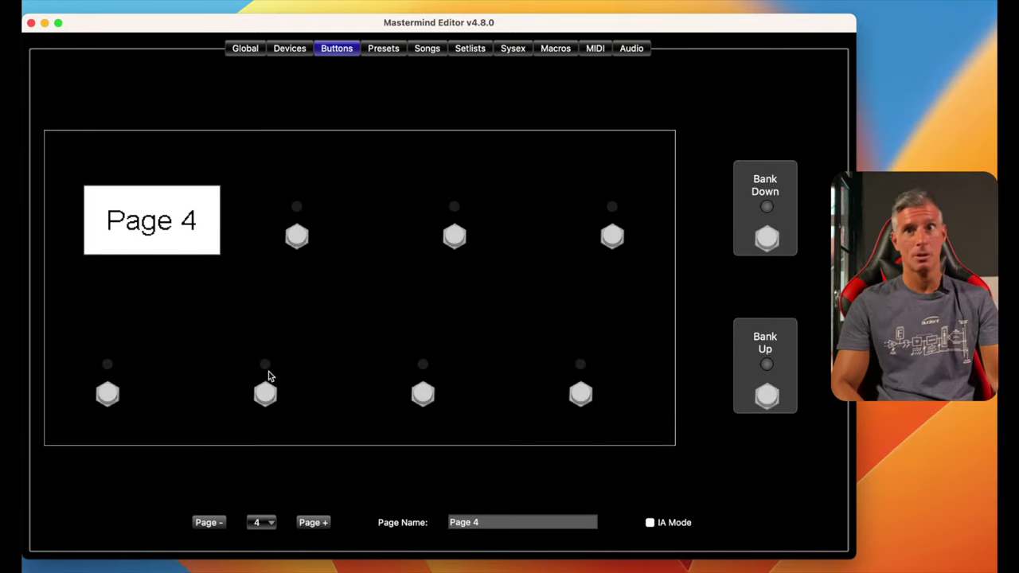
Copy the Page IA Store button from the Switches page and paste it onto the same button position on page 4.
{"action": "left_click", "coordinate": [207, 522]}
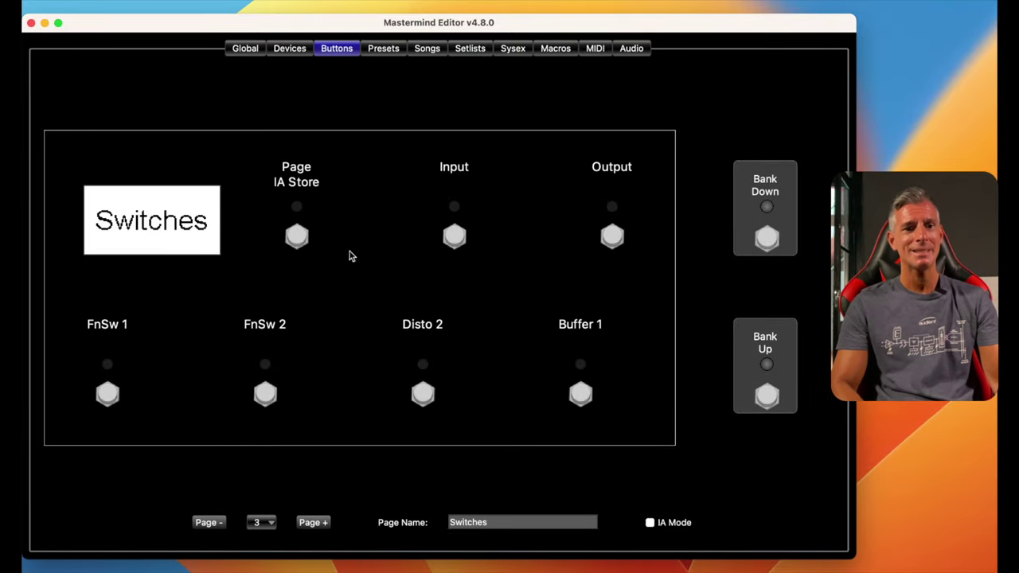
{"action": "right_click", "coordinate": [299, 232]}
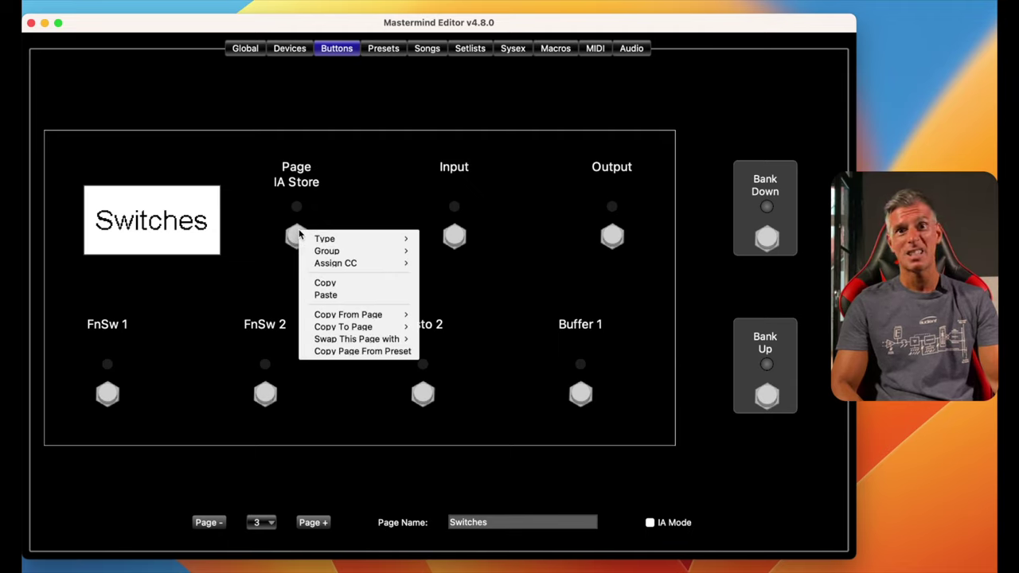
{"action": "left_click", "coordinate": [335, 283]}
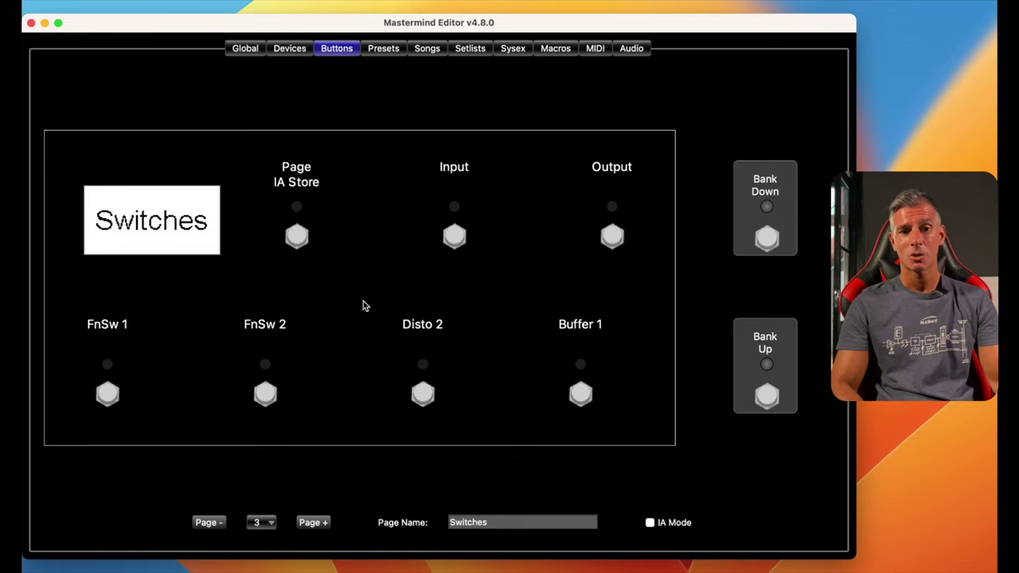
{"action": "left_click", "coordinate": [311, 525]}
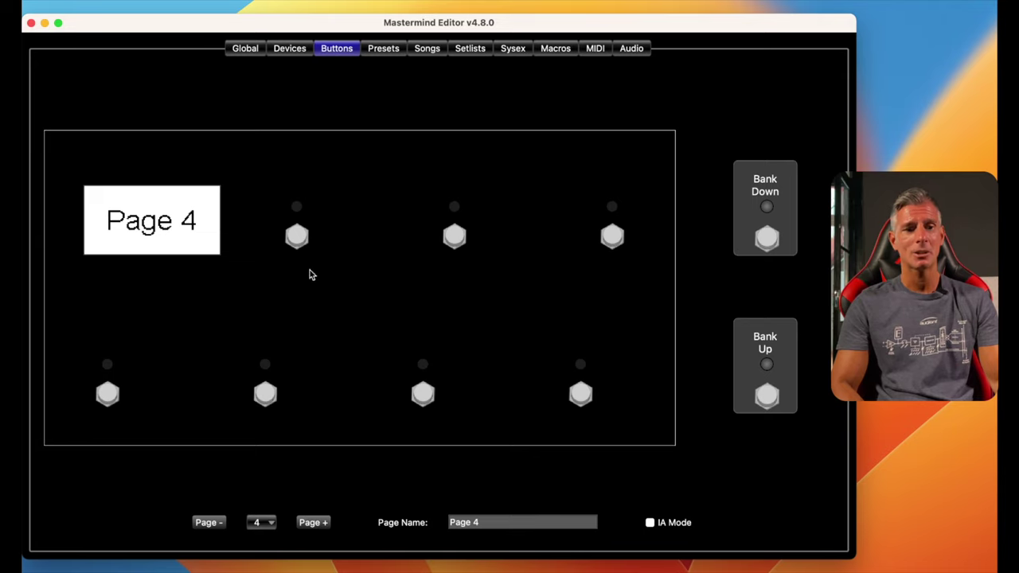
{"action": "right_click", "coordinate": [297, 236]}
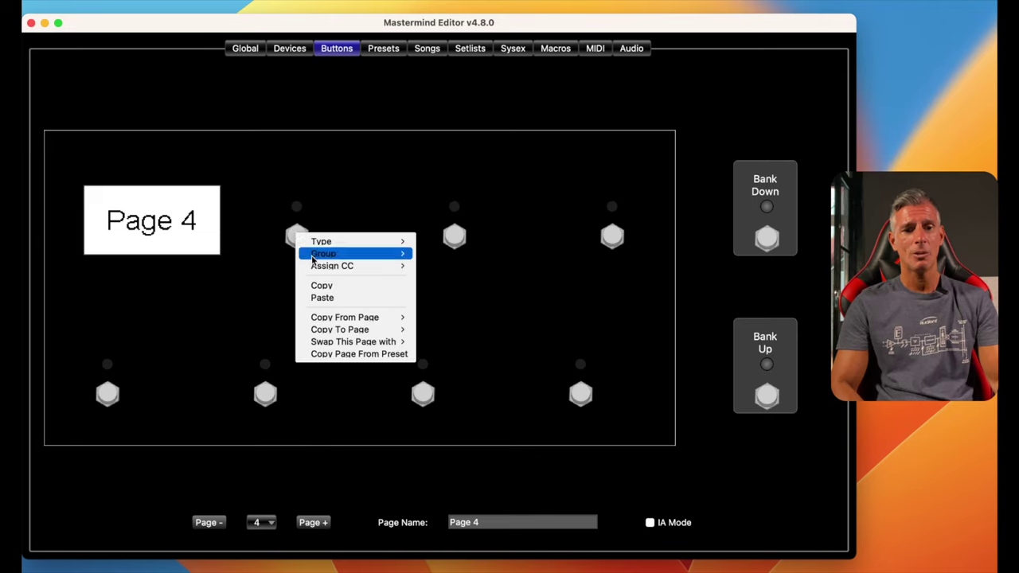
{"action": "left_click", "coordinate": [320, 298]}
{"action": "mouse_move", "coordinate": [301, 248]}
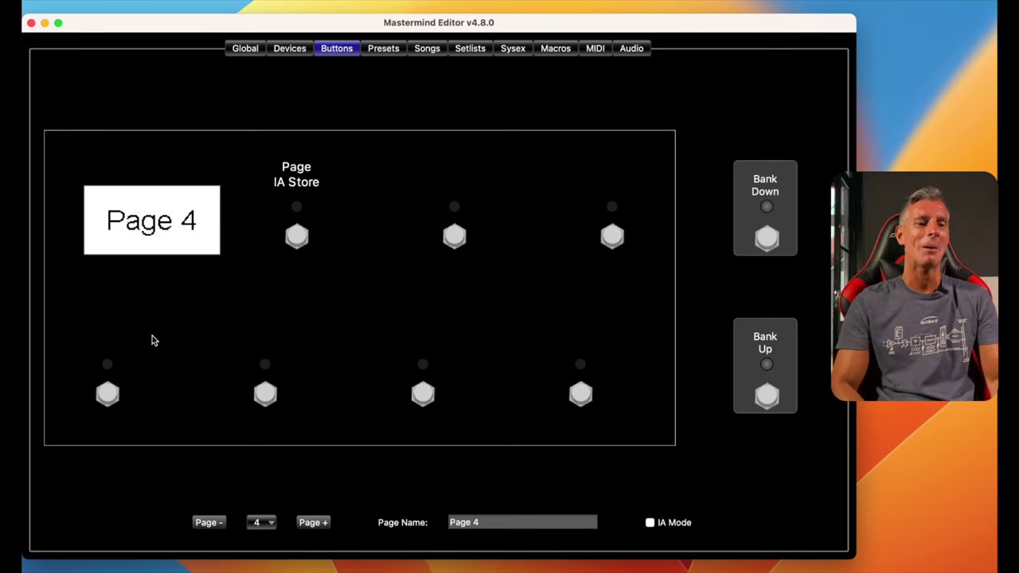
Set the first lower-row button on page 4 to the IA type and close its settings.
{"action": "double_click", "coordinate": [108, 393]}
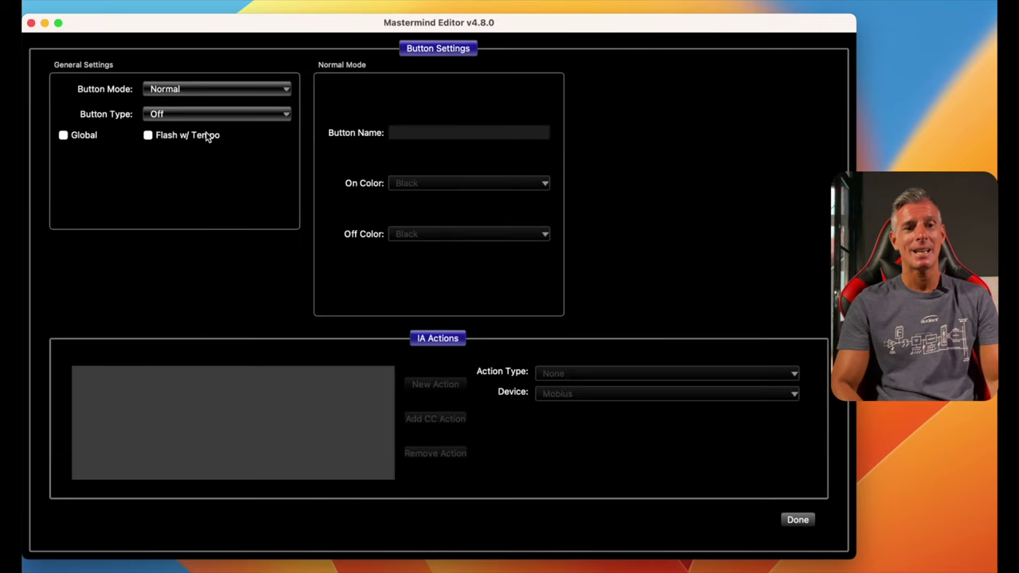
{"action": "left_click", "coordinate": [200, 90]}
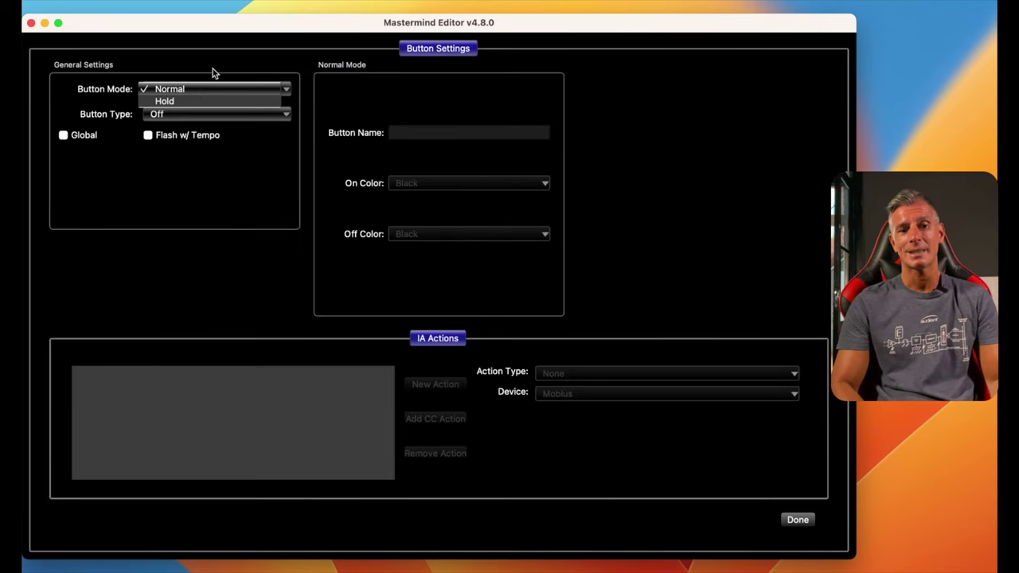
{"action": "left_click", "coordinate": [216, 68]}
{"action": "left_click", "coordinate": [183, 117]}
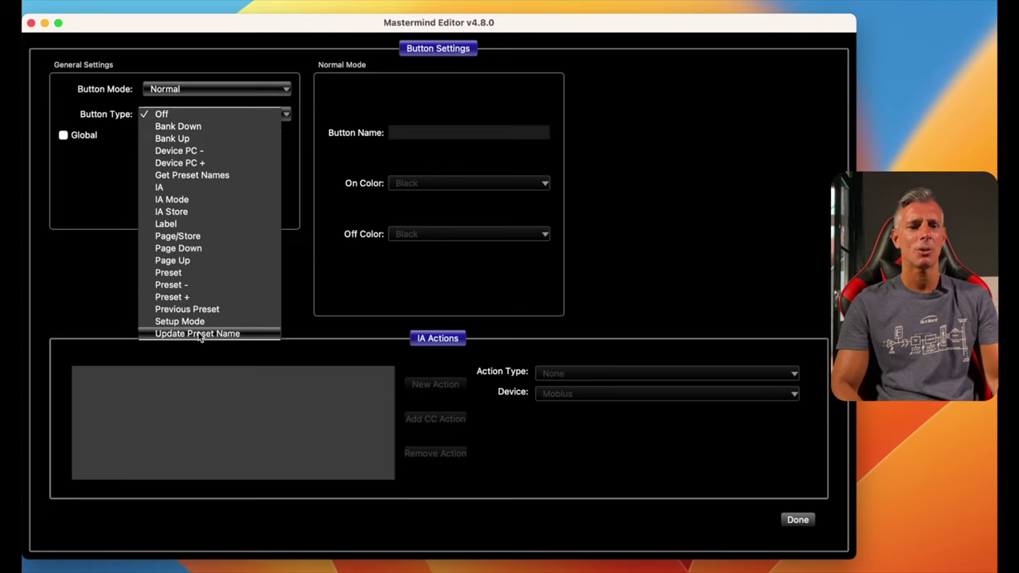
{"action": "left_click", "coordinate": [189, 188]}
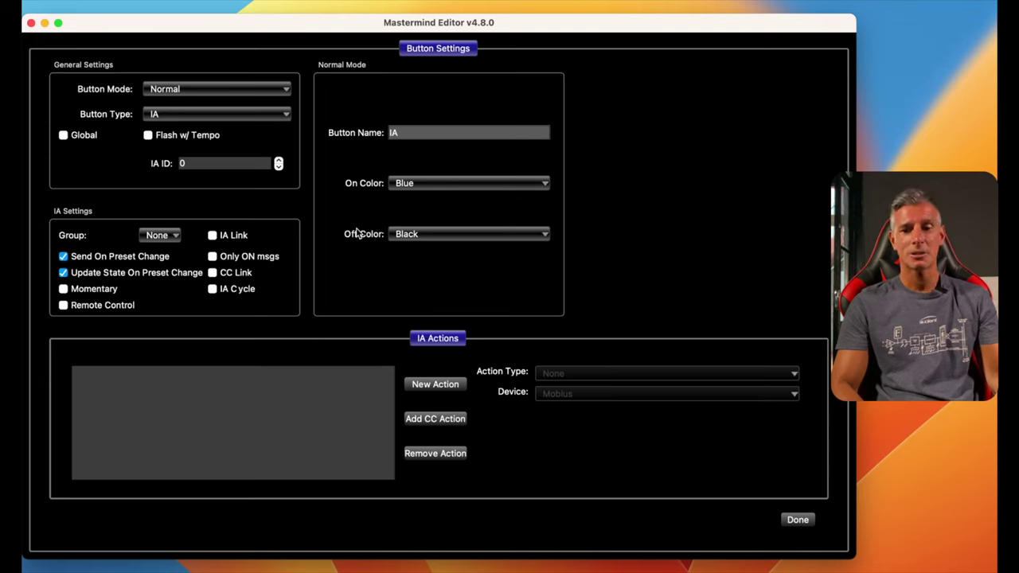
{"action": "left_click", "coordinate": [797, 521]}
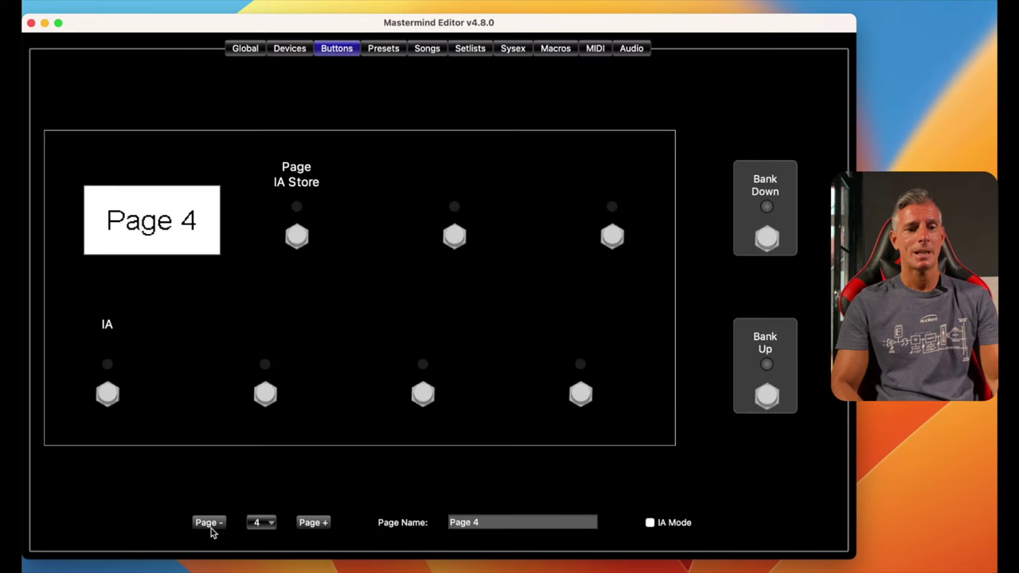
Review the Switches and Loops pages and check the Boost button's settings.
{"action": "left_click", "coordinate": [211, 525]}
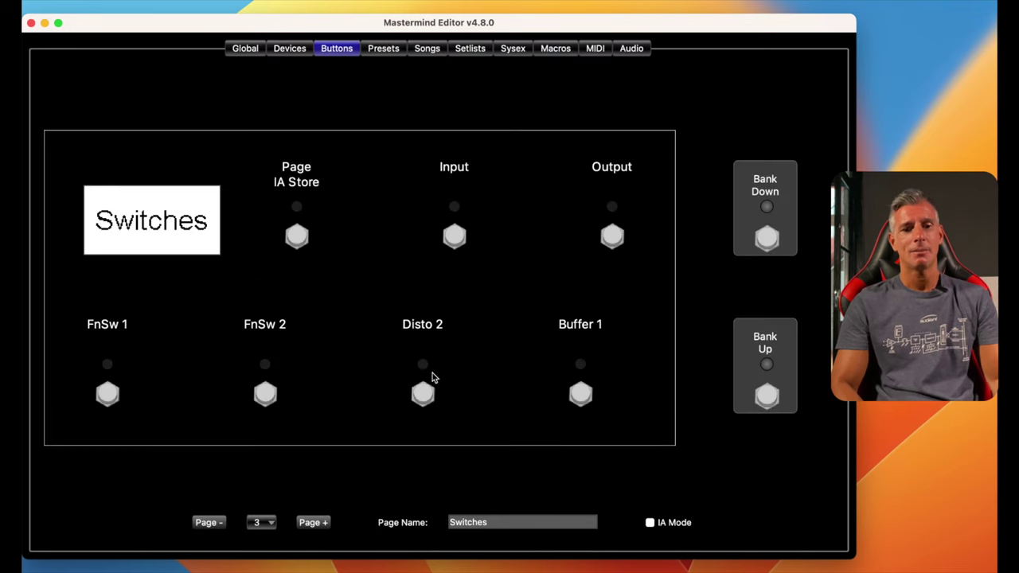
{"action": "left_click", "coordinate": [206, 524]}
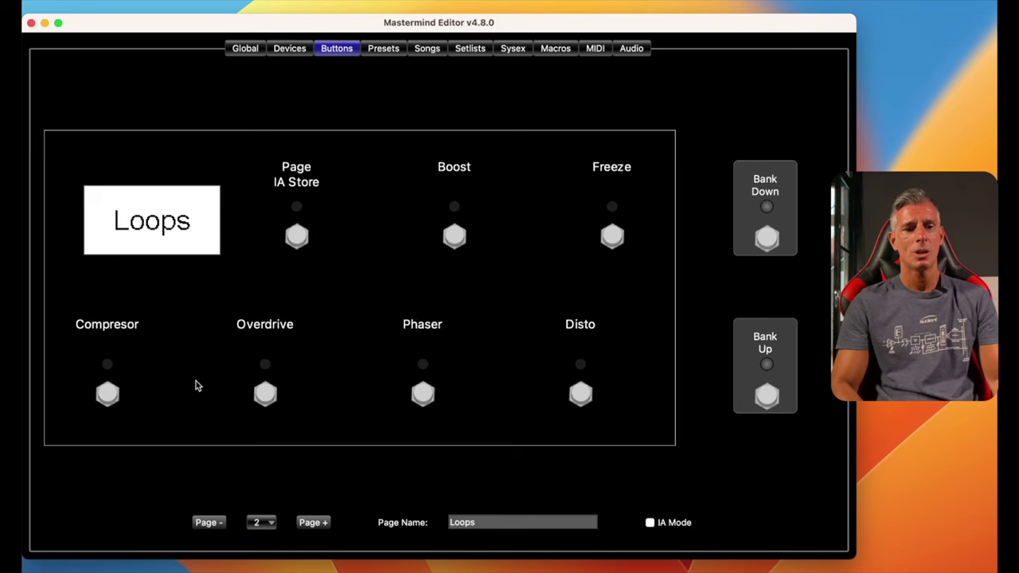
{"action": "left_click", "coordinate": [455, 235]}
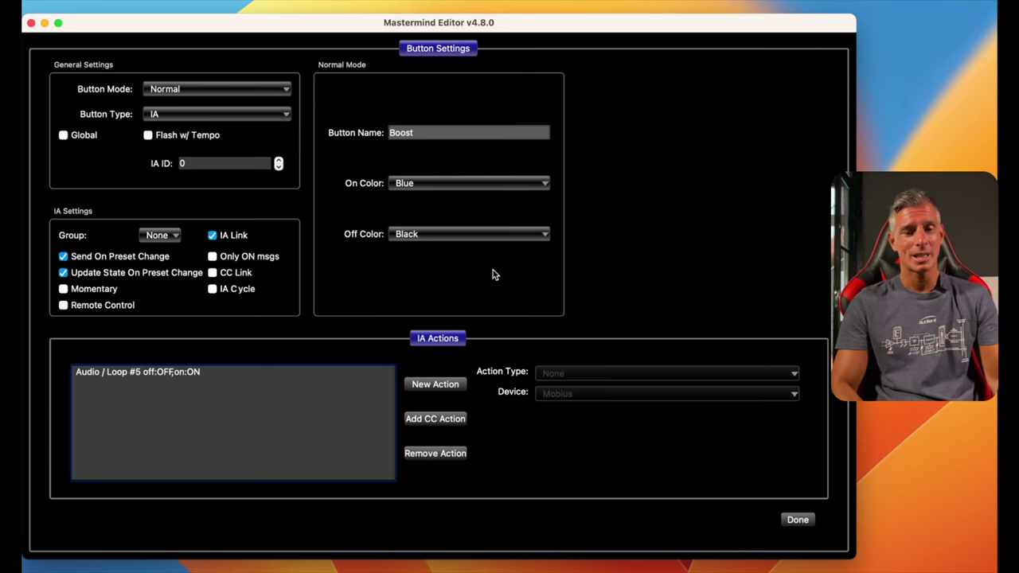
{"action": "left_click", "coordinate": [799, 521]}
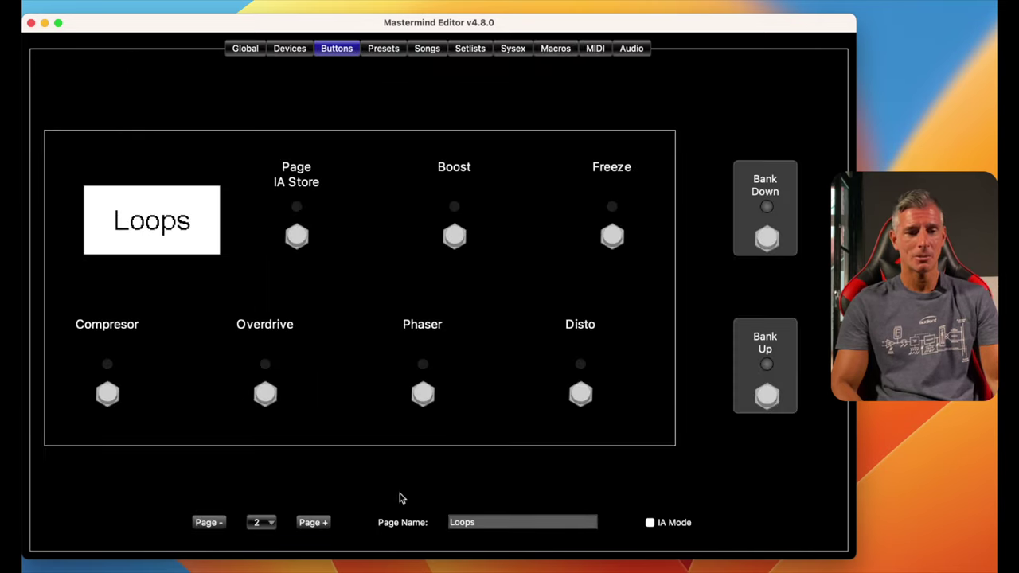
Go to page 4, rename the first lower-row IA button as Amp and close its settings.
{"action": "left_click", "coordinate": [323, 524]}
{"action": "left_click", "coordinate": [324, 524]}
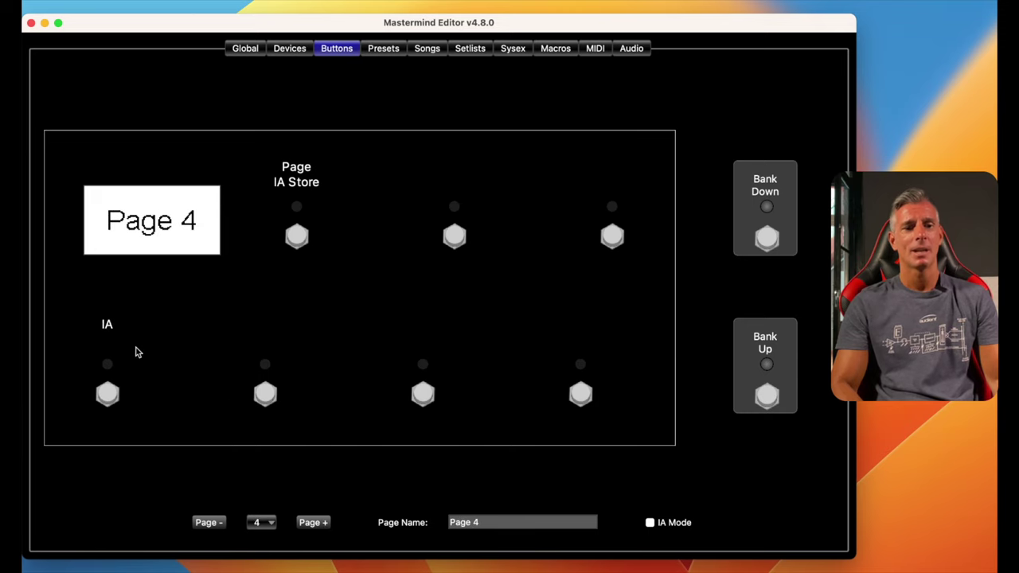
{"action": "double_click", "coordinate": [109, 394]}
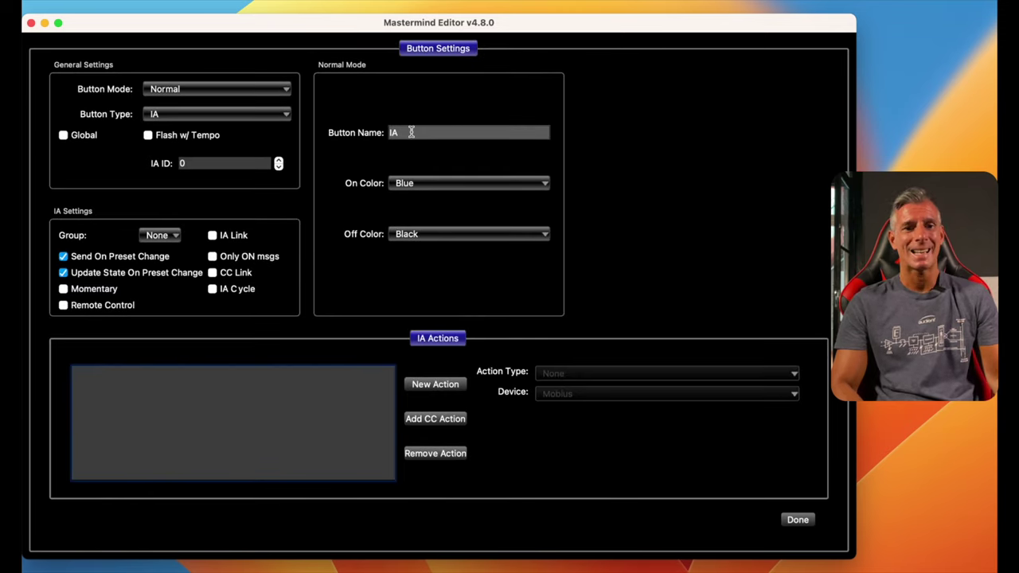
{"action": "left_click_drag", "start_coordinate": [408, 133], "coordinate": [364, 134]}
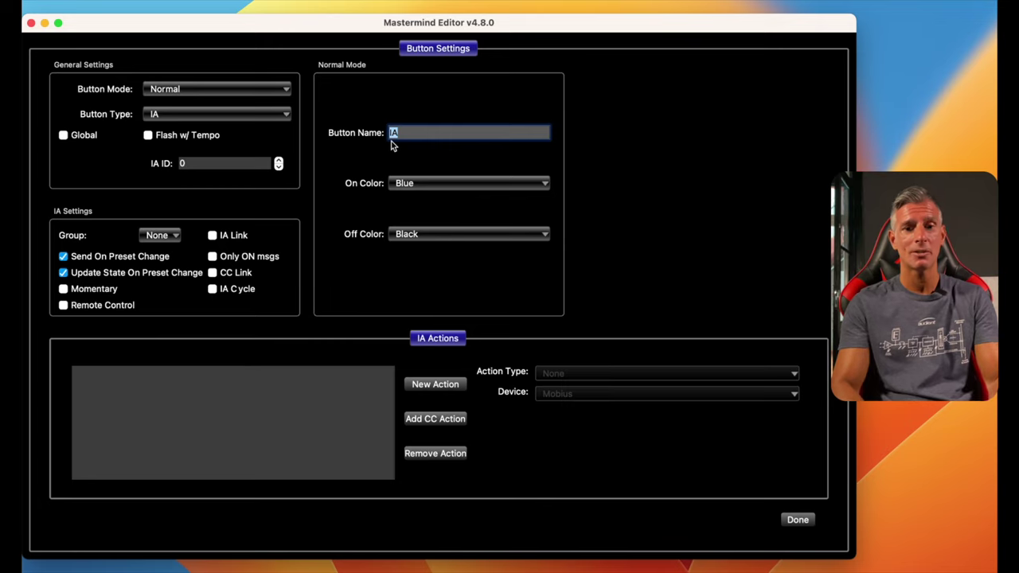
{"action": "type", "text": "Amp"}
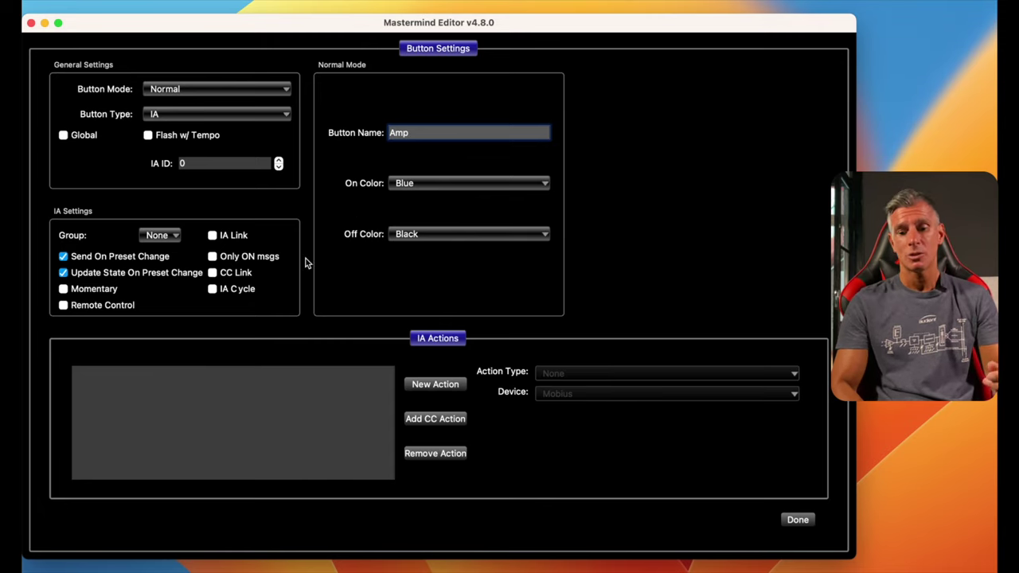
{"action": "key", "text": "Return"}
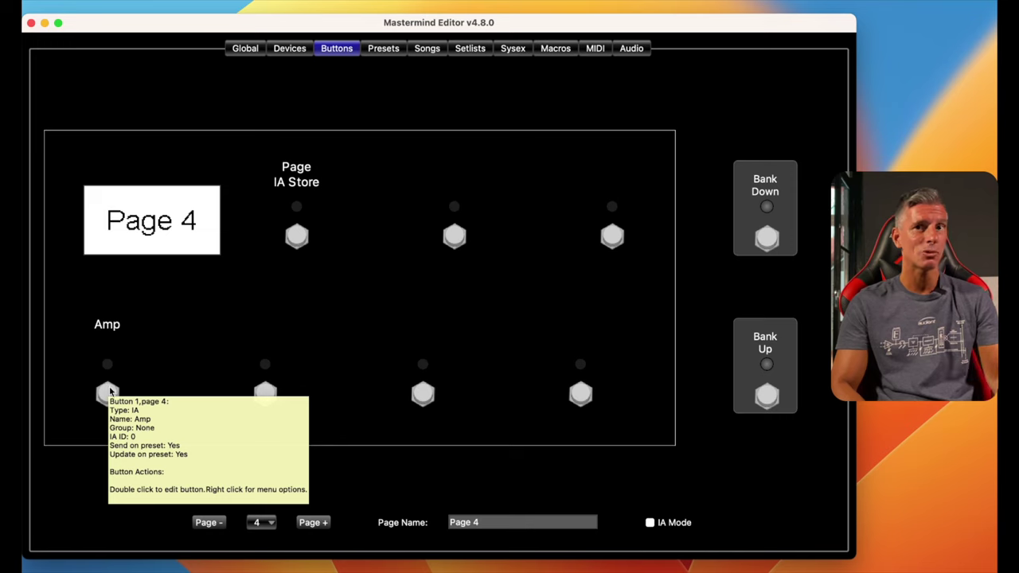
Add a CC Toggle action to the Amp button on page 4 and assign it to the FM3 device.
{"action": "double_click", "coordinate": [110, 395]}
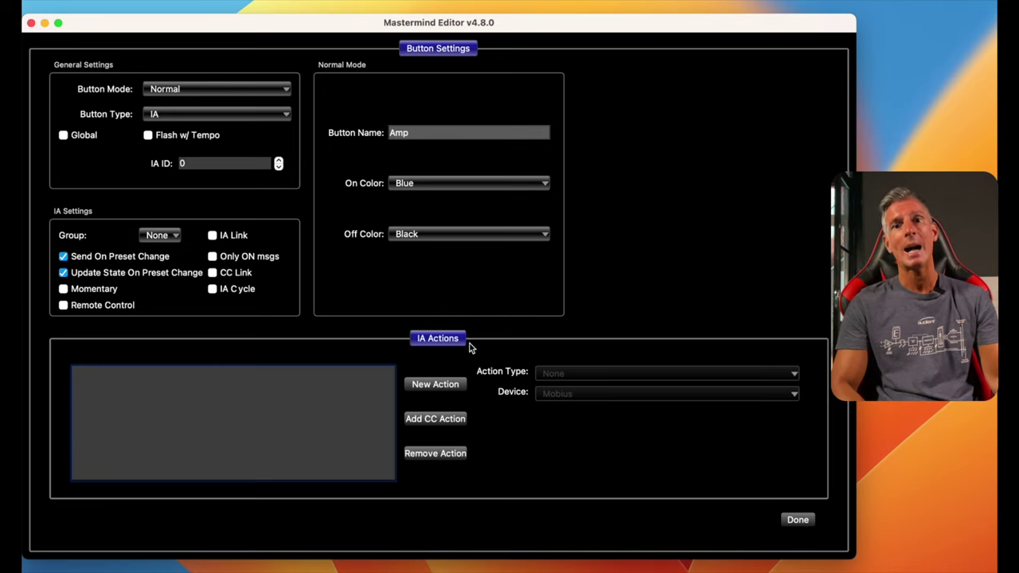
{"action": "left_click", "coordinate": [430, 387]}
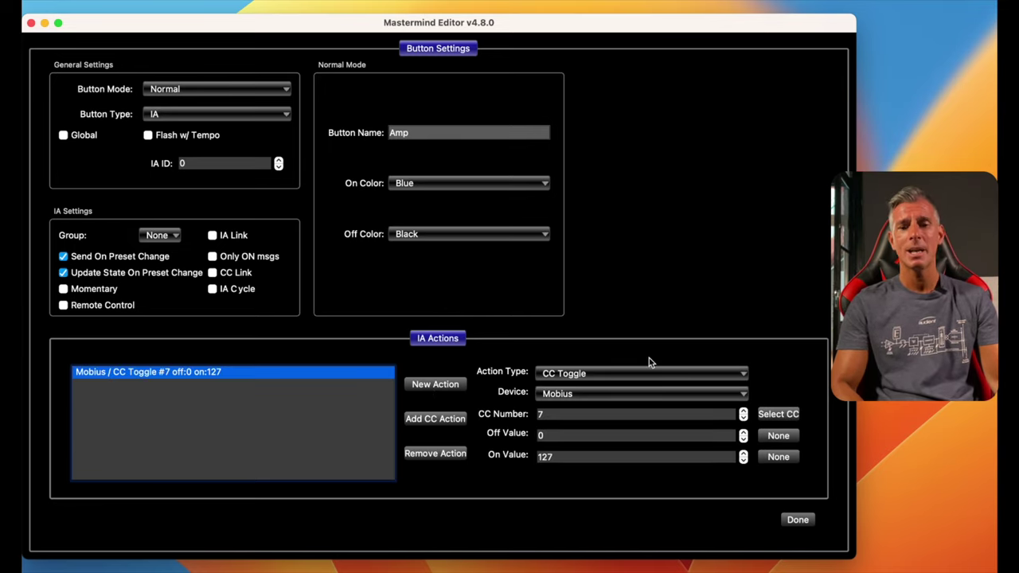
{"action": "left_click", "coordinate": [607, 394]}
{"action": "left_click", "coordinate": [559, 431]}
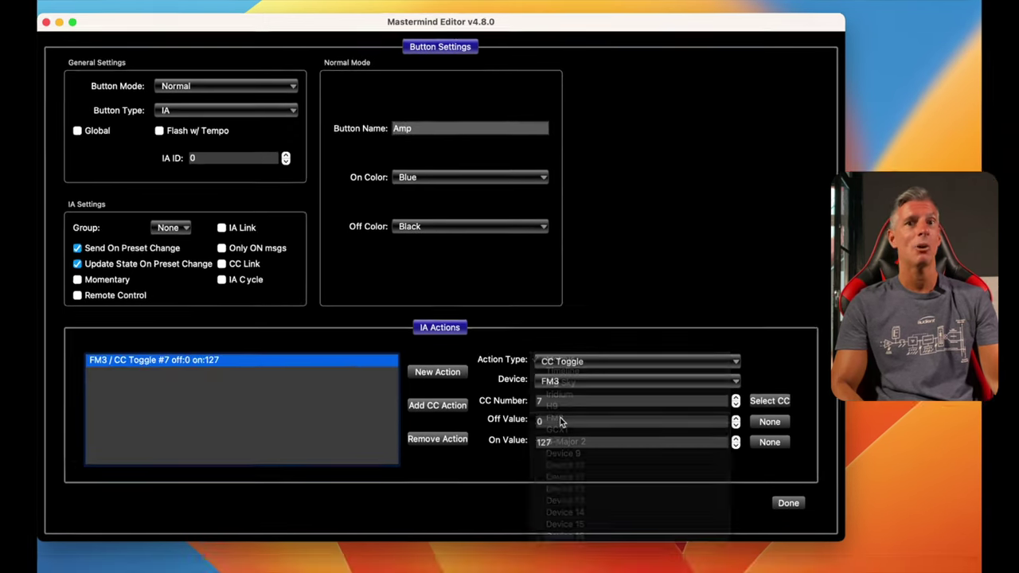
Assign the FM3's CC 58 (Amp 1) to the Amp button's action and close the button settings.
{"action": "left_click", "coordinate": [777, 414]}
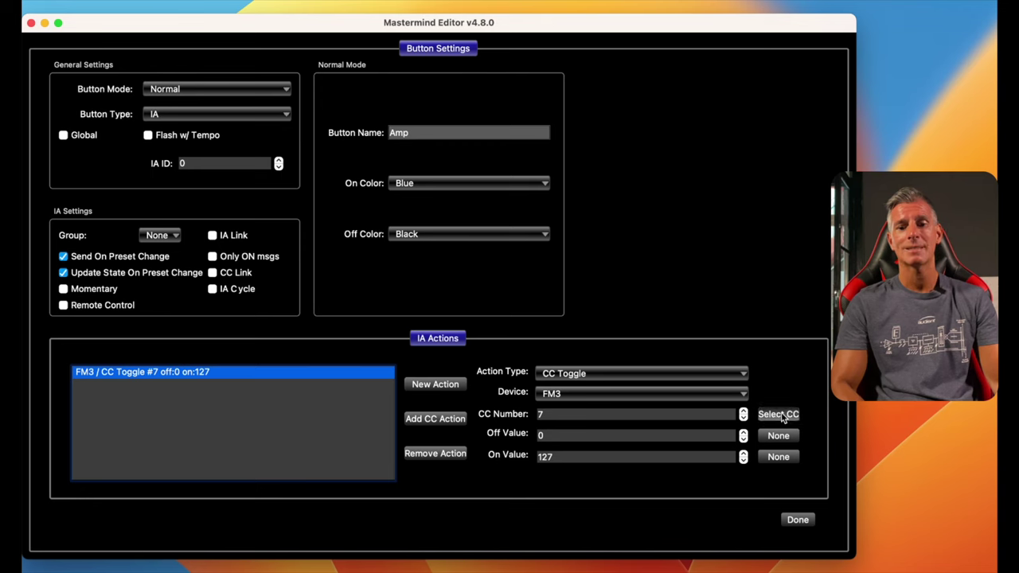
{"action": "scroll", "coordinate": [602, 279], "scroll_direction": "down", "scroll_amount": 5}
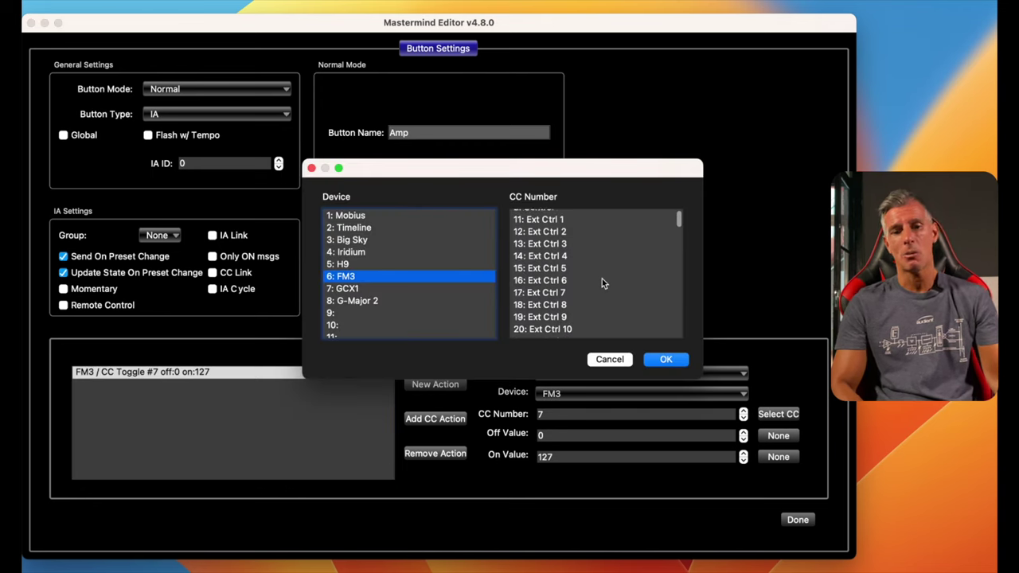
{"action": "scroll", "coordinate": [602, 279], "scroll_direction": "down", "scroll_amount": 10}
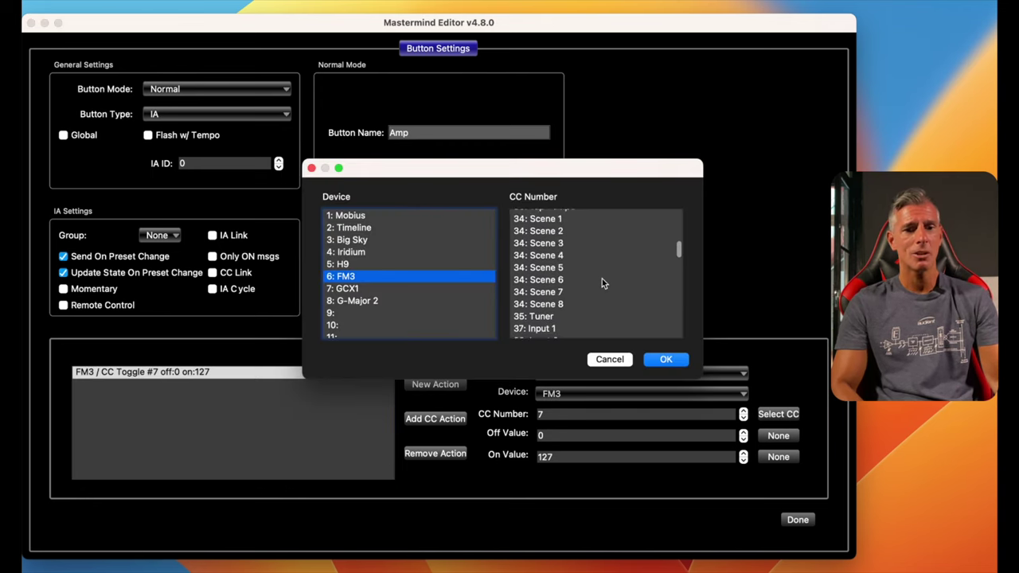
{"action": "scroll", "coordinate": [602, 282], "scroll_direction": "down", "scroll_amount": 8}
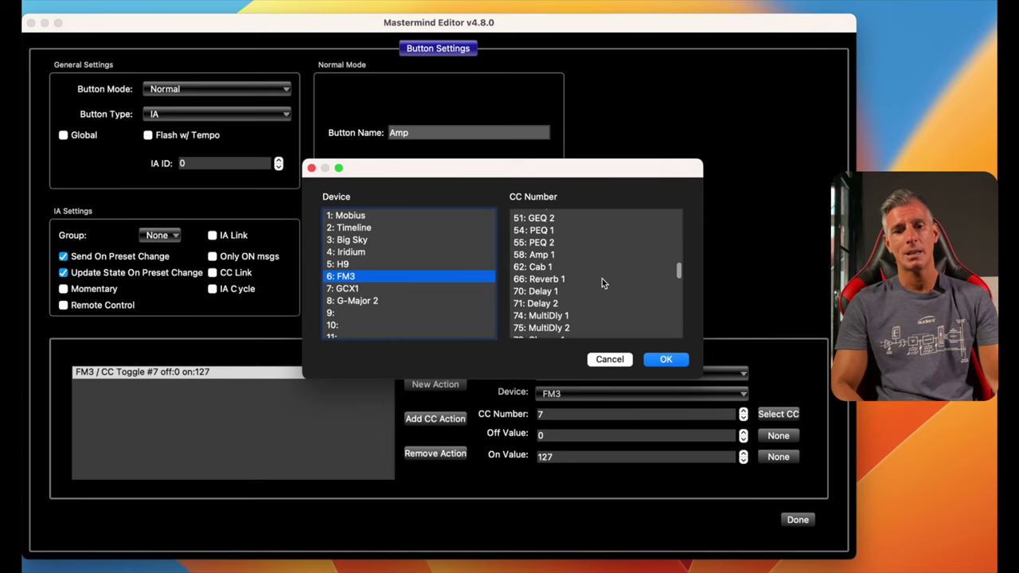
{"action": "left_click", "coordinate": [540, 246]}
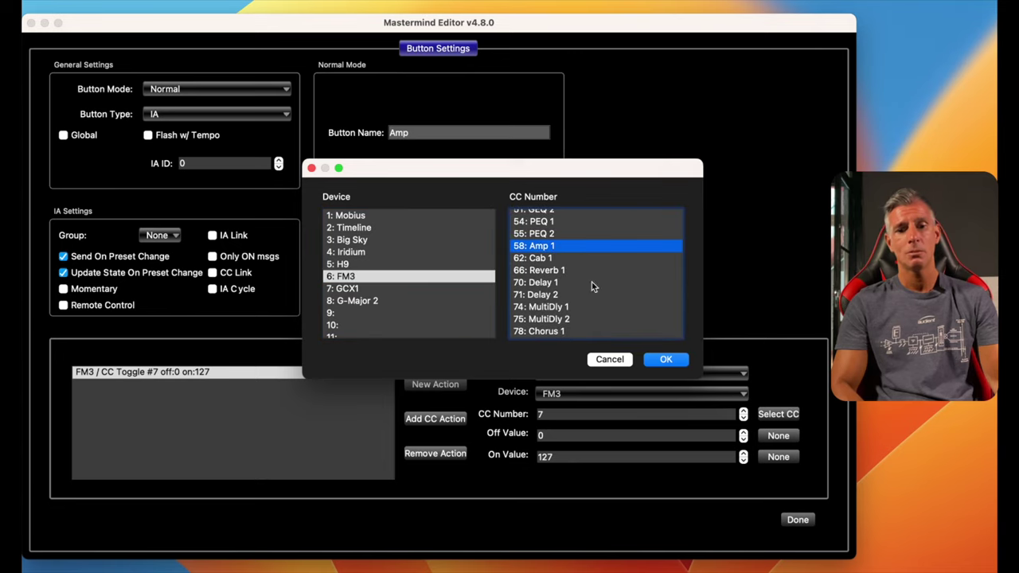
{"action": "left_click", "coordinate": [662, 360]}
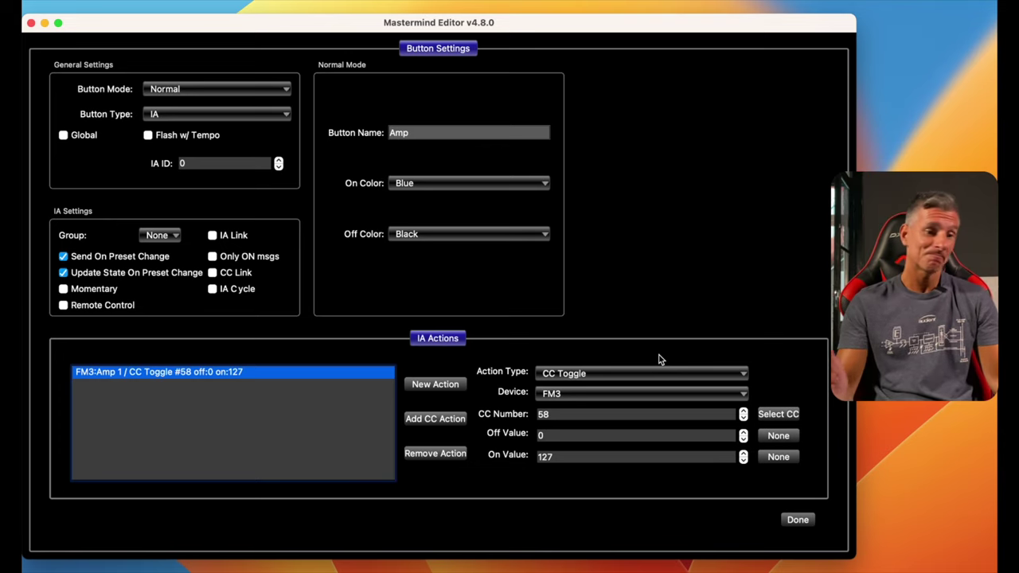
{"action": "left_click", "coordinate": [788, 525]}
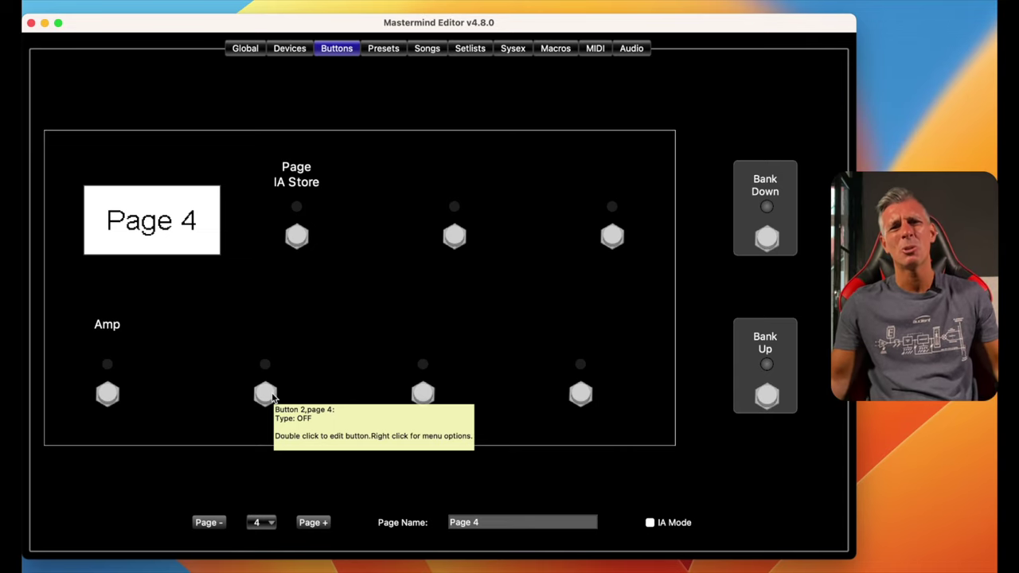
Add a second CC Toggle action to the Amp button on page 4, using the FM3 device.
{"action": "double_click", "coordinate": [108, 395]}
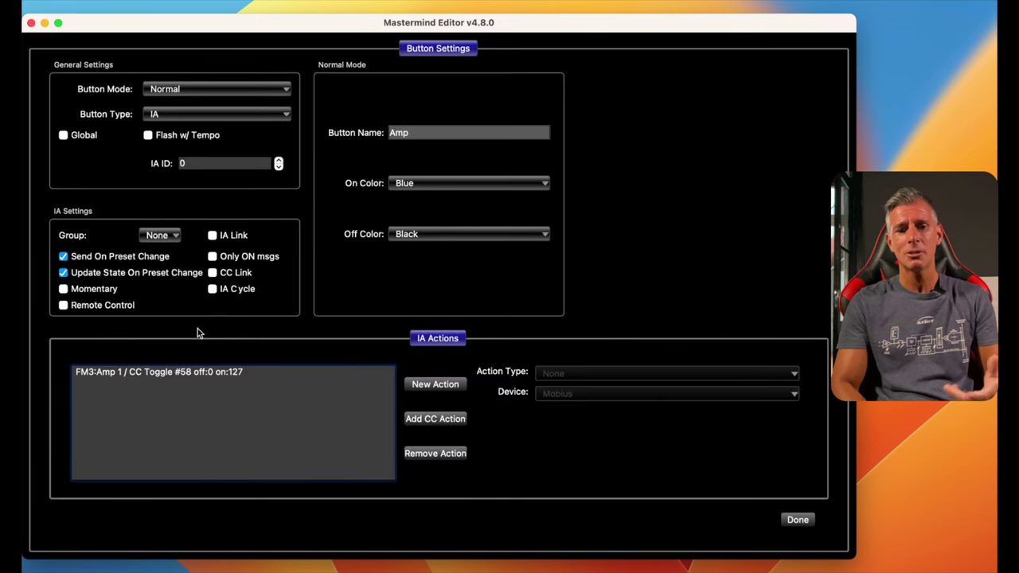
{"action": "left_click", "coordinate": [264, 373]}
{"action": "left_click", "coordinate": [434, 387]}
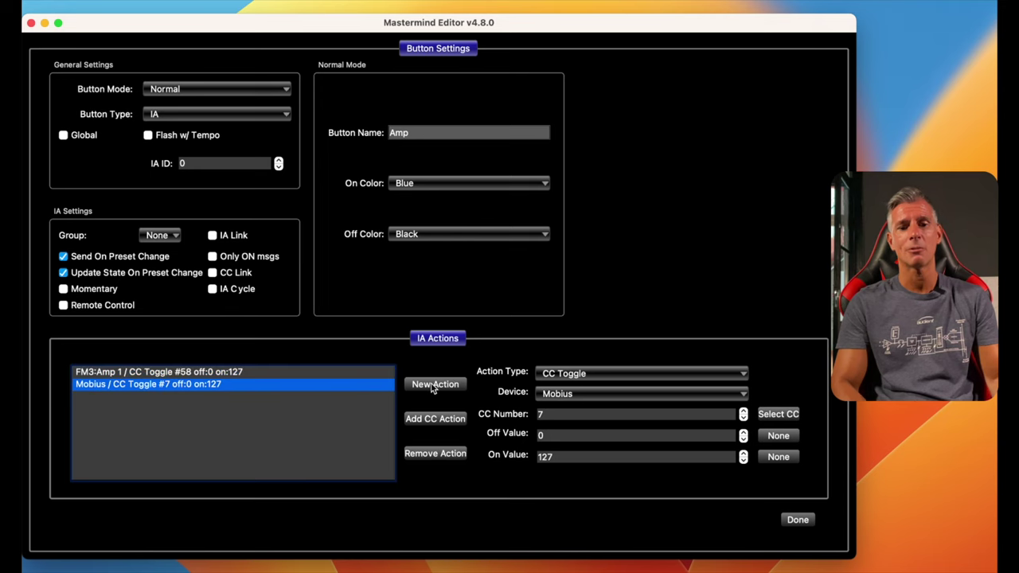
{"action": "left_click", "coordinate": [599, 394]}
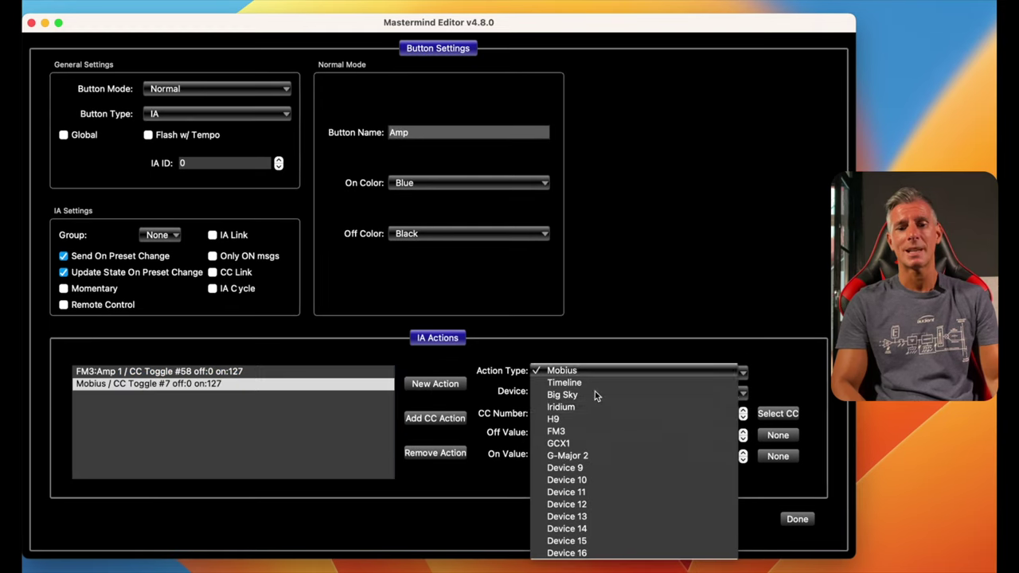
{"action": "left_click", "coordinate": [574, 431]}
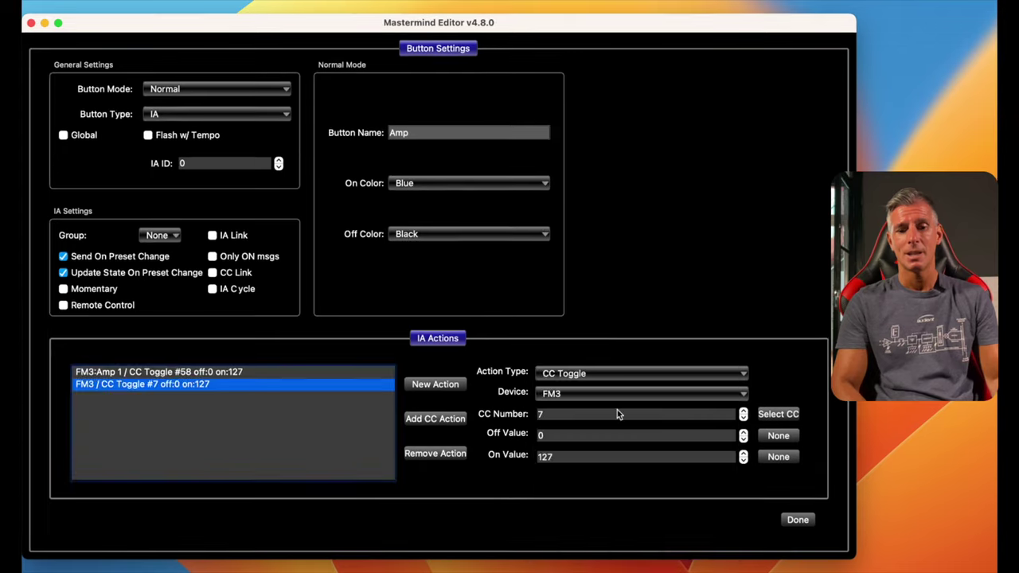
Assign the FM3's CC 62 (Cab 1) to the Amp button's second action and close the button settings.
{"action": "left_click", "coordinate": [778, 414]}
{"action": "scroll", "coordinate": [599, 269], "scroll_direction": "down", "scroll_amount": 10}
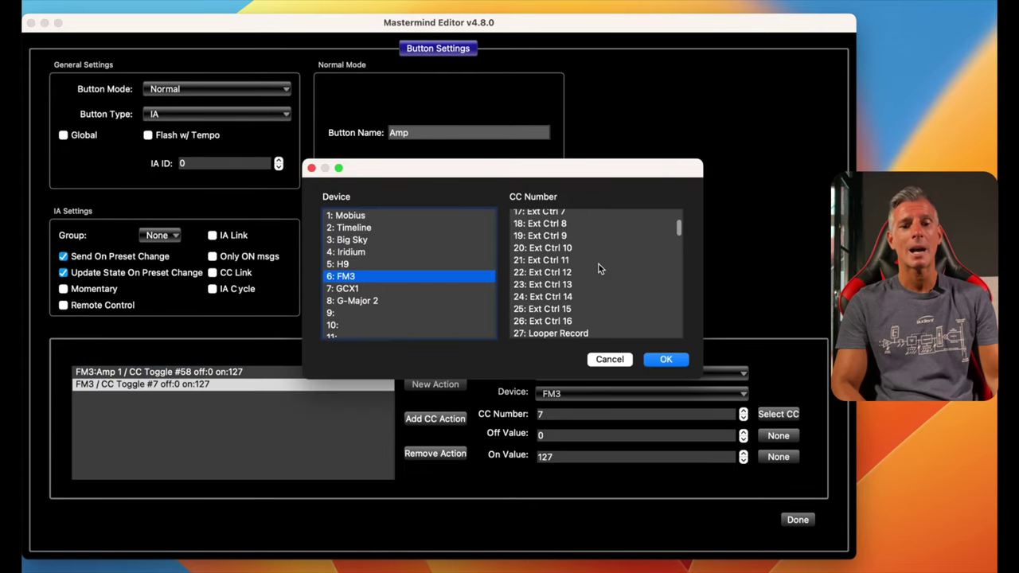
{"action": "scroll", "coordinate": [599, 269], "scroll_direction": "down", "scroll_amount": 6}
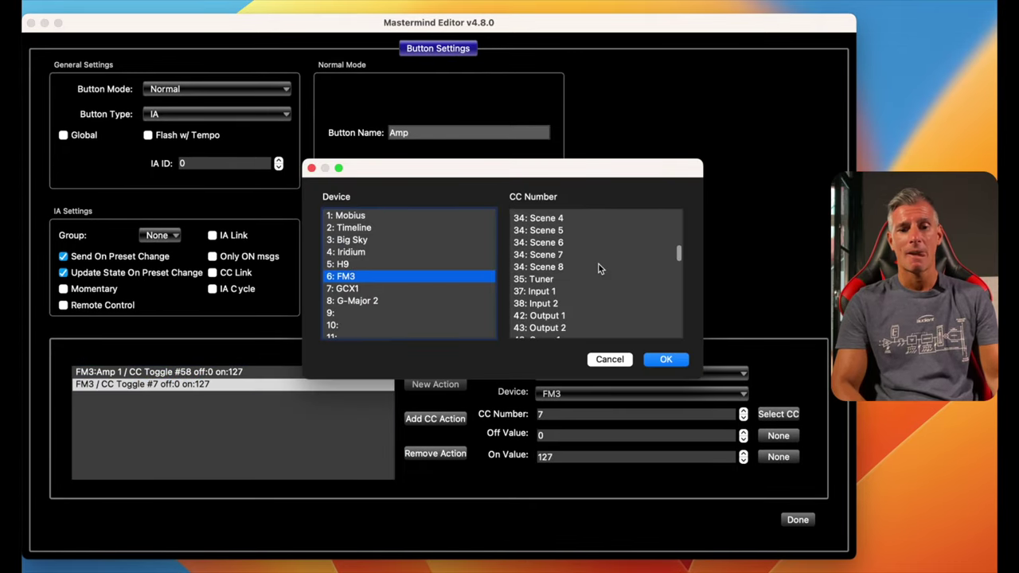
{"action": "scroll", "coordinate": [599, 269], "scroll_direction": "down", "scroll_amount": 6}
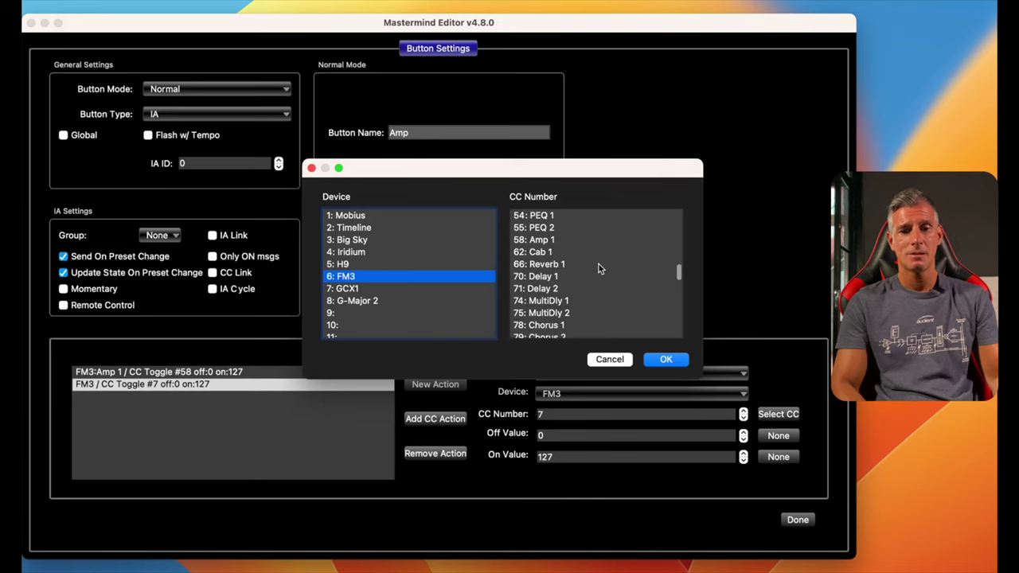
{"action": "scroll", "coordinate": [599, 269], "scroll_direction": "down", "scroll_amount": 6}
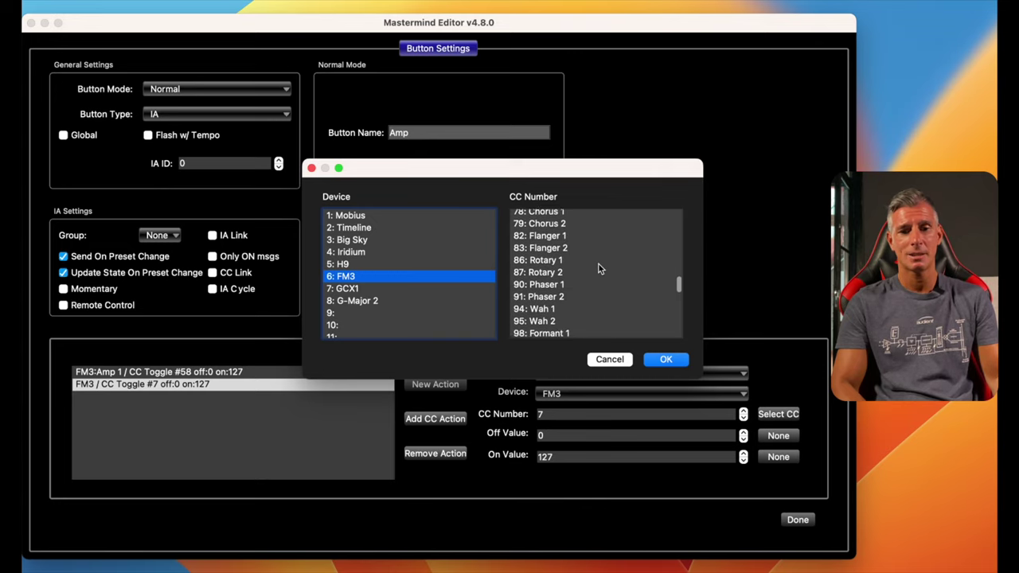
{"action": "scroll", "coordinate": [599, 269], "scroll_direction": "down", "scroll_amount": 6}
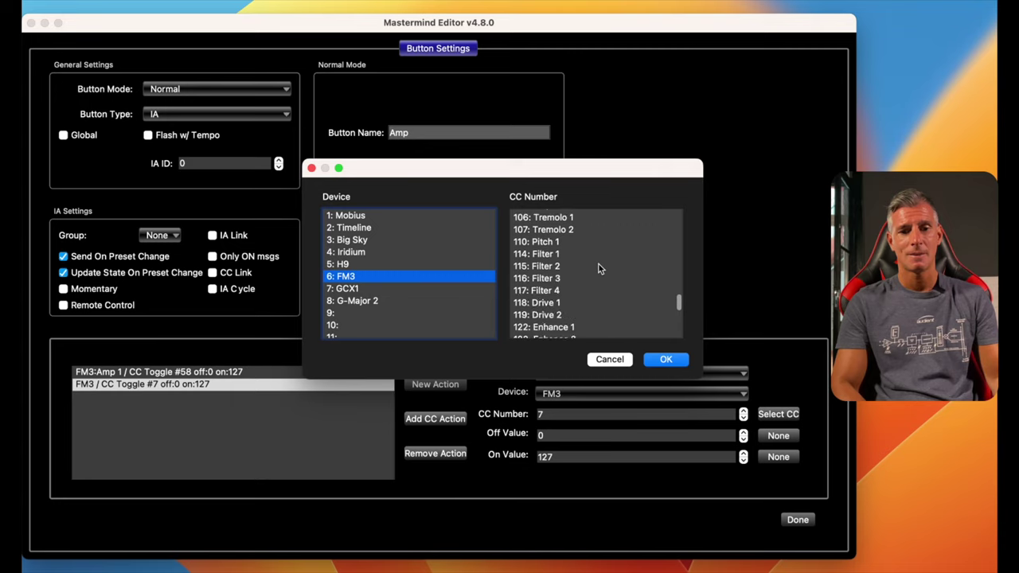
{"action": "scroll", "coordinate": [599, 269], "scroll_direction": "down", "scroll_amount": 6}
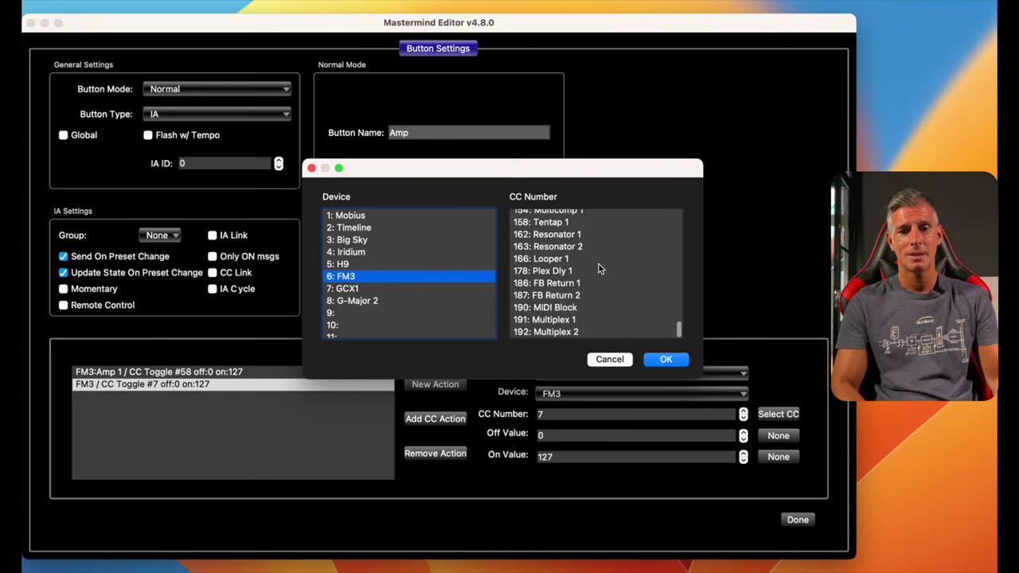
{"action": "scroll", "coordinate": [598, 269], "scroll_direction": "up", "scroll_amount": 8}
{"action": "scroll", "coordinate": [598, 269], "scroll_direction": "up", "scroll_amount": 8}
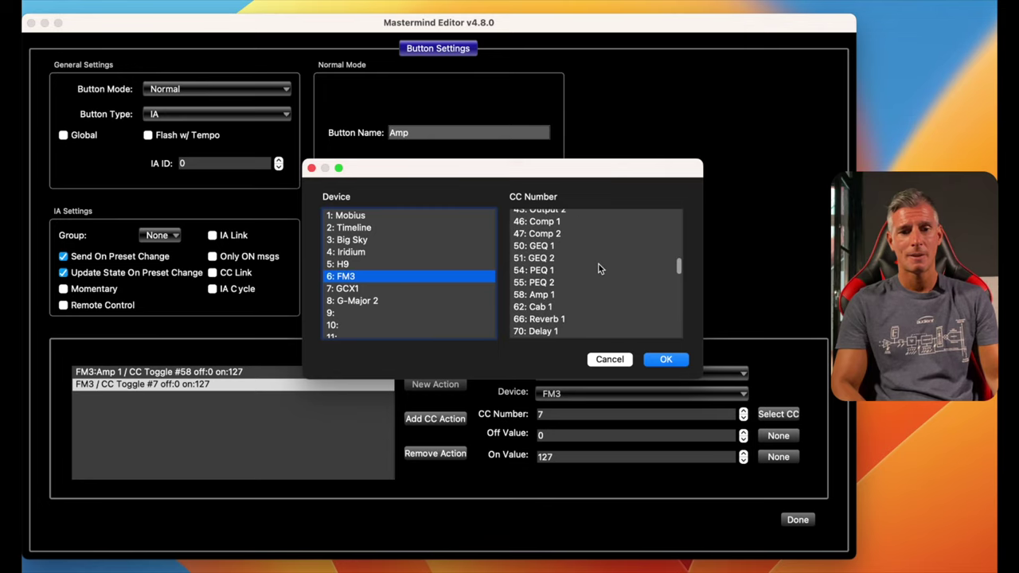
{"action": "scroll", "coordinate": [589, 274], "scroll_direction": "up", "scroll_amount": 1}
{"action": "left_click", "coordinate": [535, 301]}
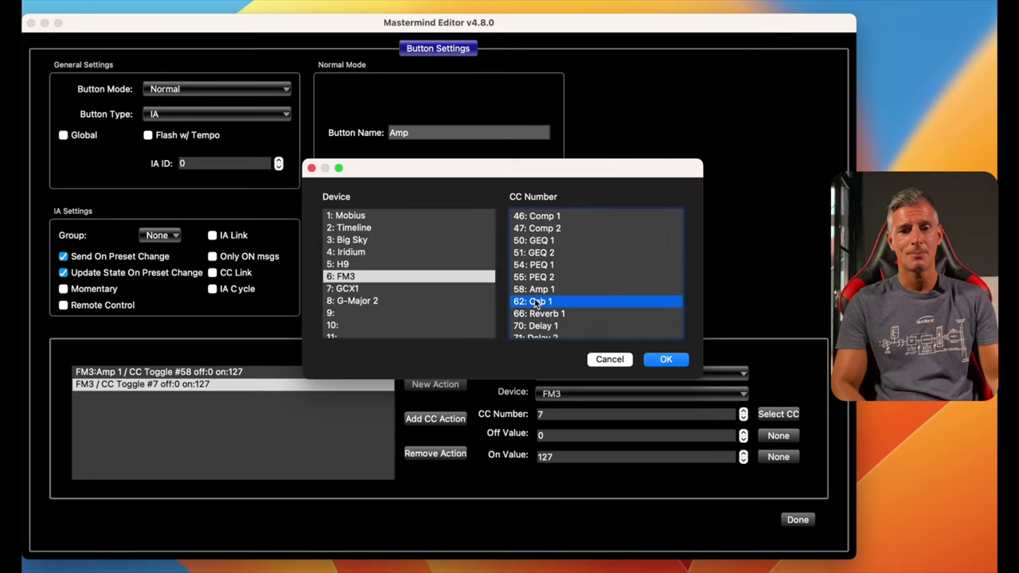
{"action": "left_click", "coordinate": [669, 360]}
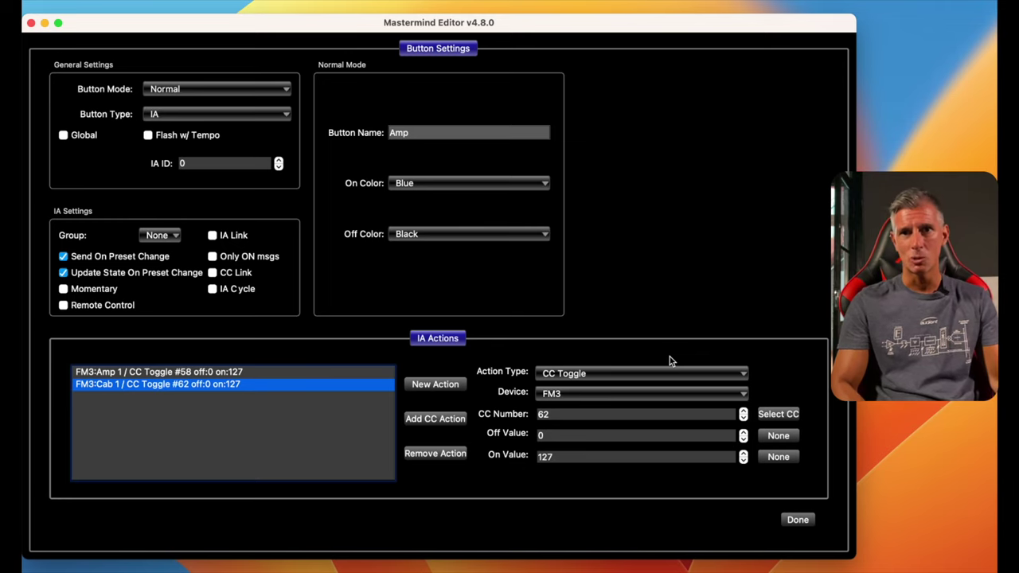
{"action": "left_click", "coordinate": [797, 519]}
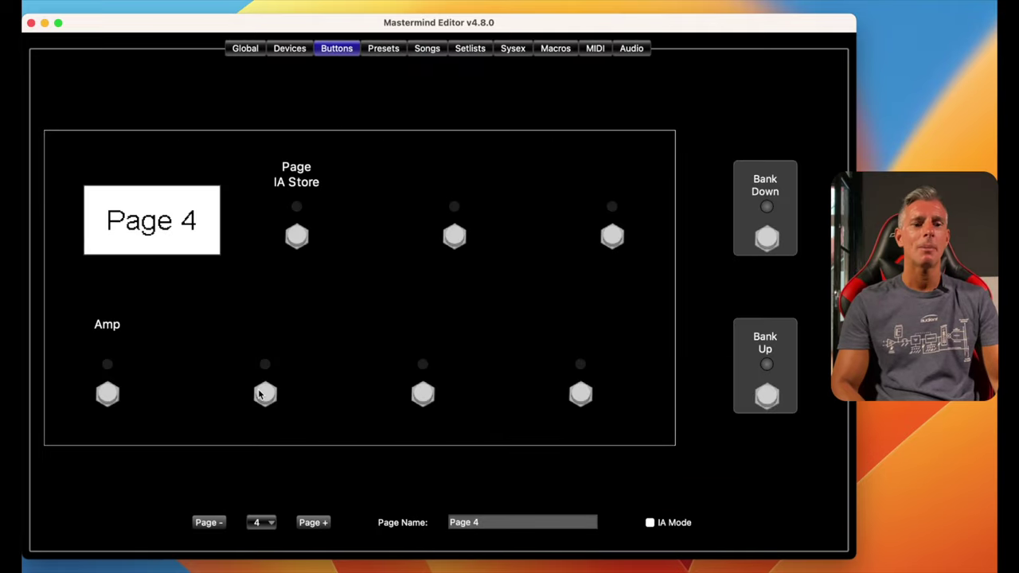
Set the second lower-row button on page 4 to the IA type.
{"action": "left_click", "coordinate": [264, 395]}
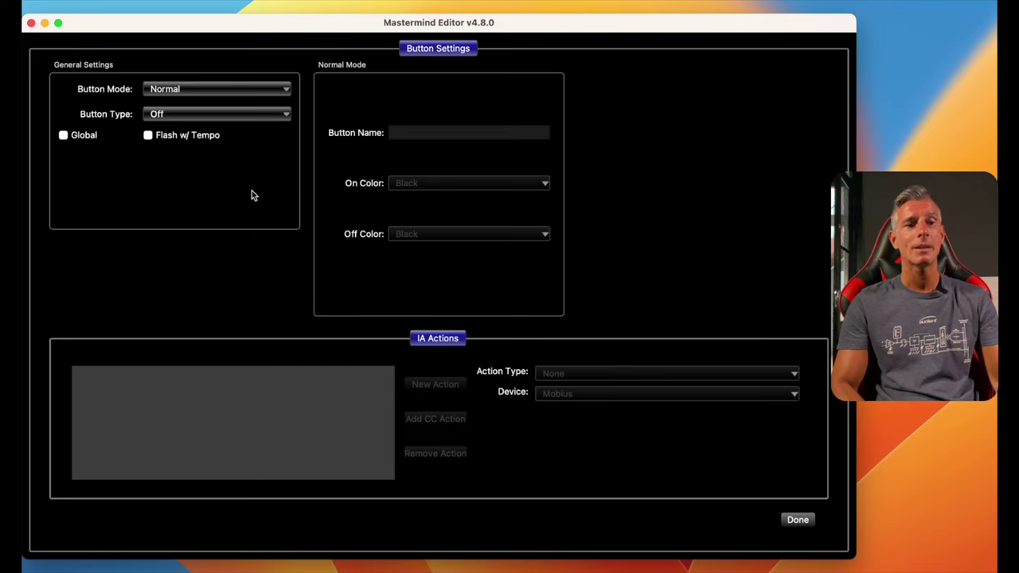
{"action": "left_click", "coordinate": [194, 113]}
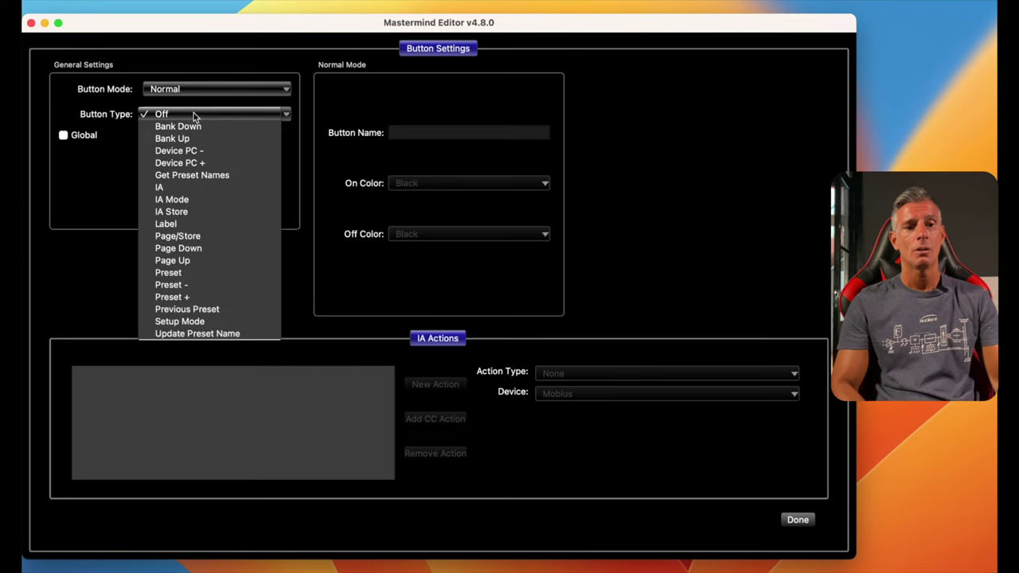
{"action": "left_click", "coordinate": [183, 186]}
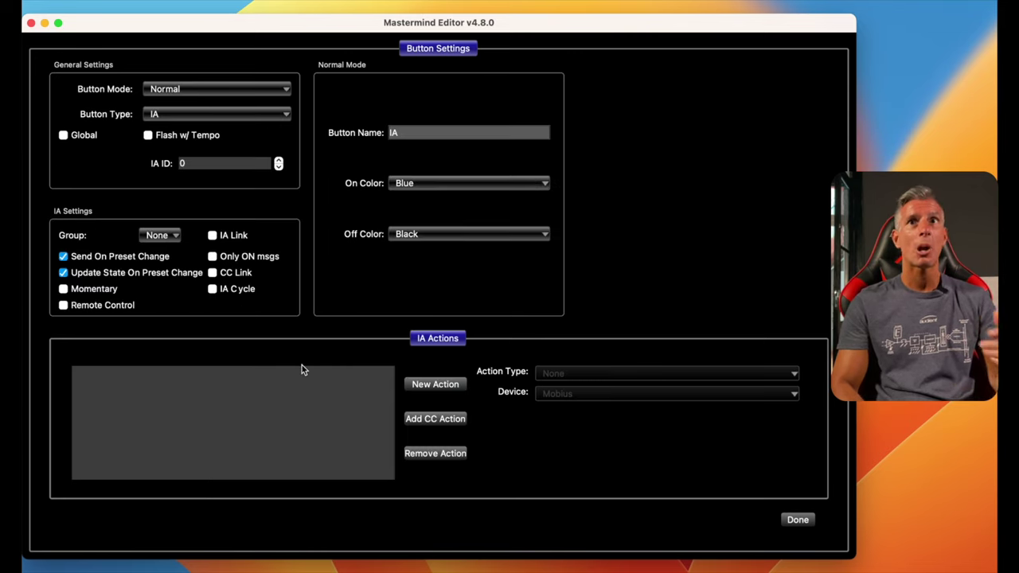
Add a CC Toggle action for the GCX1's CC 84 (Loop 5) to the IA button on page 4.
{"action": "left_click", "coordinate": [439, 384]}
{"action": "left_click", "coordinate": [634, 394]}
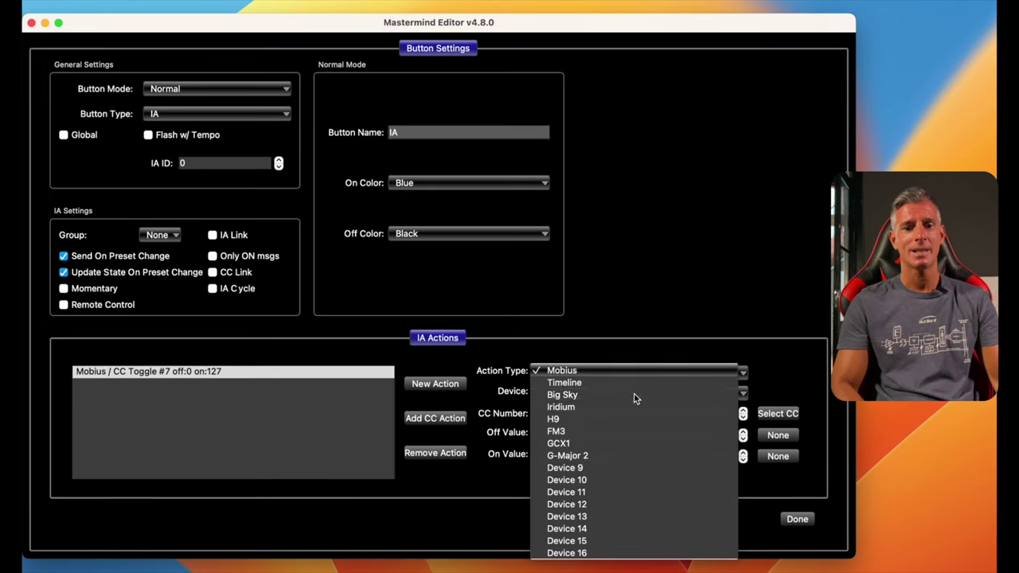
{"action": "left_click", "coordinate": [571, 445]}
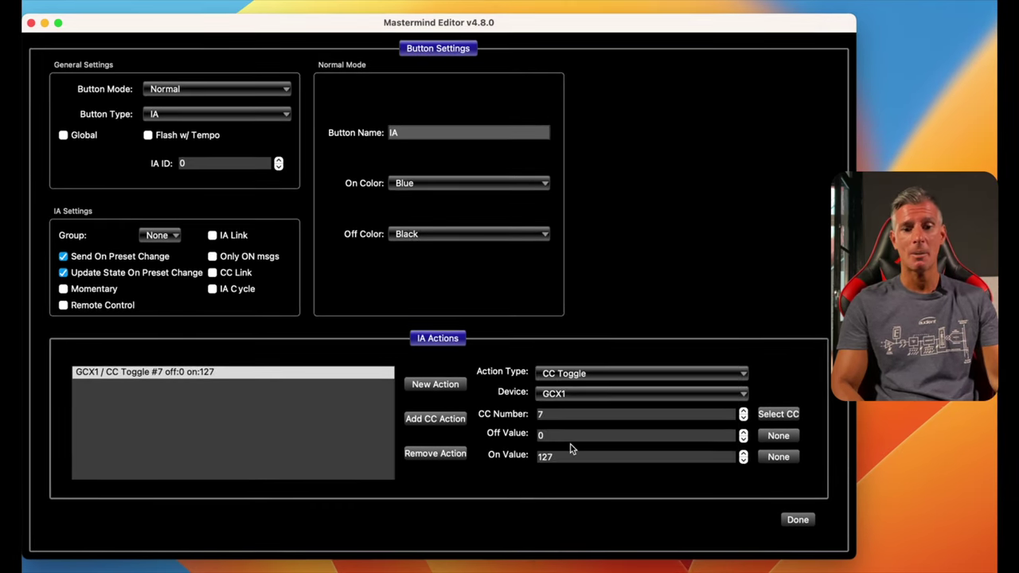
{"action": "left_click", "coordinate": [780, 415]}
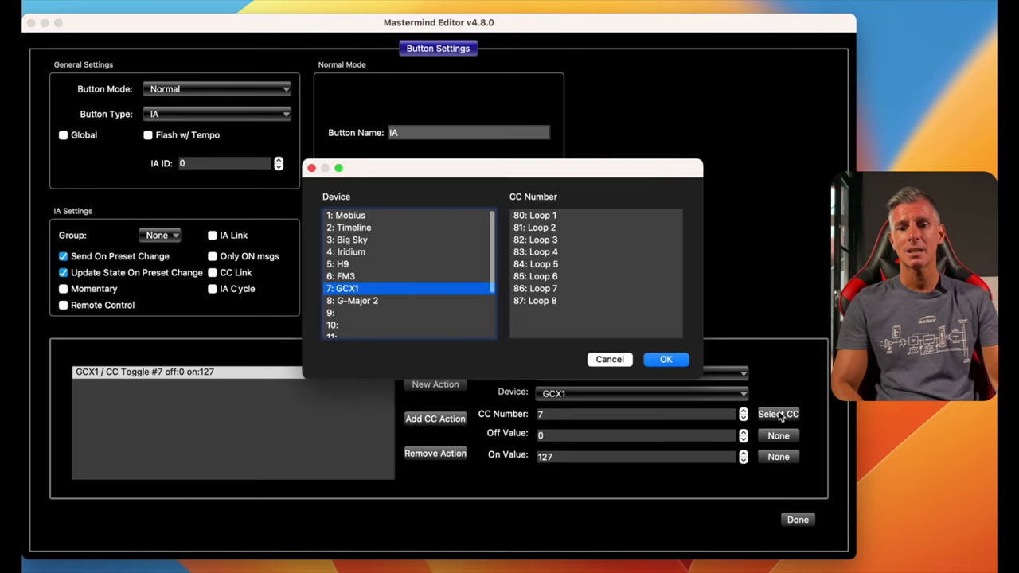
{"action": "left_click", "coordinate": [549, 267]}
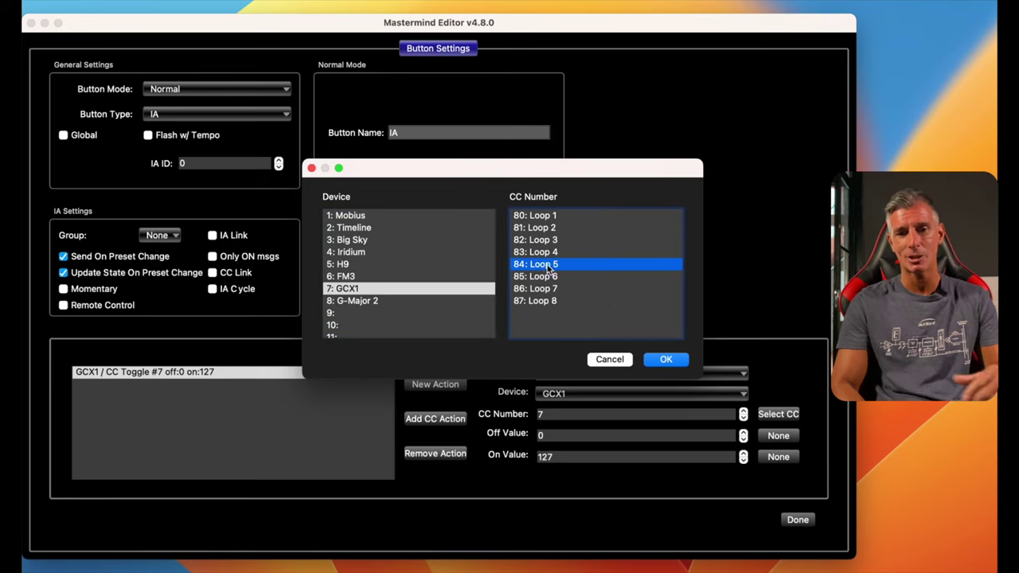
{"action": "left_click", "coordinate": [666, 360]}
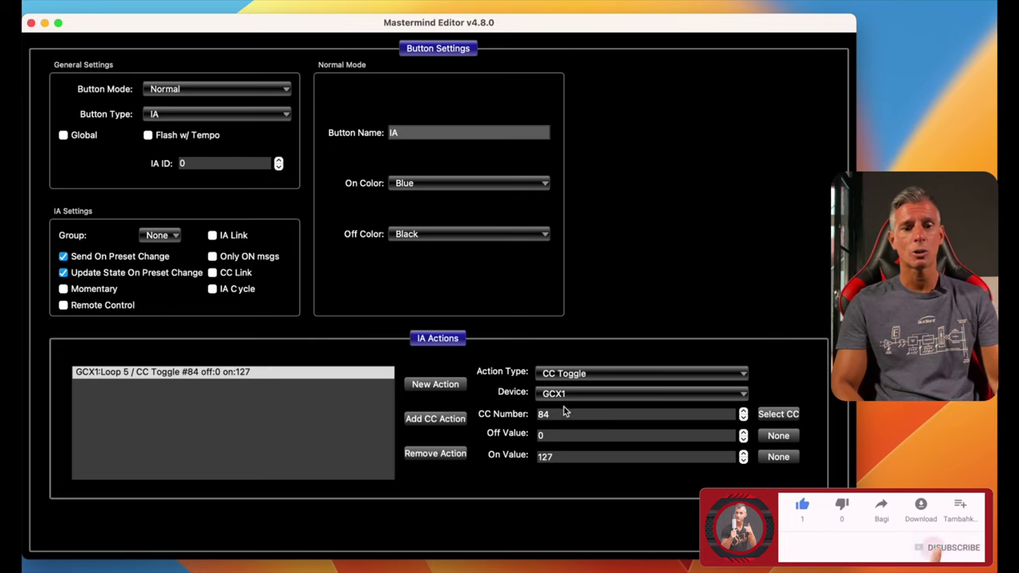
Add a second CC Toggle action to the IA button for the GCX1's CC 82 (Loop 3).
{"action": "left_click", "coordinate": [427, 391]}
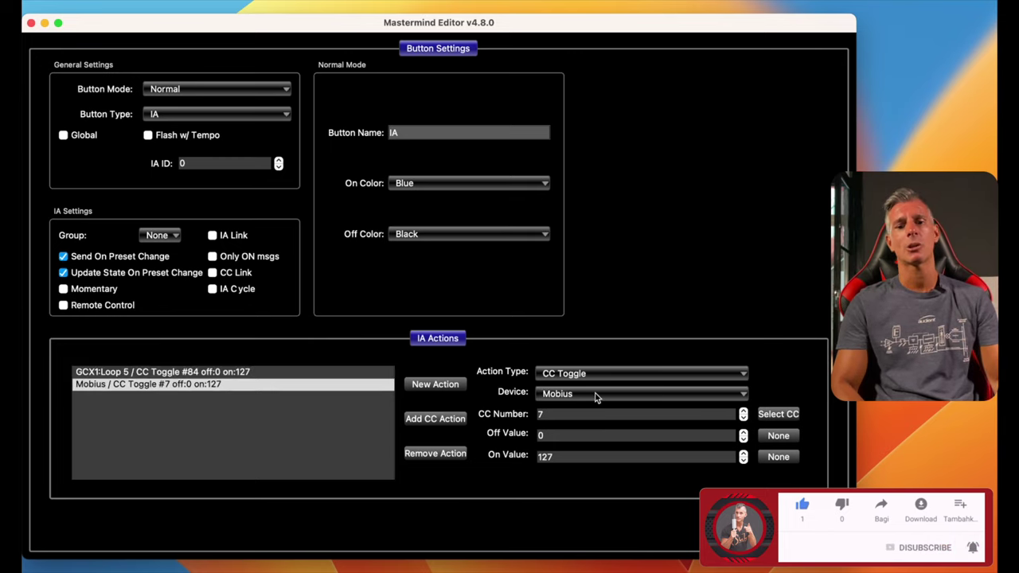
{"action": "left_click", "coordinate": [621, 398]}
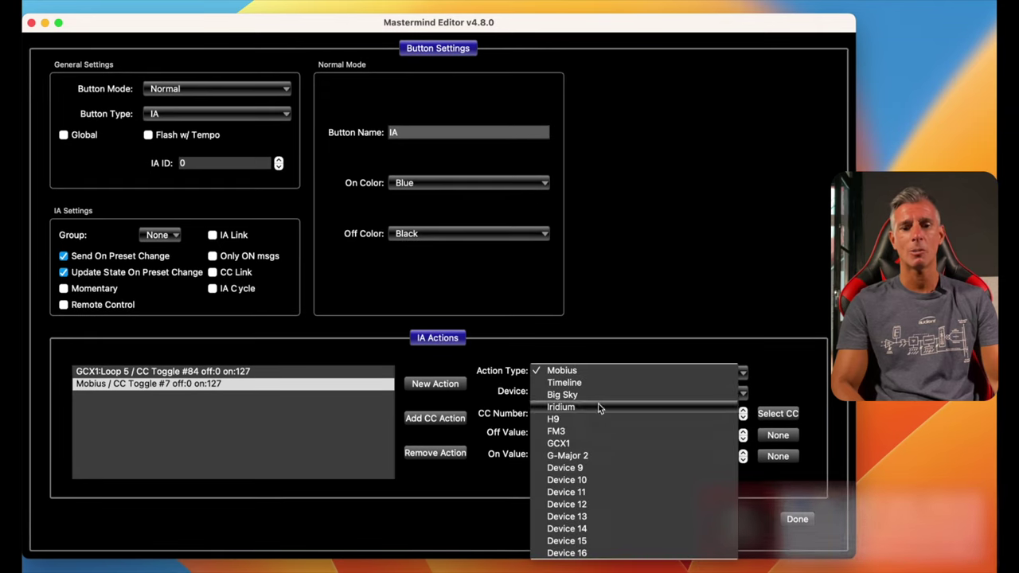
{"action": "left_click", "coordinate": [570, 444]}
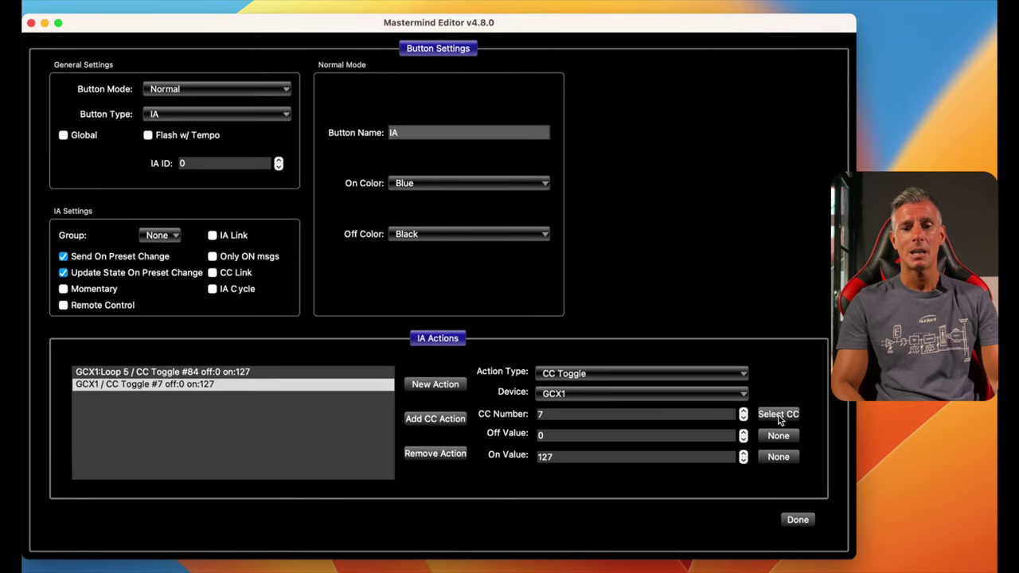
{"action": "left_click", "coordinate": [788, 420]}
{"action": "left_click", "coordinate": [549, 240]}
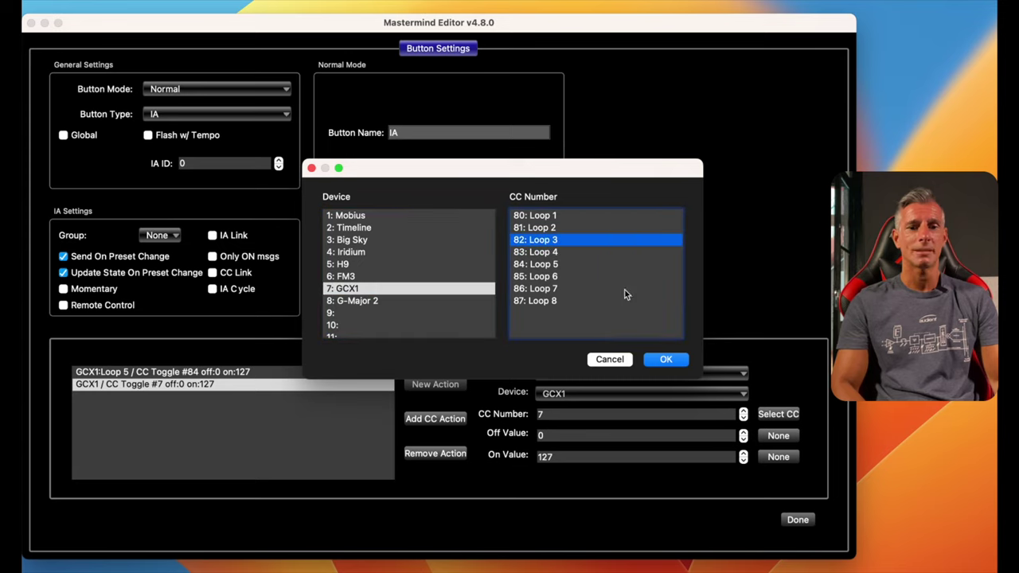
{"action": "left_click", "coordinate": [667, 362]}
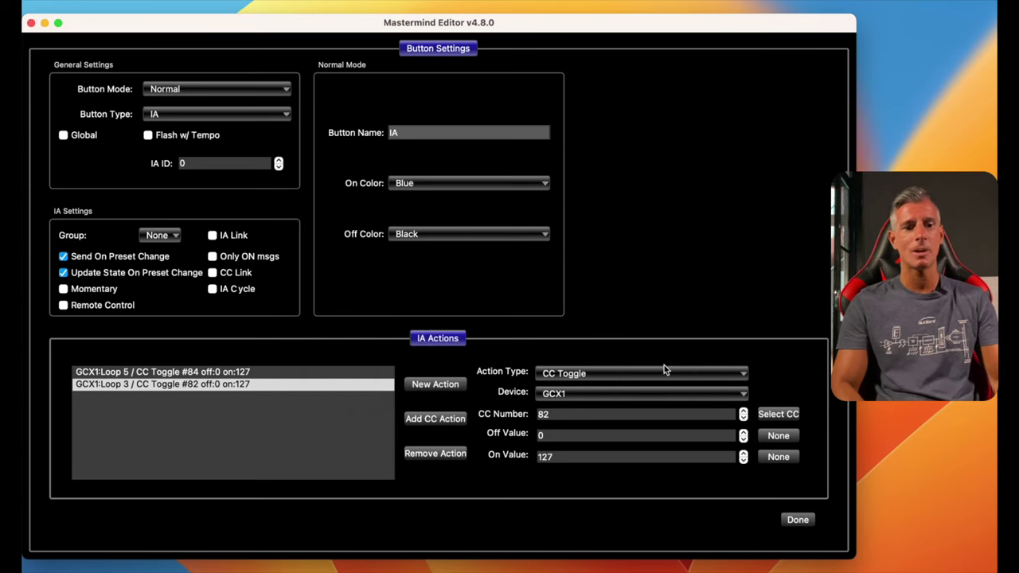
Add a third CC Toggle action for the G-Major 2's CC 92 (NG On/Off) and close the IA button's settings.
{"action": "left_click", "coordinate": [450, 385]}
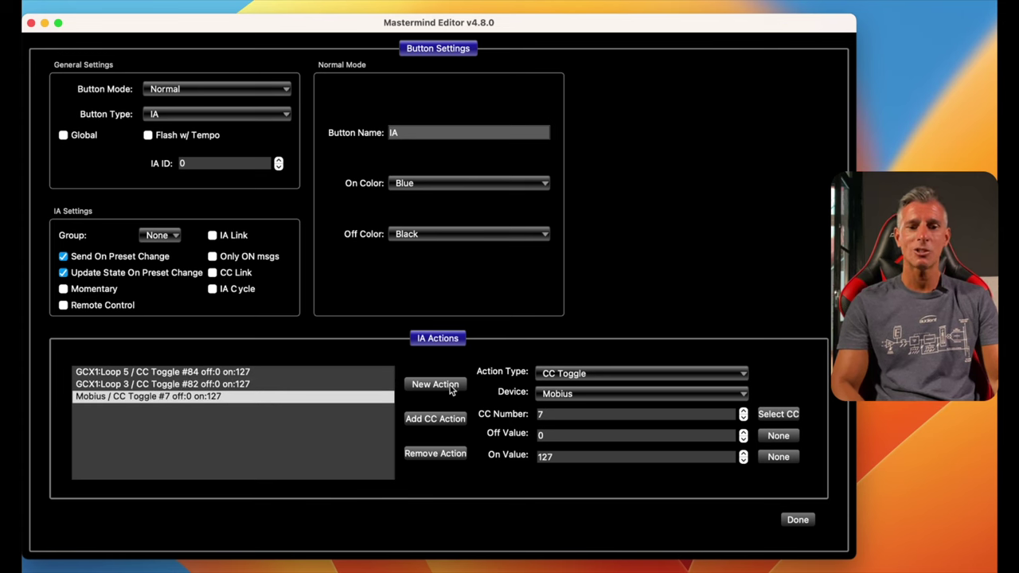
{"action": "left_click", "coordinate": [590, 396]}
{"action": "left_click", "coordinate": [572, 457]}
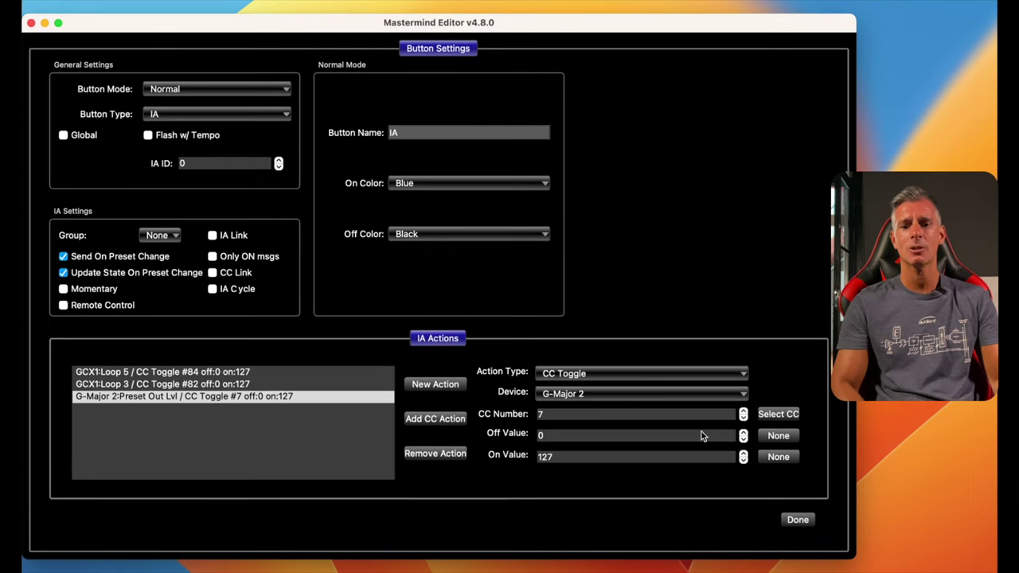
{"action": "left_click", "coordinate": [772, 414]}
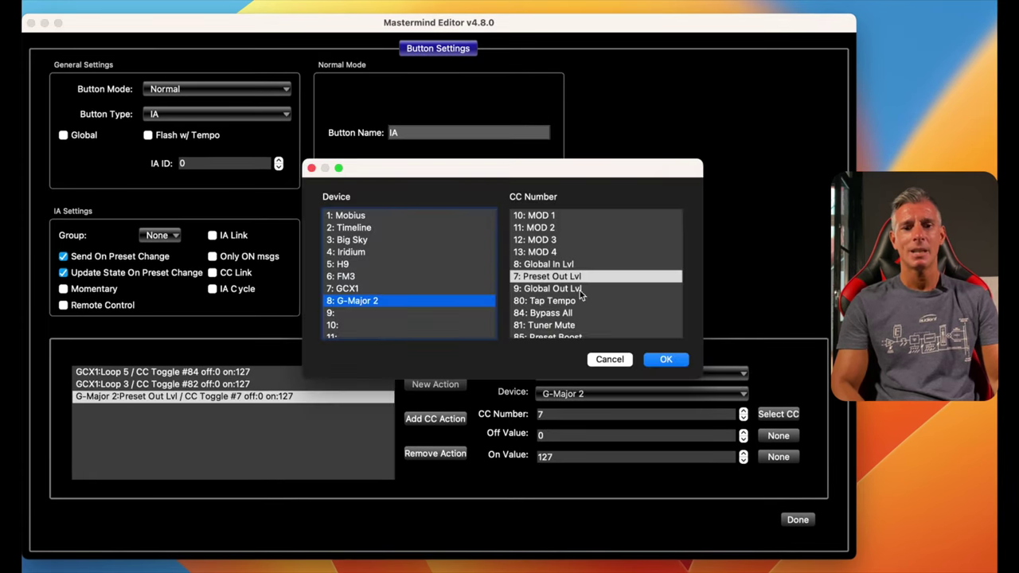
{"action": "scroll", "coordinate": [570, 257], "scroll_direction": "down", "scroll_amount": 5}
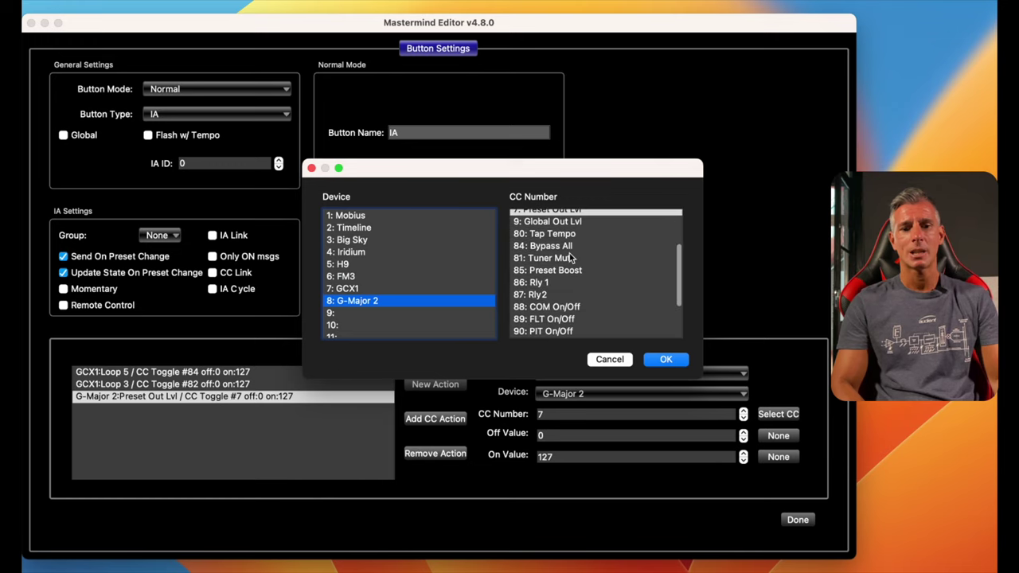
{"action": "scroll", "coordinate": [570, 257], "scroll_direction": "down", "scroll_amount": 2}
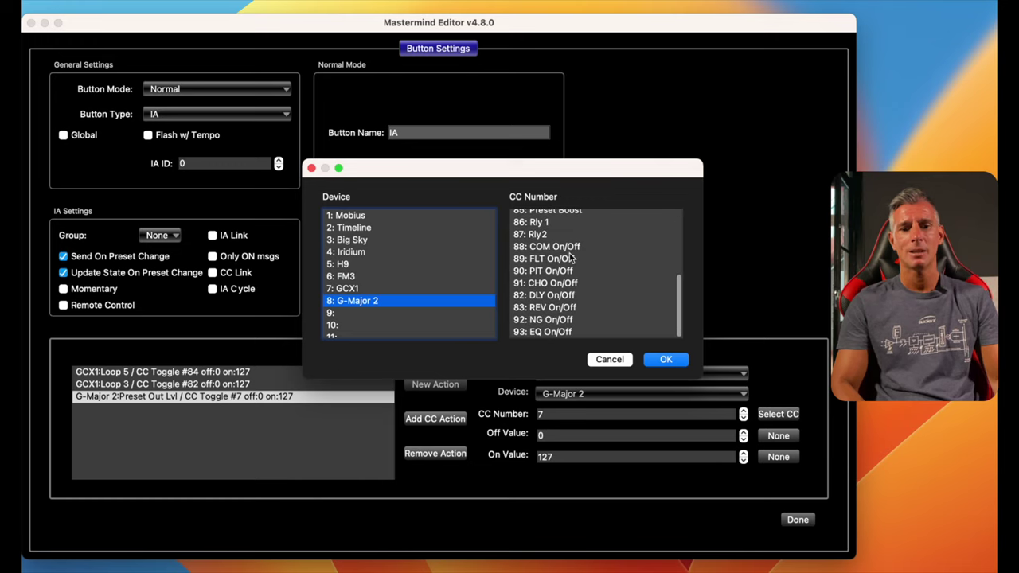
{"action": "left_click", "coordinate": [559, 320]}
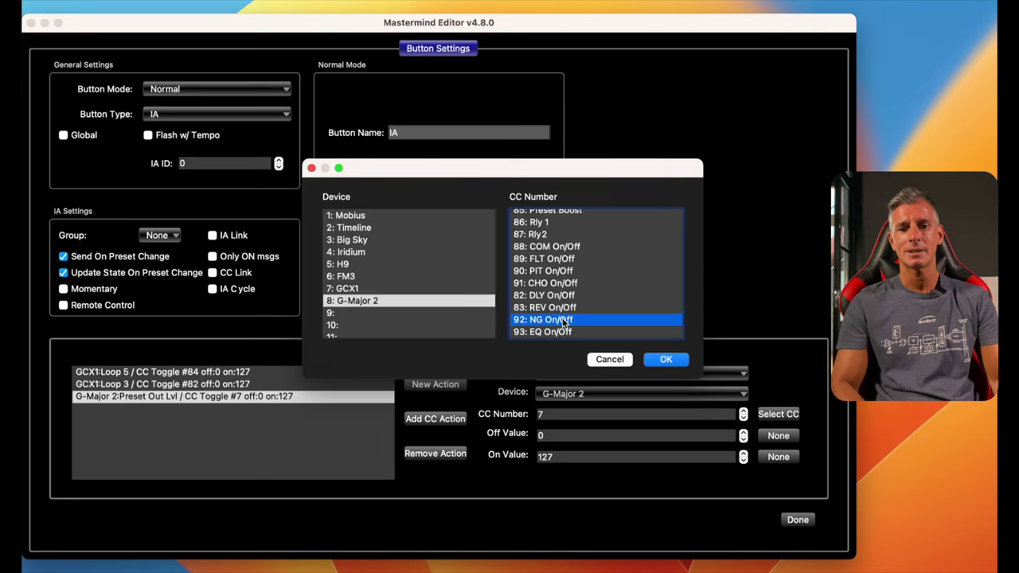
{"action": "left_click", "coordinate": [671, 360]}
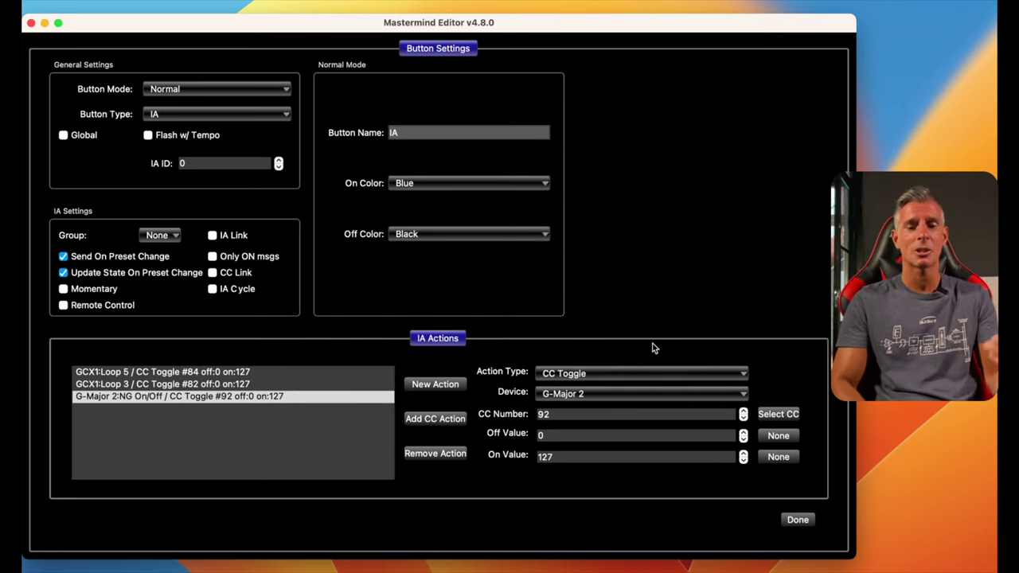
{"action": "left_click", "coordinate": [794, 519]}
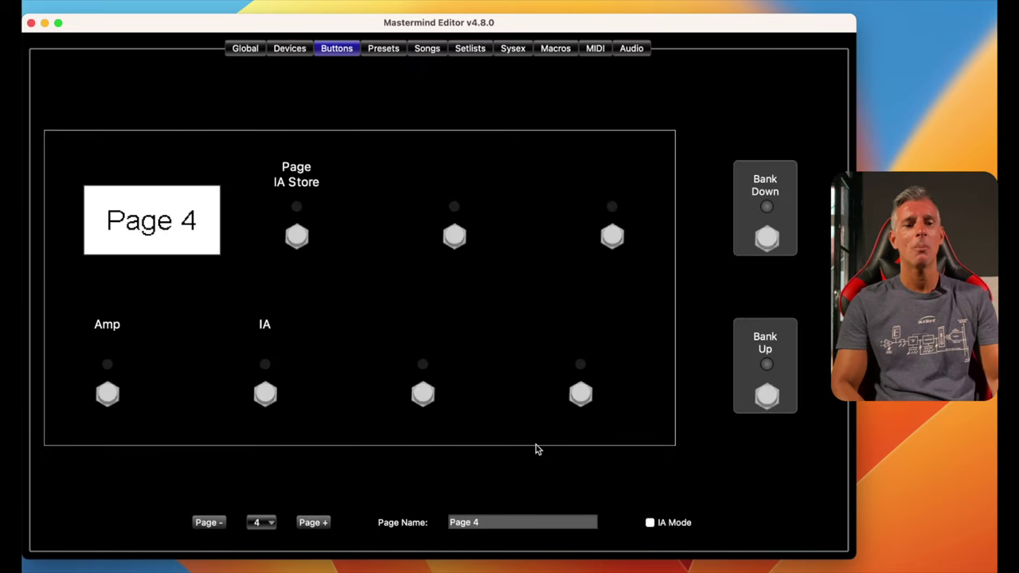
Reopen the settings of the IA button in the lower row of page 4.
{"action": "left_click", "coordinate": [265, 394]}
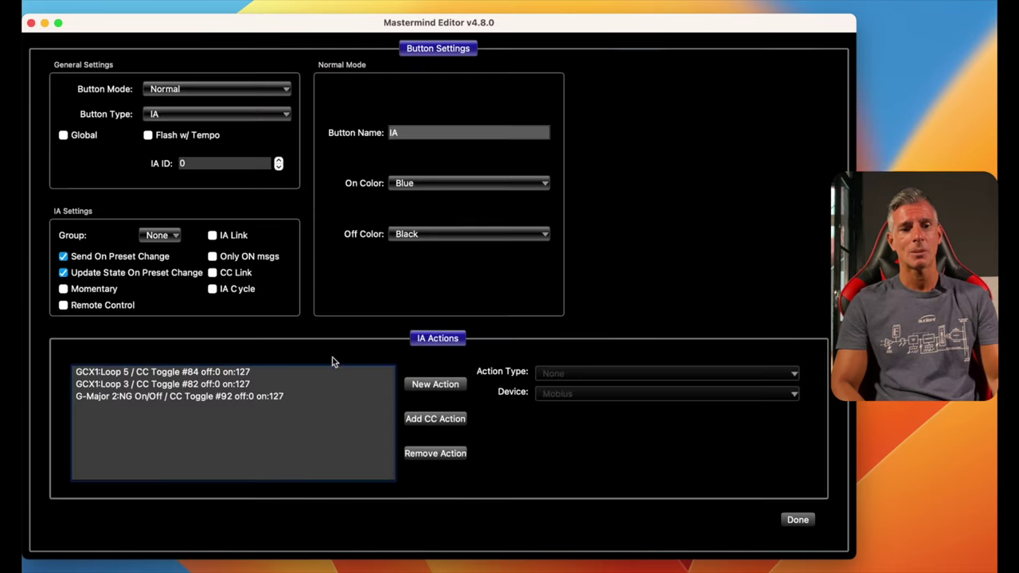
Name the button GCX and finish editing its settings.
{"action": "double_click", "coordinate": [414, 133]}
{"action": "type", "text": "GCX"}
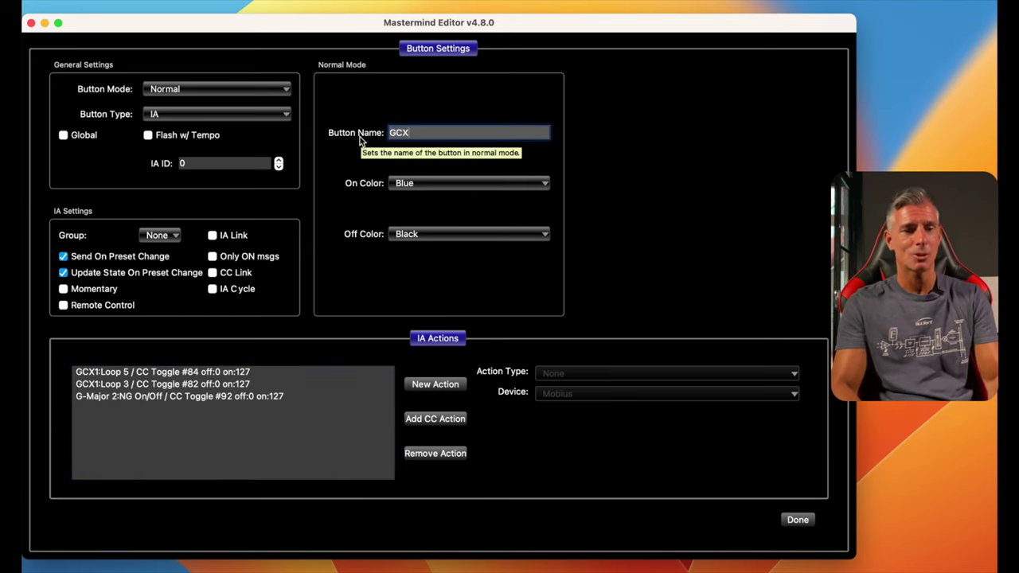
{"action": "key", "text": "Return"}
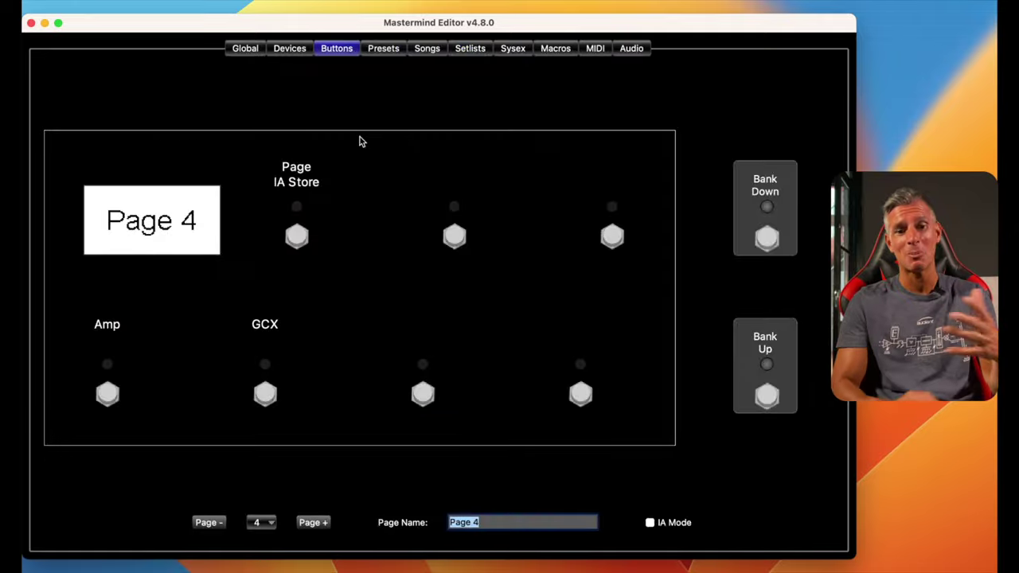
{"action": "left_click", "coordinate": [360, 141]}
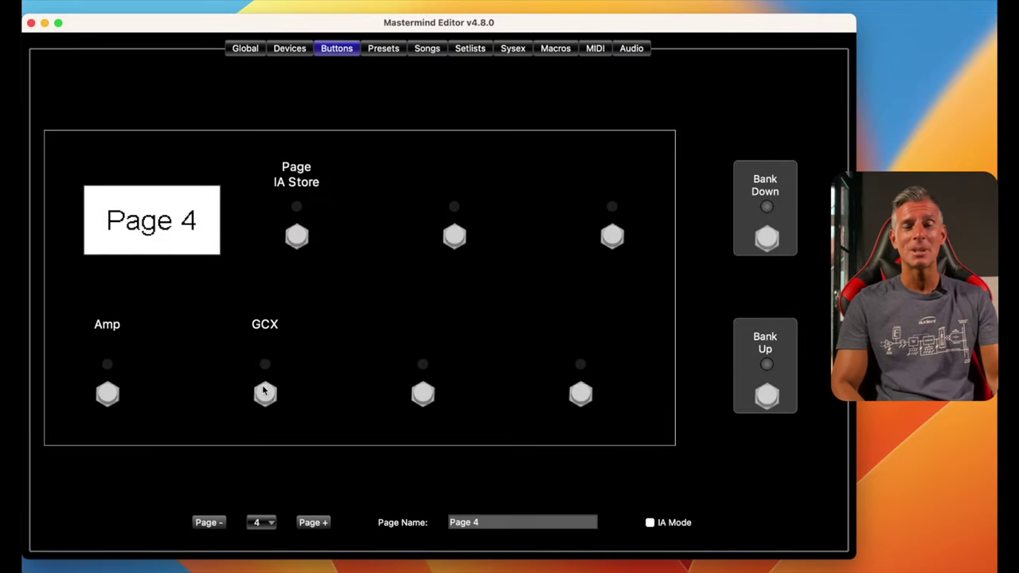
Set the GCX button's on color to Red and its off color to White, and finish editing it.
{"action": "double_click", "coordinate": [265, 396]}
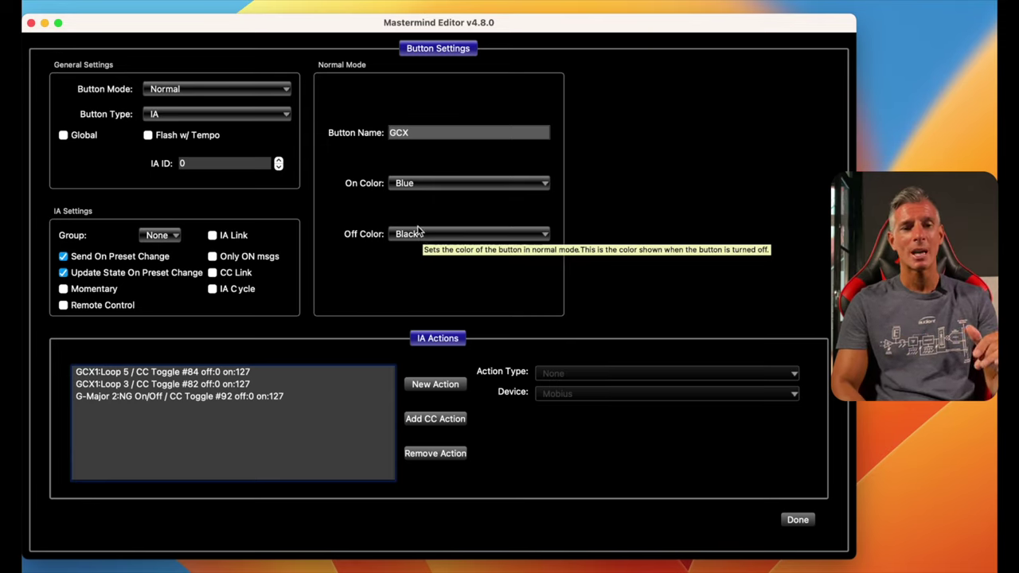
{"action": "left_click", "coordinate": [429, 183]}
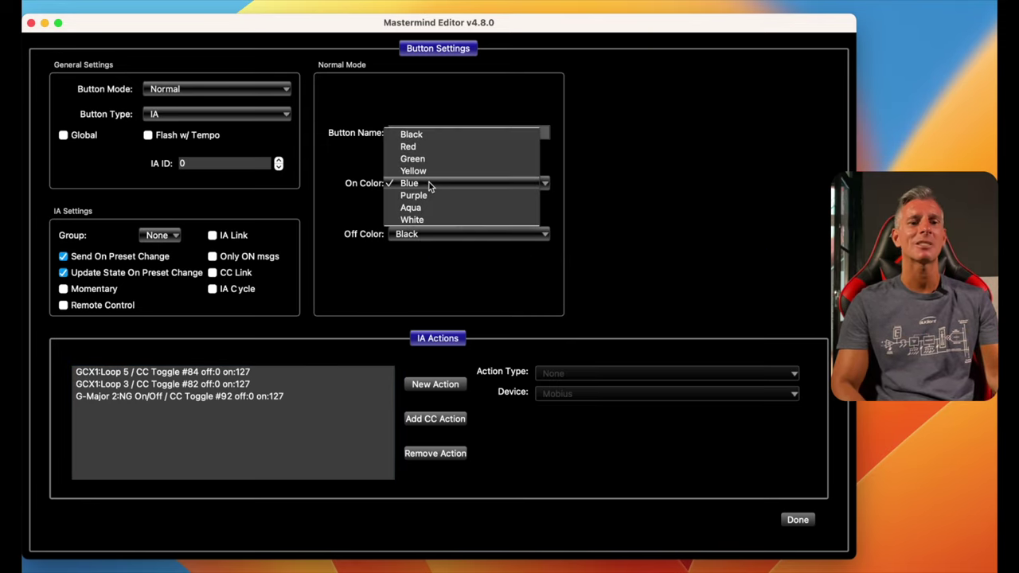
{"action": "left_click", "coordinate": [426, 148]}
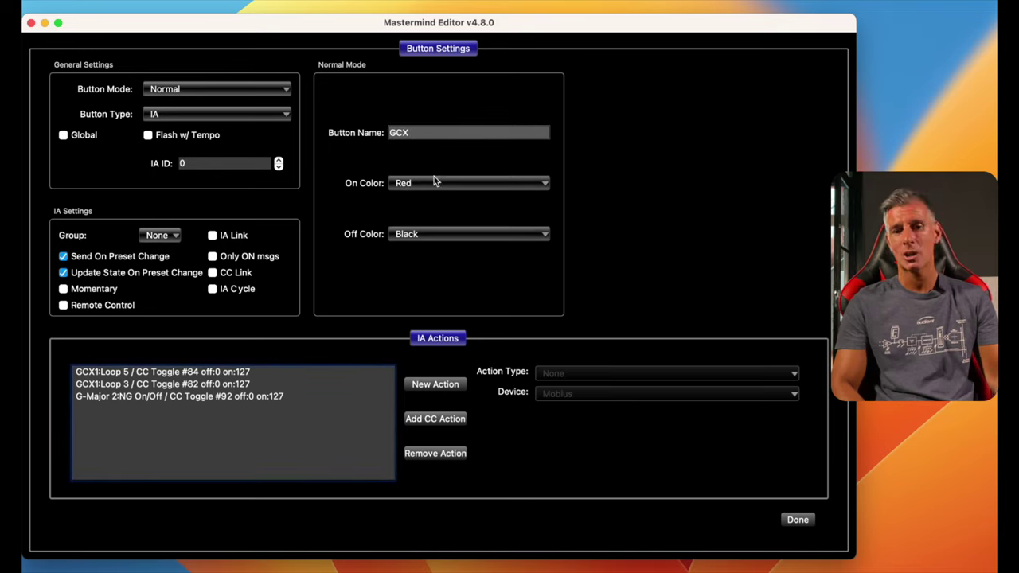
{"action": "left_click", "coordinate": [437, 234]}
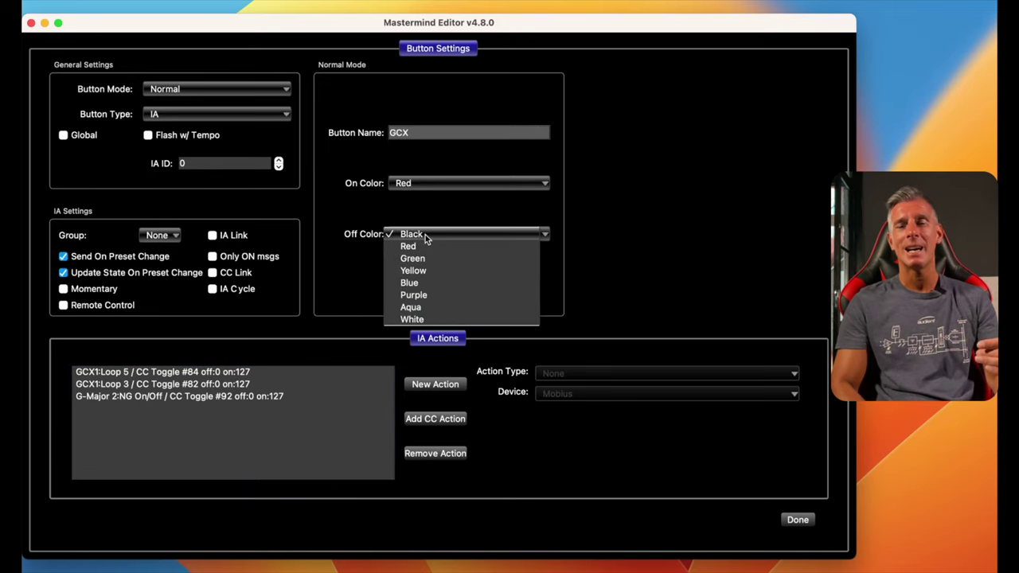
{"action": "left_click", "coordinate": [424, 322]}
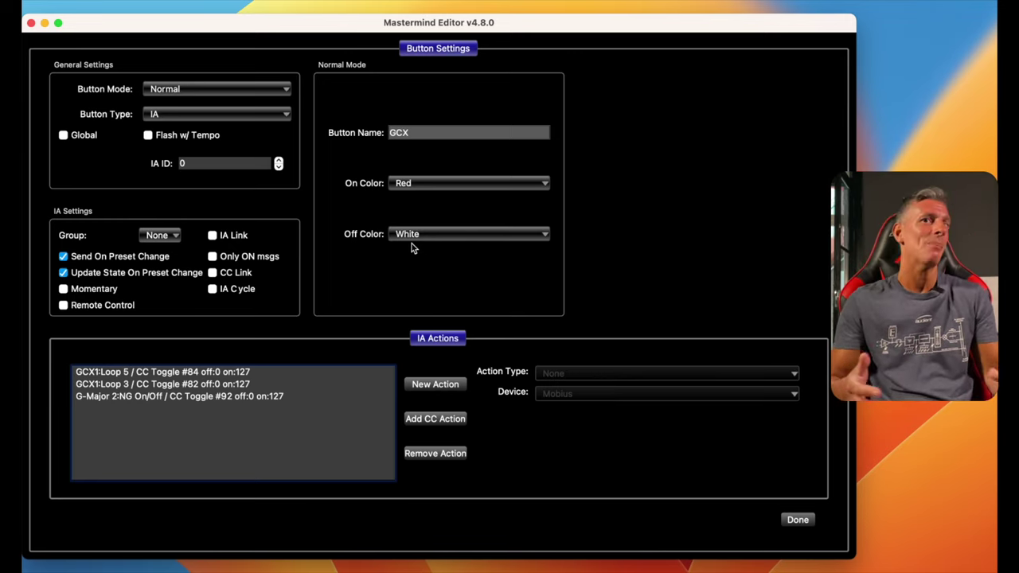
{"action": "left_click", "coordinate": [798, 520]}
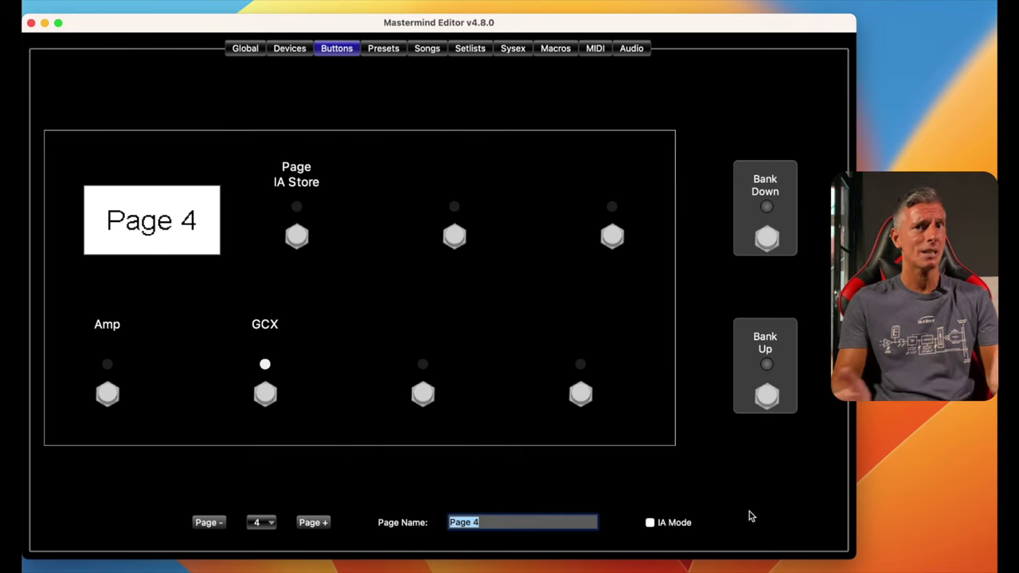
{"action": "left_click", "coordinate": [595, 476]}
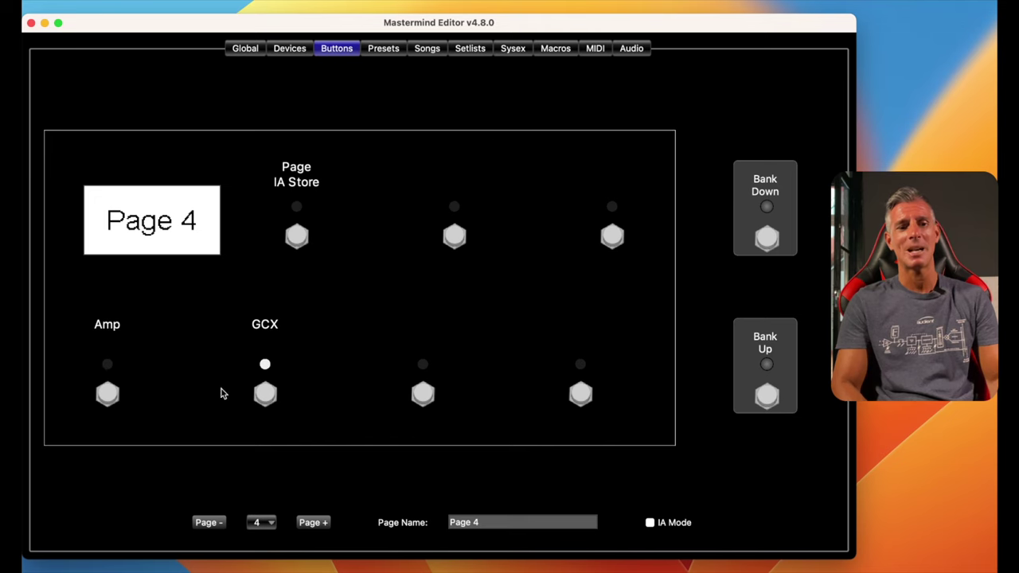
Set the Amp button's off color to White and finish editing it.
{"action": "left_click", "coordinate": [110, 393]}
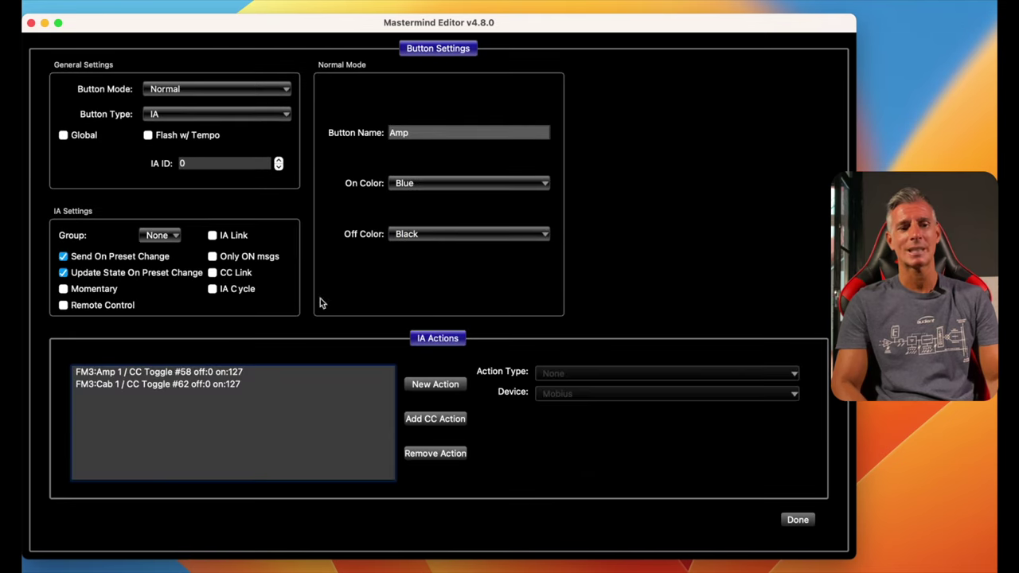
{"action": "left_click", "coordinate": [456, 234]}
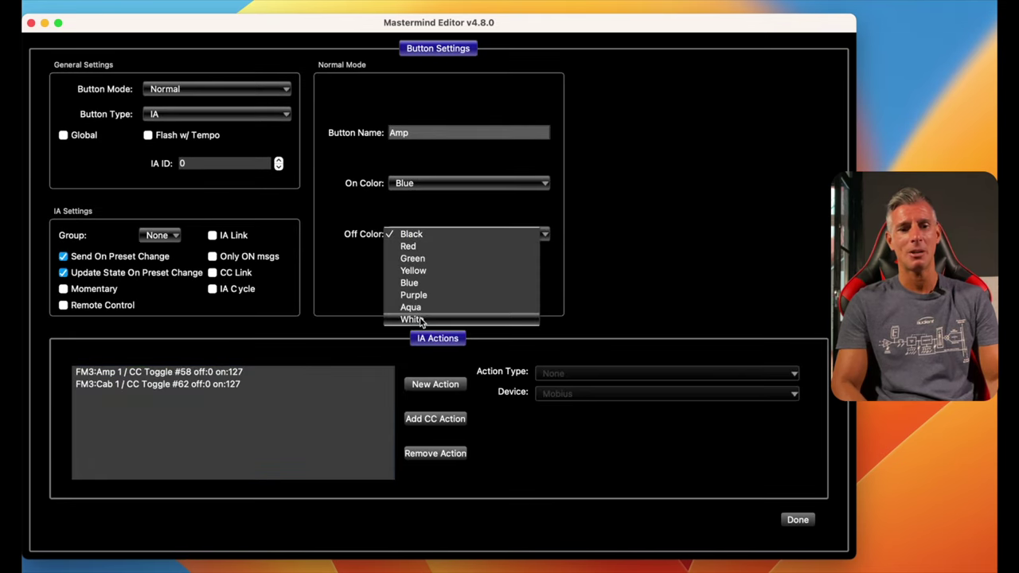
{"action": "left_click", "coordinate": [462, 321]}
{"action": "left_click", "coordinate": [797, 519]}
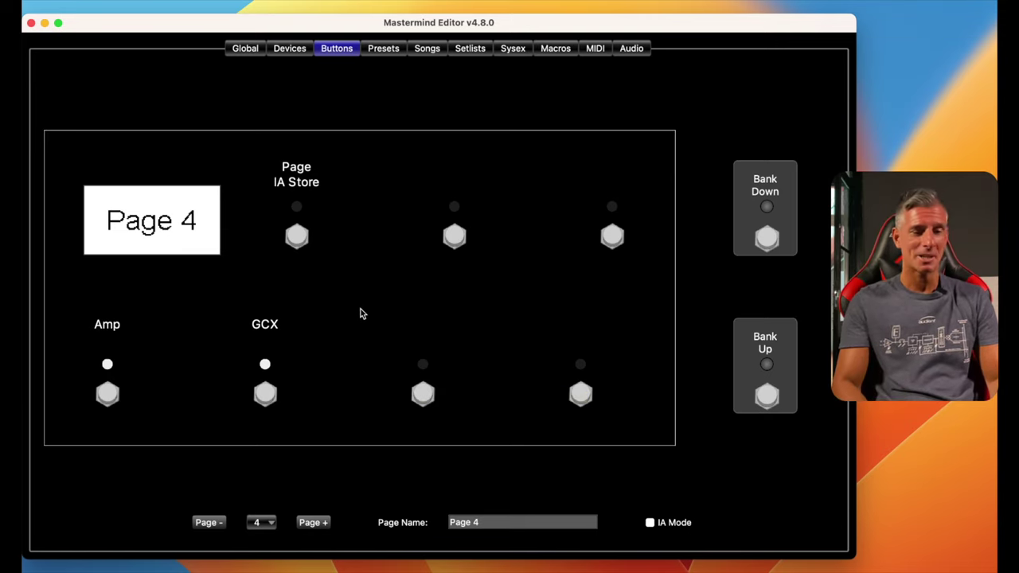
Configure the third button in the lower row of Page 4 as button type Device PC -.
{"action": "double_click", "coordinate": [421, 394]}
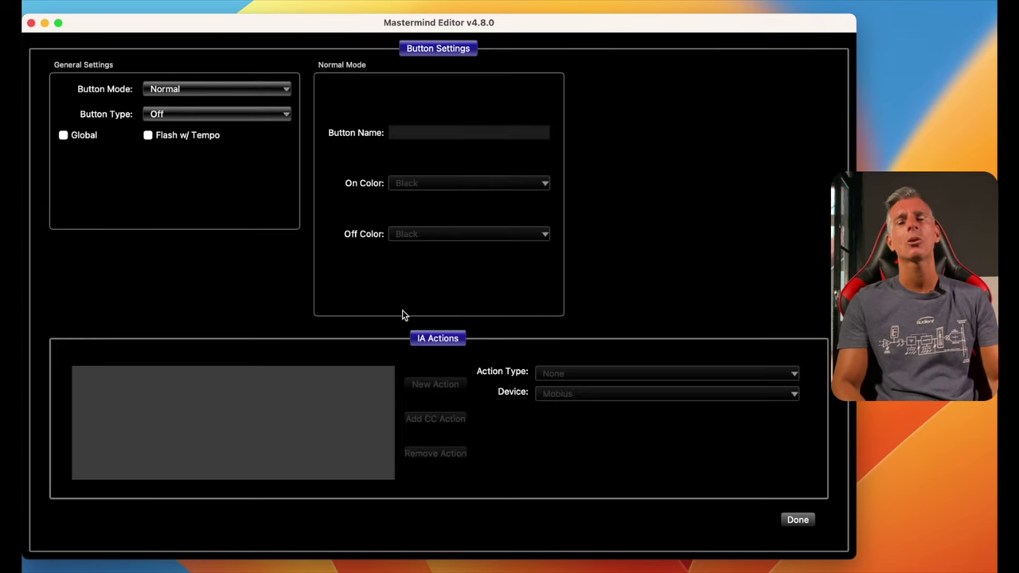
{"action": "left_click", "coordinate": [219, 114]}
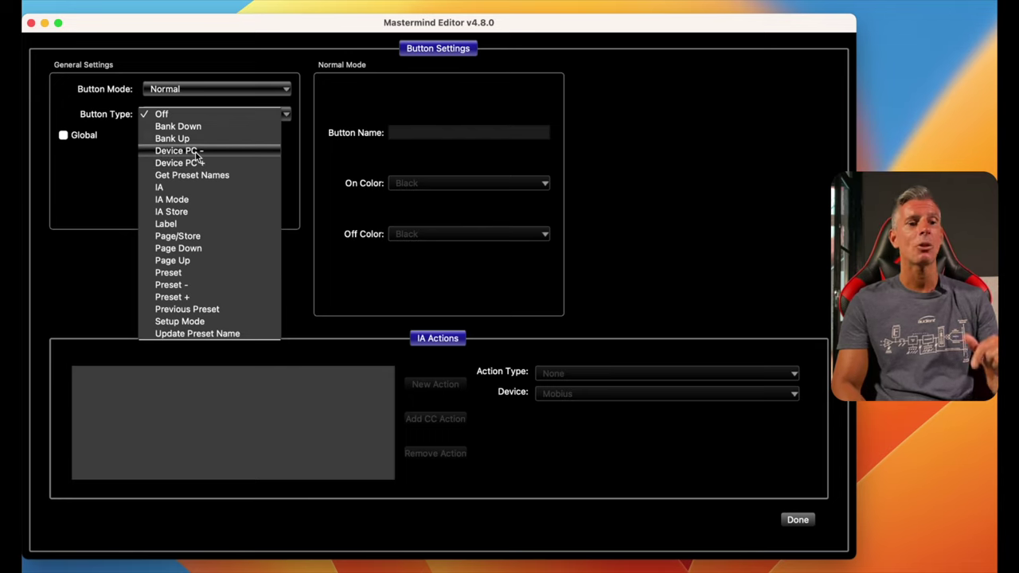
{"action": "left_click", "coordinate": [197, 153]}
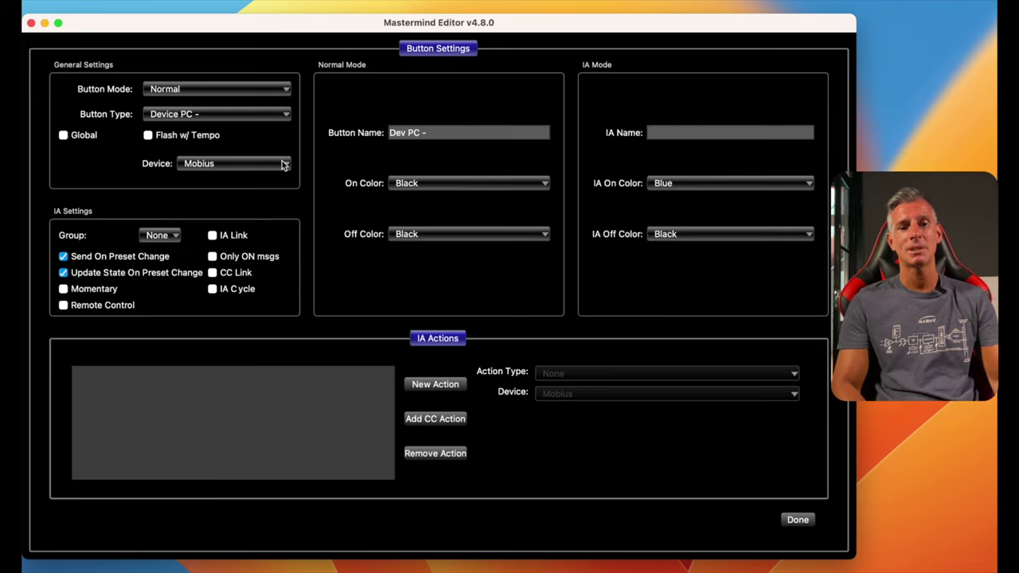
{"action": "left_click", "coordinate": [795, 523]}
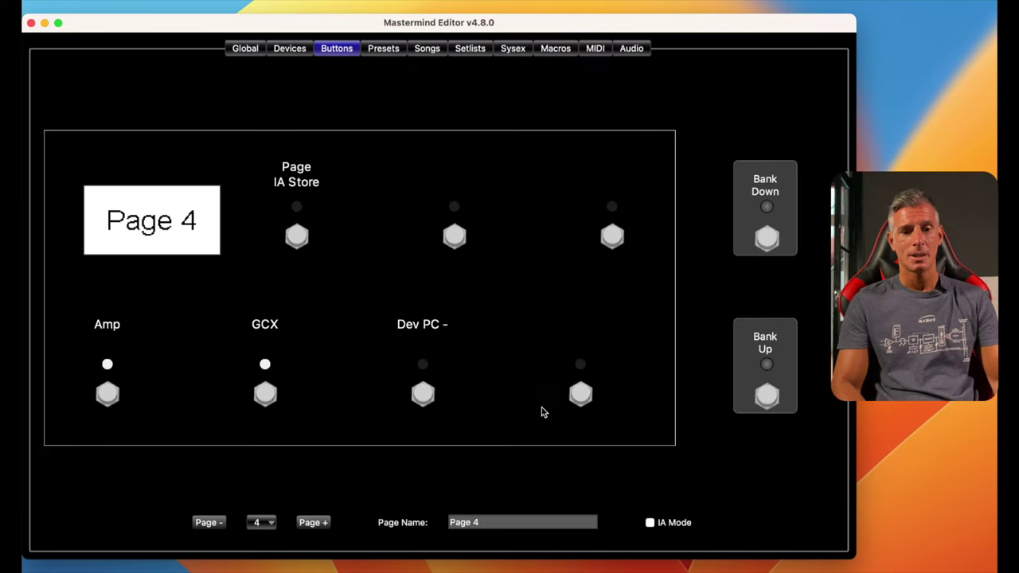
Configure the fourth button in the lower row of Page 4 as button type Device PC +.
{"action": "left_click", "coordinate": [581, 396]}
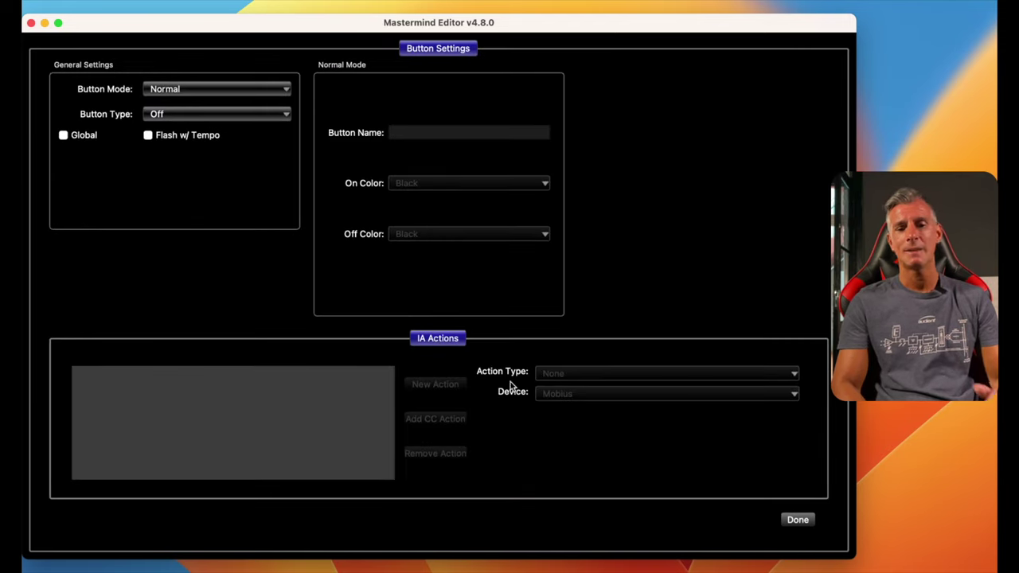
{"action": "left_click", "coordinate": [204, 116]}
{"action": "left_click", "coordinate": [185, 162]}
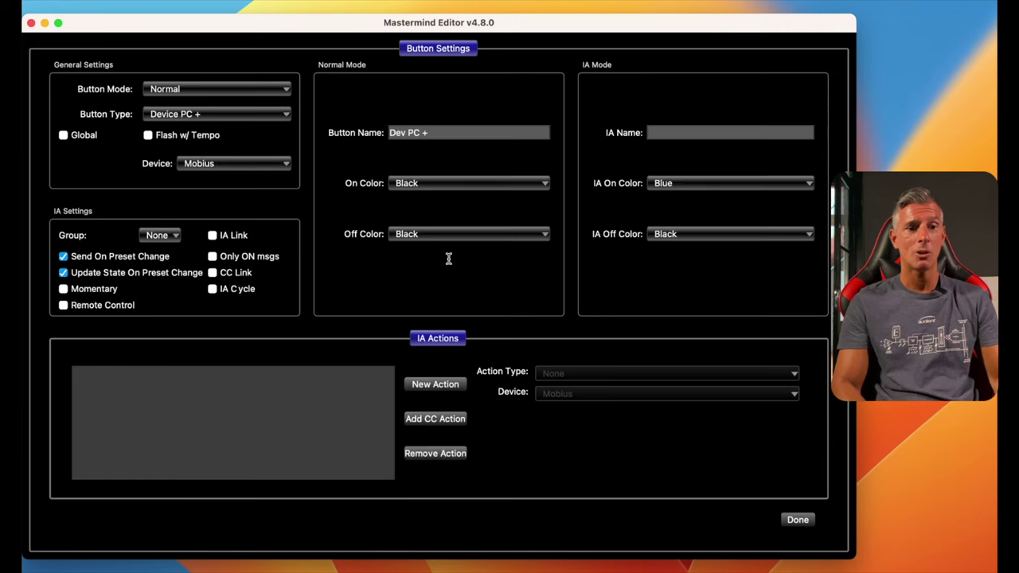
{"action": "left_click", "coordinate": [793, 522]}
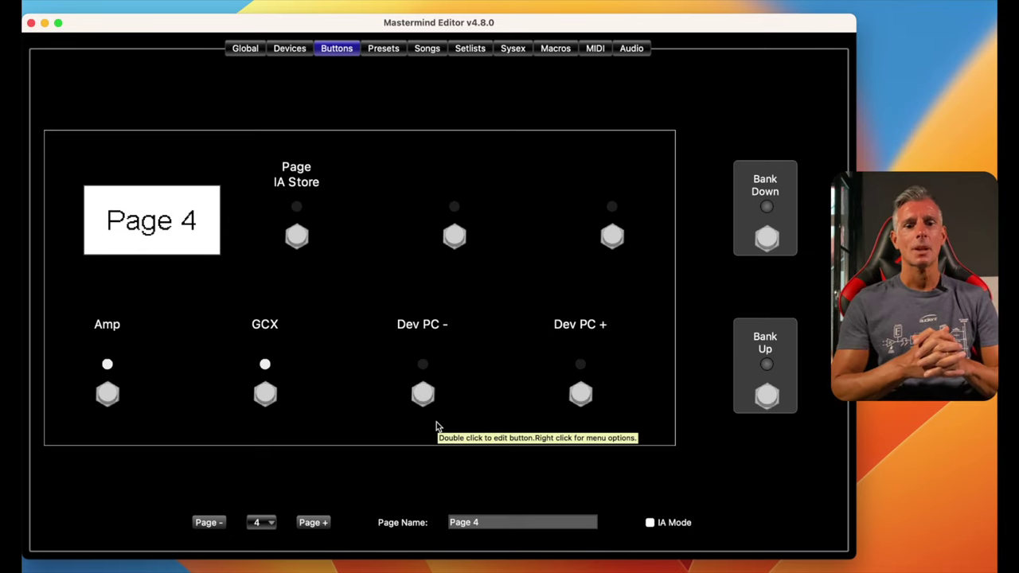
Configure the empty button beside Page IA Store as type IA and add a new action to it.
{"action": "double_click", "coordinate": [455, 236]}
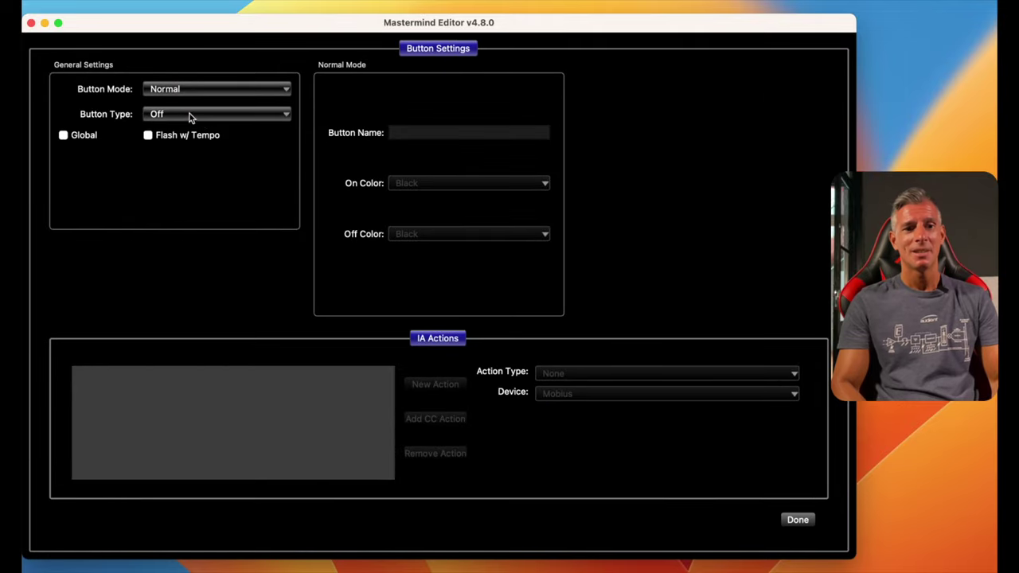
{"action": "left_click", "coordinate": [194, 116]}
{"action": "left_click", "coordinate": [167, 189]}
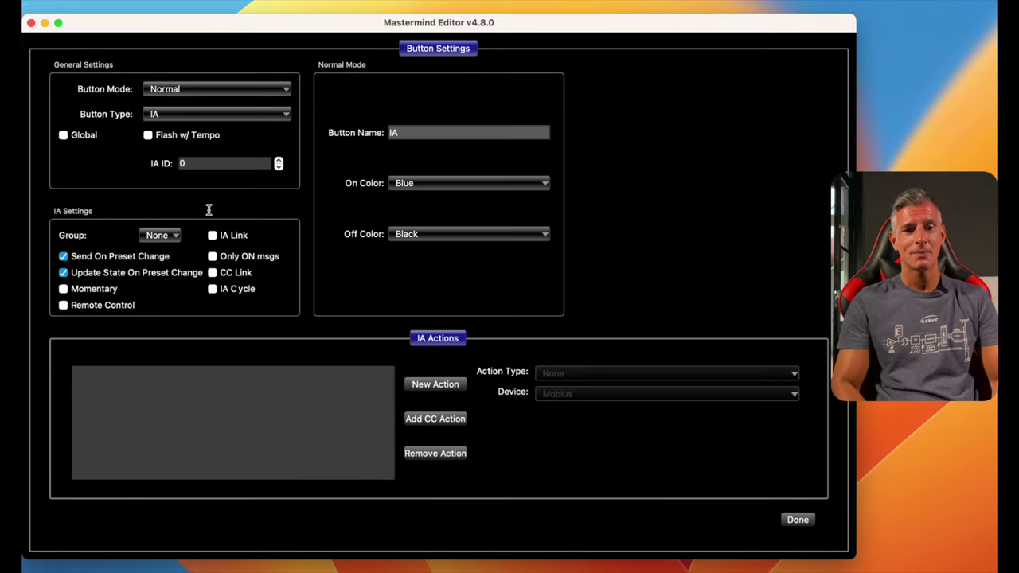
{"action": "left_click", "coordinate": [434, 390]}
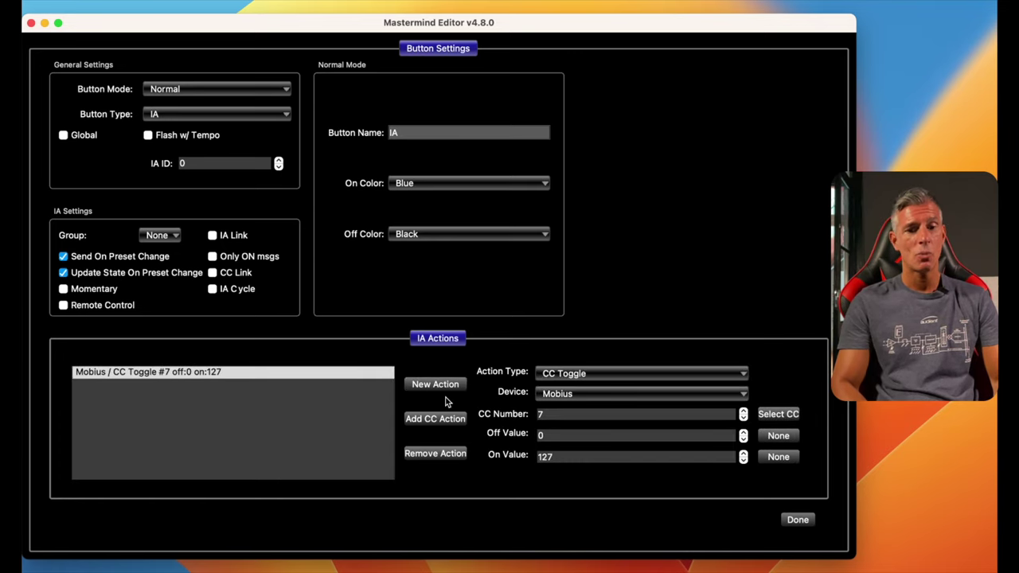
Set the new CC Toggle action's device to H9.
{"action": "left_click", "coordinate": [580, 395]}
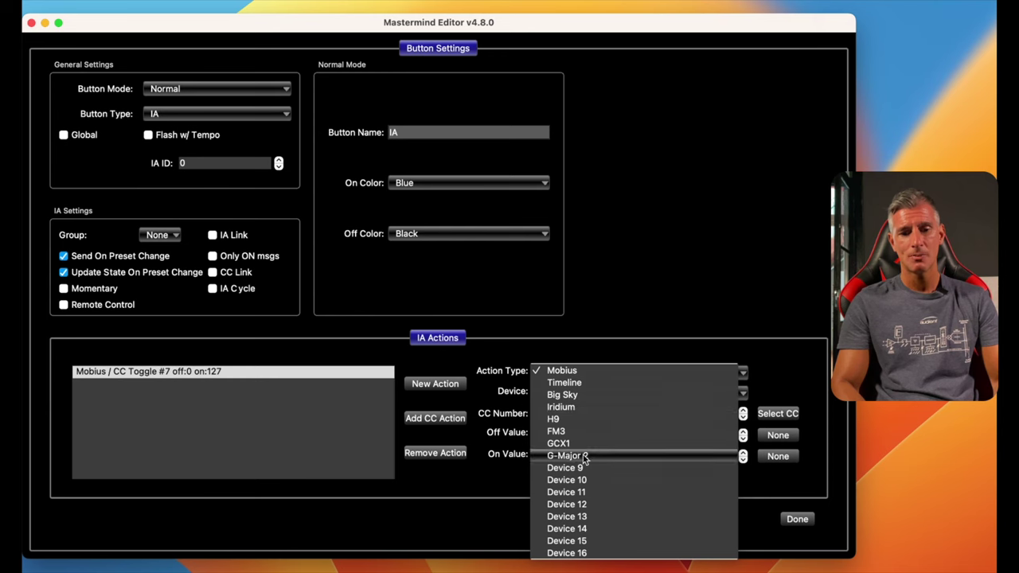
{"action": "left_click", "coordinate": [559, 418]}
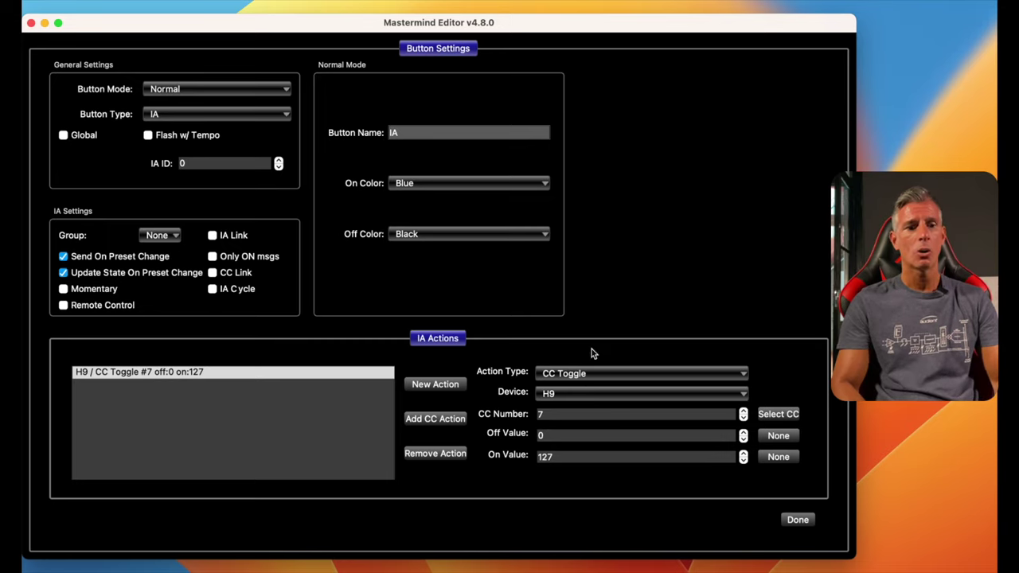
{"action": "left_click", "coordinate": [577, 396]}
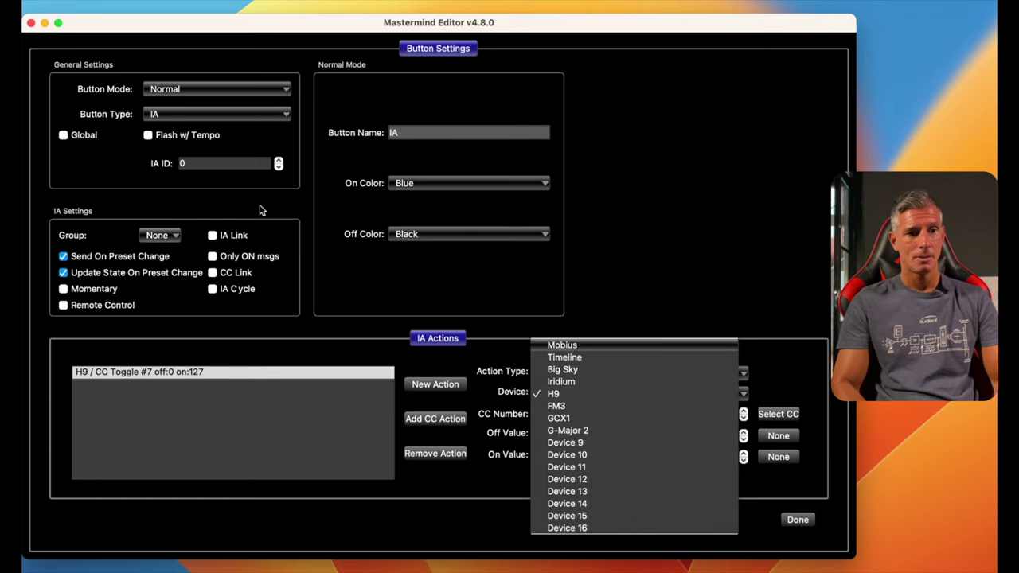
{"action": "left_click", "coordinate": [350, 371]}
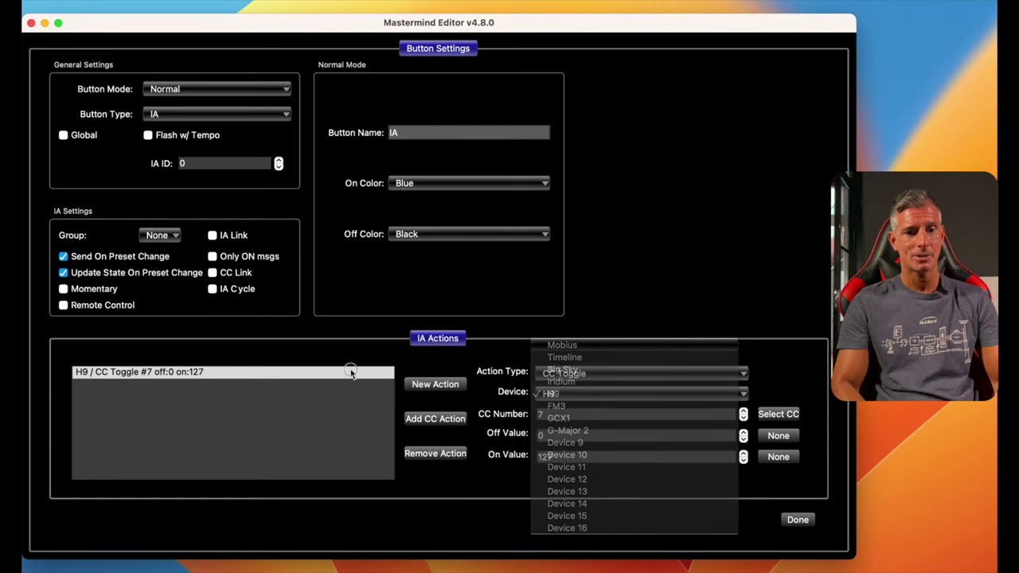
Change the action to type Audio with subtype Loop and number 7.
{"action": "left_click", "coordinate": [592, 374]}
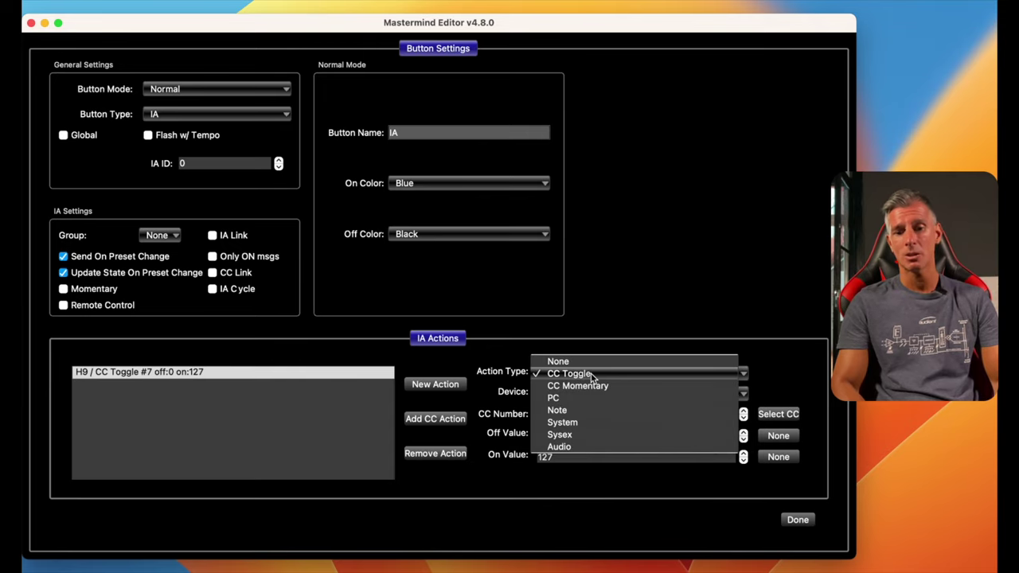
{"action": "left_click", "coordinate": [570, 451]}
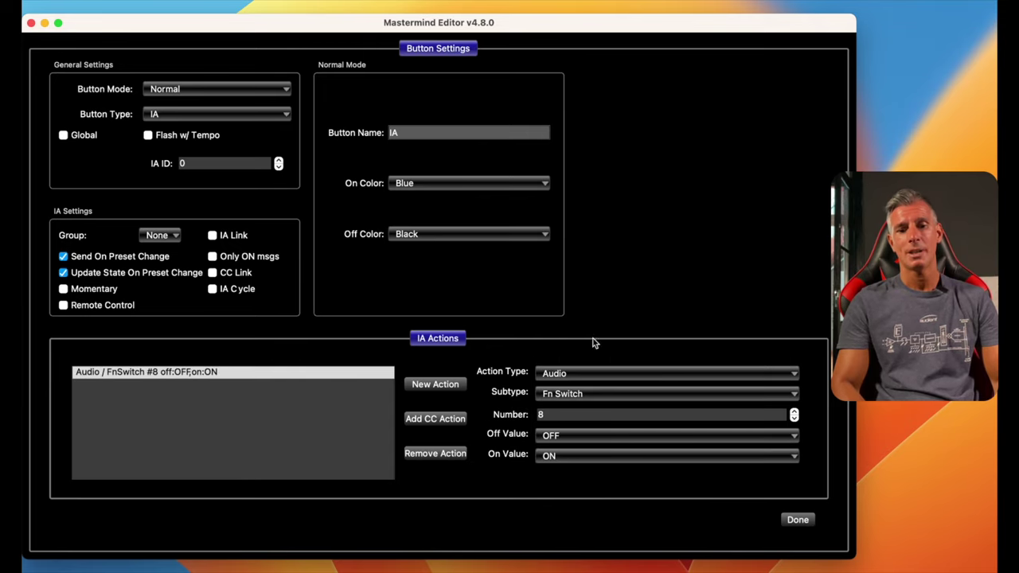
{"action": "left_click", "coordinate": [575, 396]}
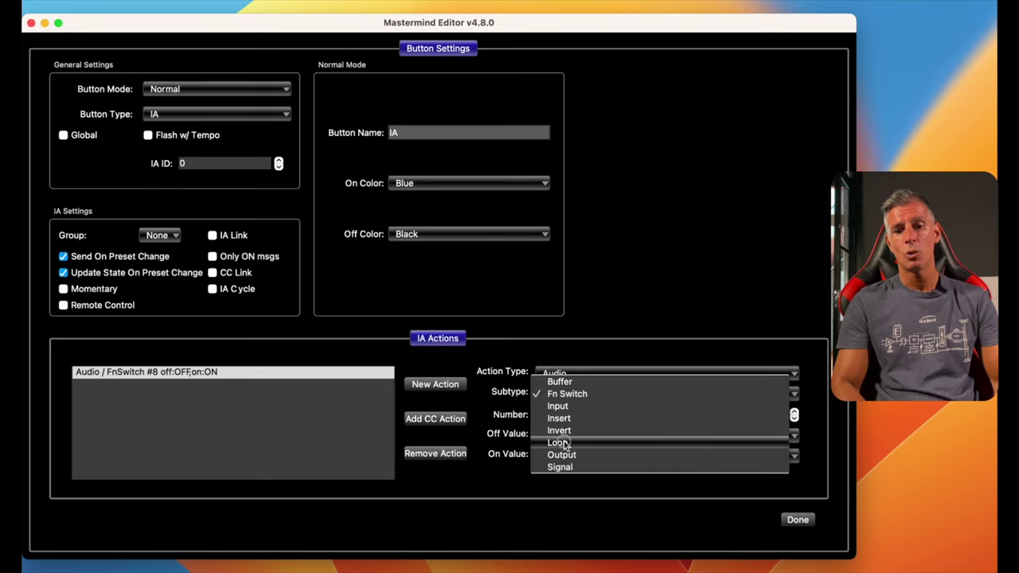
{"action": "left_click", "coordinate": [564, 444]}
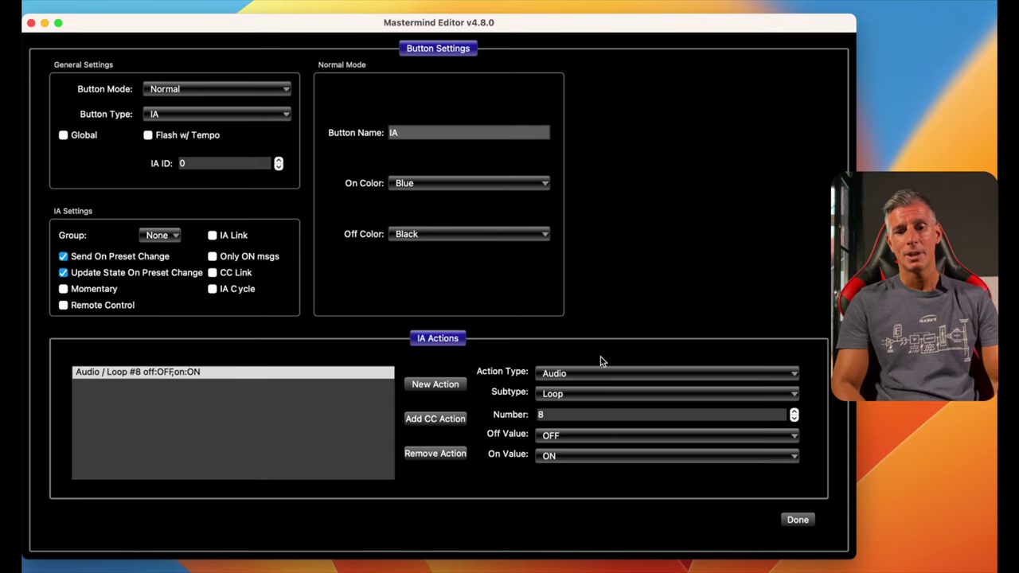
{"action": "left_click", "coordinate": [794, 420]}
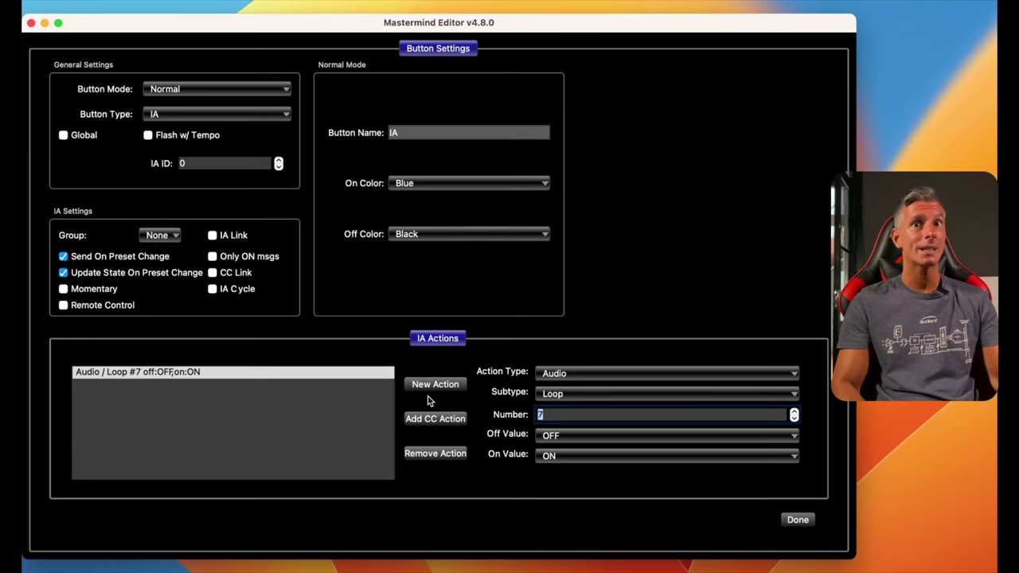
Change the action back to type CC Toggle and set its device to H9.
{"action": "left_click", "coordinate": [556, 376]}
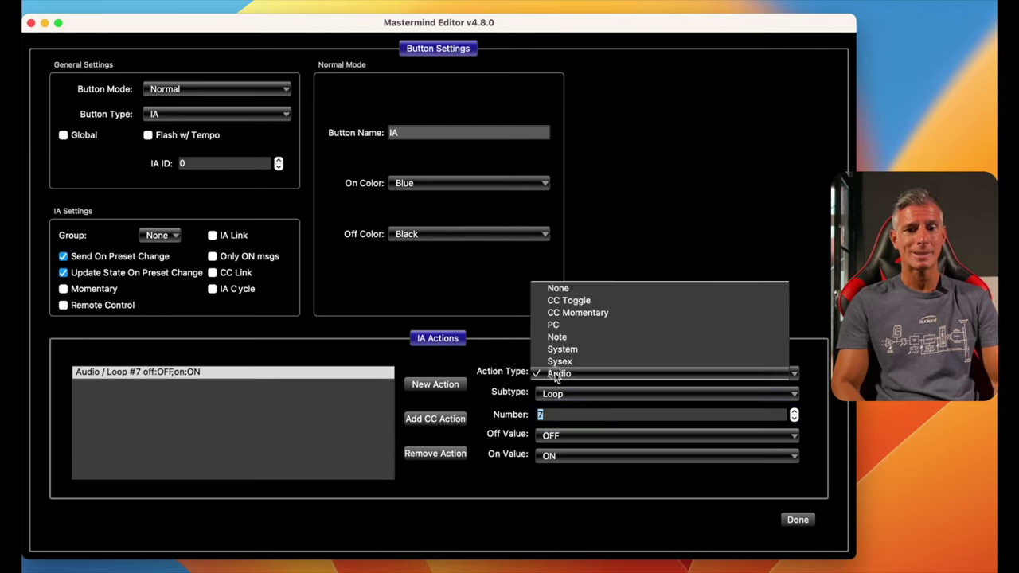
{"action": "left_click", "coordinate": [588, 302]}
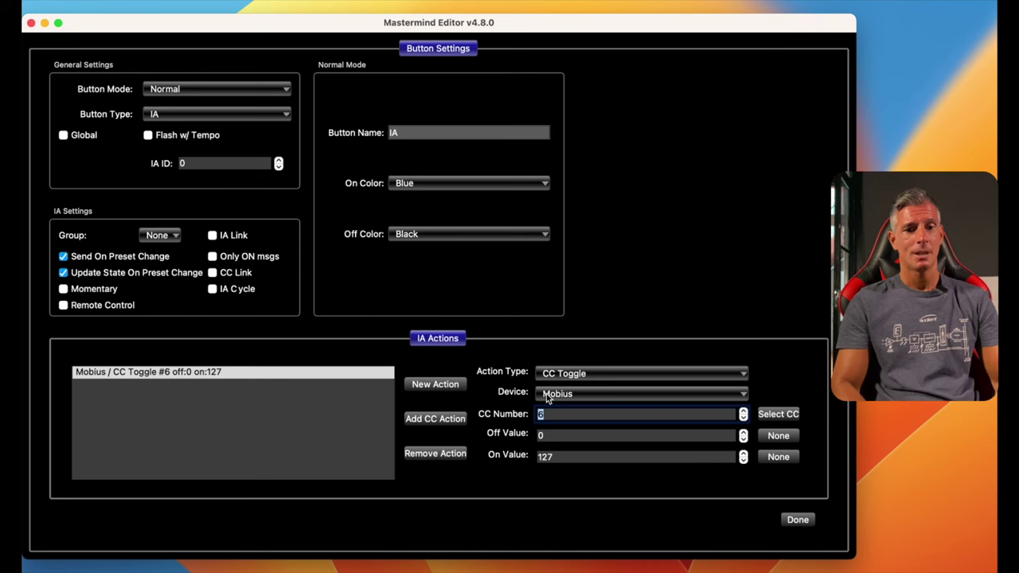
{"action": "left_click", "coordinate": [578, 389]}
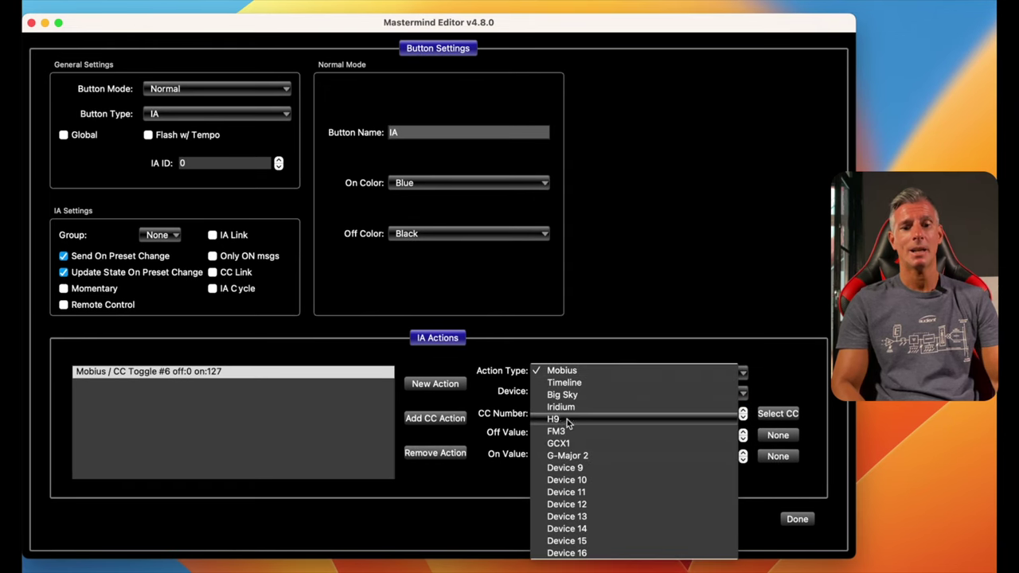
{"action": "left_click", "coordinate": [567, 419]}
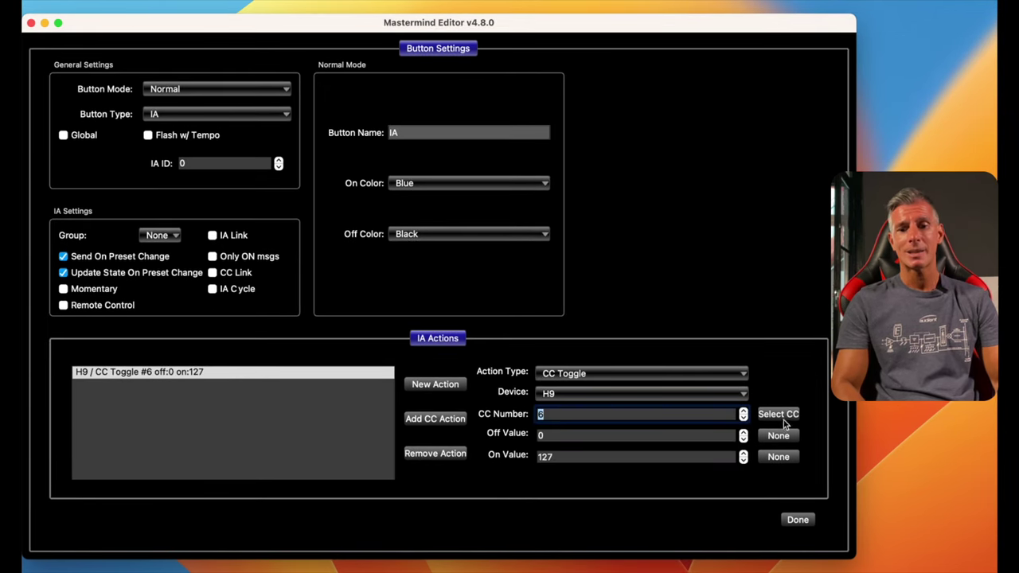
Assign the H9's CC number 18: Active to the CC Toggle action.
{"action": "left_click", "coordinate": [775, 403]}
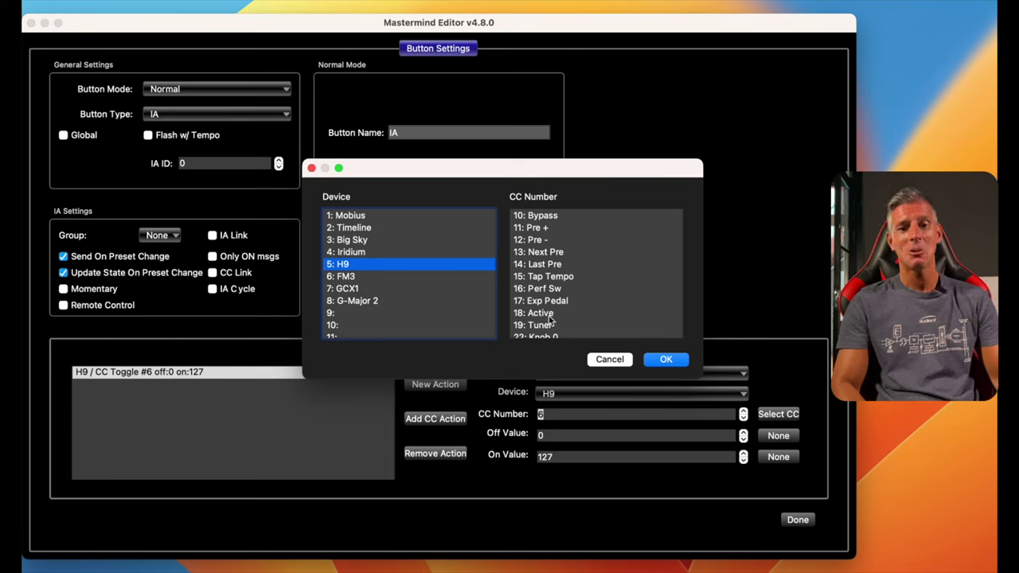
{"action": "scroll", "coordinate": [548, 250], "scroll_direction": "down", "scroll_amount": 3}
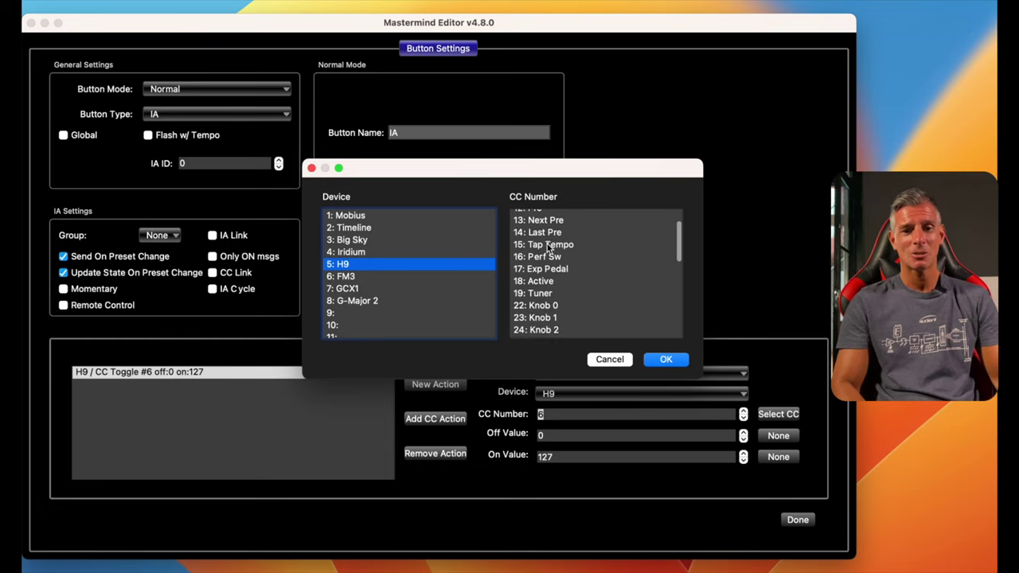
{"action": "scroll", "coordinate": [548, 250], "scroll_direction": "down", "scroll_amount": 8}
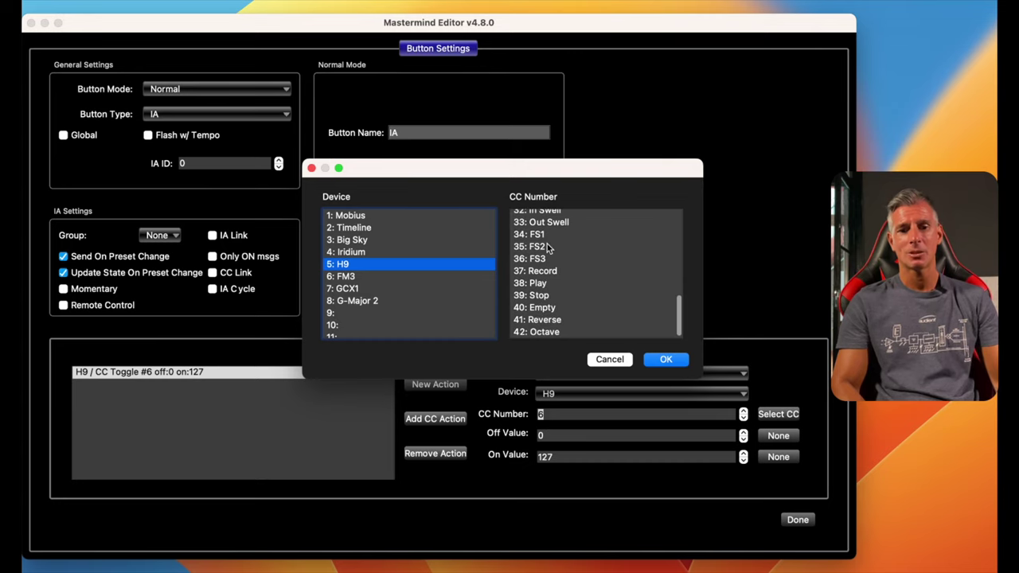
{"action": "scroll", "coordinate": [548, 250], "scroll_direction": "up", "scroll_amount": 8}
{"action": "scroll", "coordinate": [548, 250], "scroll_direction": "up", "scroll_amount": 2}
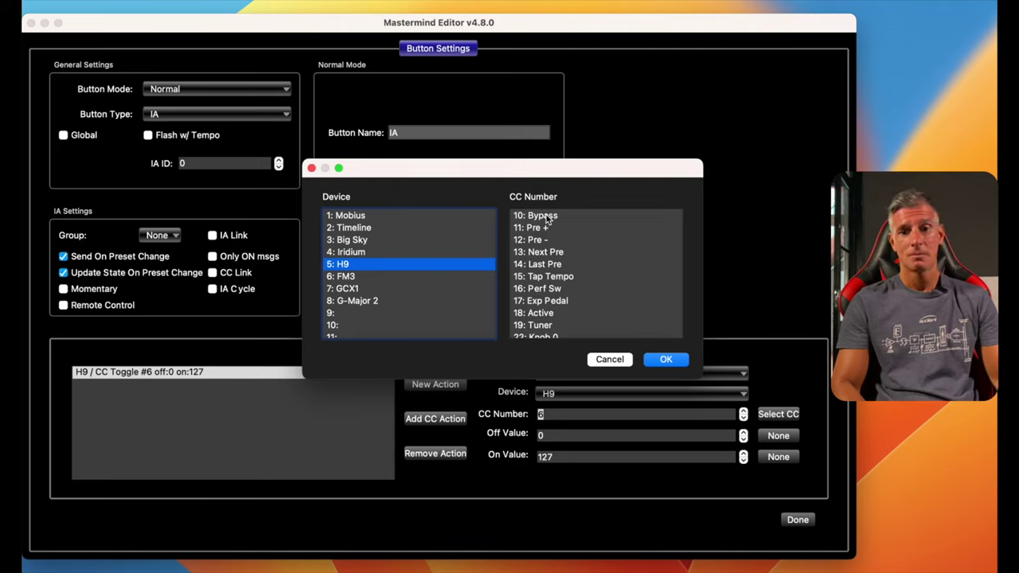
{"action": "left_click", "coordinate": [546, 215]}
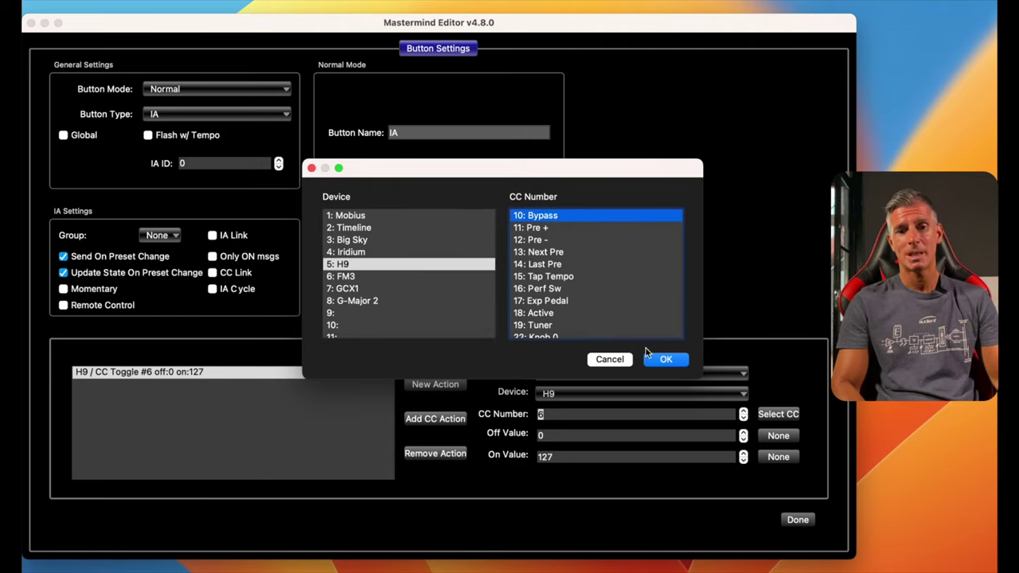
{"action": "left_click", "coordinate": [545, 314]}
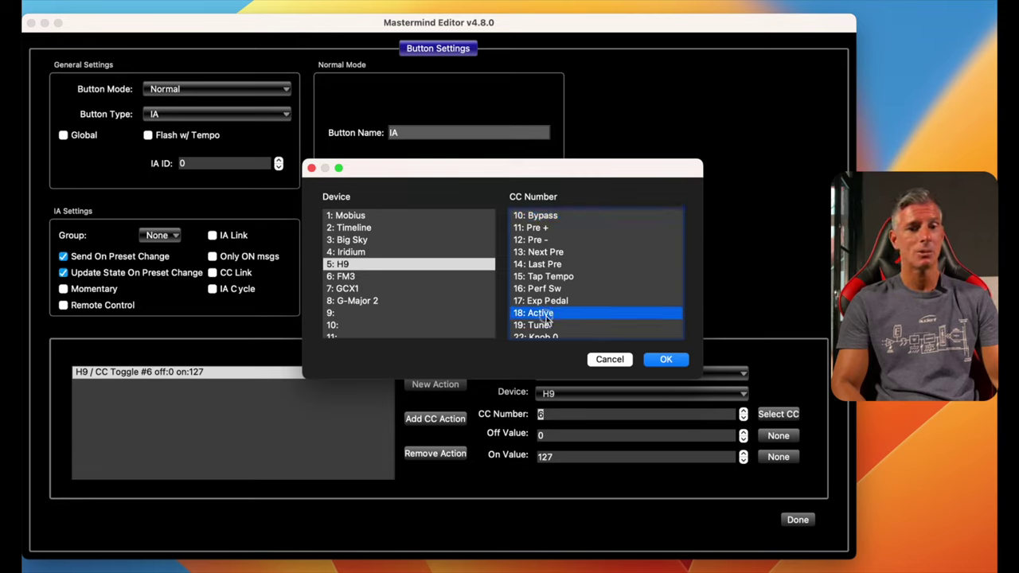
{"action": "left_click", "coordinate": [673, 360]}
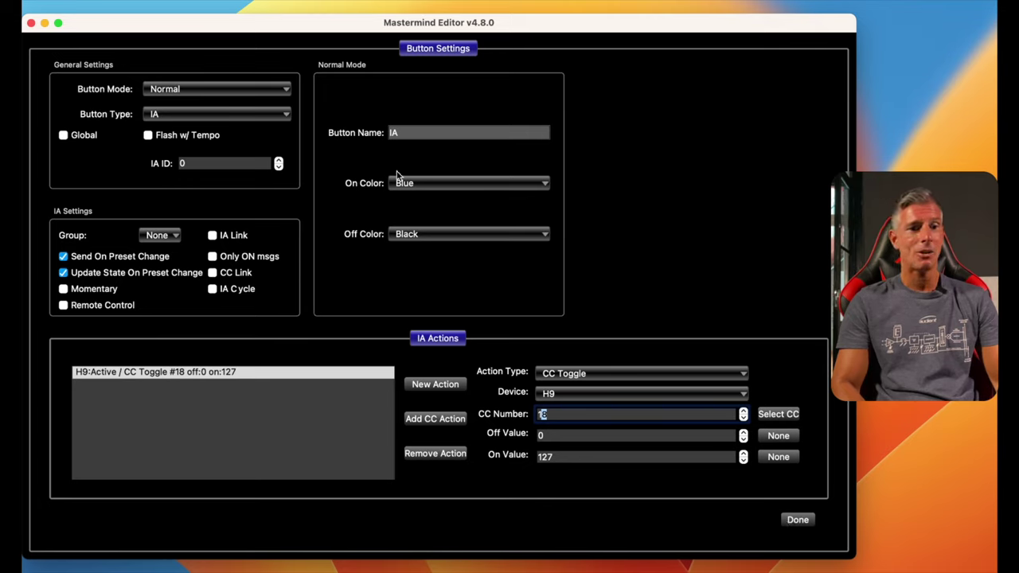
Rename the IA button as H9 Max and return to the Page 4 button layout.
{"action": "left_click", "coordinate": [406, 133]}
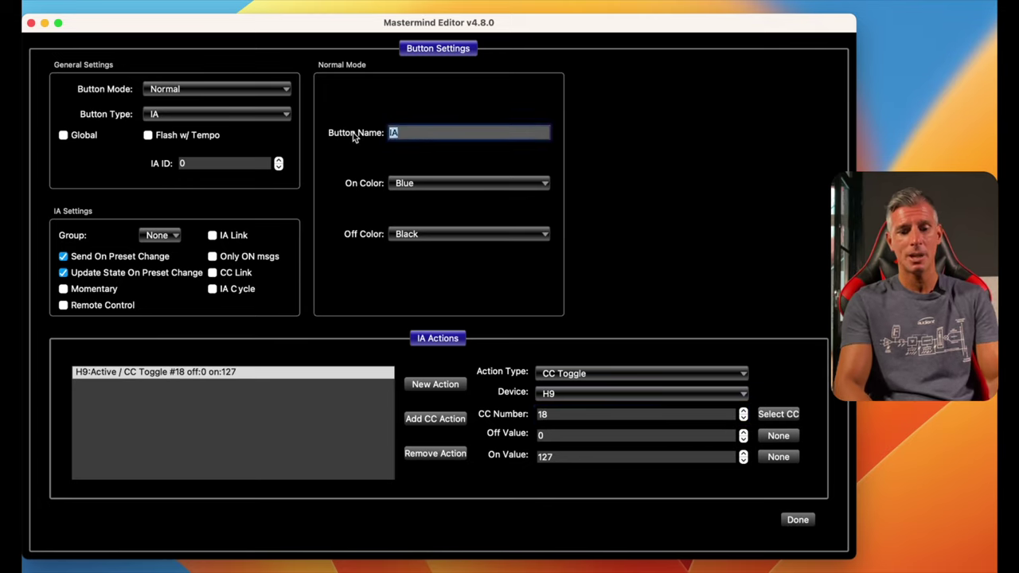
{"action": "type", "text": "H9 Ma"}
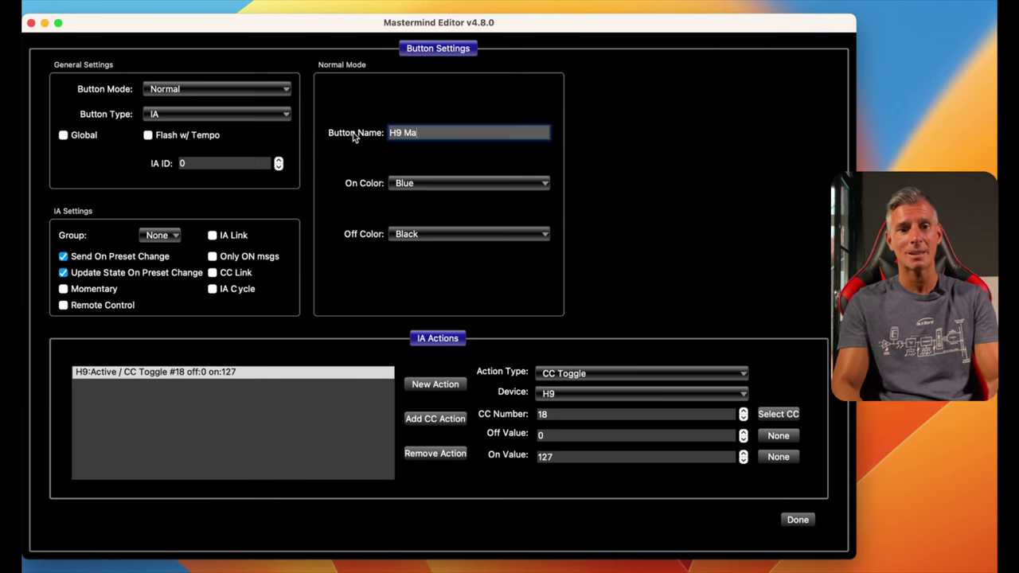
{"action": "type", "text": "x"}
{"action": "key", "text": "Return"}
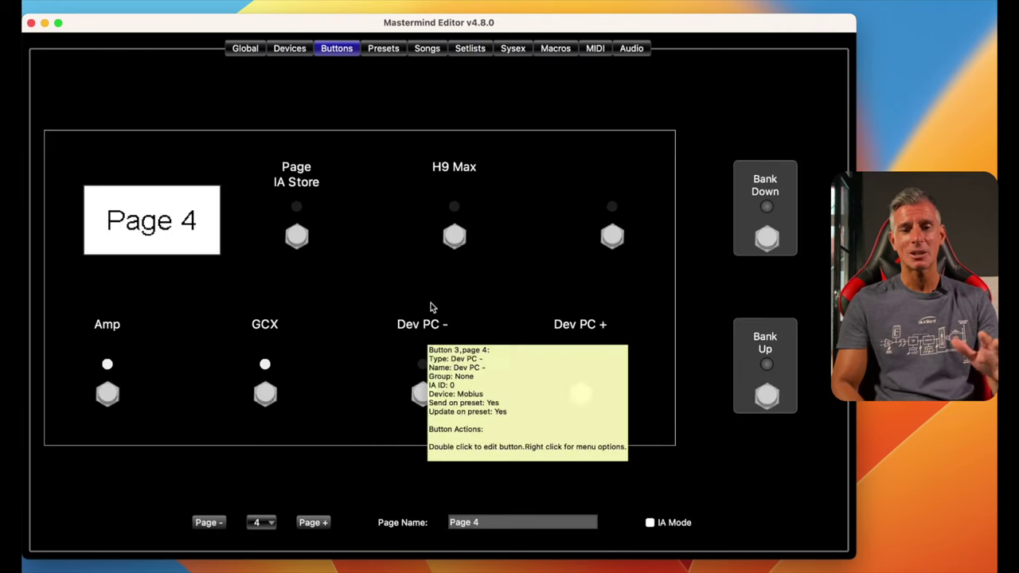
Add a CC Toggle action to the Dev PC - button for device H9 with CC number 12: Pre -.
{"action": "mouse_move", "coordinate": [450, 248]}
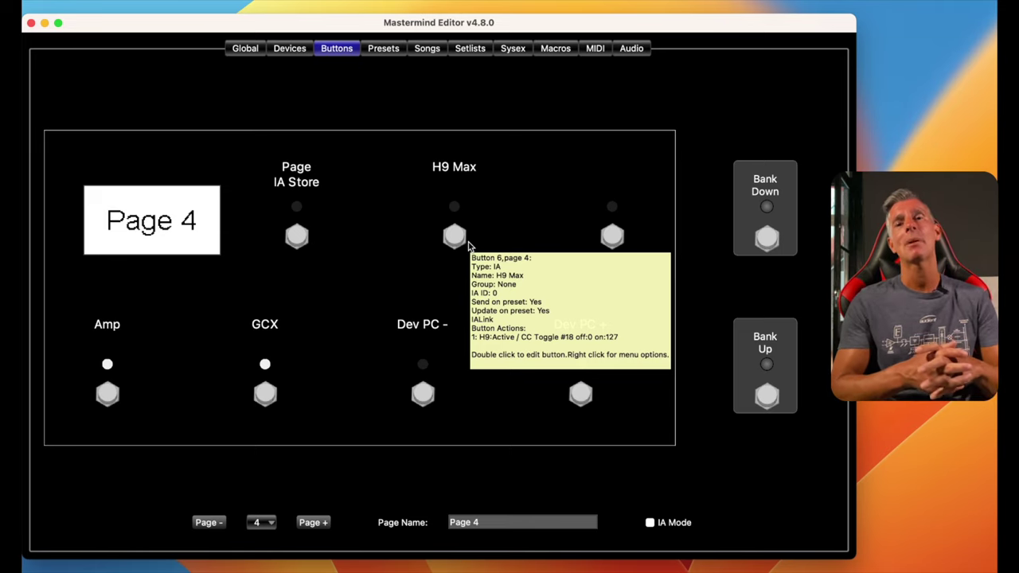
{"action": "double_click", "coordinate": [423, 394]}
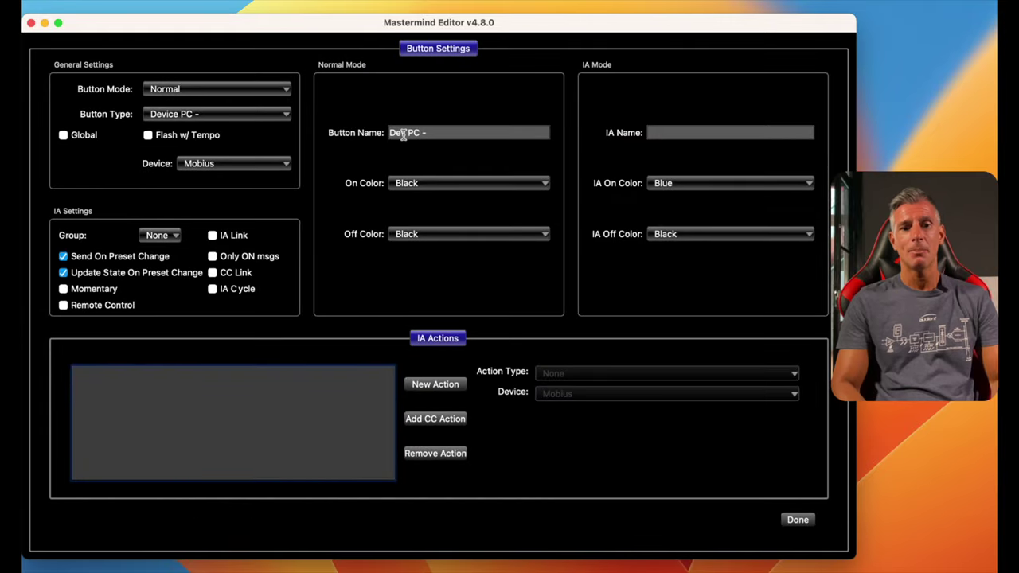
{"action": "left_click", "coordinate": [431, 386]}
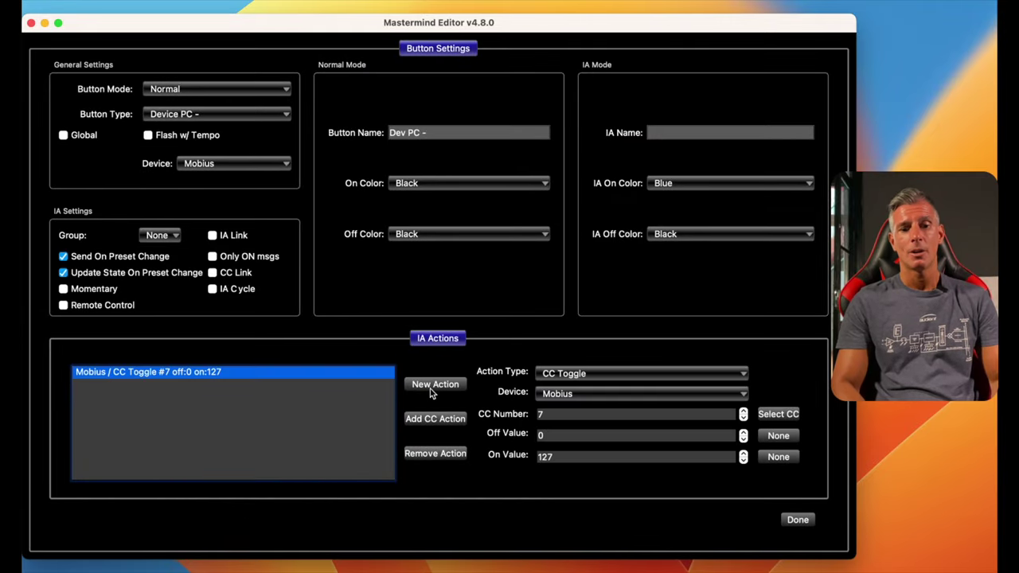
{"action": "left_click", "coordinate": [567, 394]}
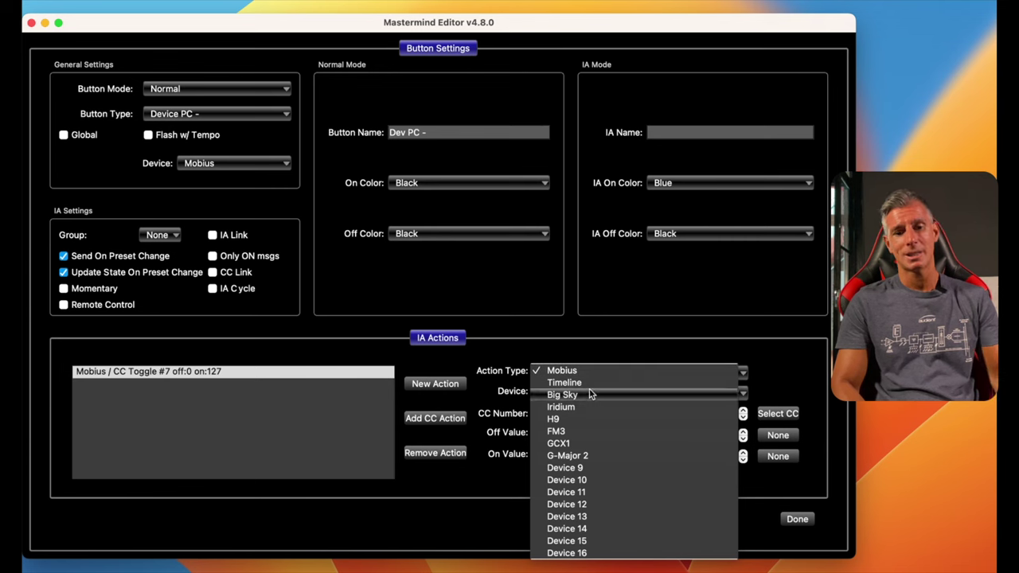
{"action": "left_click", "coordinate": [570, 419]}
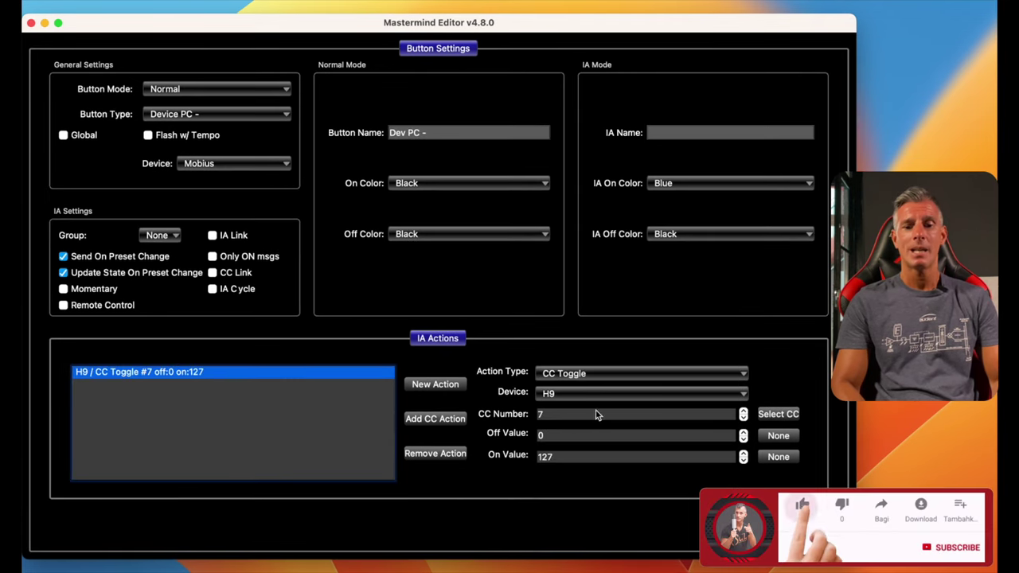
{"action": "left_click", "coordinate": [785, 416]}
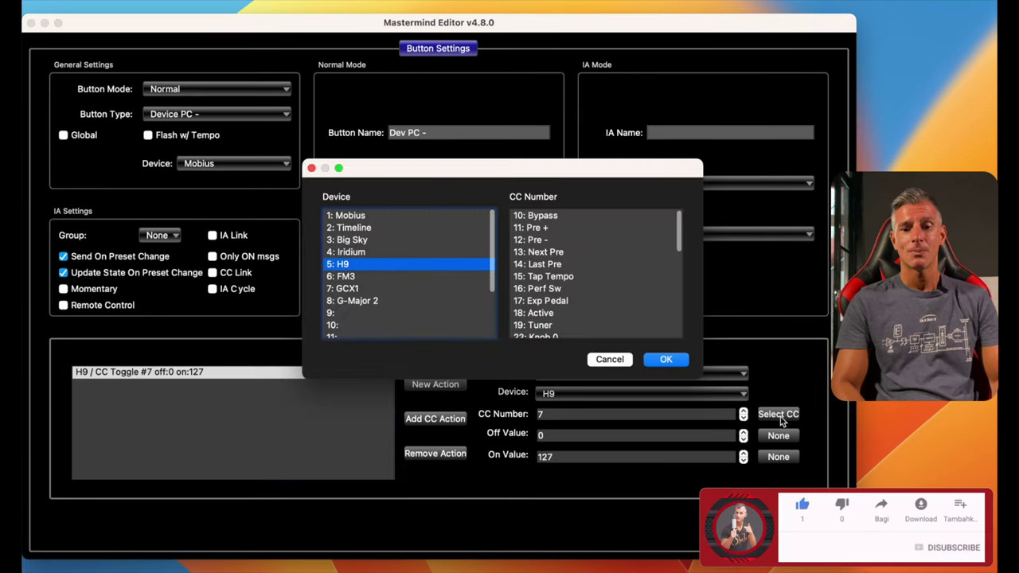
{"action": "left_click", "coordinate": [540, 240]}
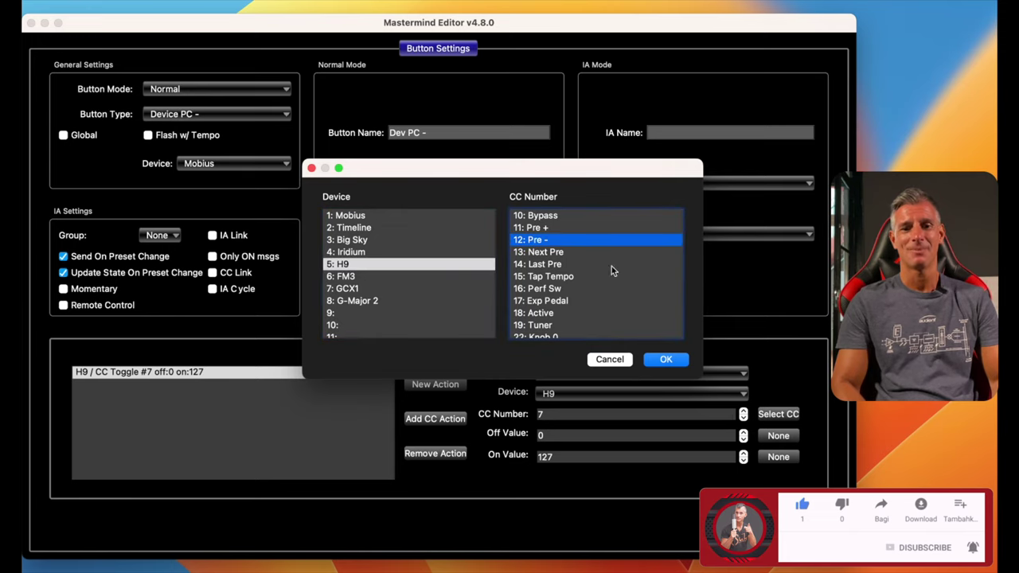
{"action": "left_click", "coordinate": [666, 361]}
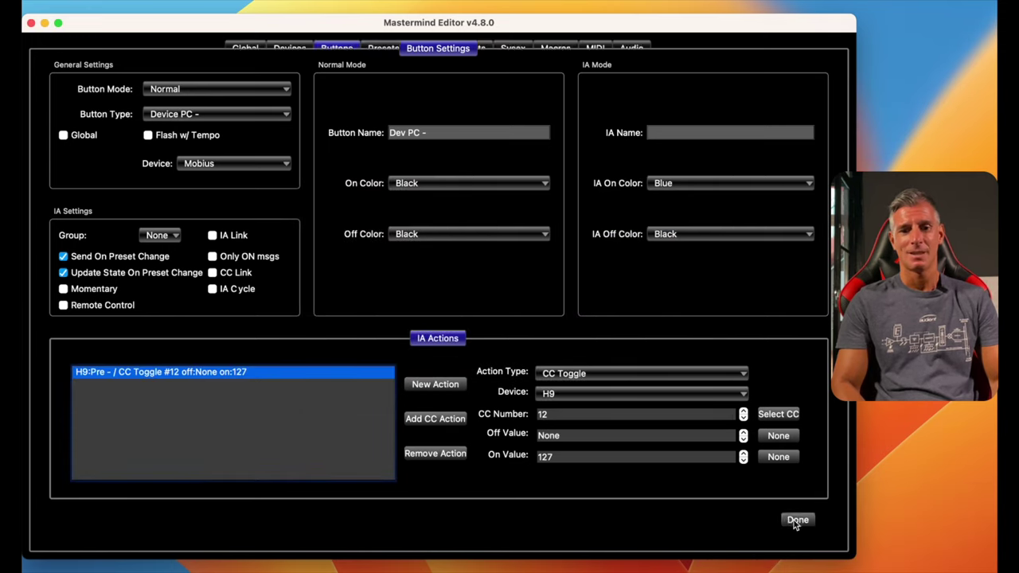
{"action": "left_click", "coordinate": [797, 520]}
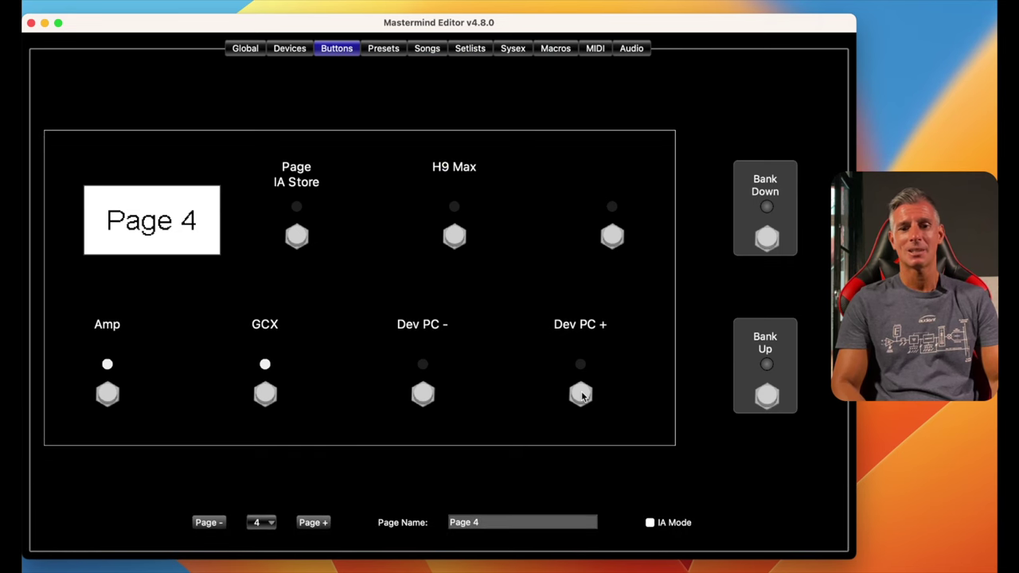
Add a CC Toggle action to the Dev PC + button for device H9 with CC number 11: Pre +.
{"action": "left_click", "coordinate": [581, 396]}
{"action": "left_click", "coordinate": [437, 385]}
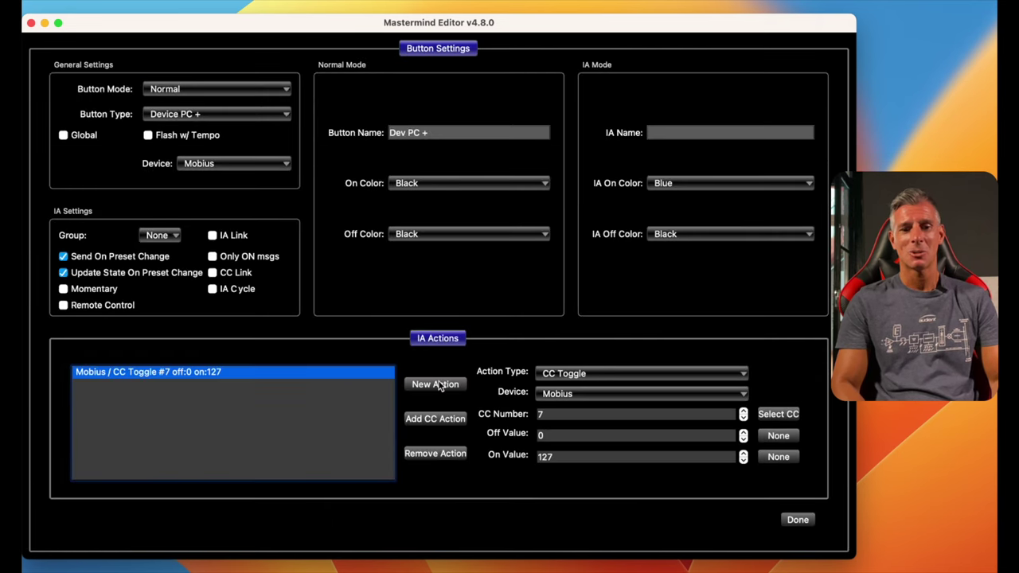
{"action": "left_click", "coordinate": [577, 392]}
{"action": "left_click", "coordinate": [566, 415]}
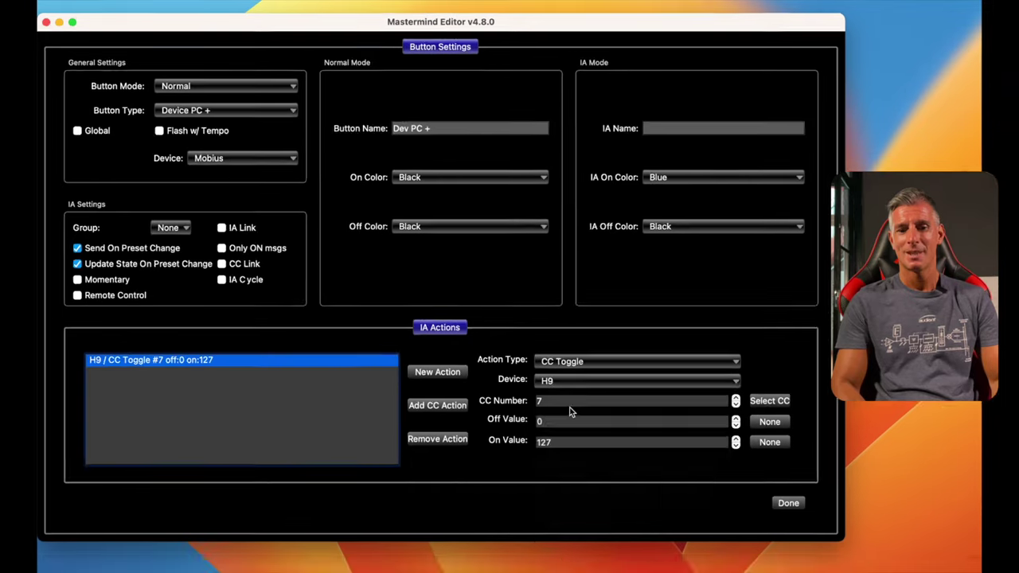
{"action": "left_click", "coordinate": [769, 401]}
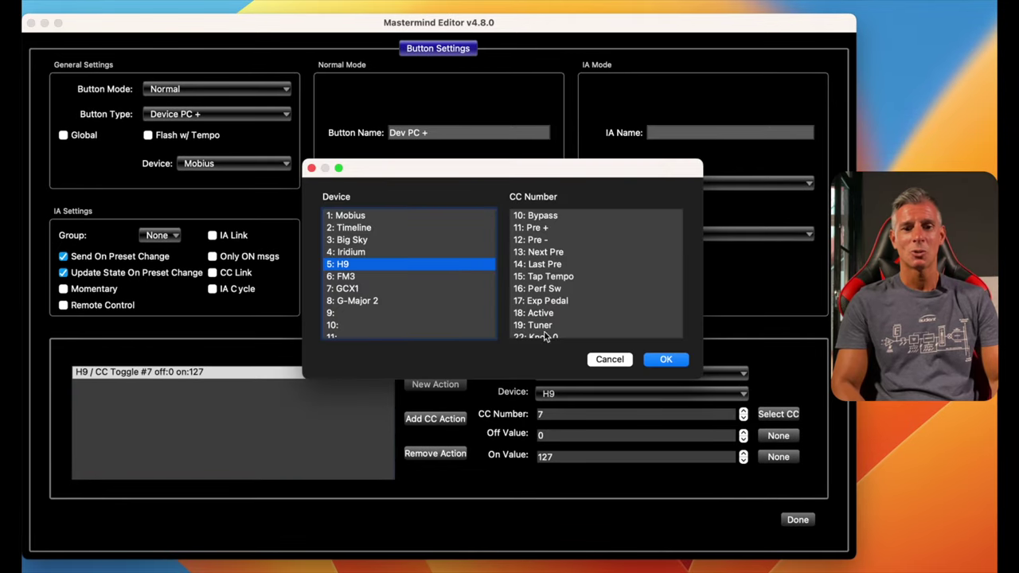
{"action": "left_click", "coordinate": [539, 228]}
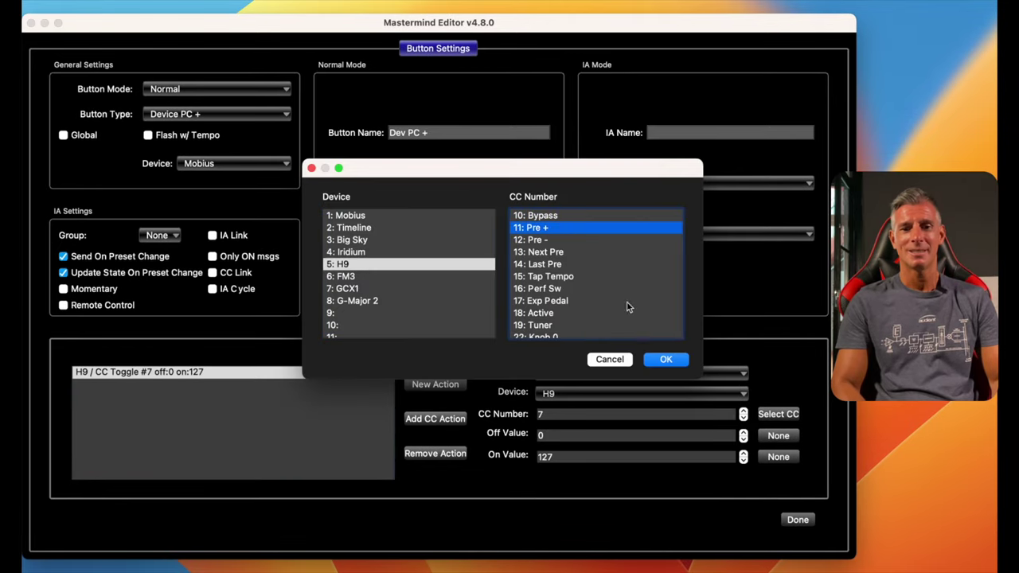
{"action": "left_click", "coordinate": [665, 361]}
{"action": "left_click", "coordinate": [798, 520]}
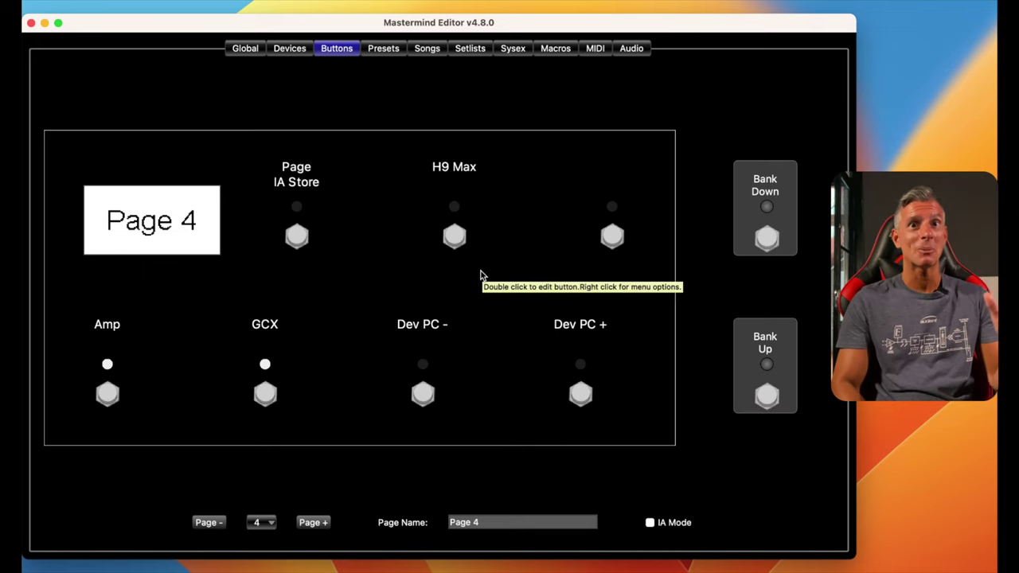
Open the preset settings and rename Preset 1 as Clean.
{"action": "mouse_move", "coordinate": [454, 209]}
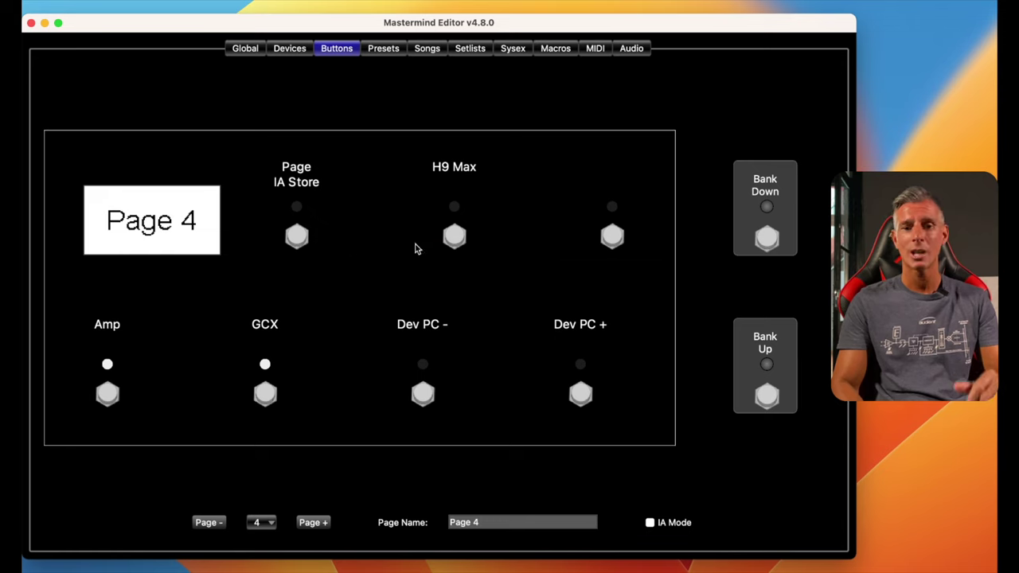
{"action": "left_click", "coordinate": [384, 49]}
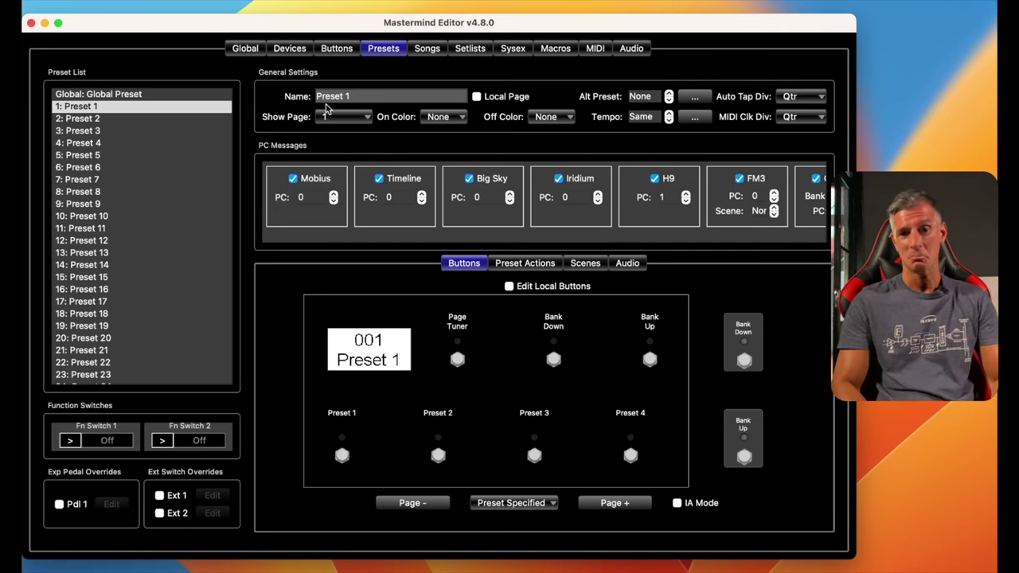
{"action": "left_click_drag", "start_coordinate": [360, 98], "coordinate": [315, 93]}
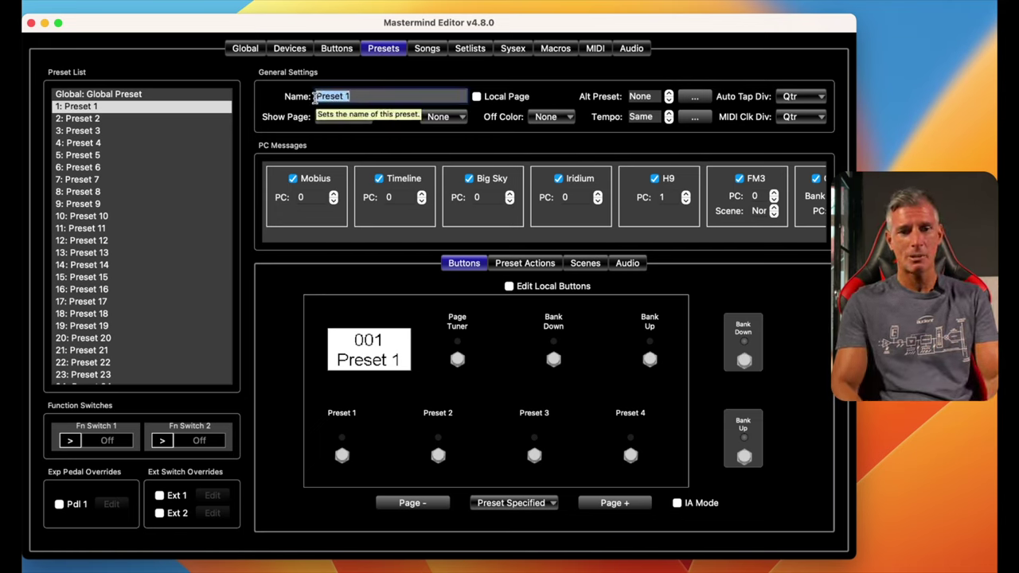
{"action": "type", "text": "Clean"}
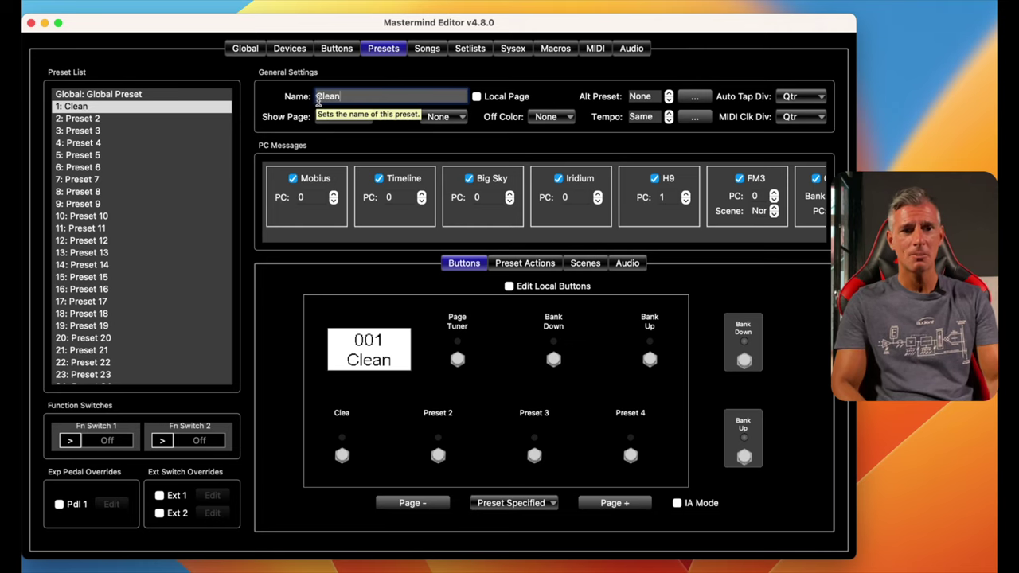
Rename Preset 2 as Crunch.
{"action": "left_click", "coordinate": [77, 118]}
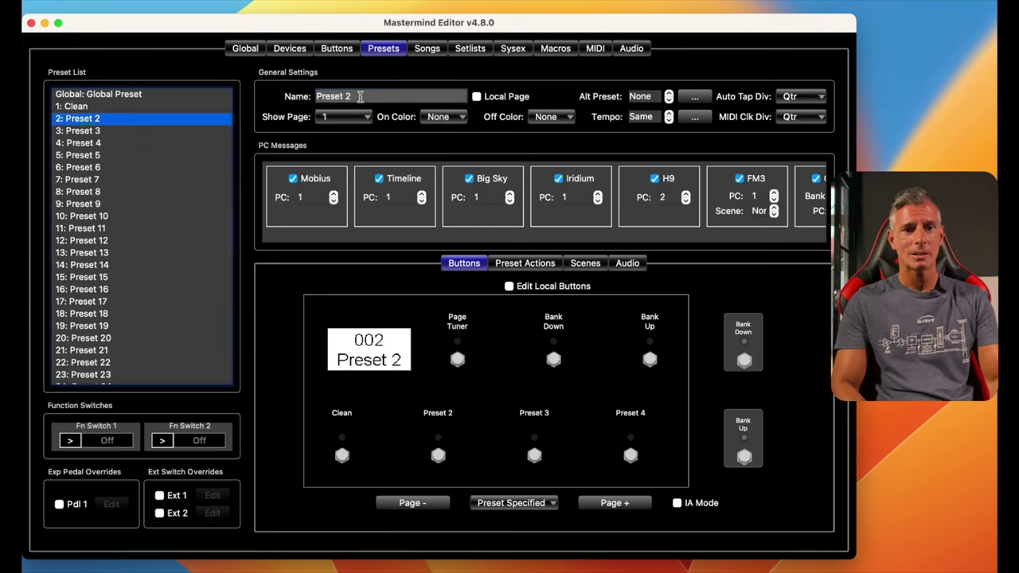
{"action": "left_click_drag", "start_coordinate": [357, 99], "coordinate": [306, 96]}
{"action": "type", "text": "Crunch"}
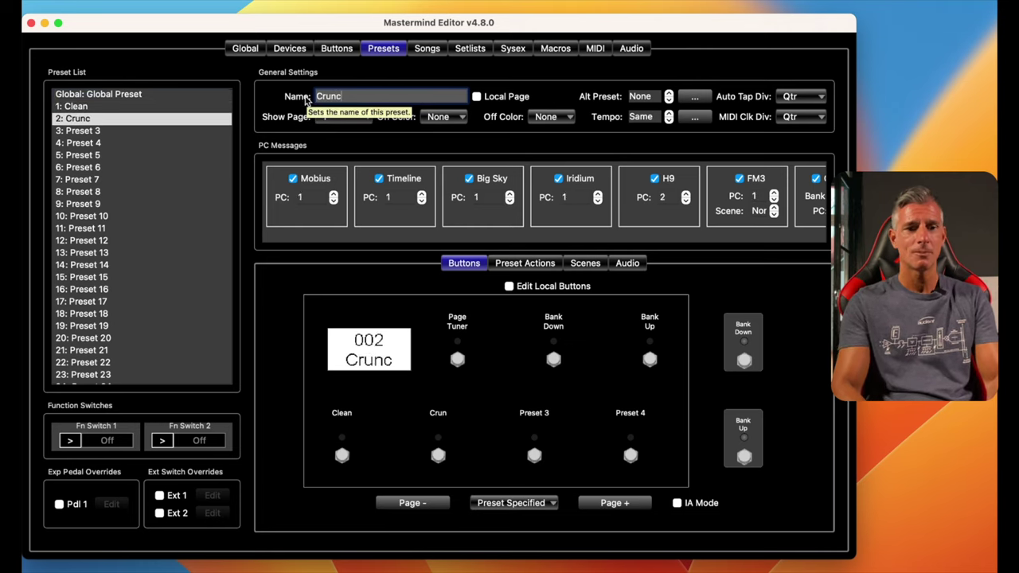
Rename Preset 3 as Lead.
{"action": "left_click", "coordinate": [105, 130]}
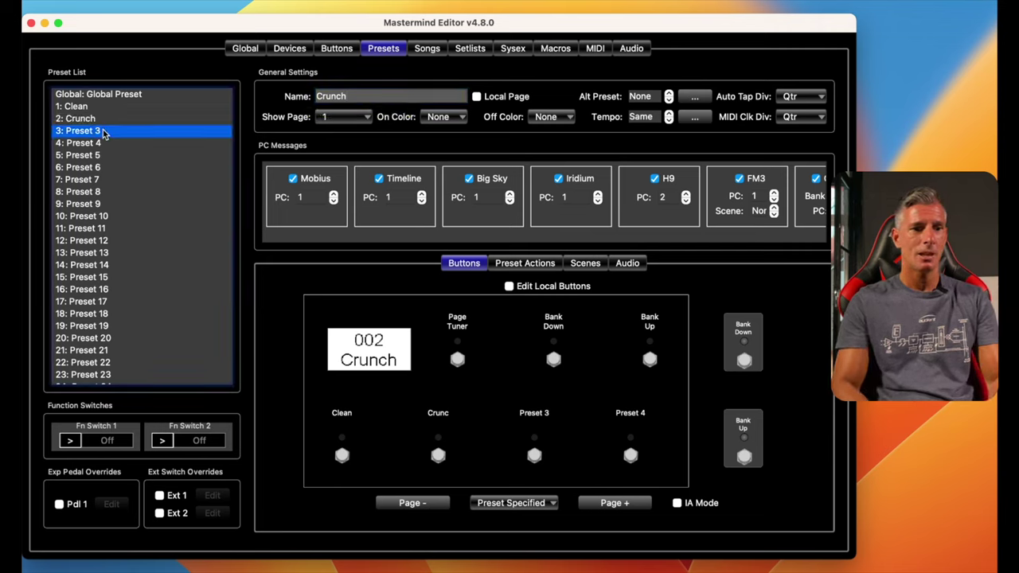
{"action": "left_click_drag", "start_coordinate": [360, 99], "coordinate": [298, 95]}
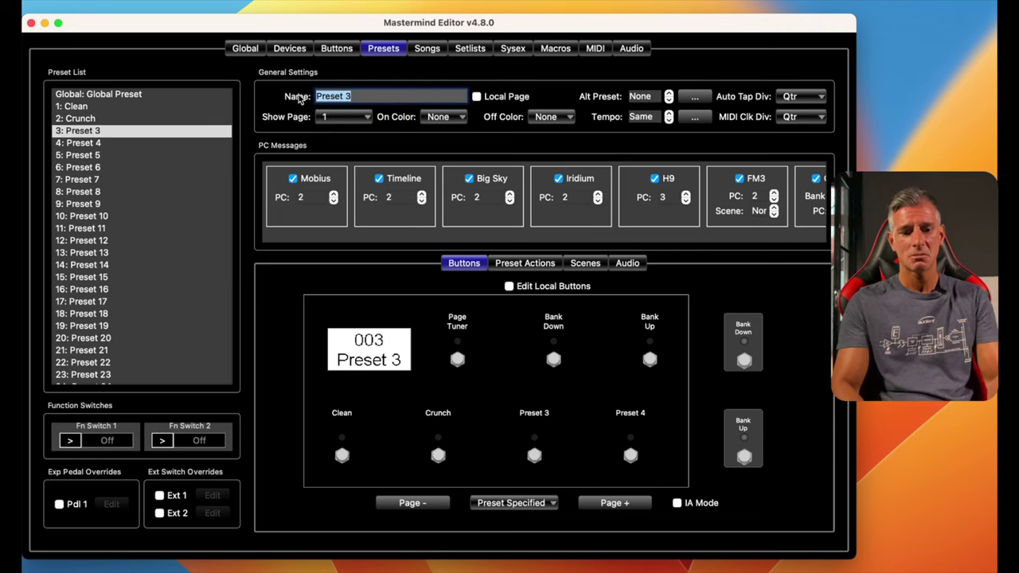
{"action": "type", "text": "Lead"}
Rename Preset 4 as Solo.
{"action": "left_click", "coordinate": [102, 142]}
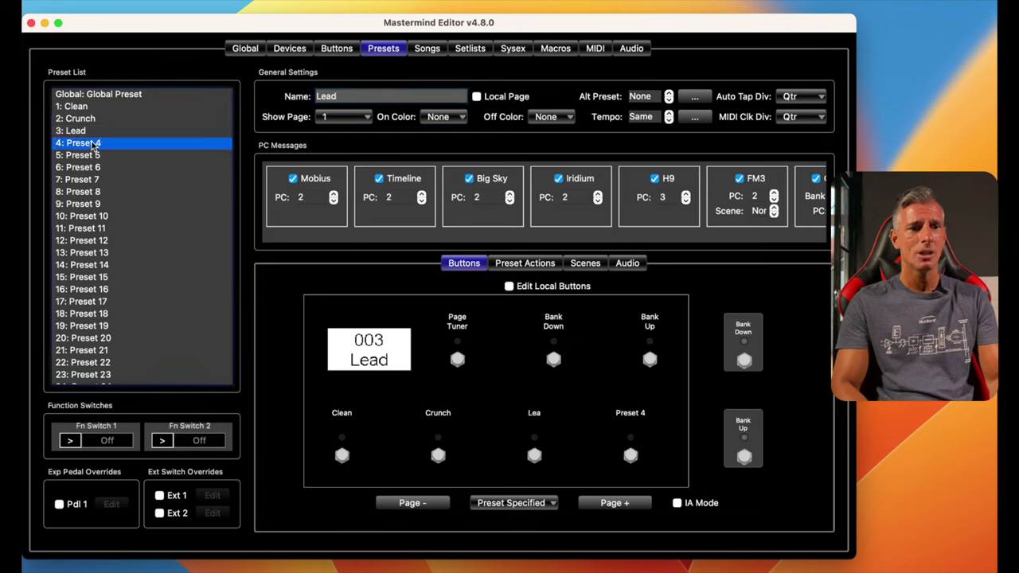
{"action": "left_click_drag", "start_coordinate": [380, 98], "coordinate": [324, 96]}
{"action": "key", "text": "BackSpace"}
{"action": "key", "text": "BackSpace"}
{"action": "key", "text": "BackSpace"}
{"action": "key", "text": "BackSpace"}
{"action": "key", "text": "BackSpace"}
{"action": "key", "text": "BackSpace"}
{"action": "key", "text": "BackSpace"}
{"action": "key", "text": "BackSpace"}
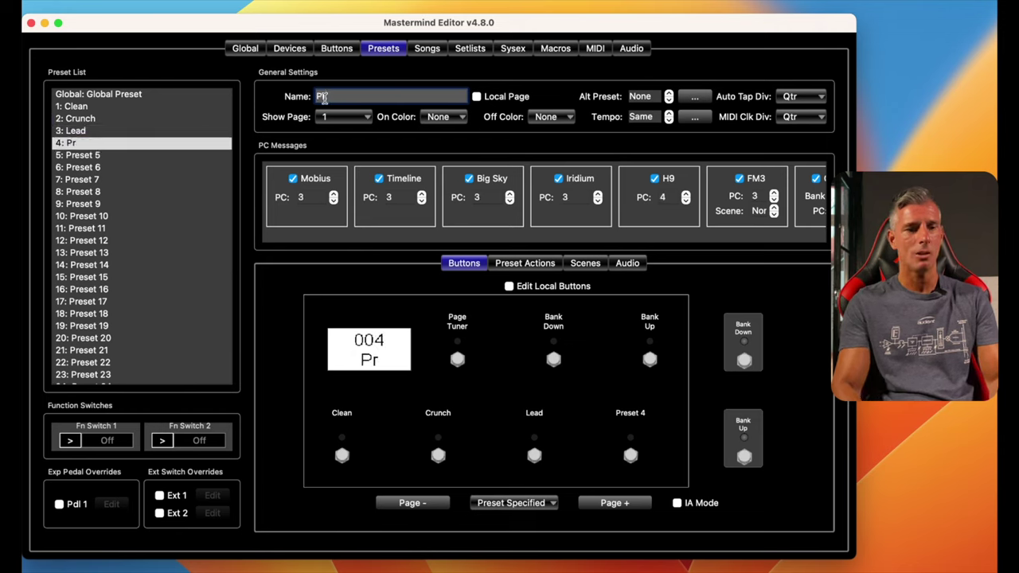
{"action": "type", "text": "Solo"}
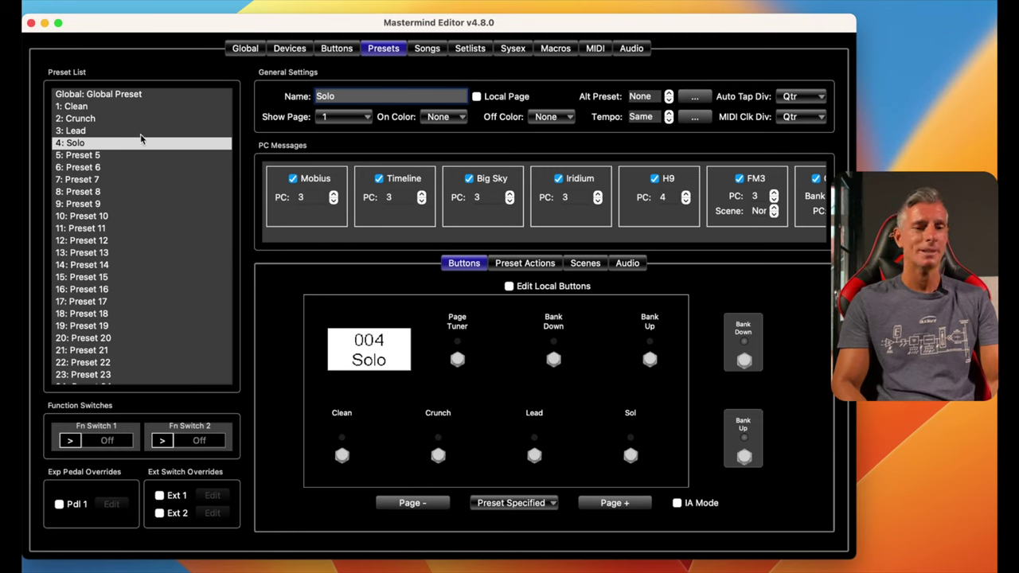
{"action": "left_click", "coordinate": [668, 381]}
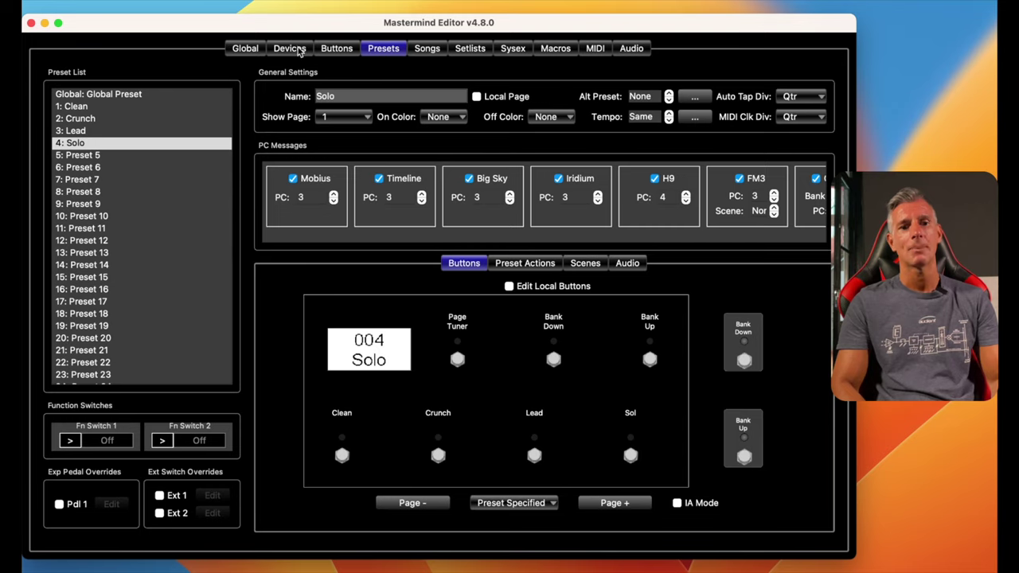
Check the preset names on button page 1 and review the button assignments on pages 2 to 4.
{"action": "left_click", "coordinate": [338, 49]}
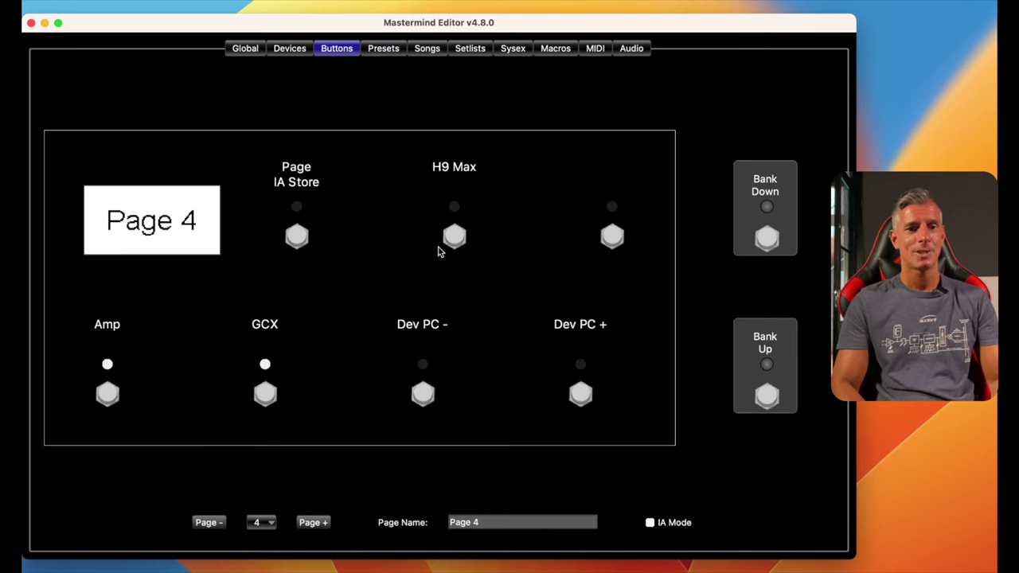
{"action": "left_click", "coordinate": [209, 524]}
{"action": "left_click", "coordinate": [209, 524]}
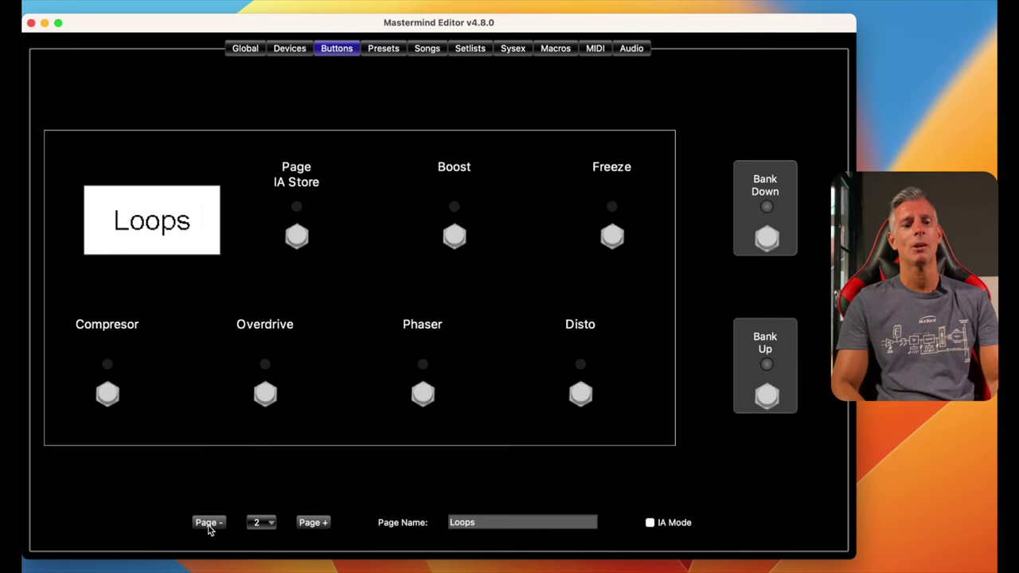
{"action": "left_click", "coordinate": [209, 523]}
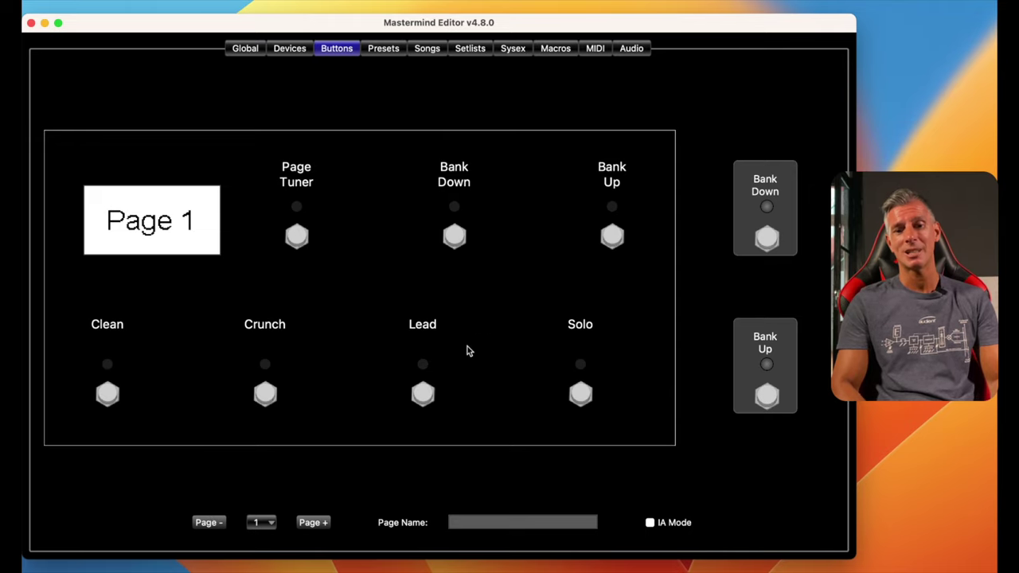
{"action": "mouse_move", "coordinate": [600, 354]}
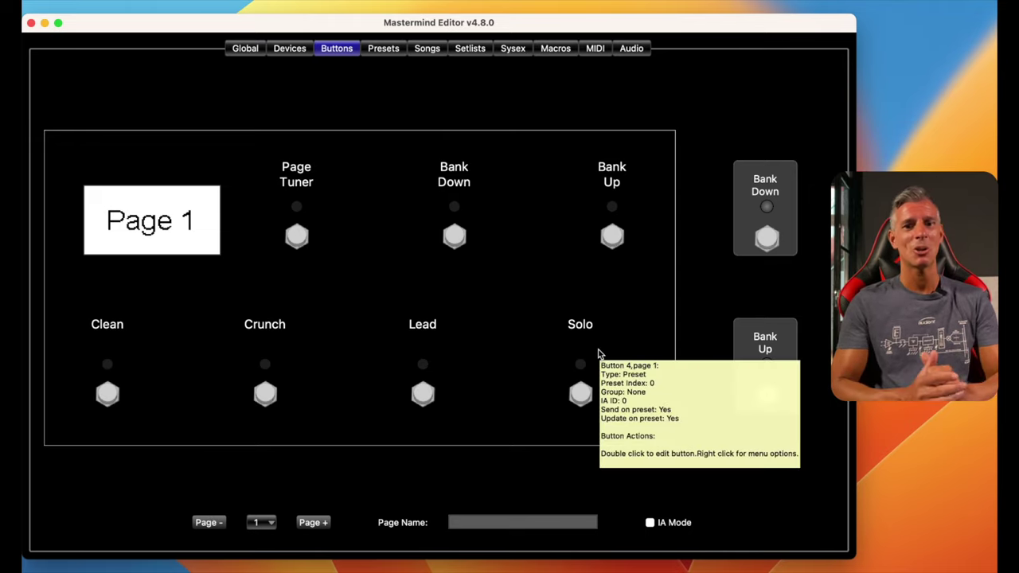
{"action": "left_click", "coordinate": [385, 49]}
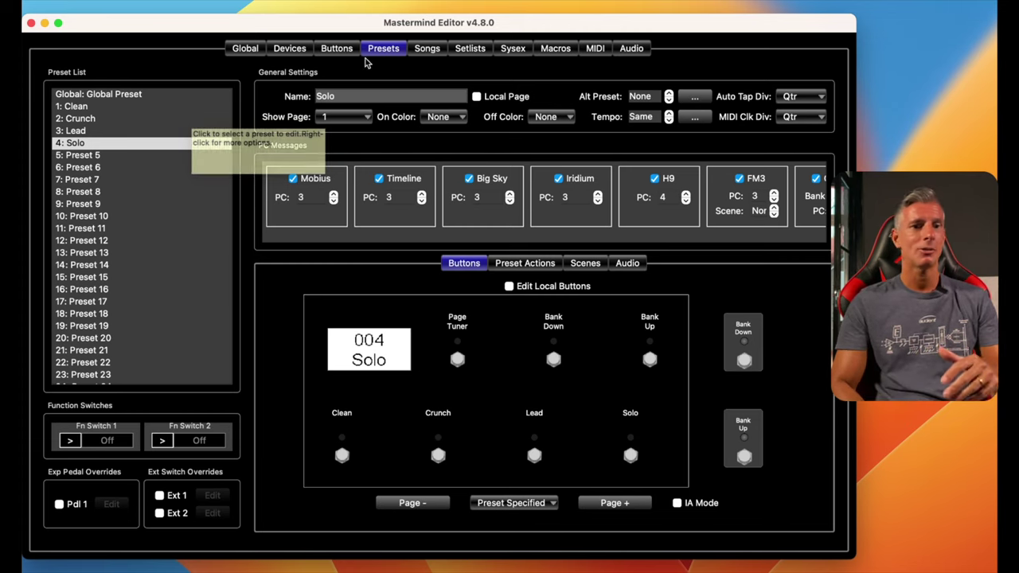
{"action": "left_click", "coordinate": [337, 49]}
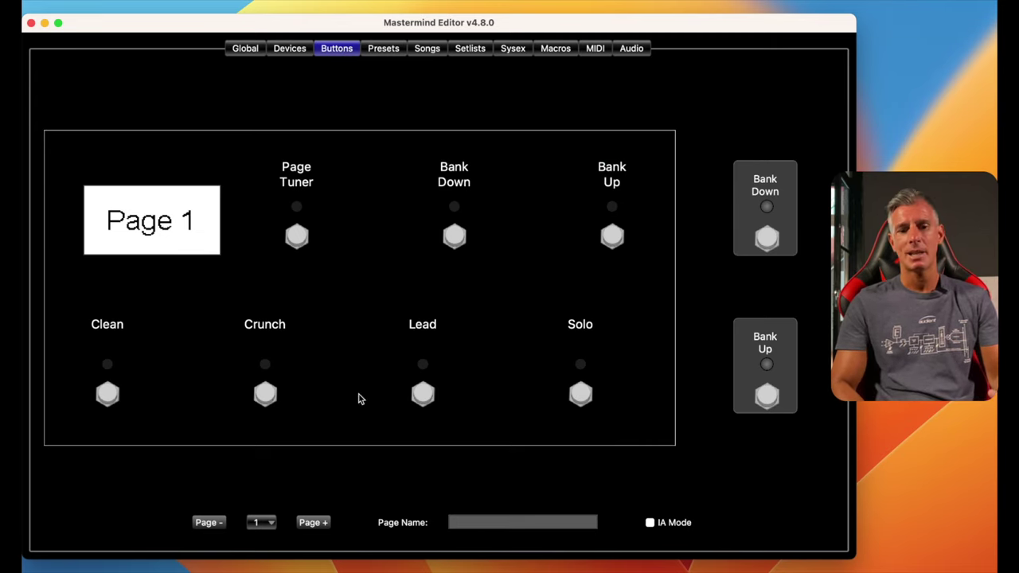
{"action": "left_click", "coordinate": [312, 523]}
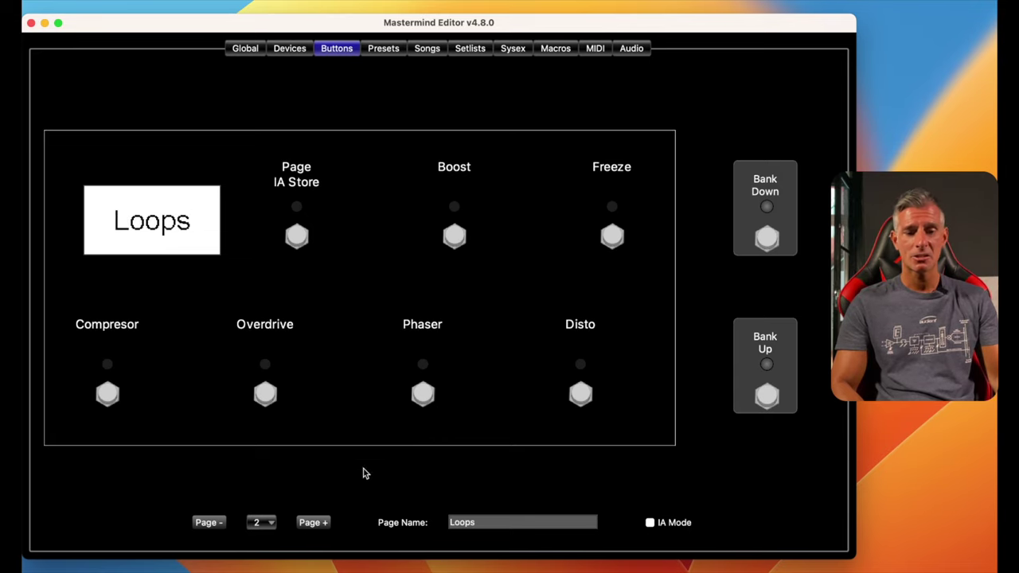
{"action": "left_click", "coordinate": [315, 527]}
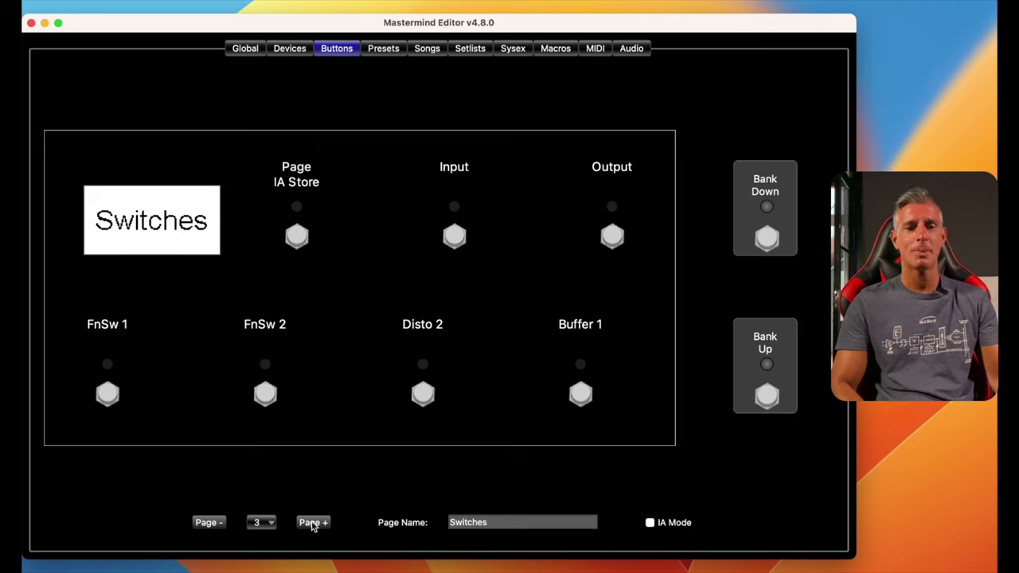
{"action": "left_click", "coordinate": [312, 524]}
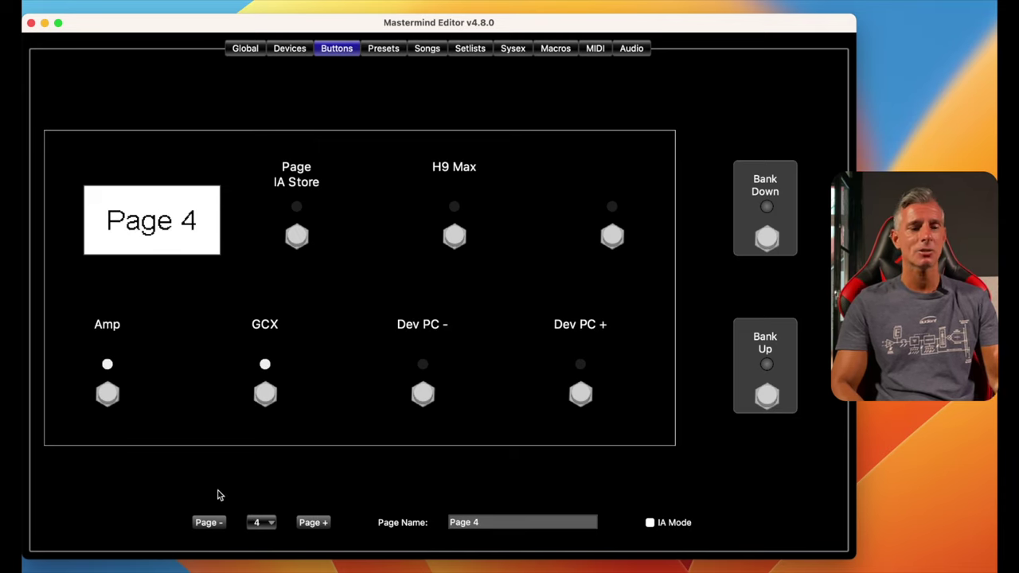
{"action": "left_click", "coordinate": [207, 523]}
{"action": "left_click", "coordinate": [207, 523]}
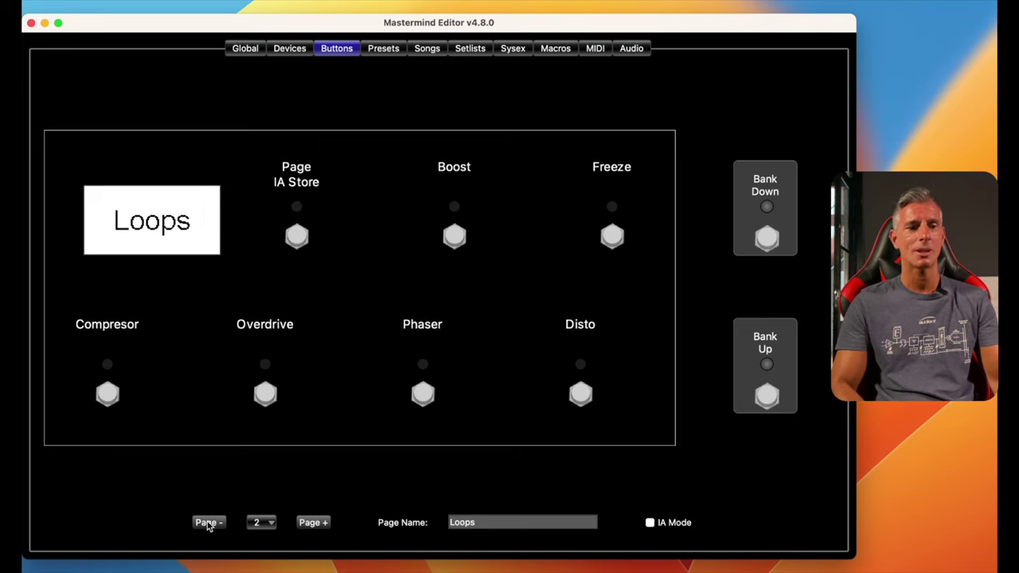
{"action": "left_click", "coordinate": [208, 523]}
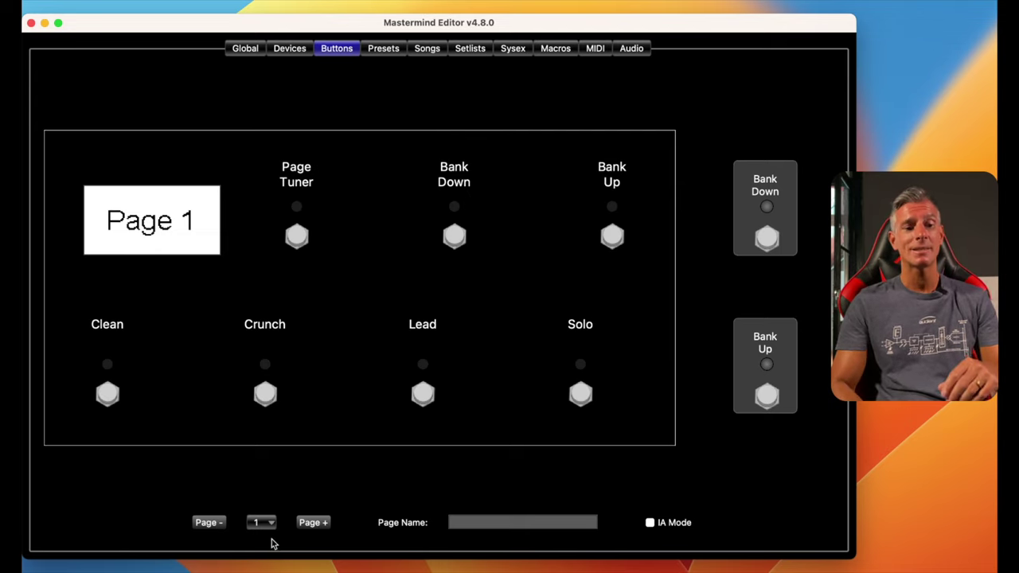
Inspect the IA settings and actions of the Compresor button on the Loops page, then close them.
{"action": "left_click", "coordinate": [327, 523]}
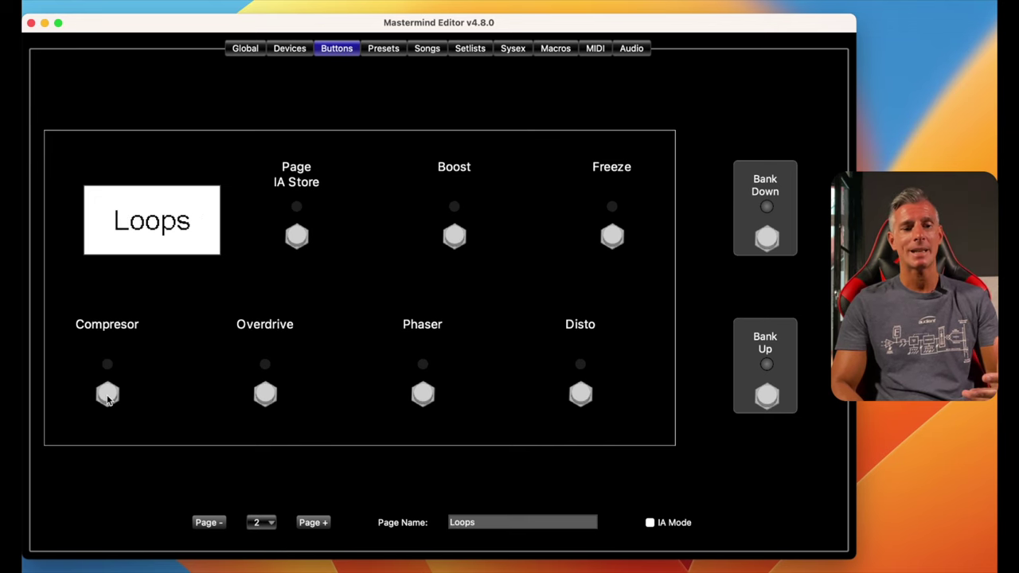
{"action": "left_click", "coordinate": [109, 395]}
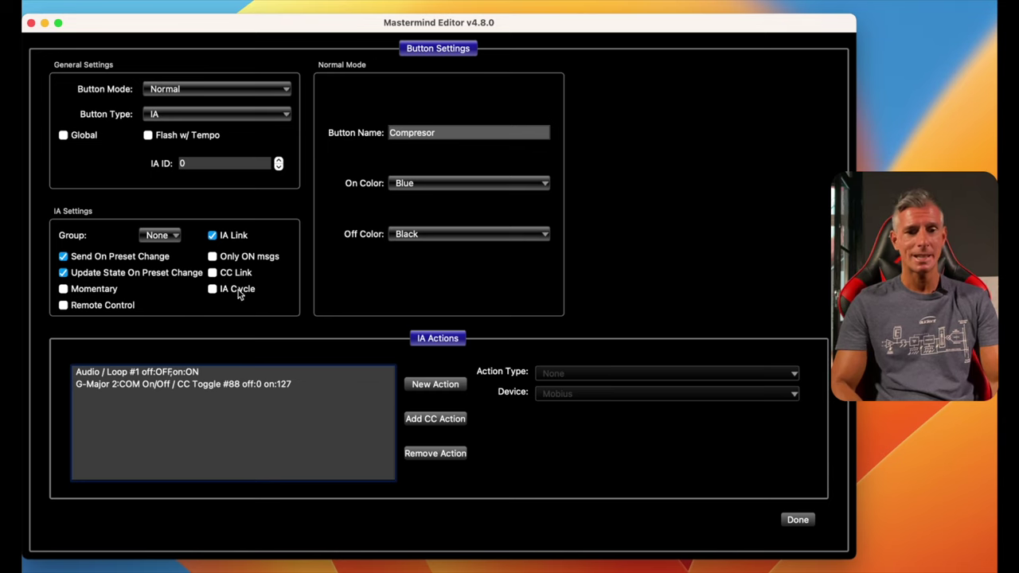
{"action": "left_click", "coordinate": [797, 520]}
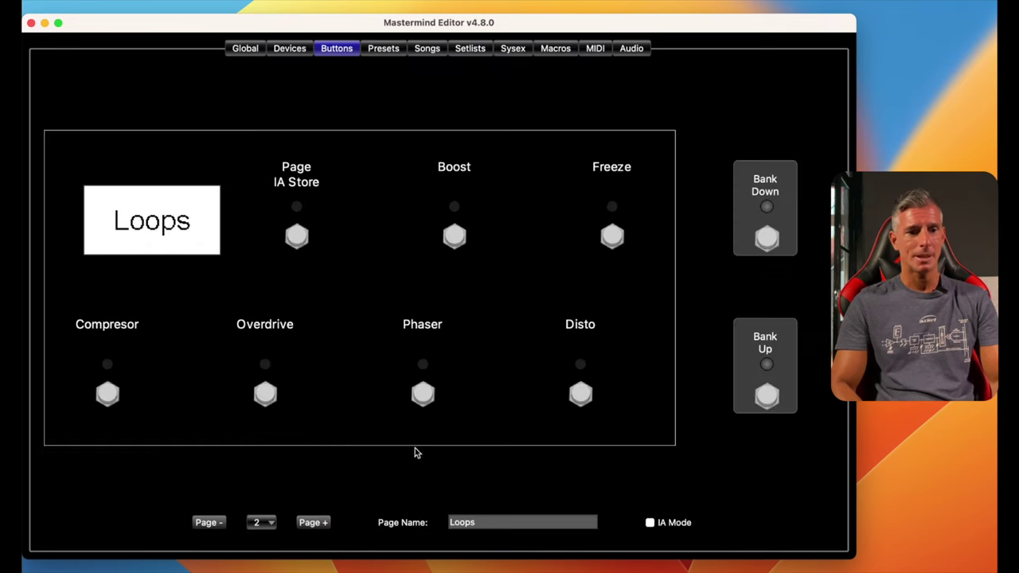
In the Clean preset, disable the PC messages for Iridium and G-Major 2.
{"action": "left_click", "coordinate": [393, 49]}
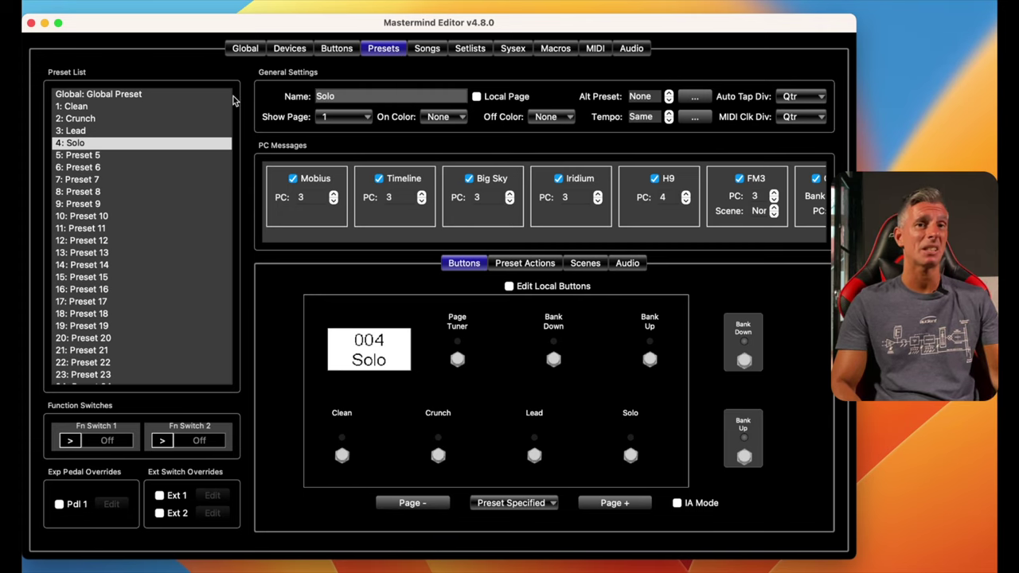
{"action": "left_click", "coordinate": [75, 106]}
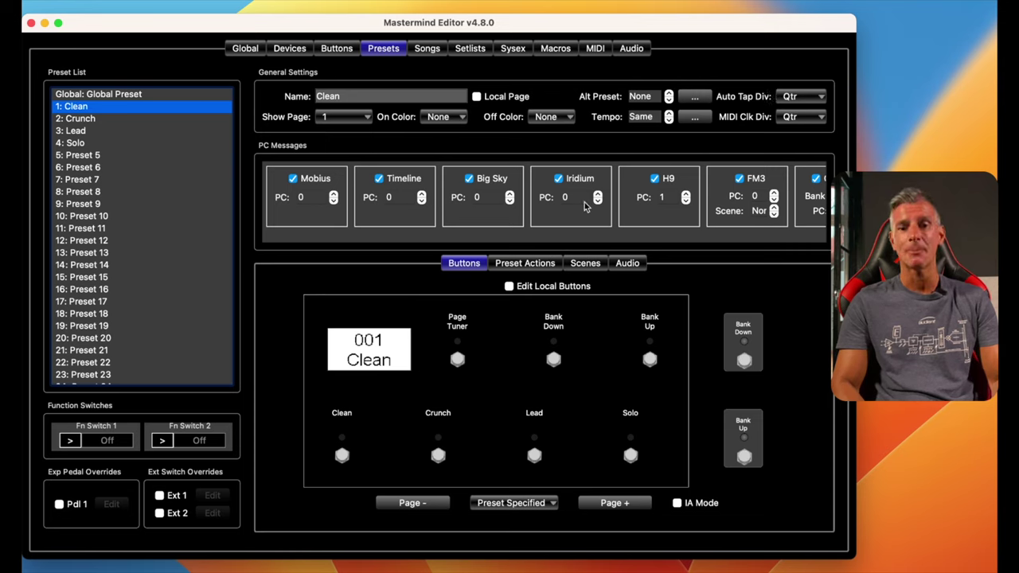
{"action": "scroll", "coordinate": [649, 195], "scroll_direction": "right", "scroll_amount": 3}
{"action": "scroll", "coordinate": [558, 203], "scroll_direction": "left", "scroll_amount": 3}
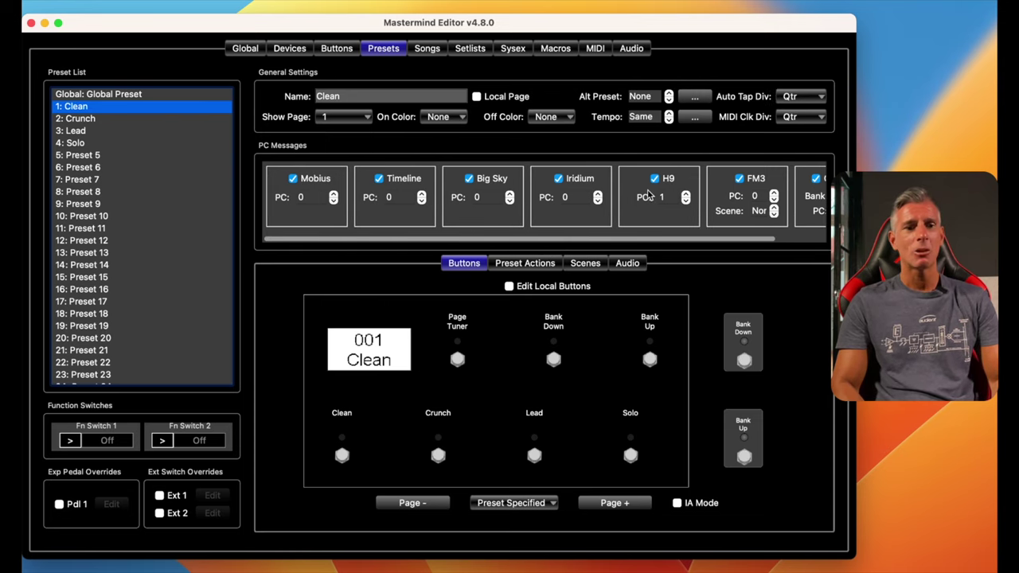
{"action": "scroll", "coordinate": [481, 216], "scroll_direction": "right", "scroll_amount": 2}
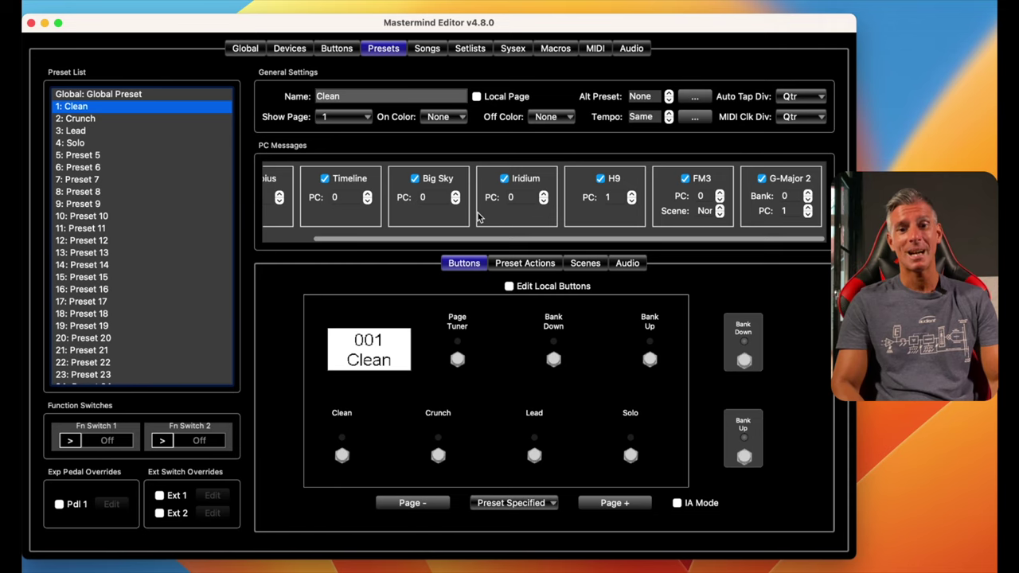
{"action": "scroll", "coordinate": [477, 216], "scroll_direction": "left", "scroll_amount": 2}
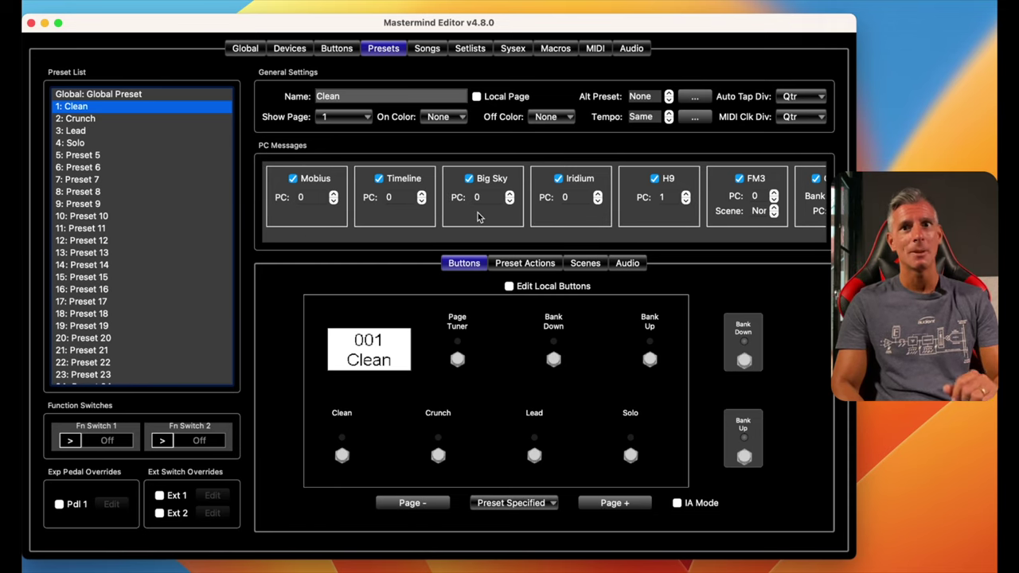
{"action": "scroll", "coordinate": [478, 217], "scroll_direction": "right", "scroll_amount": 2}
{"action": "scroll", "coordinate": [478, 216], "scroll_direction": "left", "scroll_amount": 2}
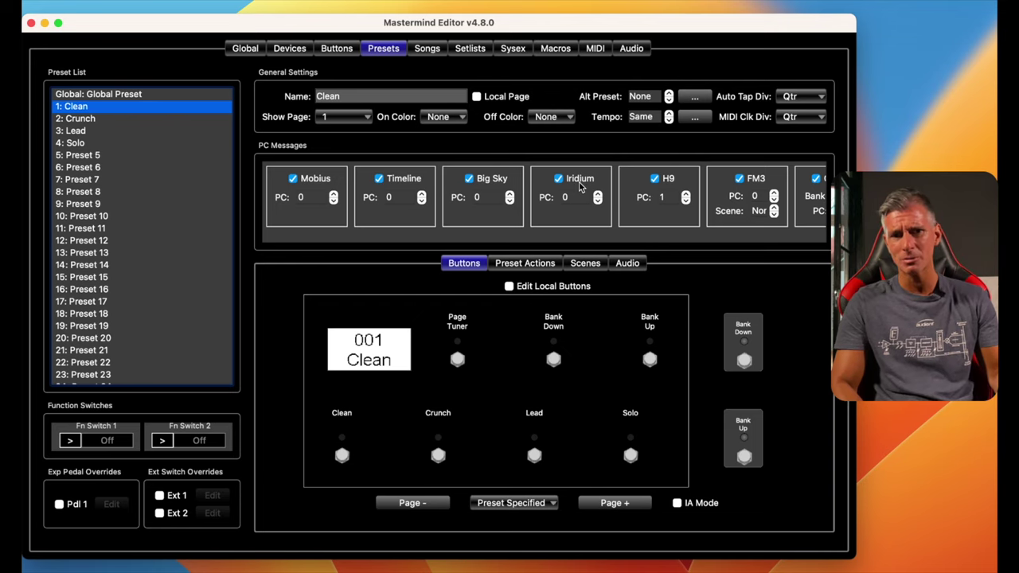
{"action": "left_click", "coordinate": [558, 178]}
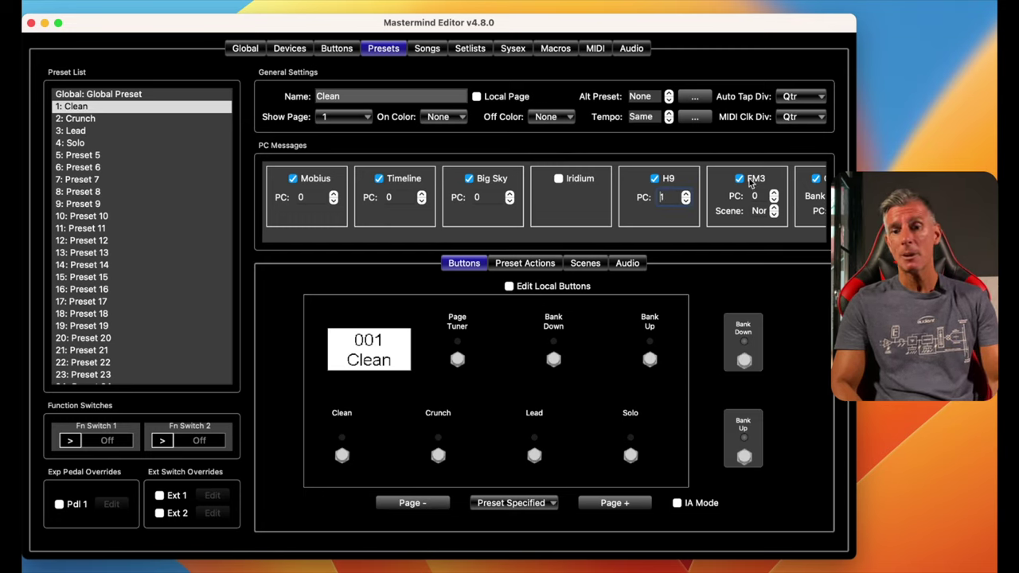
{"action": "scroll", "coordinate": [736, 191], "scroll_direction": "right", "scroll_amount": 3}
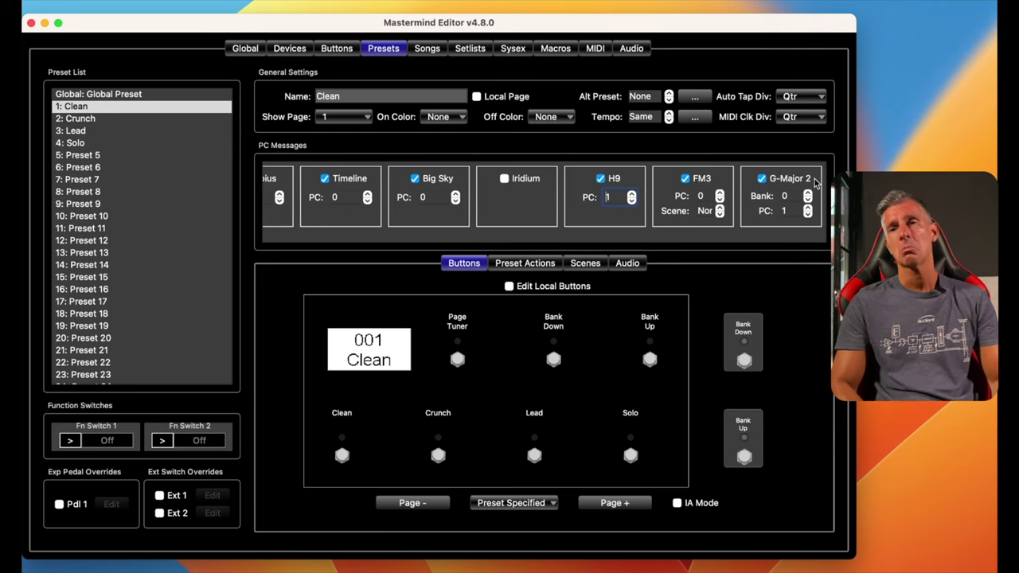
{"action": "left_click", "coordinate": [762, 180]}
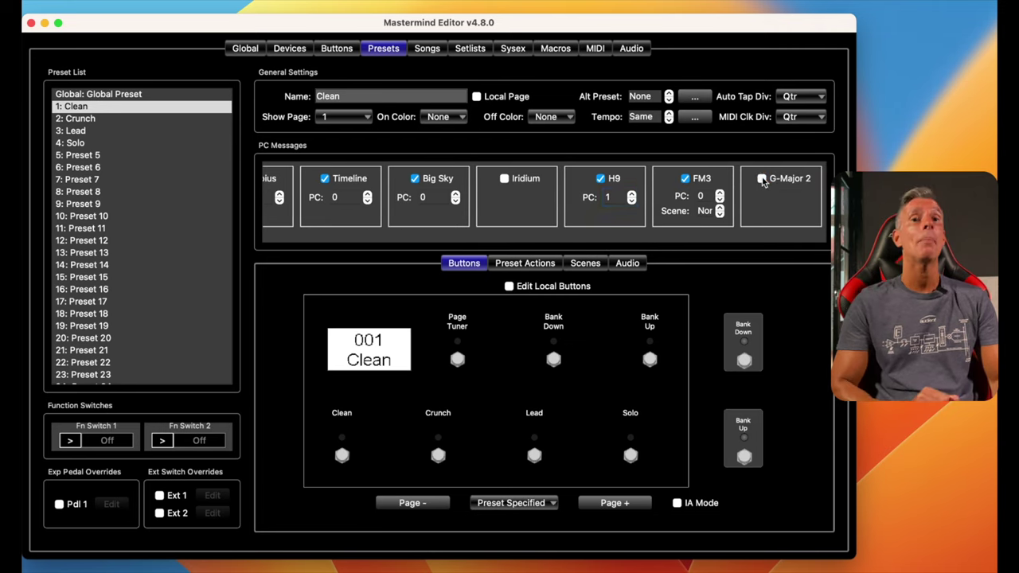
{"action": "scroll", "coordinate": [762, 191], "scroll_direction": "left", "scroll_amount": 3}
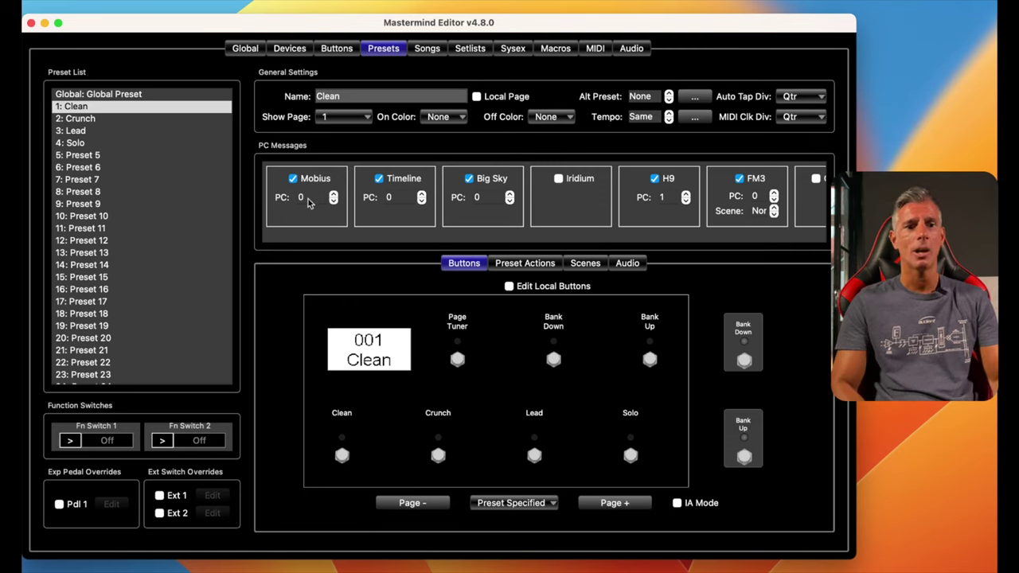
Set the Clean preset's PC numbers to 5 for Mobius, 1 for Timeline, 10 for Big Sky and 58 for FM3.
{"action": "double_click", "coordinate": [307, 198]}
{"action": "type", "text": "5"}
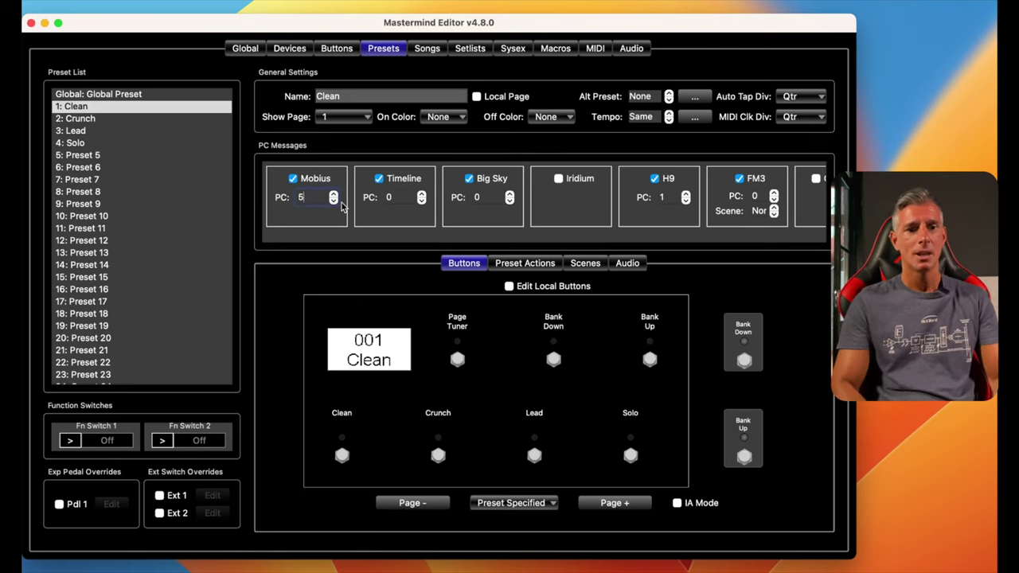
{"action": "double_click", "coordinate": [402, 197]}
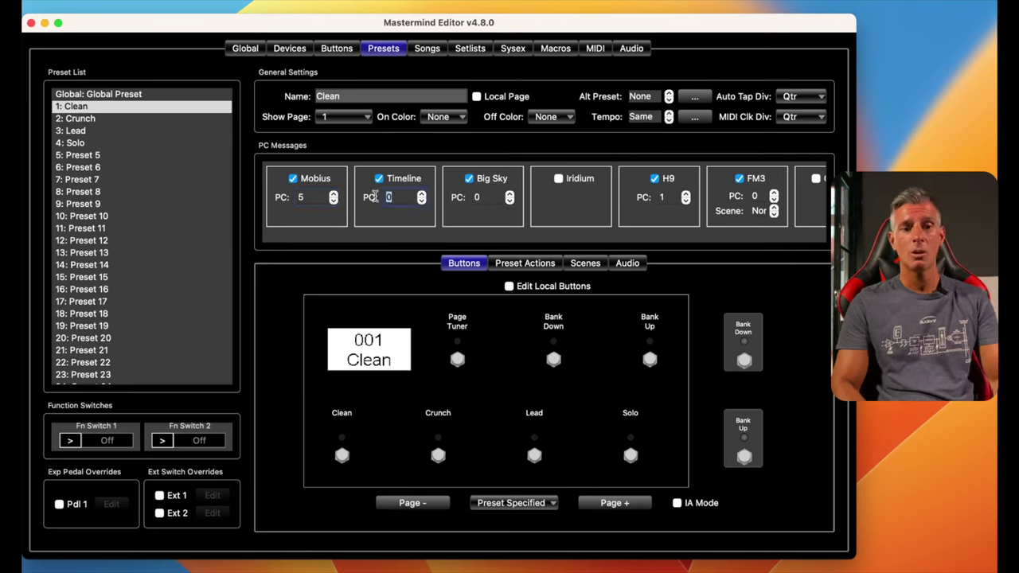
{"action": "type", "text": "1"}
{"action": "double_click", "coordinate": [476, 198]}
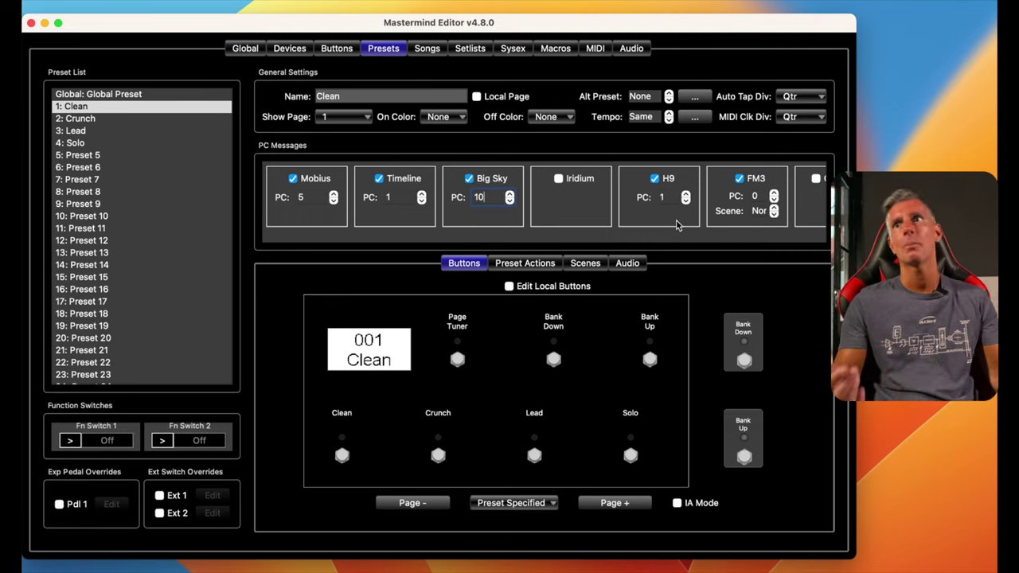
{"action": "double_click", "coordinate": [756, 197]}
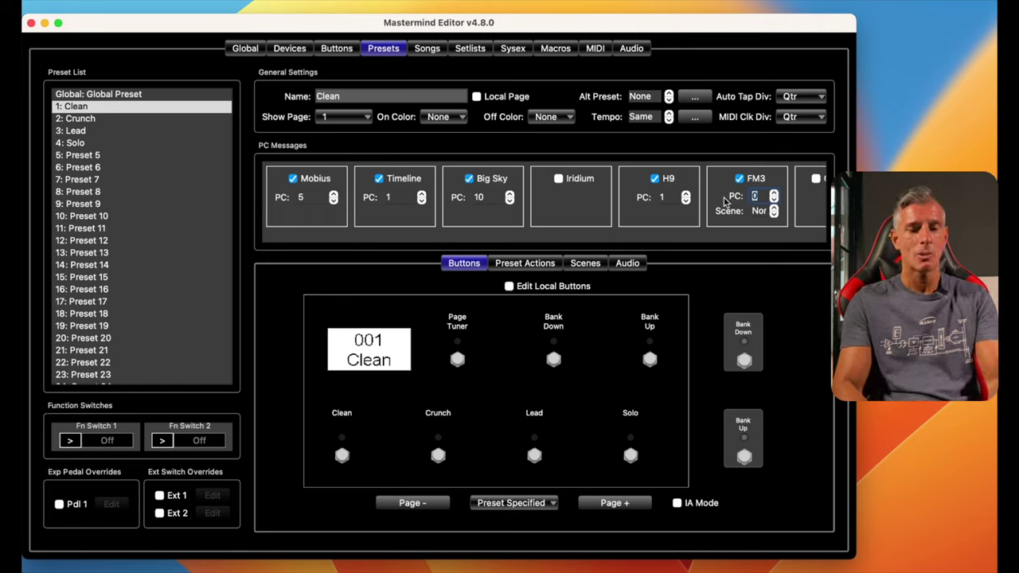
{"action": "type", "text": "58"}
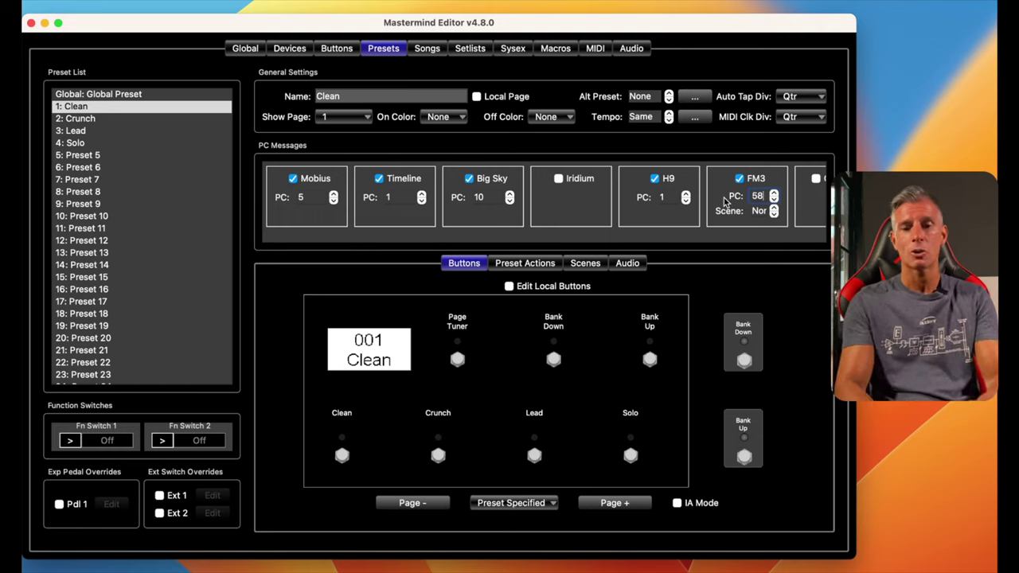
Set the H9 PC number to 1 in the Clean preset.
{"action": "left_click", "coordinate": [674, 197]}
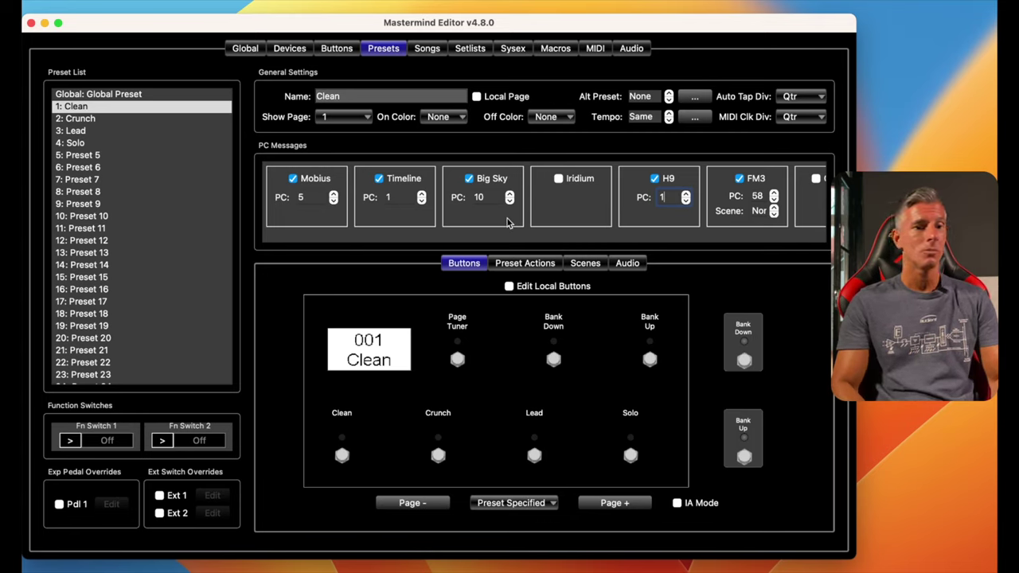
{"action": "key", "text": "Return"}
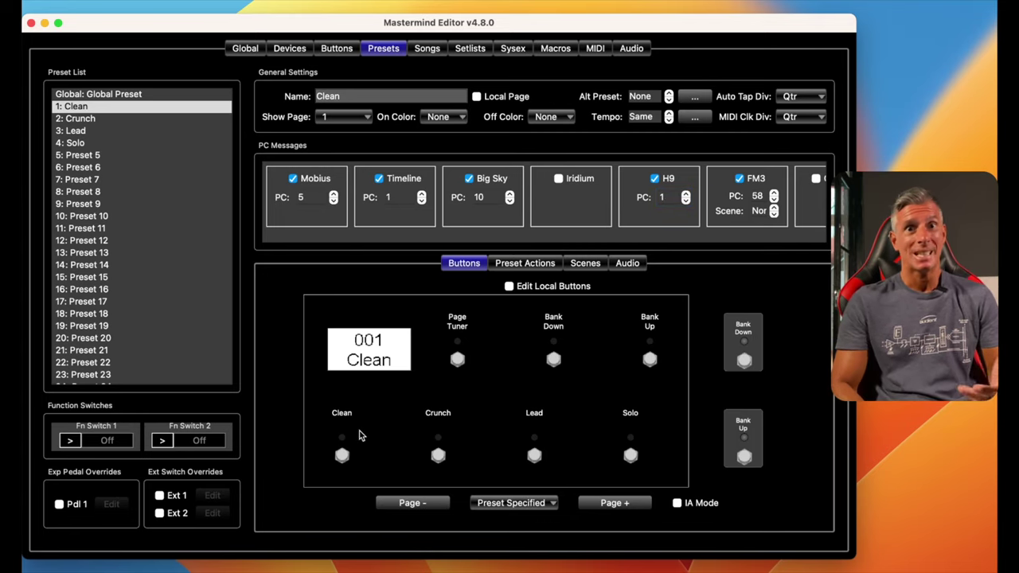
Try scene 4 for FM3 in the Clean preset's PC messages and reset the scene to None.
{"action": "mouse_move", "coordinate": [359, 435]}
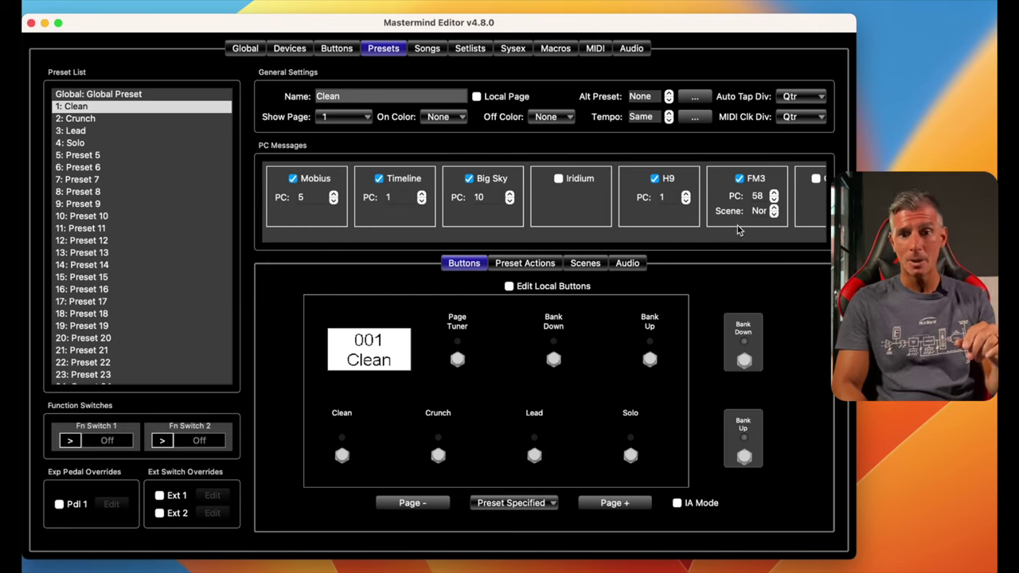
{"action": "left_click", "coordinate": [773, 207]}
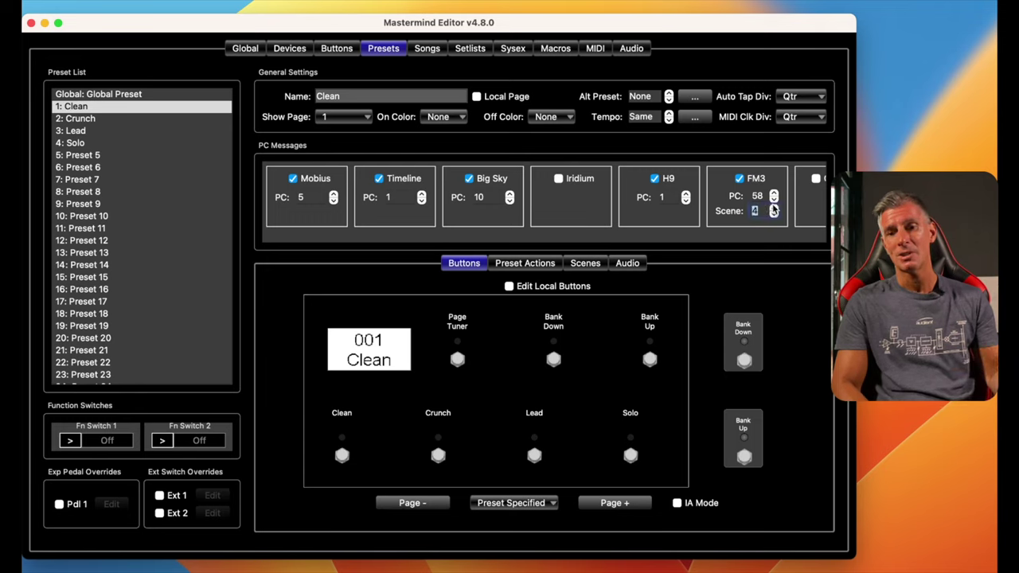
{"action": "left_click", "coordinate": [774, 215]}
{"action": "left_click", "coordinate": [774, 215]}
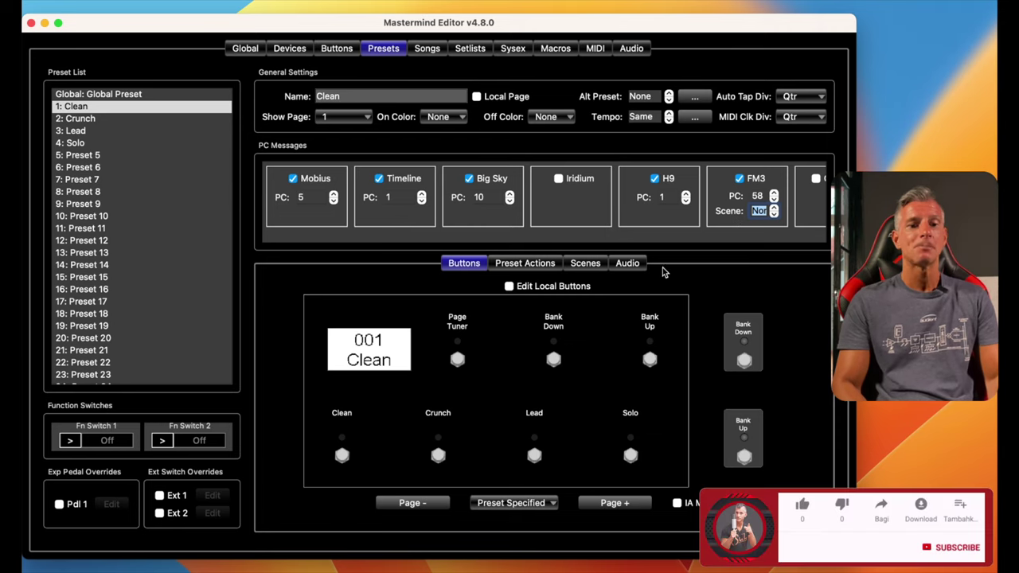
{"action": "left_click", "coordinate": [589, 307]}
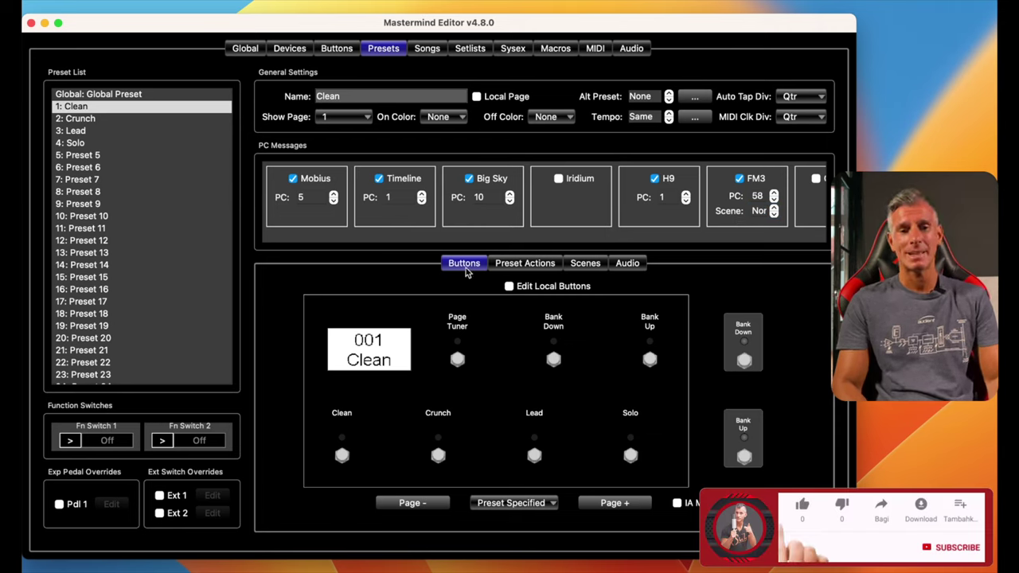
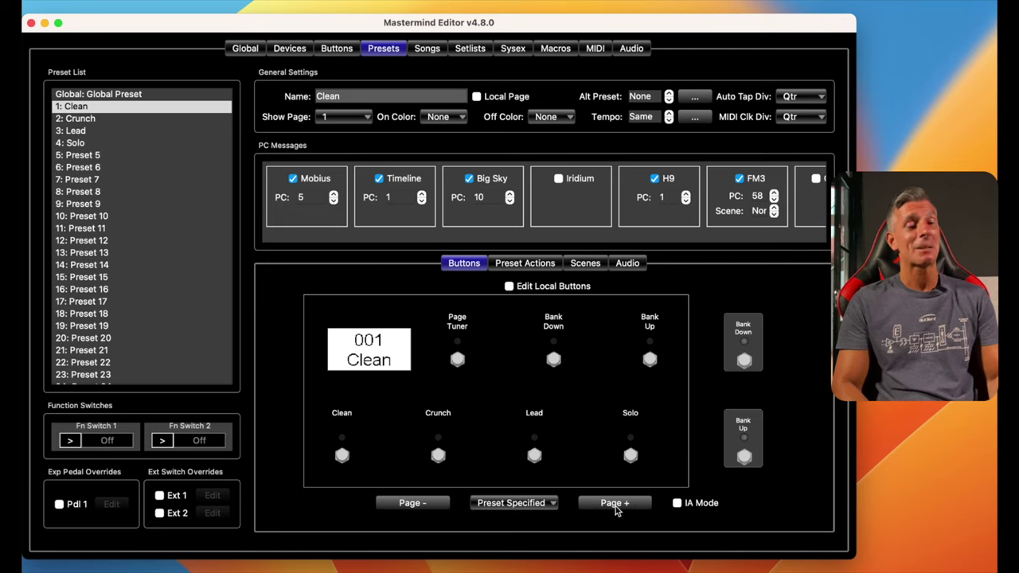
Turn on the Compresor and Boost buttons on the Loops page for the Clean preset.
{"action": "left_click", "coordinate": [616, 507]}
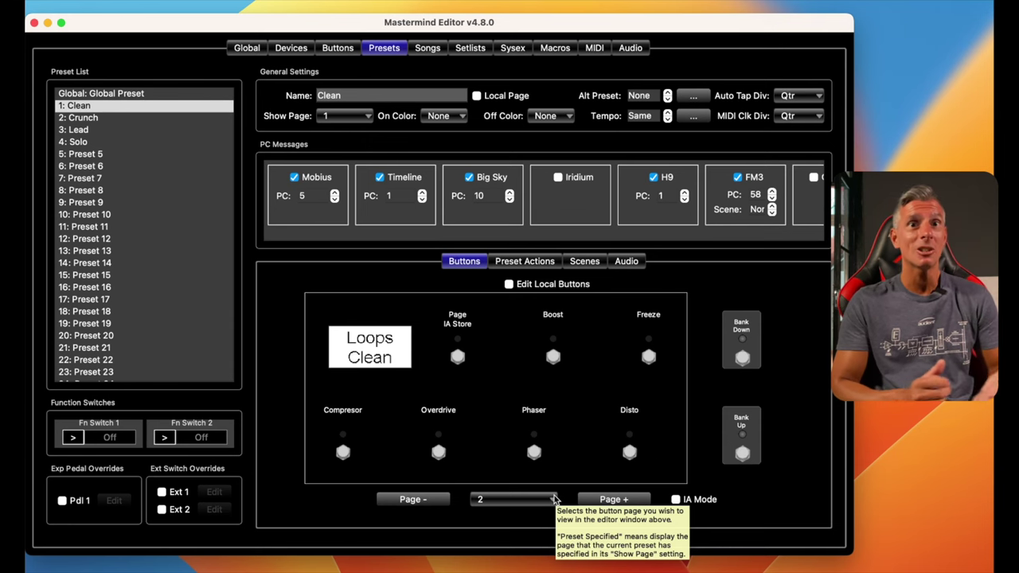
{"action": "left_click", "coordinate": [342, 454]}
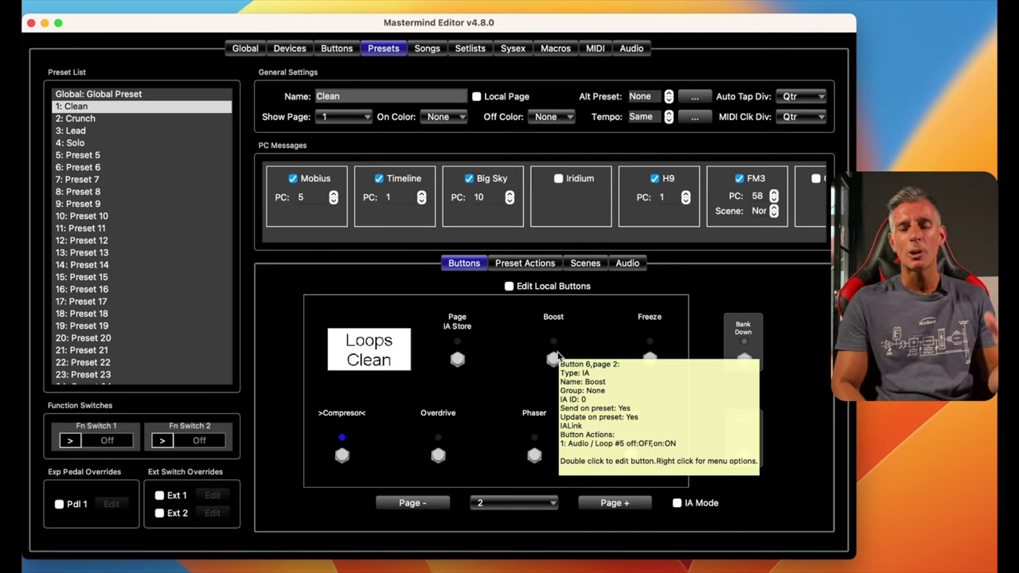
{"action": "left_click", "coordinate": [553, 360]}
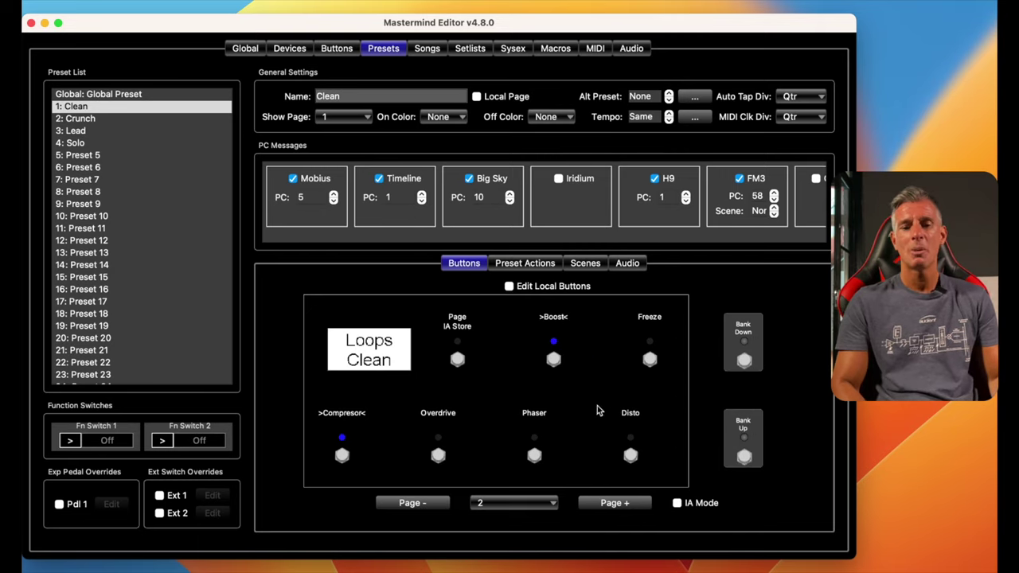
Turn on the Amp and H9 Max buttons on button page 4 for the Clean preset.
{"action": "left_click", "coordinate": [623, 507]}
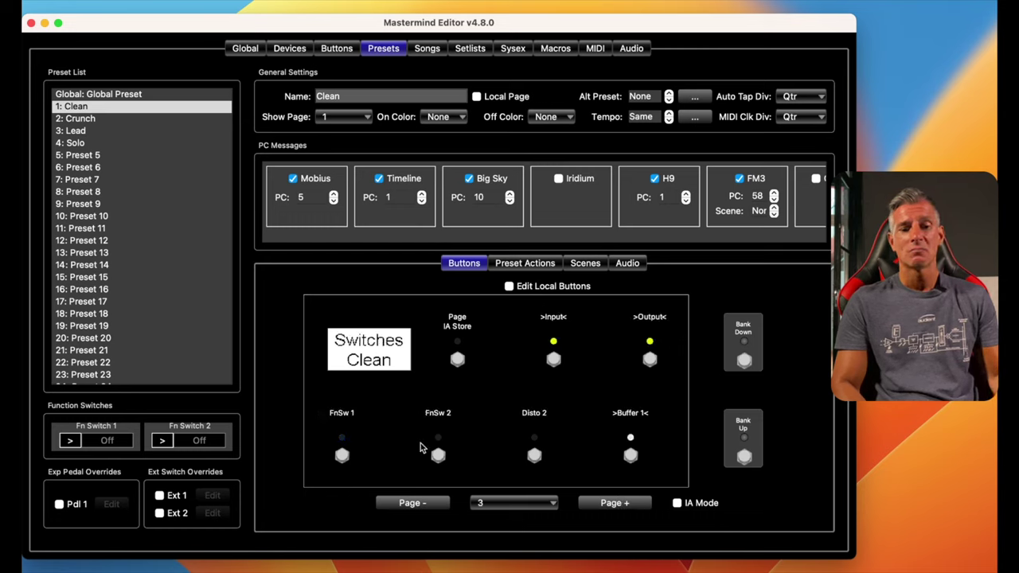
{"action": "left_click", "coordinate": [619, 503]}
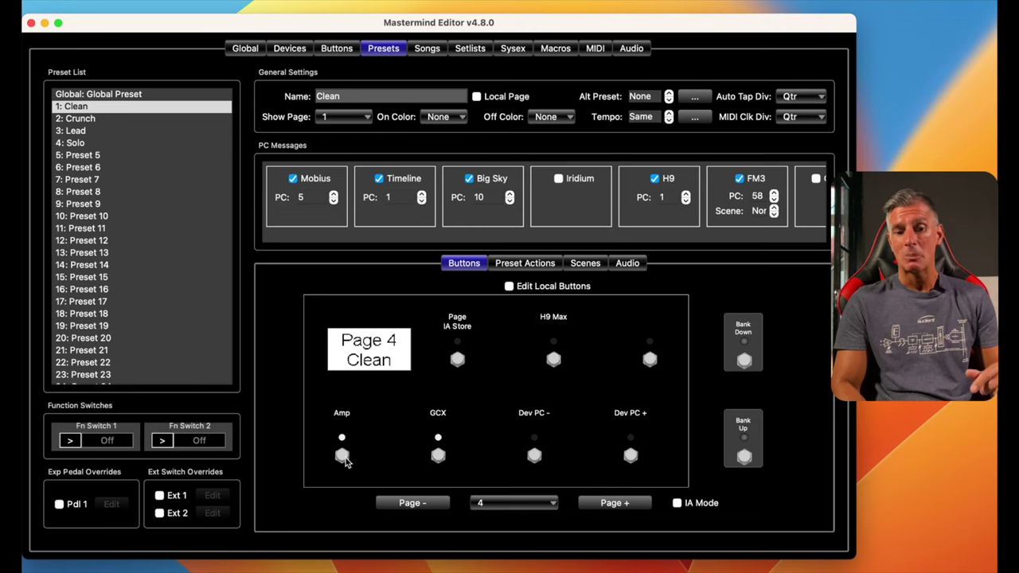
{"action": "mouse_move", "coordinate": [343, 459]}
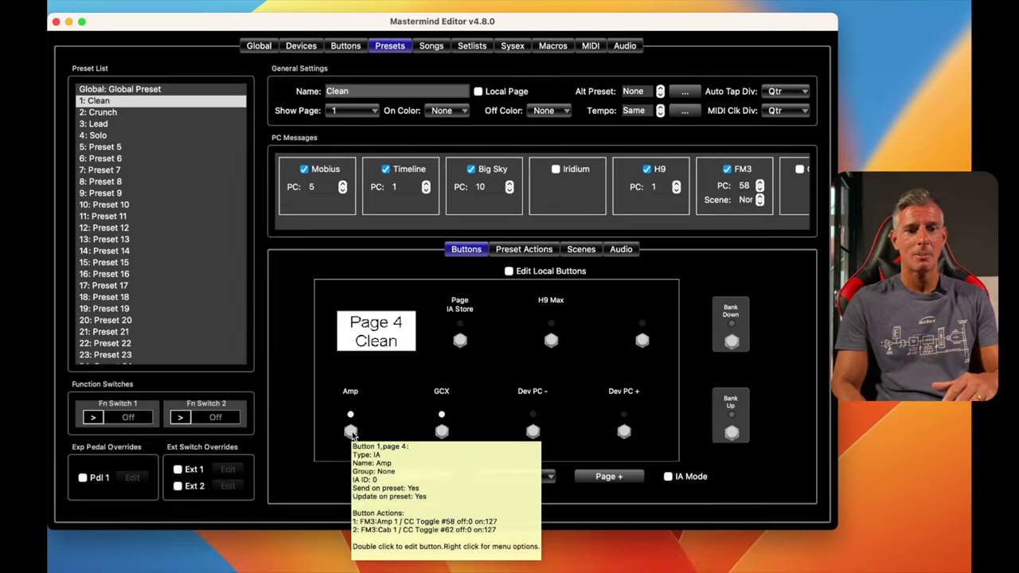
{"action": "left_click", "coordinate": [350, 432]}
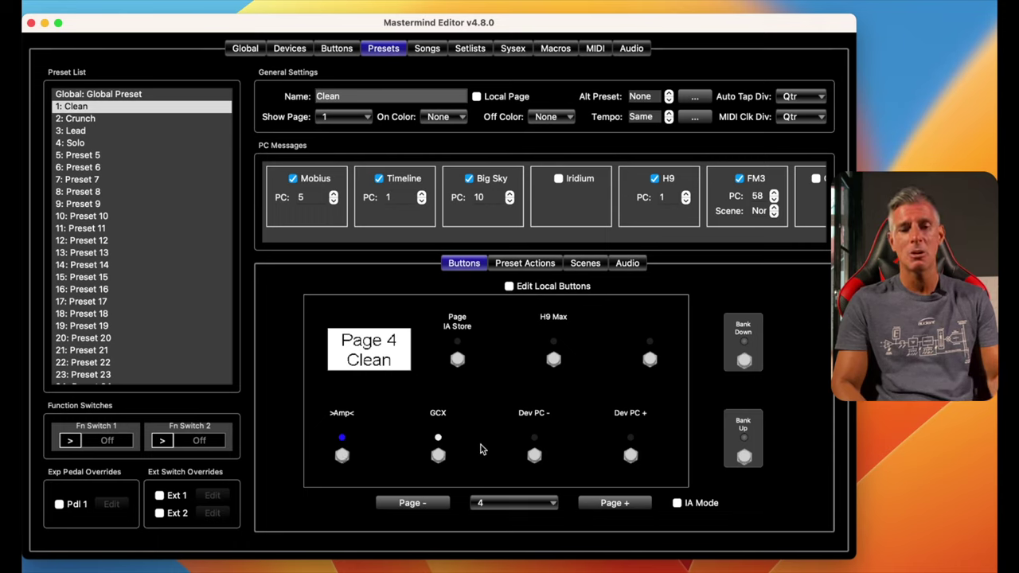
{"action": "left_click", "coordinate": [554, 362]}
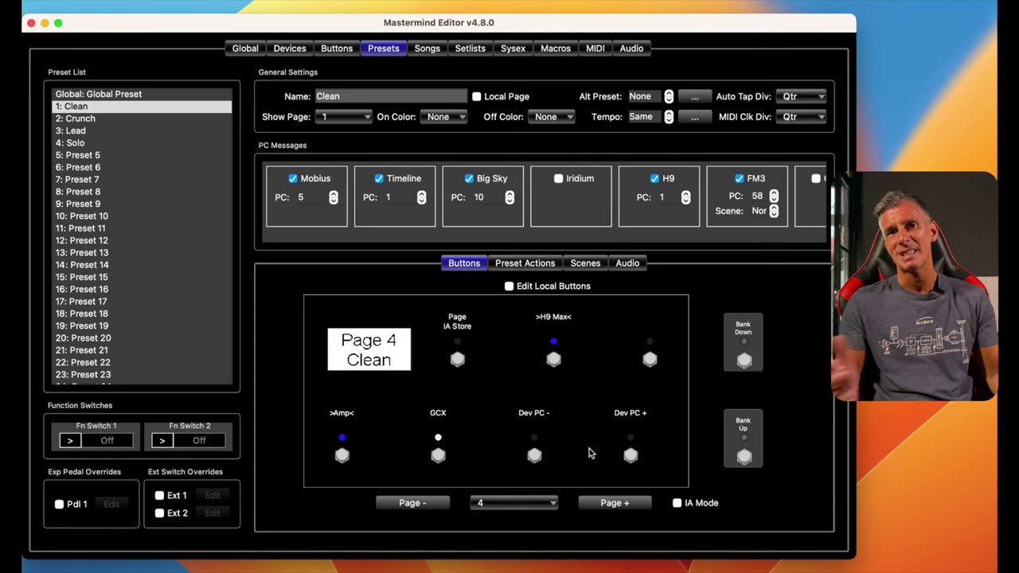
Review the Clean preset's button states across pages 1 to 4 and return to page 1.
{"action": "left_click", "coordinate": [614, 504]}
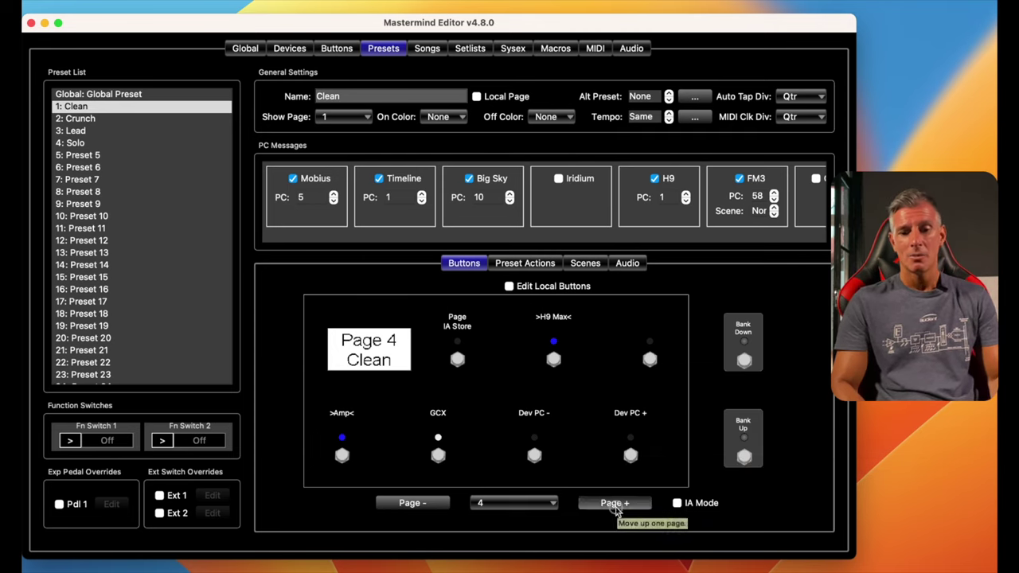
{"action": "left_click", "coordinate": [414, 504]}
{"action": "left_click", "coordinate": [414, 504]}
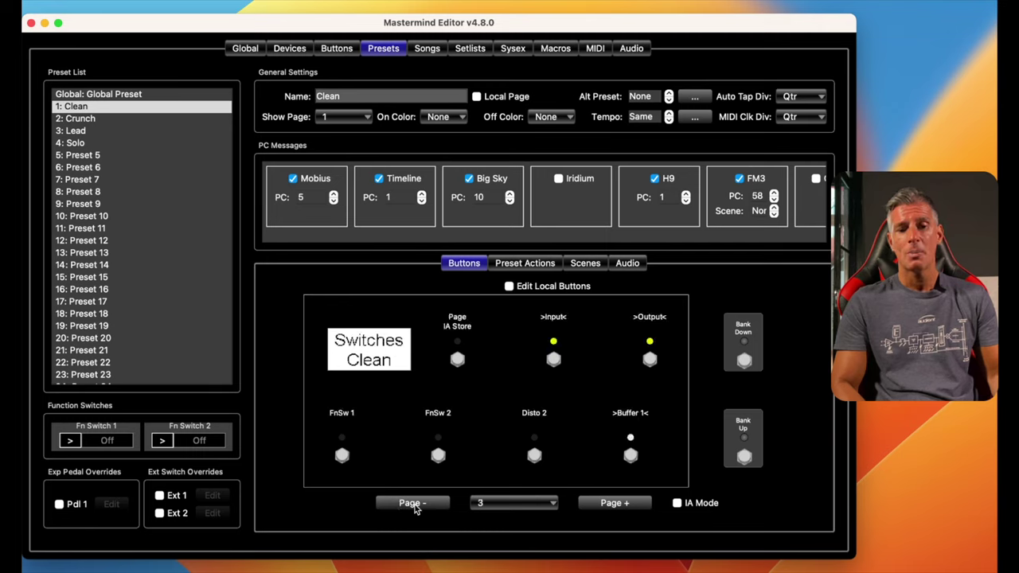
{"action": "left_click", "coordinate": [412, 503]}
{"action": "left_click", "coordinate": [413, 503]}
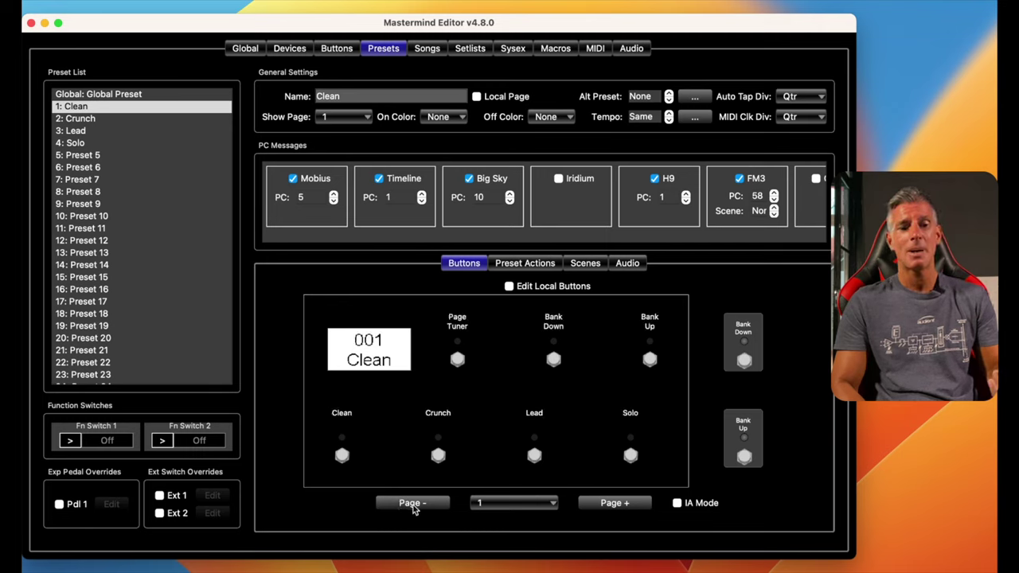
{"action": "left_click", "coordinate": [625, 503]}
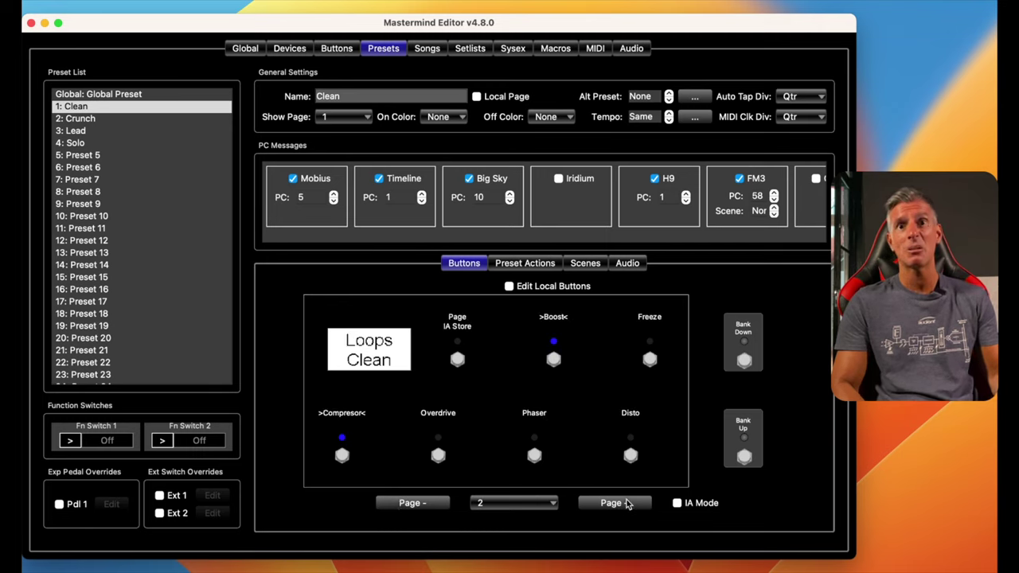
{"action": "left_click", "coordinate": [625, 503]}
{"action": "left_click", "coordinate": [625, 504]}
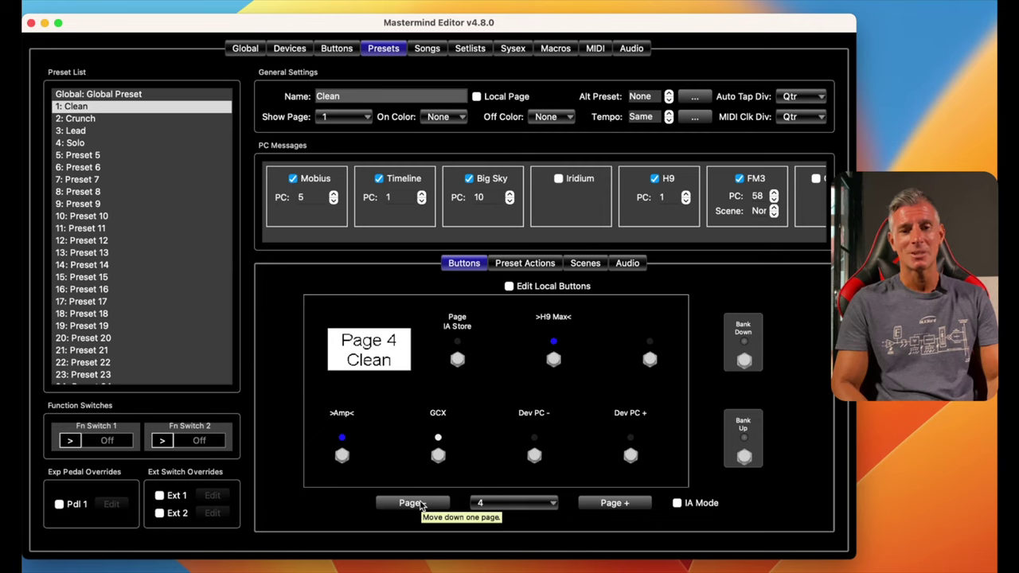
{"action": "left_click", "coordinate": [412, 503]}
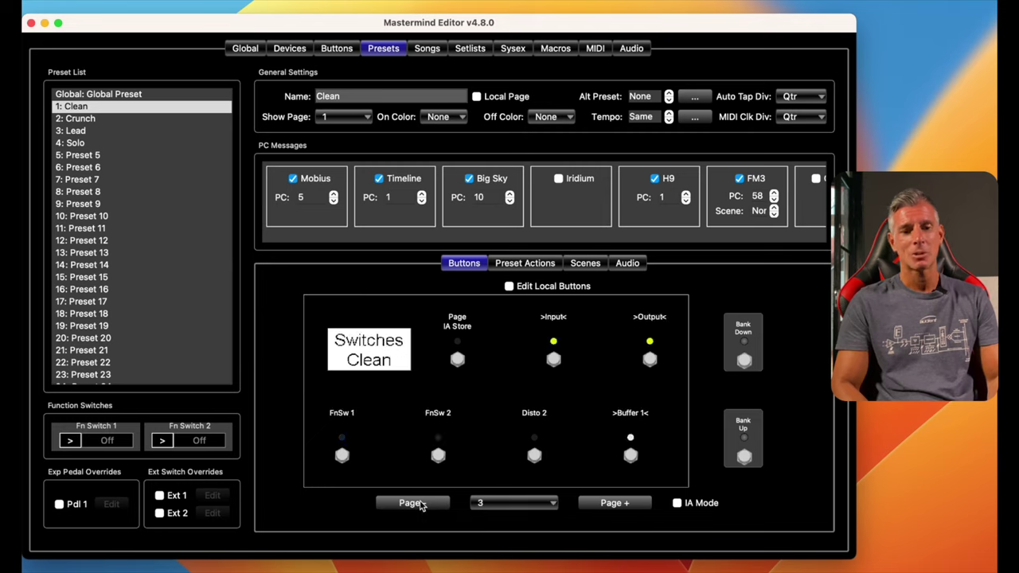
{"action": "left_click", "coordinate": [420, 504]}
{"action": "left_click", "coordinate": [420, 504]}
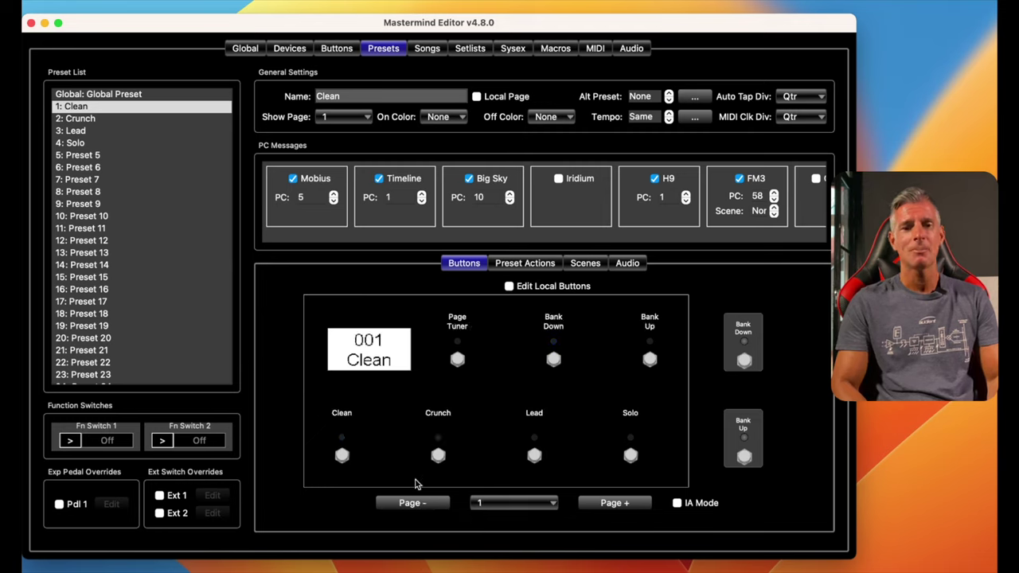
Add a CC Toggle preset action to the Clean preset for Mobius using CC 102: Bypass.
{"action": "left_click", "coordinate": [535, 267]}
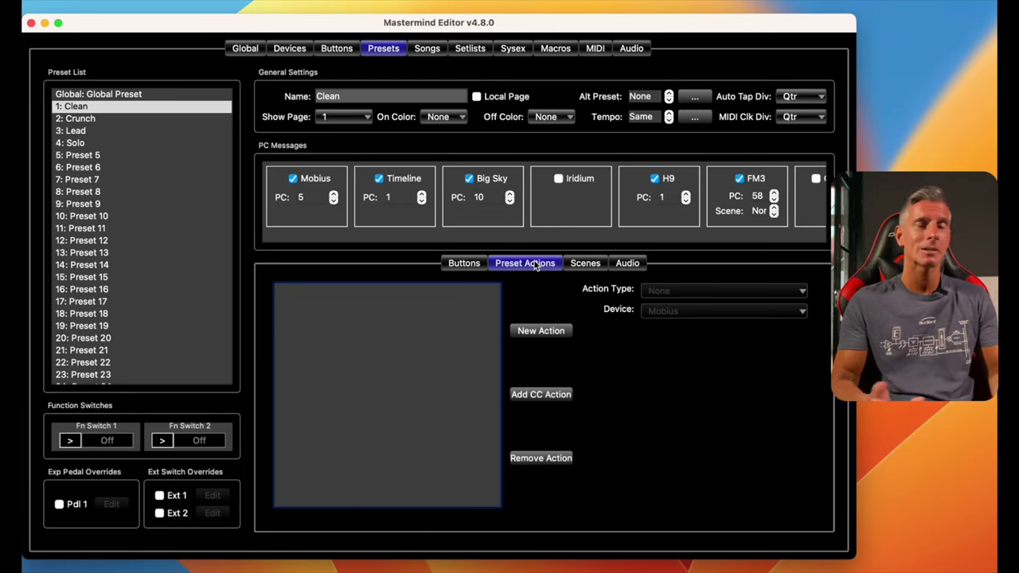
{"action": "left_click", "coordinate": [545, 334]}
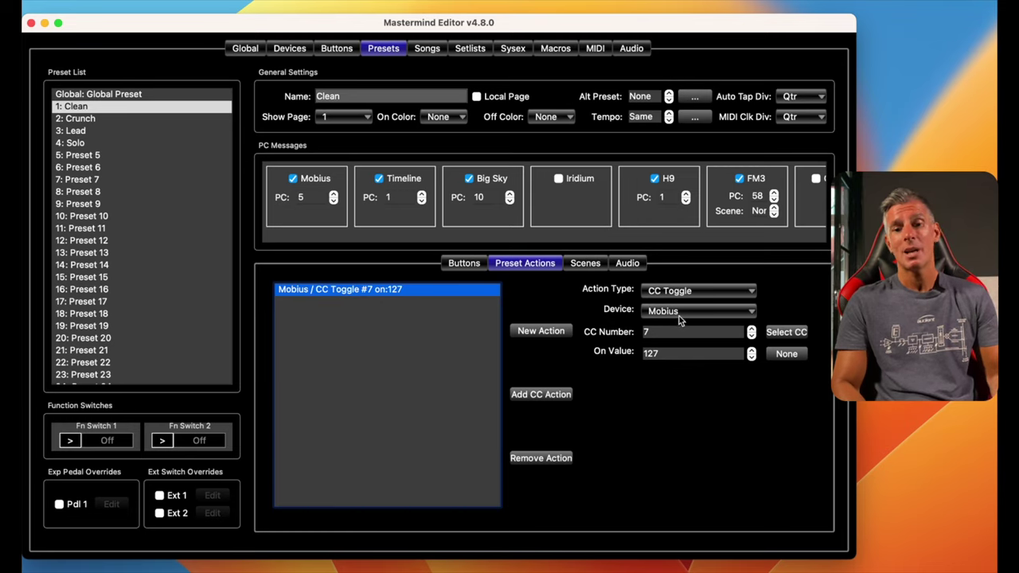
{"action": "left_click", "coordinate": [702, 293]}
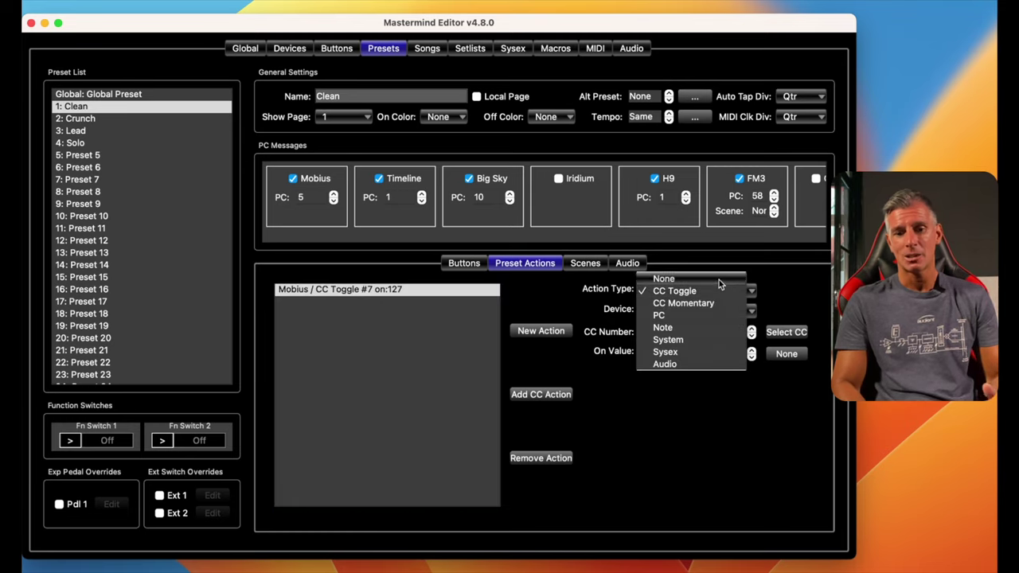
{"action": "left_click", "coordinate": [788, 299]}
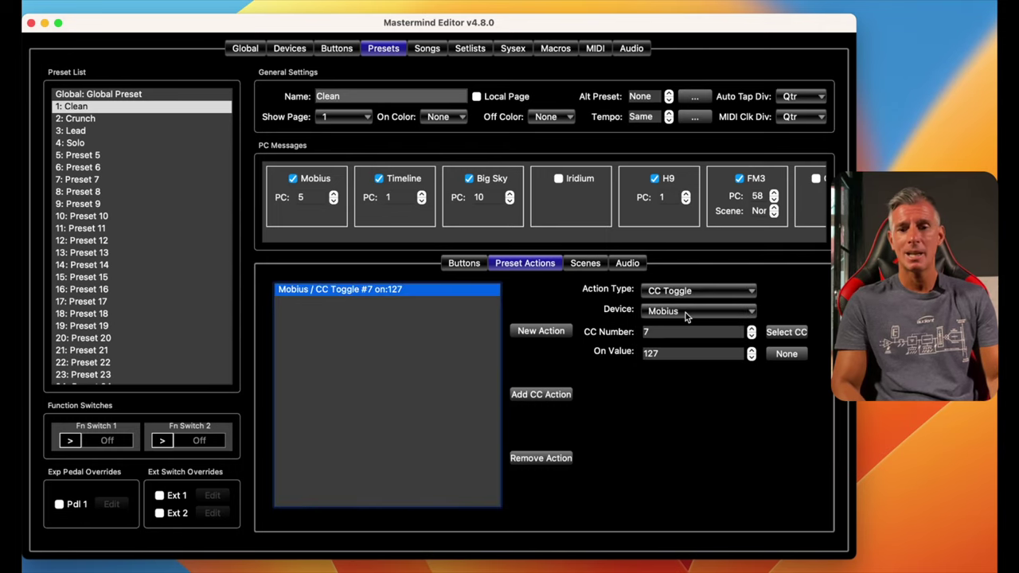
{"action": "left_click", "coordinate": [793, 334]}
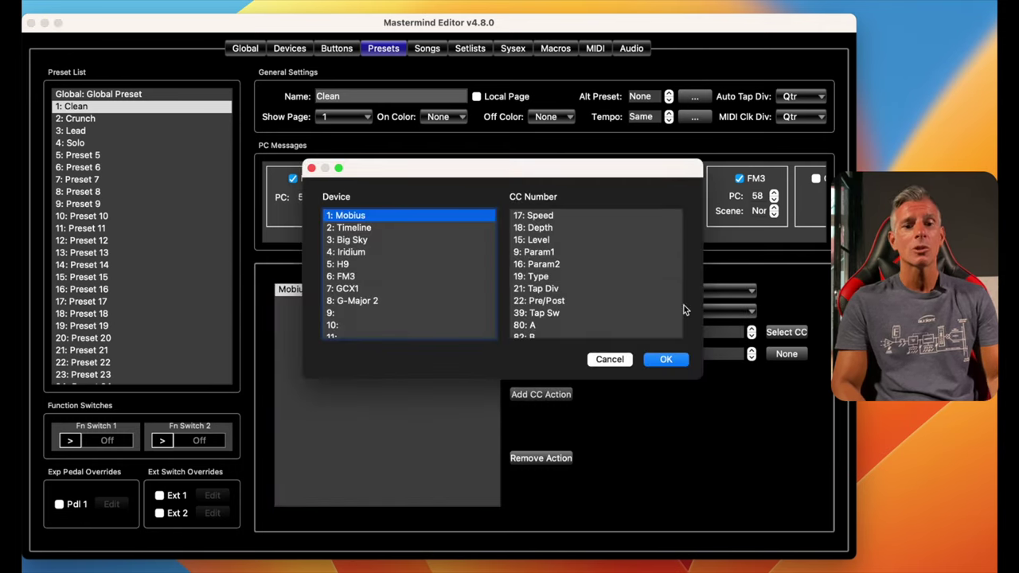
{"action": "scroll", "coordinate": [615, 232], "scroll_direction": "down", "scroll_amount": 2}
{"action": "scroll", "coordinate": [615, 232], "scroll_direction": "up", "scroll_amount": 2}
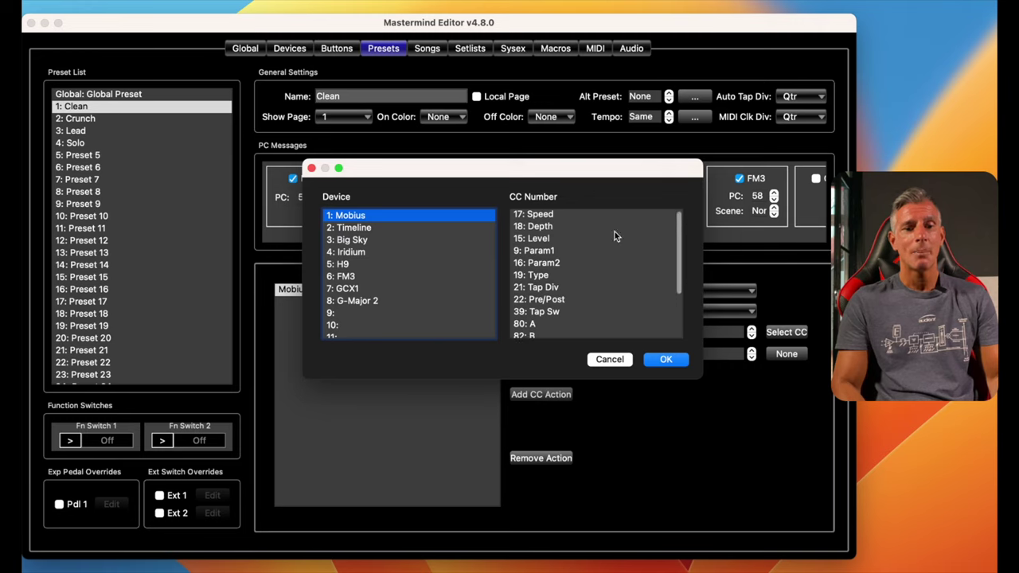
{"action": "scroll", "coordinate": [615, 232], "scroll_direction": "down", "scroll_amount": 4}
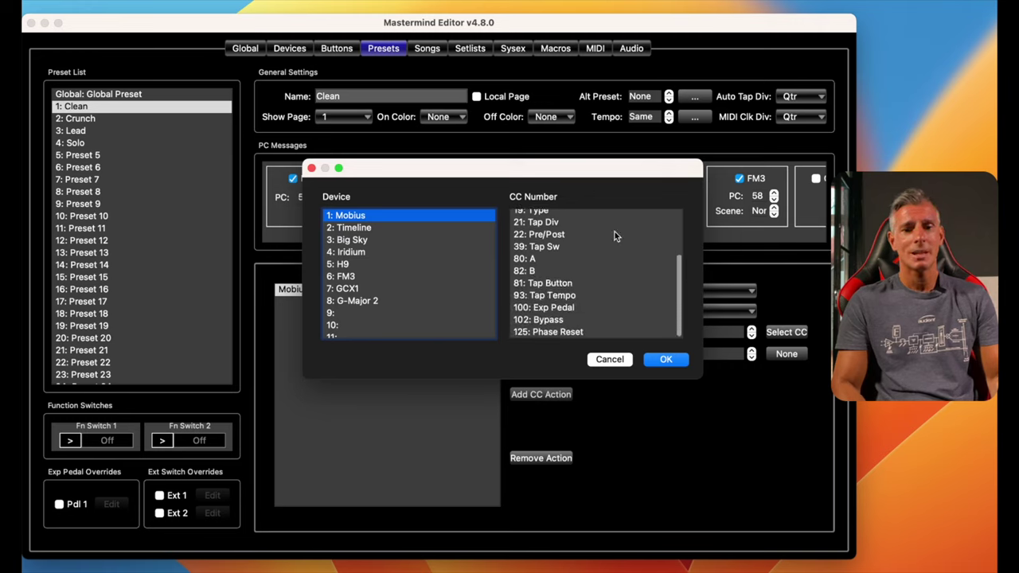
{"action": "left_click", "coordinate": [553, 320]}
{"action": "left_click", "coordinate": [660, 361]}
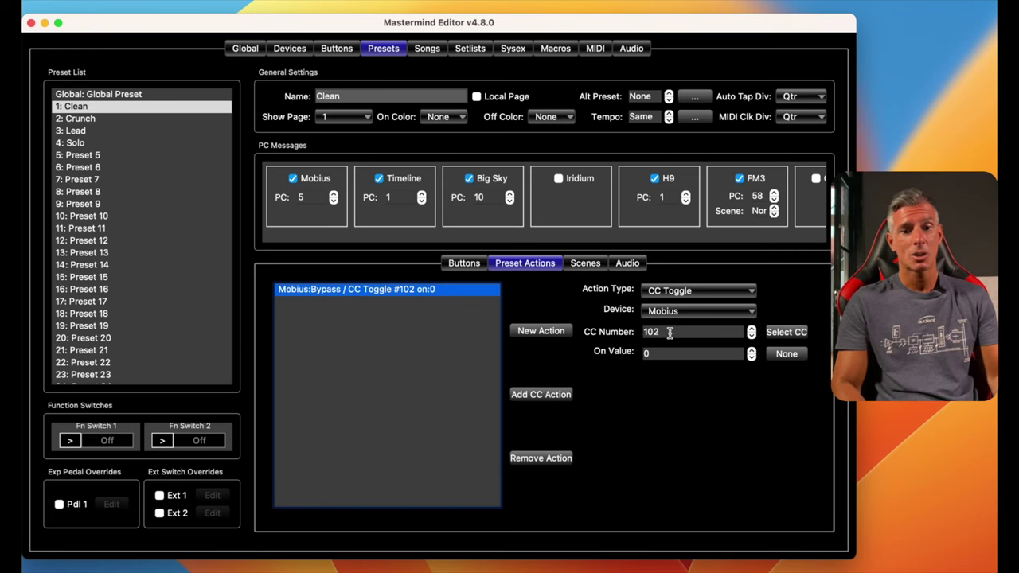
Add a second CC Toggle preset action to the Clean preset for Timeline using CC 102: Bypass.
{"action": "left_click", "coordinate": [541, 331]}
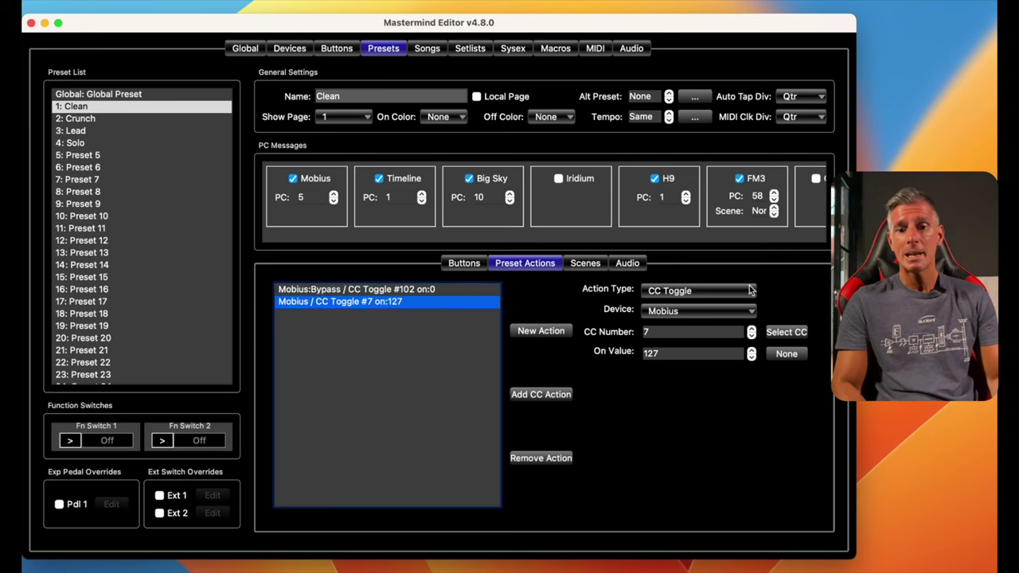
{"action": "left_click", "coordinate": [706, 311]}
{"action": "left_click", "coordinate": [696, 324]}
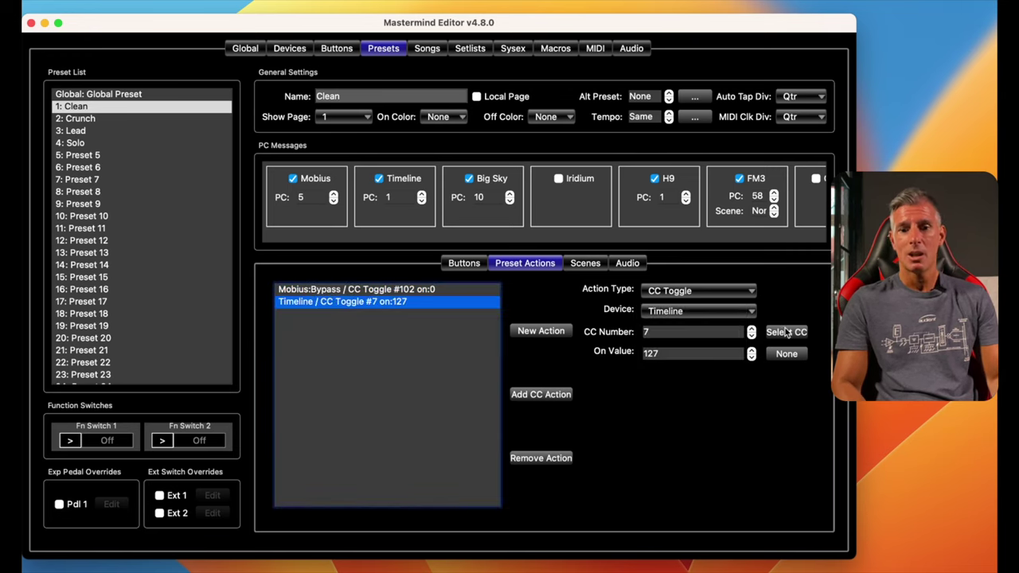
{"action": "scroll", "coordinate": [581, 277], "scroll_direction": "down", "scroll_amount": 3}
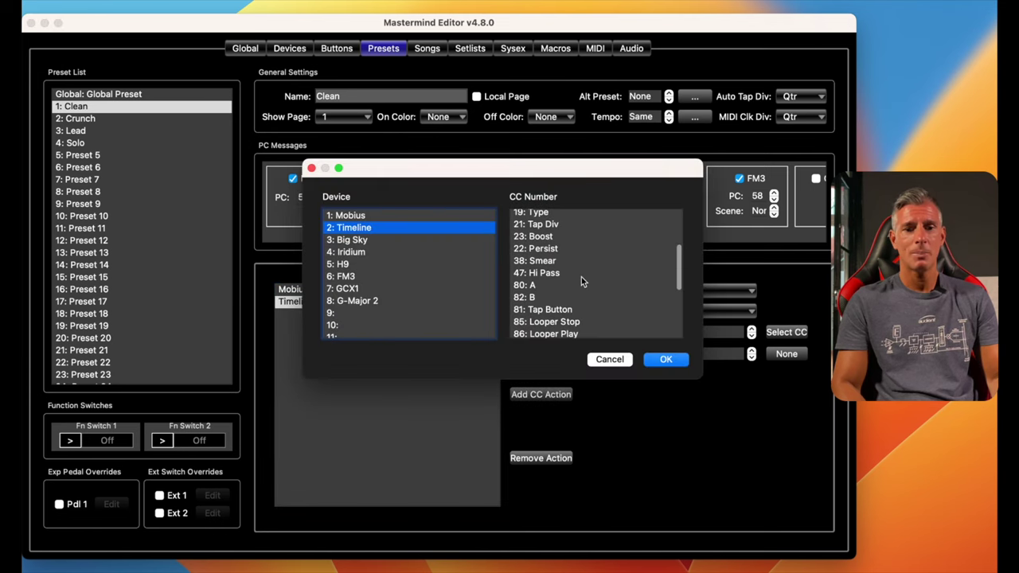
{"action": "scroll", "coordinate": [581, 277], "scroll_direction": "down", "scroll_amount": 3}
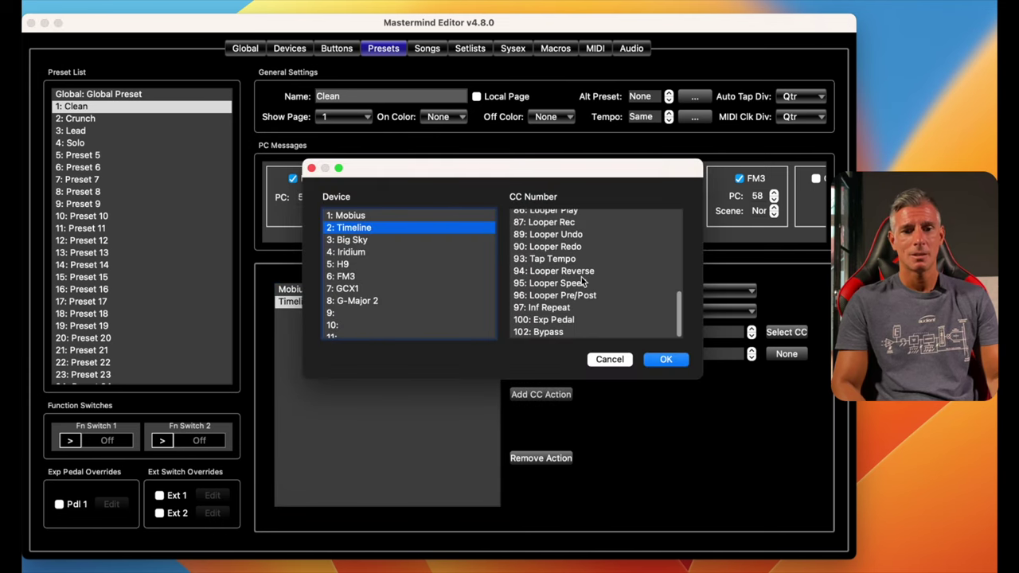
{"action": "left_click", "coordinate": [546, 333]}
{"action": "left_click", "coordinate": [675, 362]}
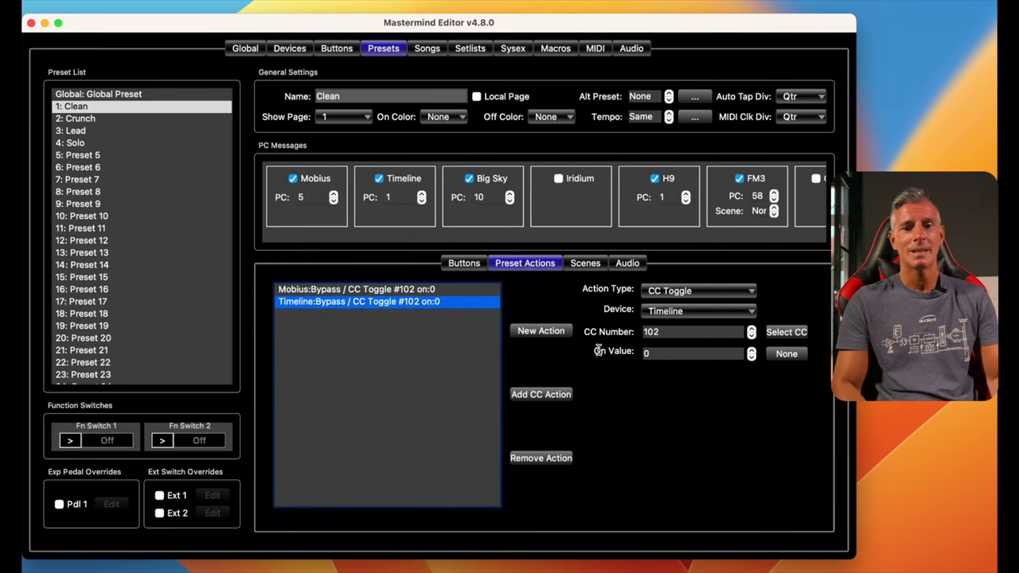
Add a CC Toggle preset action to the Clean preset for Big Sky using CC 102: Bypass.
{"action": "left_click", "coordinate": [542, 331]}
{"action": "left_click", "coordinate": [689, 313]}
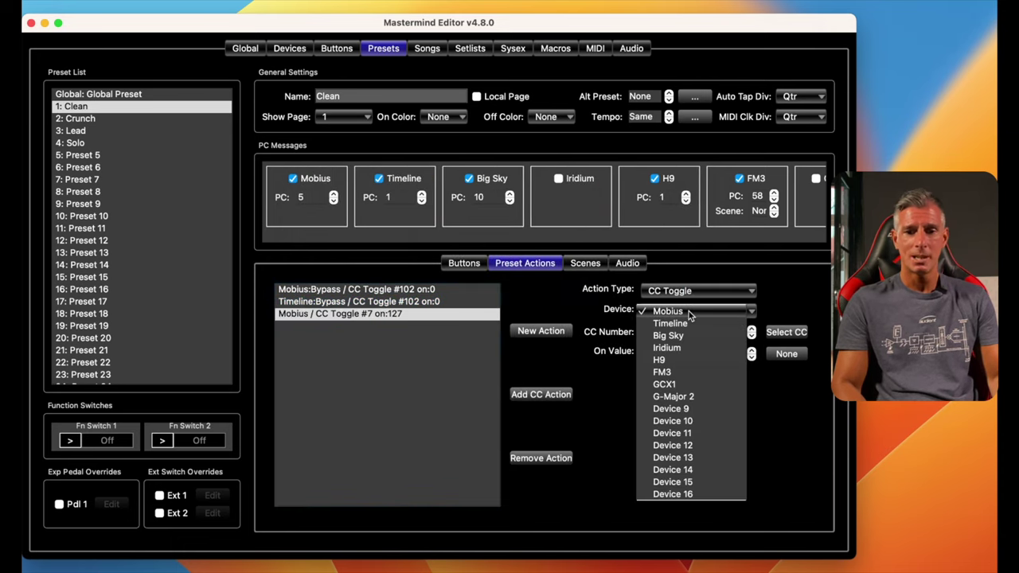
{"action": "left_click", "coordinate": [673, 335]}
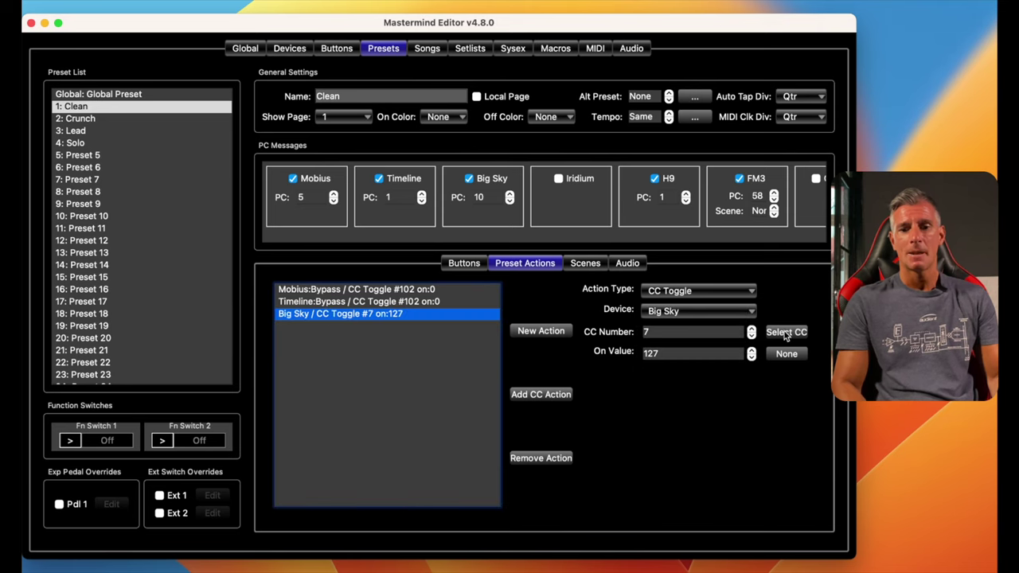
{"action": "left_click", "coordinate": [785, 332]}
{"action": "scroll", "coordinate": [581, 292], "scroll_direction": "down", "scroll_amount": 5}
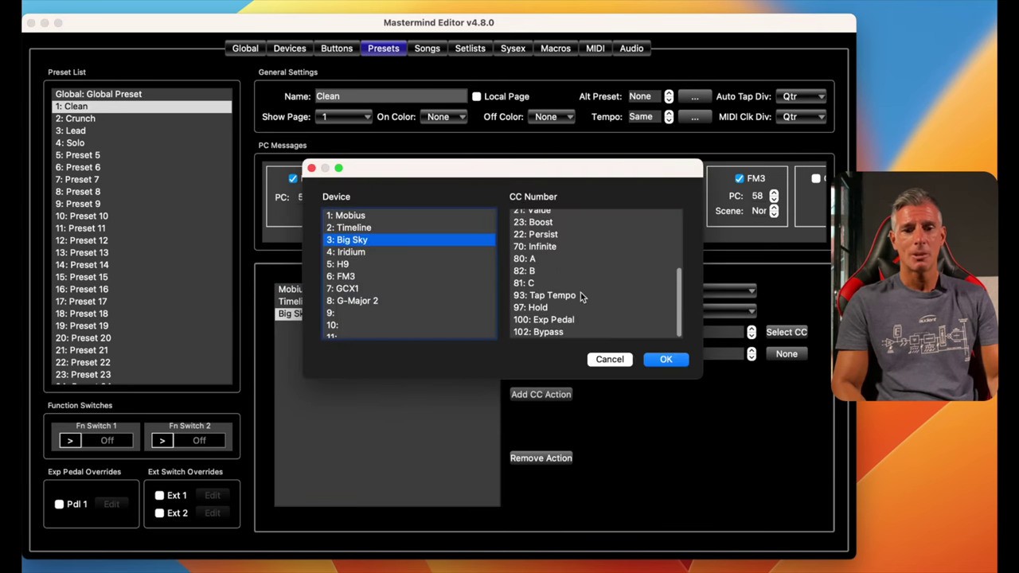
{"action": "left_click", "coordinate": [551, 332]}
{"action": "left_click", "coordinate": [655, 359]}
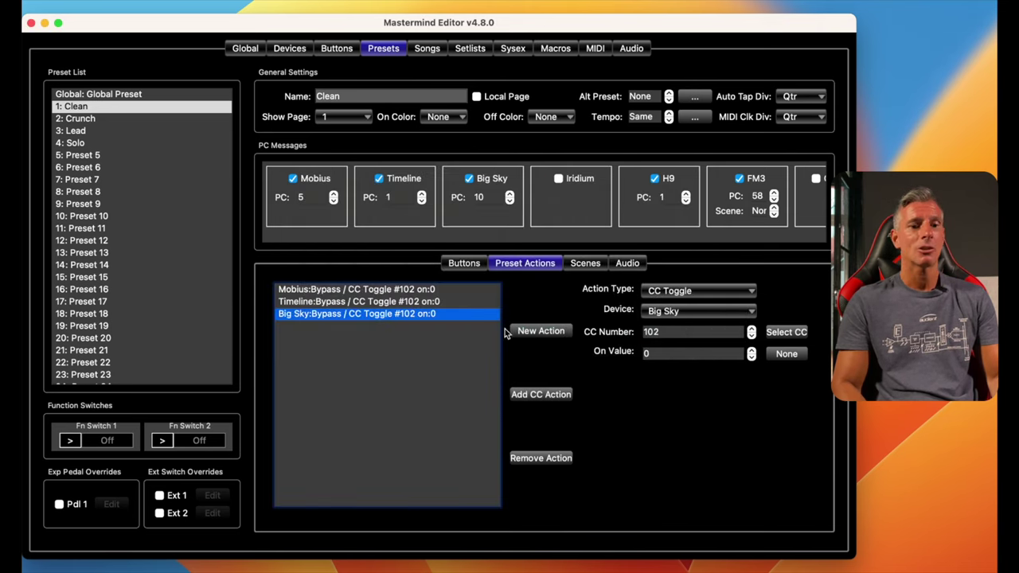
Add a CC Toggle preset action to the Clean preset for H9 using CC 10: Bypass.
{"action": "left_click", "coordinate": [544, 332]}
{"action": "left_click", "coordinate": [694, 311]}
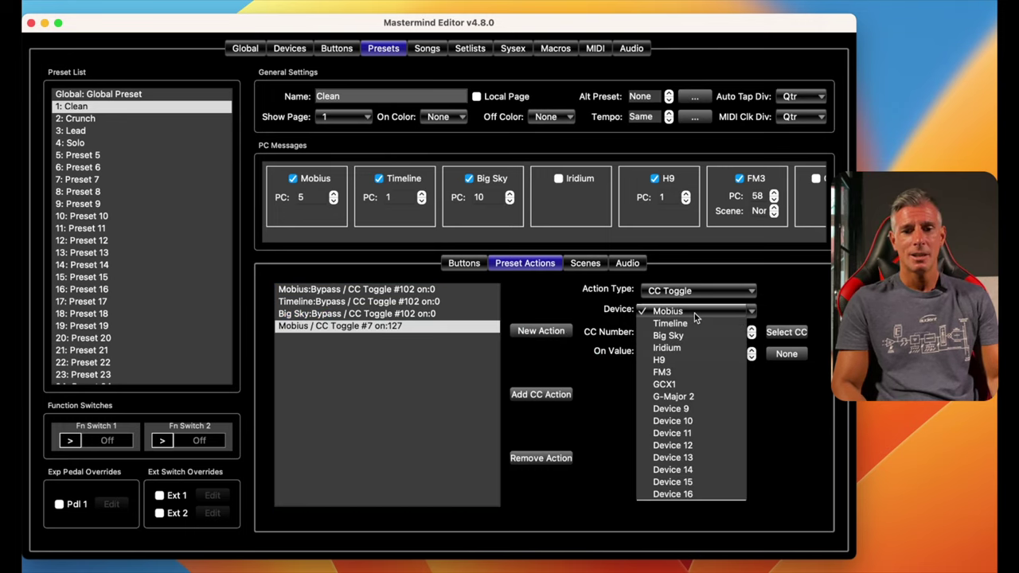
{"action": "left_click", "coordinate": [681, 360]}
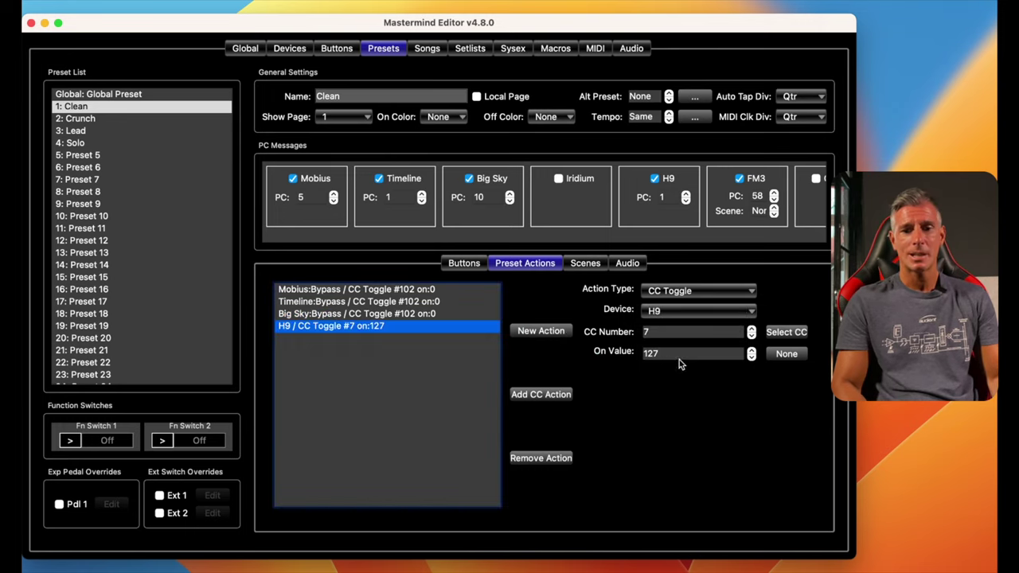
{"action": "left_click", "coordinate": [786, 333]}
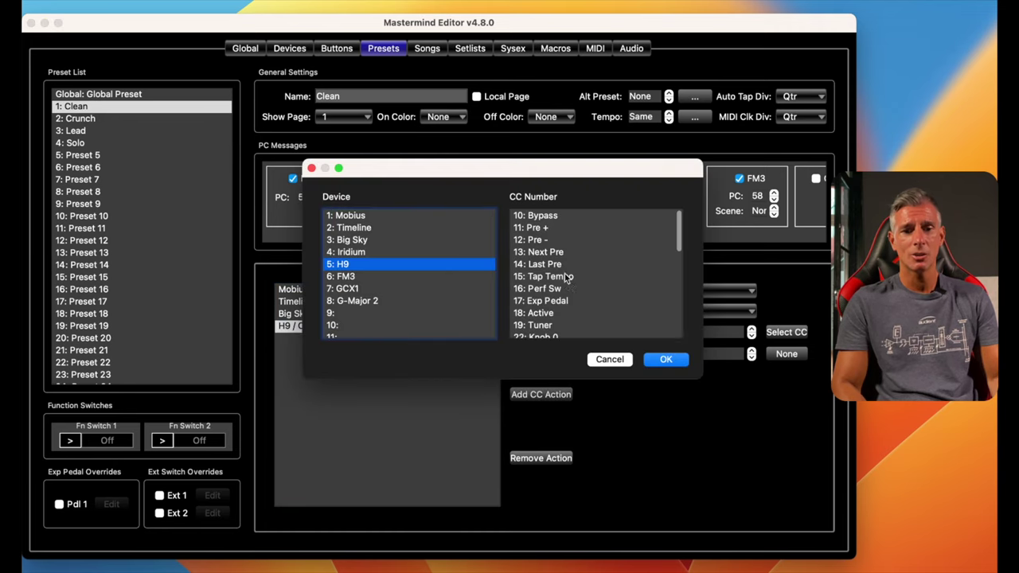
{"action": "left_click", "coordinate": [547, 217]}
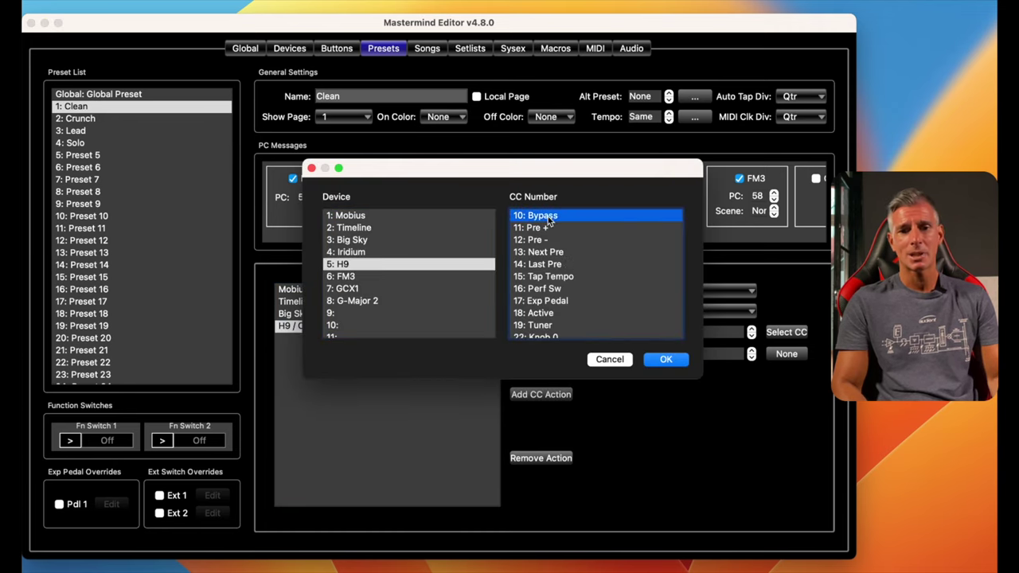
{"action": "left_click", "coordinate": [673, 362]}
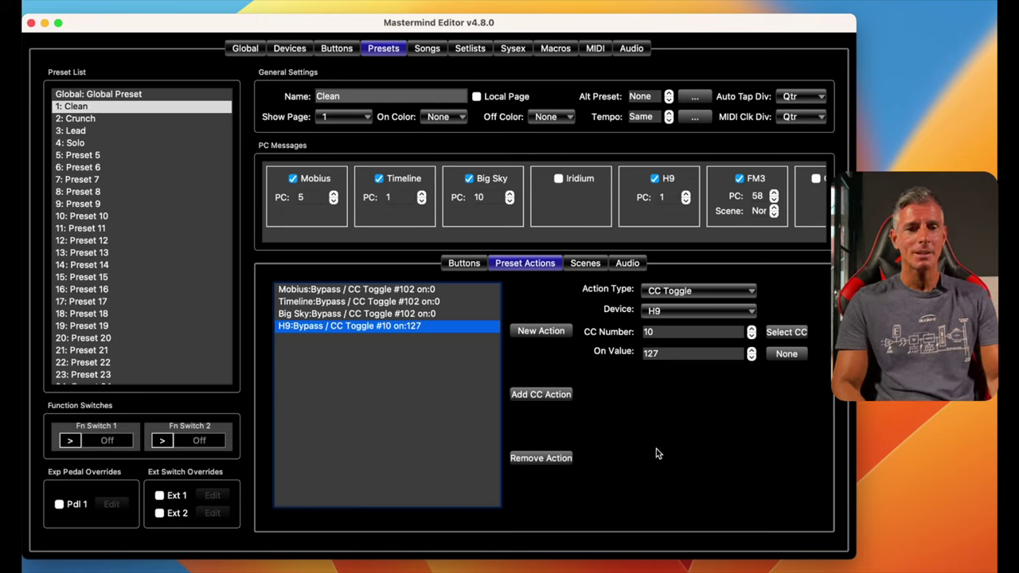
Review the Clean preset's buttons, preset actions, scene names and audio loop states, comparing the loops with button page 2.
{"action": "left_click", "coordinate": [464, 267]}
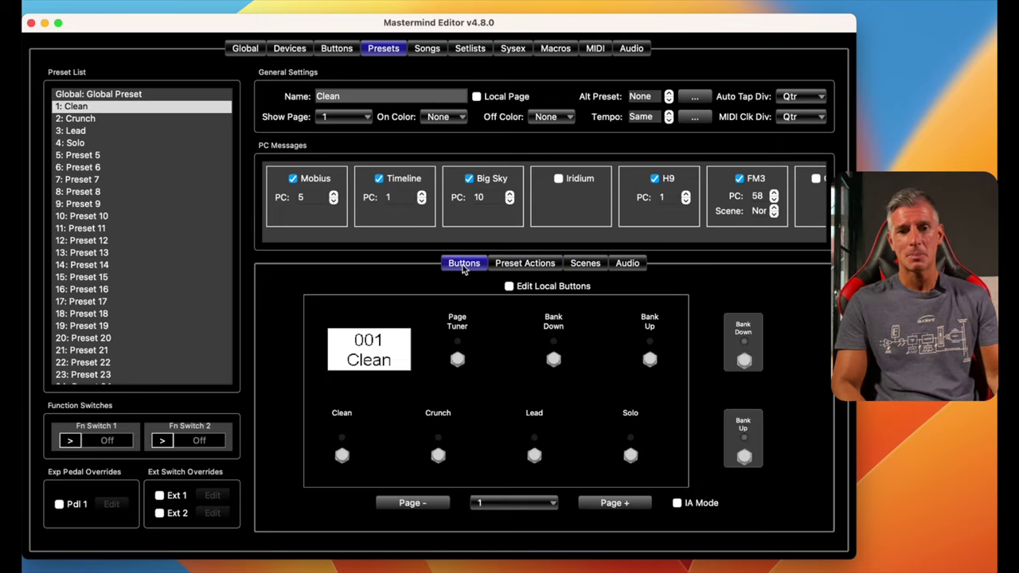
{"action": "left_click", "coordinate": [520, 266]}
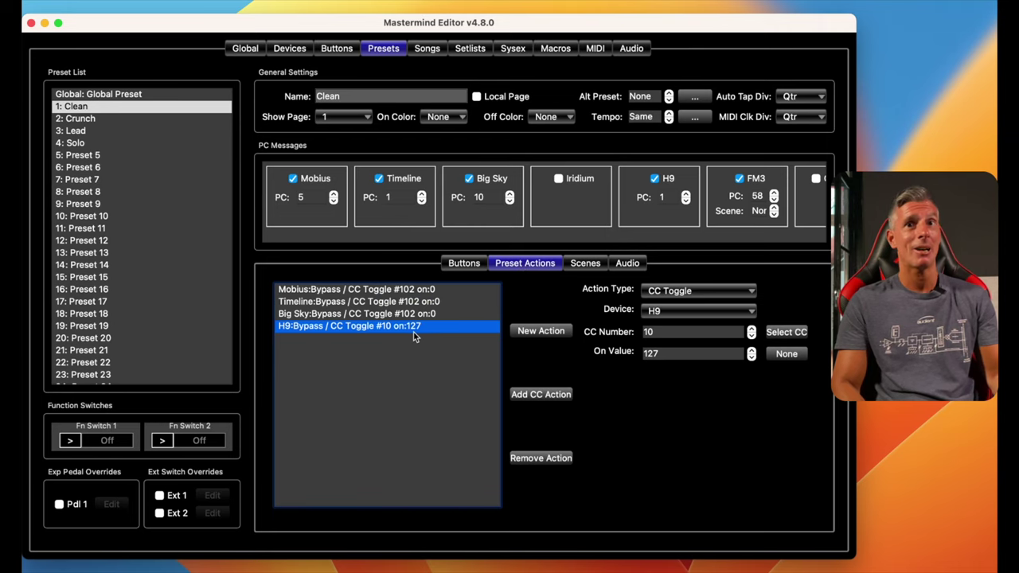
{"action": "left_click", "coordinate": [465, 266]}
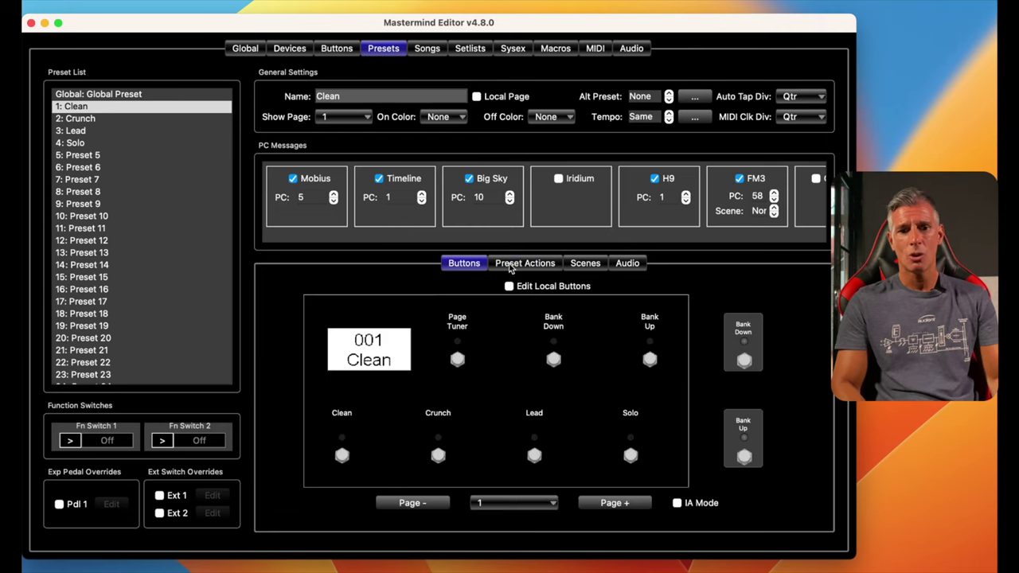
{"action": "left_click", "coordinate": [514, 264]}
{"action": "left_click", "coordinate": [595, 262]}
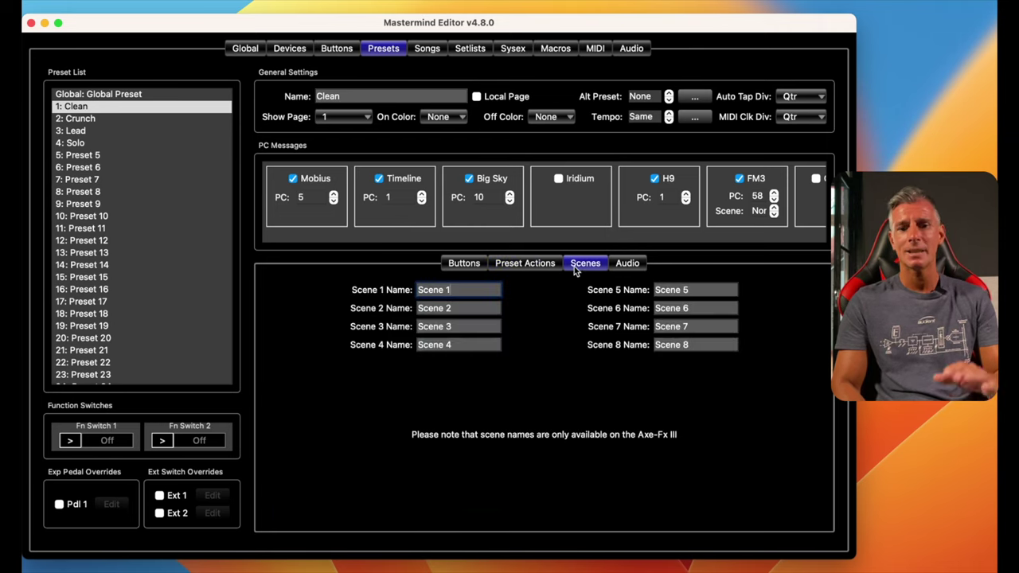
{"action": "left_click", "coordinate": [629, 263]}
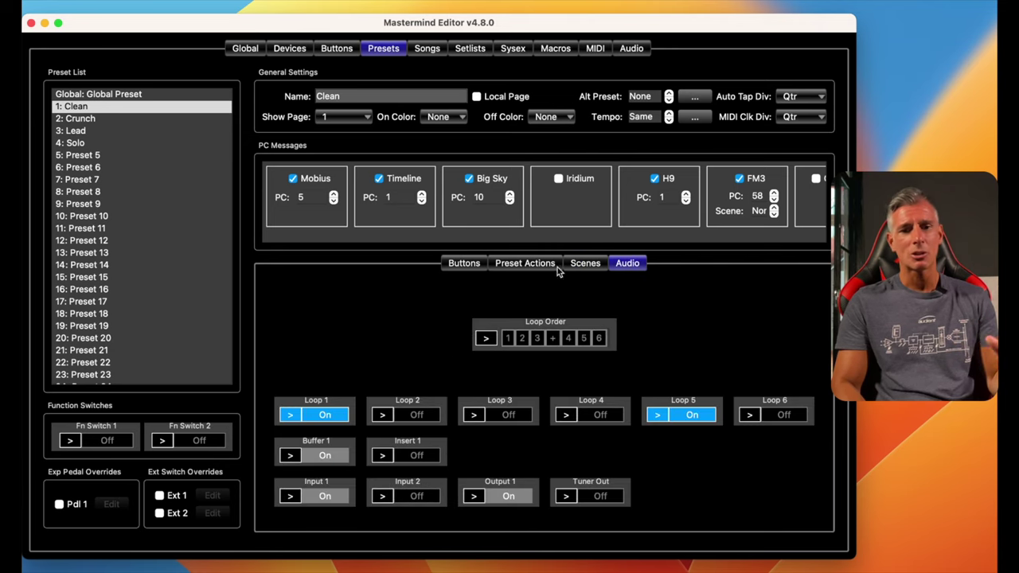
{"action": "left_click", "coordinate": [470, 266]}
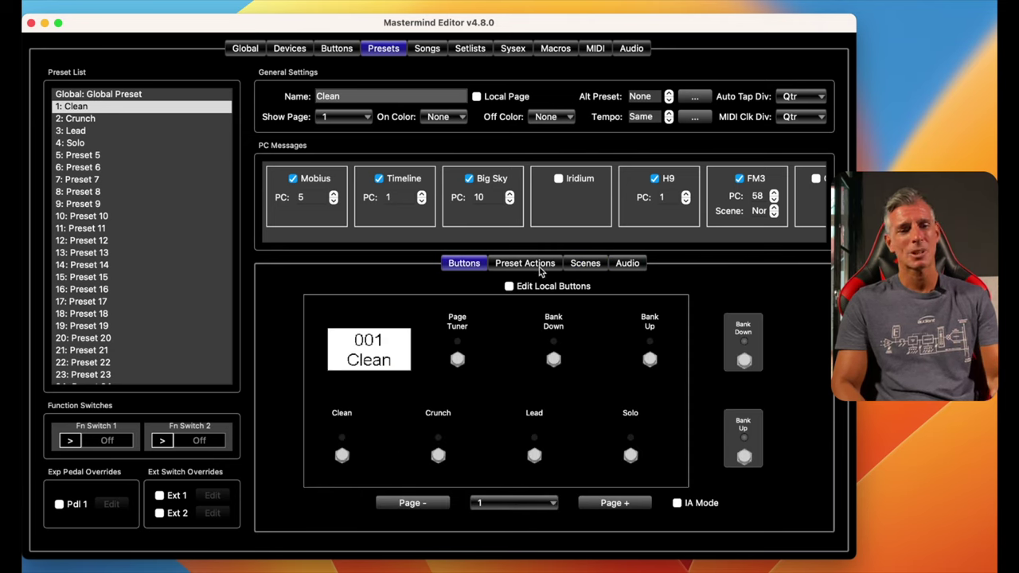
{"action": "left_click", "coordinate": [629, 265]}
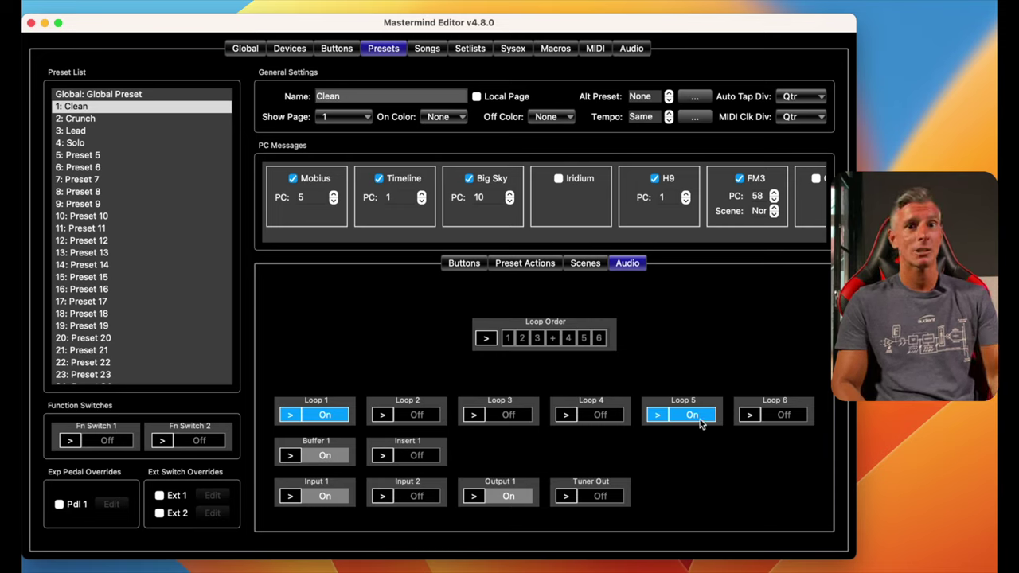
{"action": "left_click", "coordinate": [468, 267]}
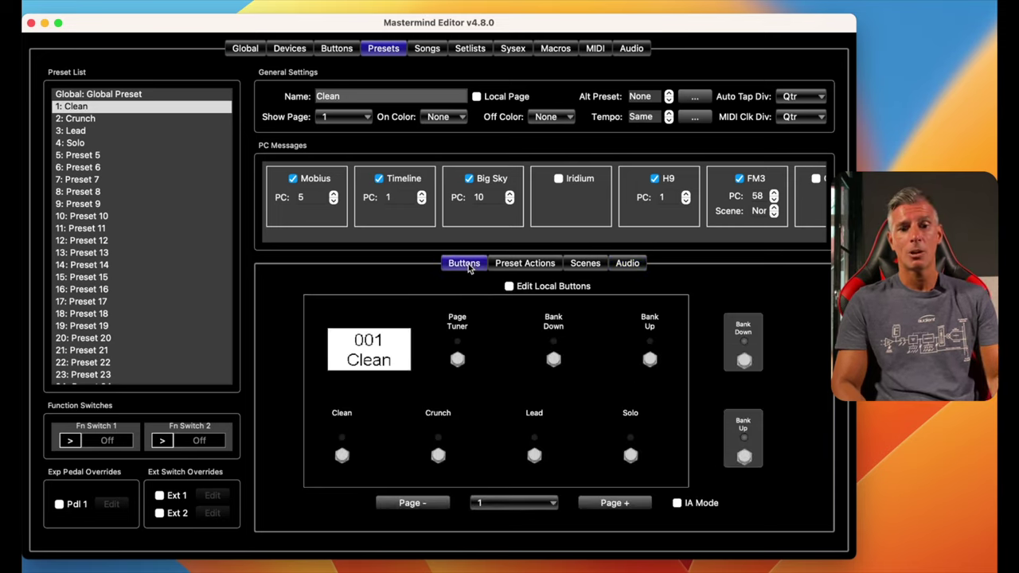
{"action": "left_click", "coordinate": [612, 502]}
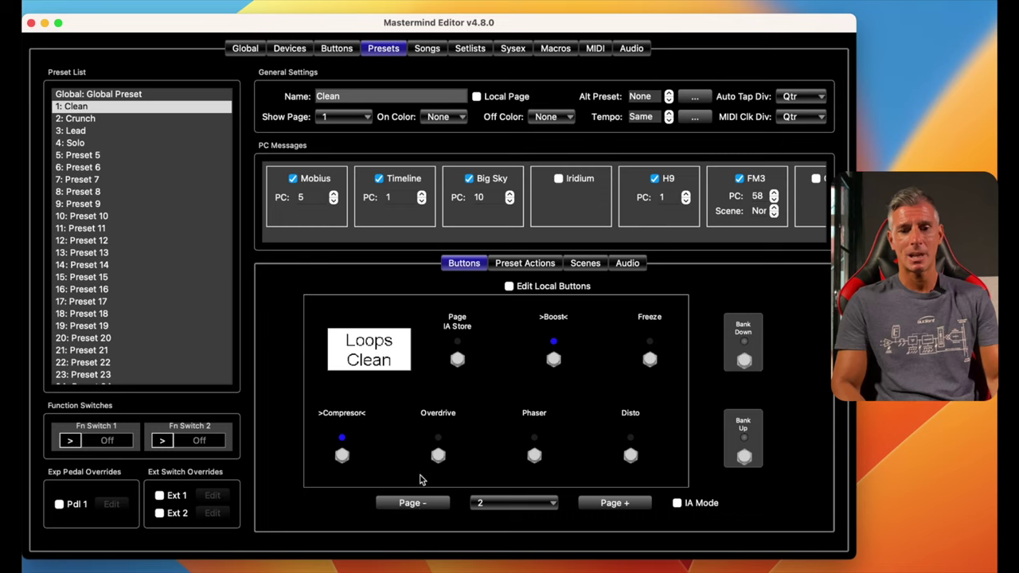
{"action": "left_click", "coordinate": [410, 503]}
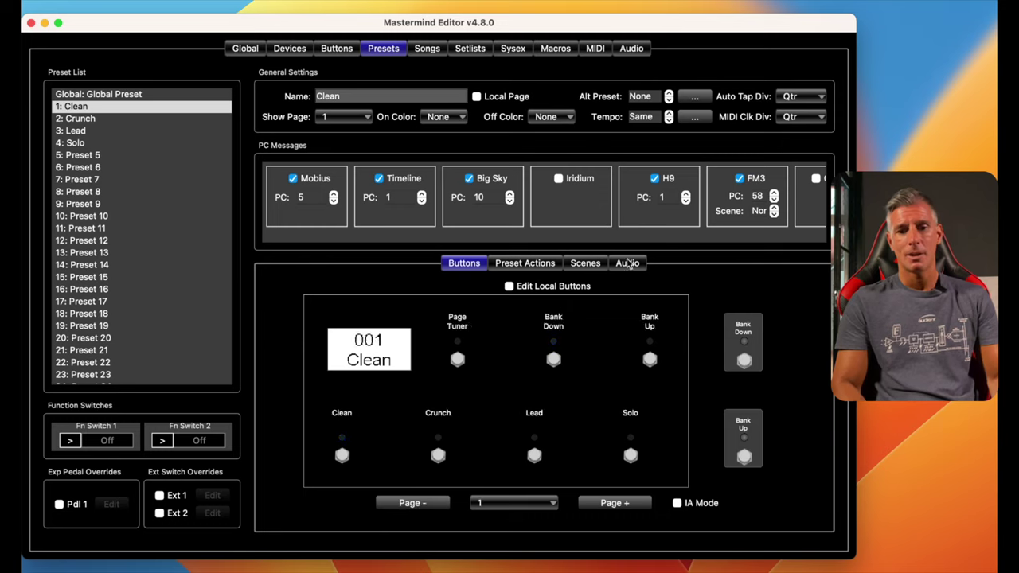
{"action": "left_click", "coordinate": [627, 263]}
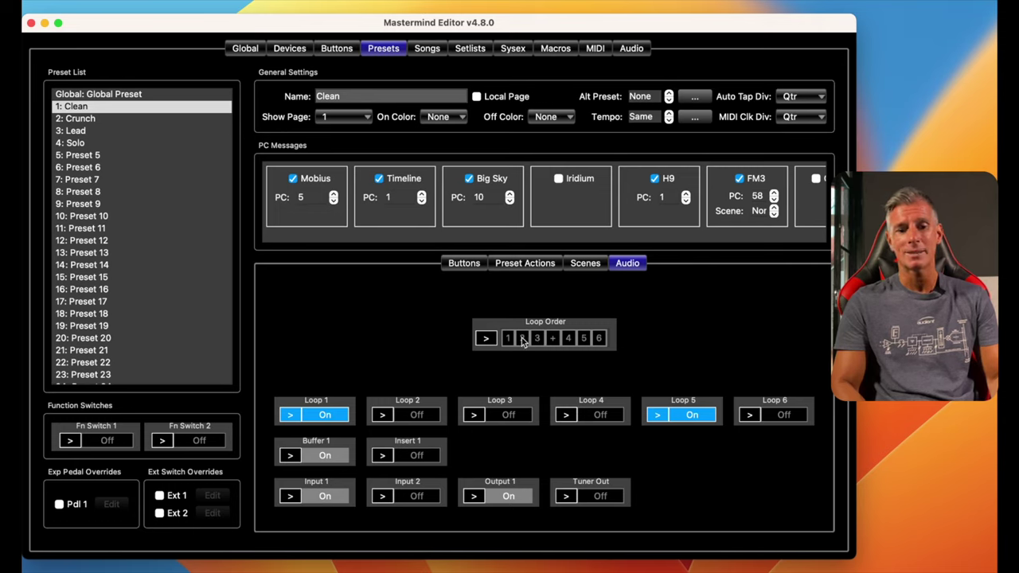
Try the custom loop order 2, 1, 3, 4, +, 5, 6 in the Clean preset and revert it to the default.
{"action": "left_click", "coordinate": [486, 338]}
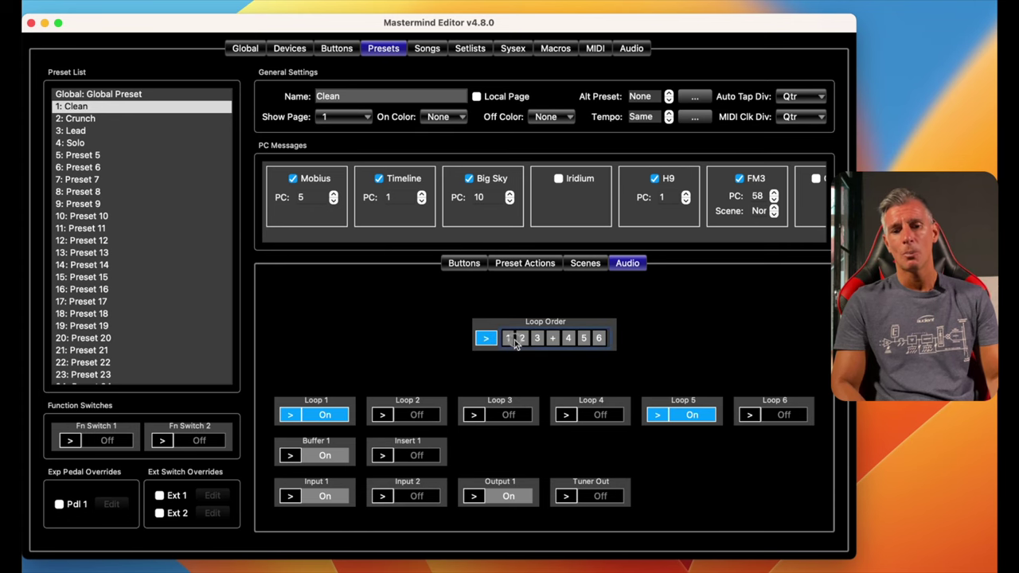
{"action": "left_click_drag", "start_coordinate": [513, 341], "coordinate": [525, 347]}
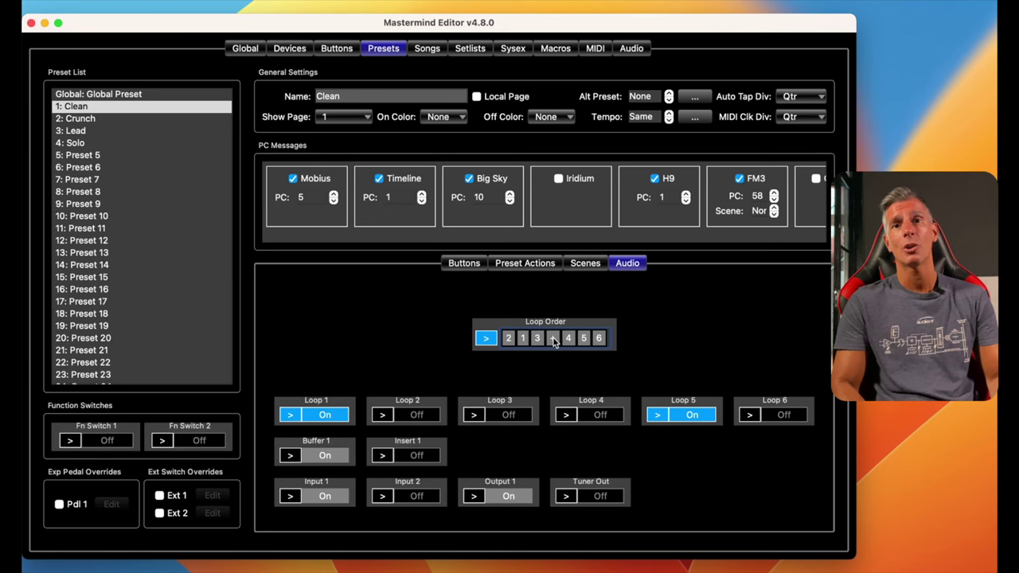
{"action": "left_click_drag", "start_coordinate": [555, 341], "coordinate": [574, 323]}
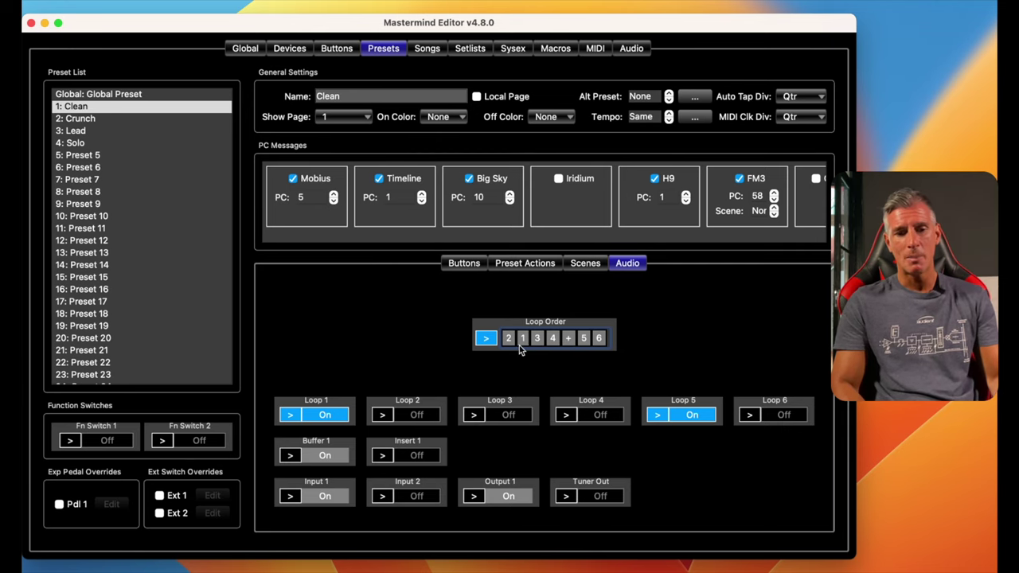
{"action": "left_click_drag", "start_coordinate": [509, 341], "coordinate": [556, 332]}
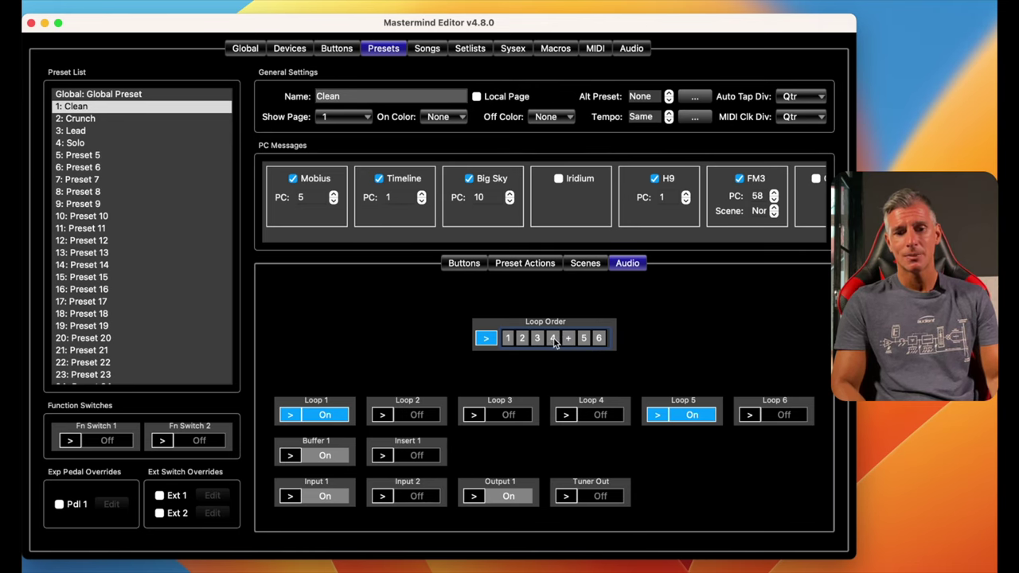
{"action": "left_click_drag", "start_coordinate": [555, 341], "coordinate": [573, 347]}
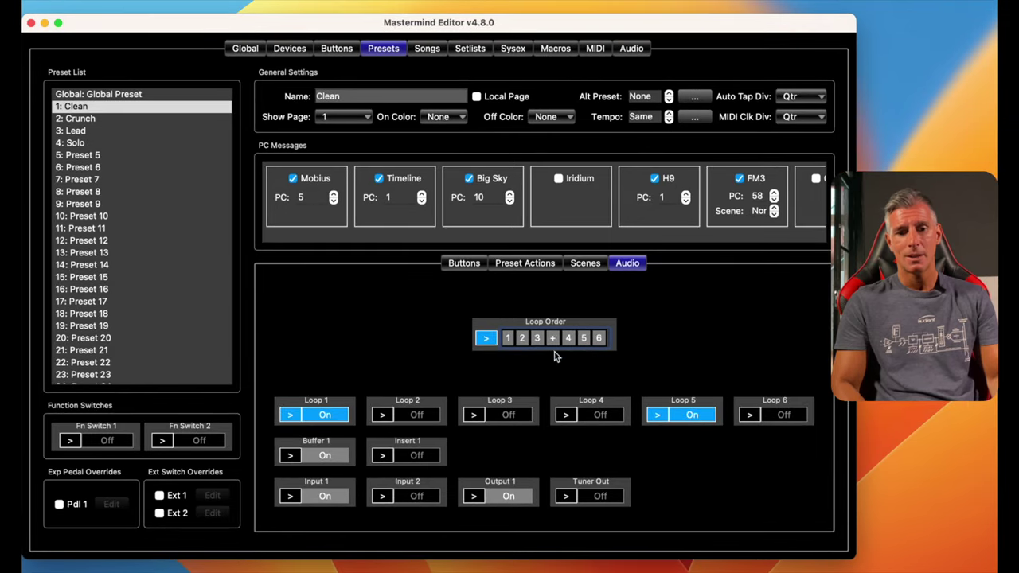
{"action": "left_click", "coordinate": [487, 340]}
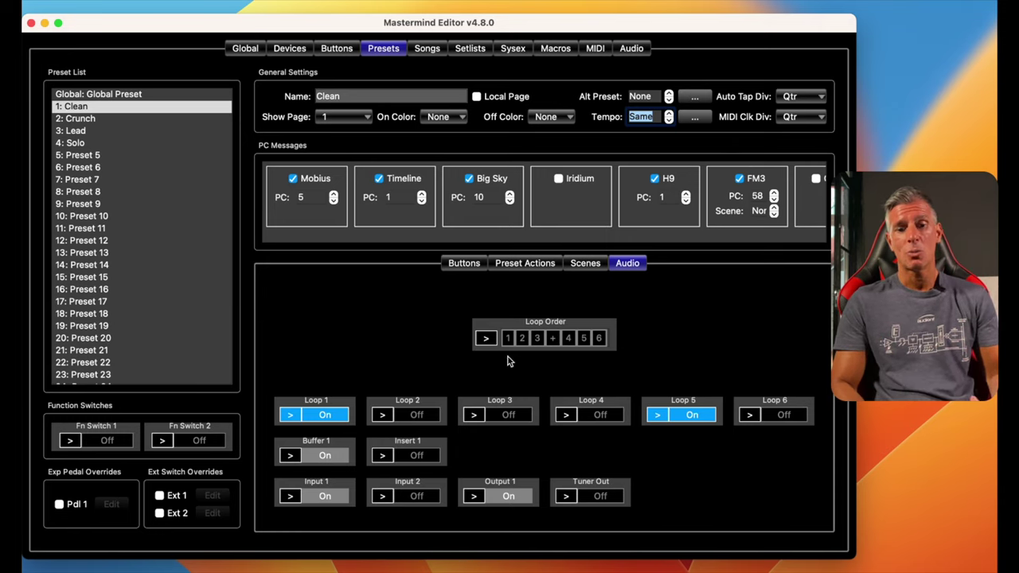
Enable a custom loop order for the Crunch preset and arrange it as 1, 6, 3, +, 2, 4, 5.
{"action": "left_click", "coordinate": [93, 118]}
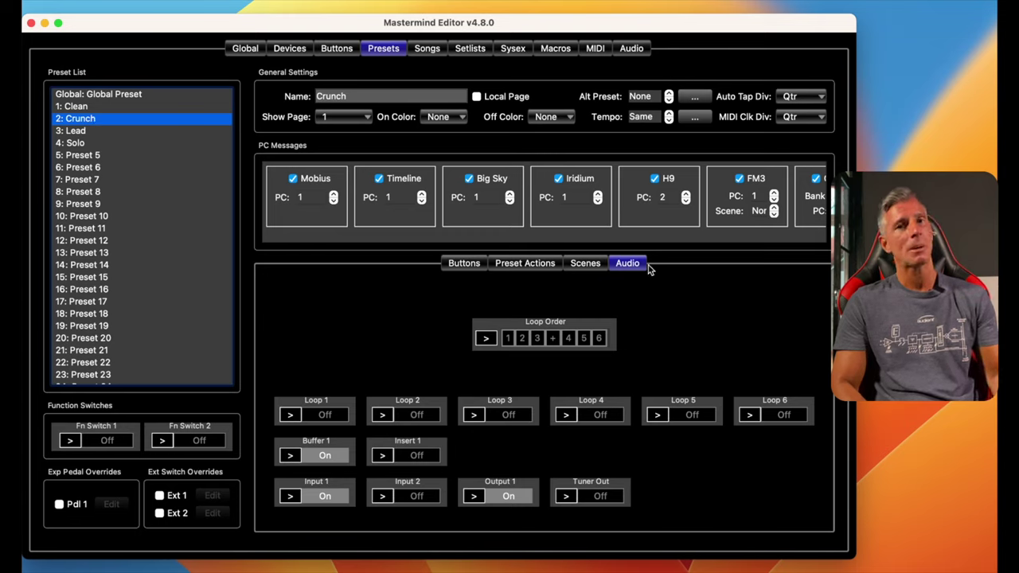
{"action": "left_click", "coordinate": [487, 339]}
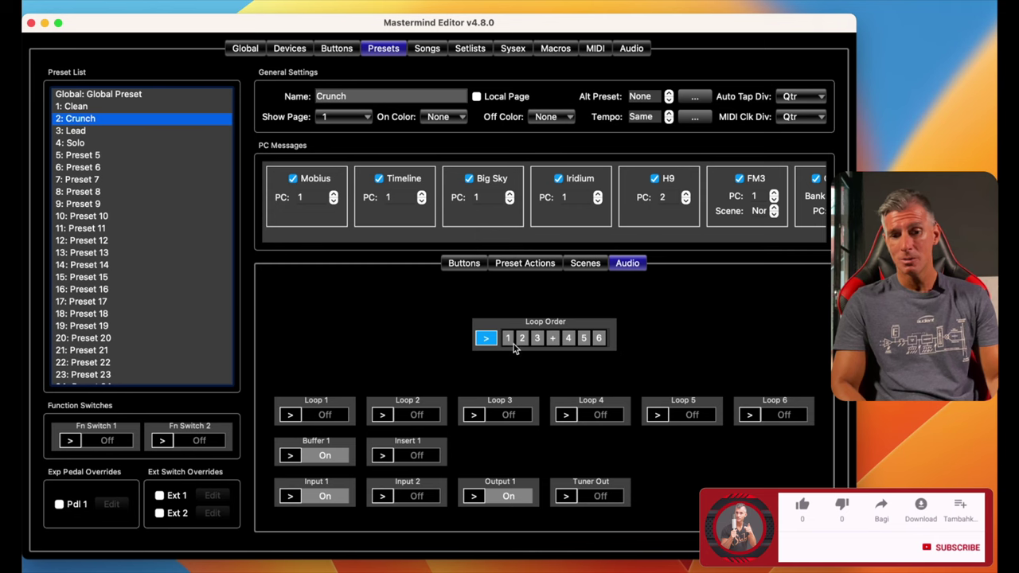
{"action": "mouse_move", "coordinate": [522, 338]}
{"action": "left_mouse_down"}
{"action": "mouse_move", "coordinate": [568, 339]}
{"action": "mouse_move", "coordinate": [566, 322]}
{"action": "mouse_move", "coordinate": [551, 339]}
{"action": "mouse_move", "coordinate": [515, 339]}
{"action": "left_mouse_up"}
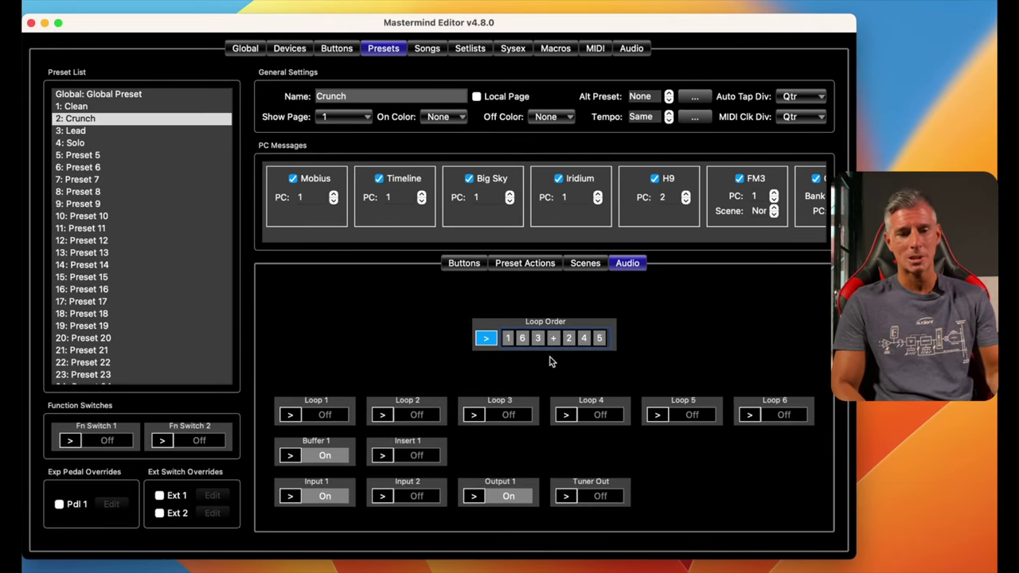
{"action": "left_click", "coordinate": [487, 340]}
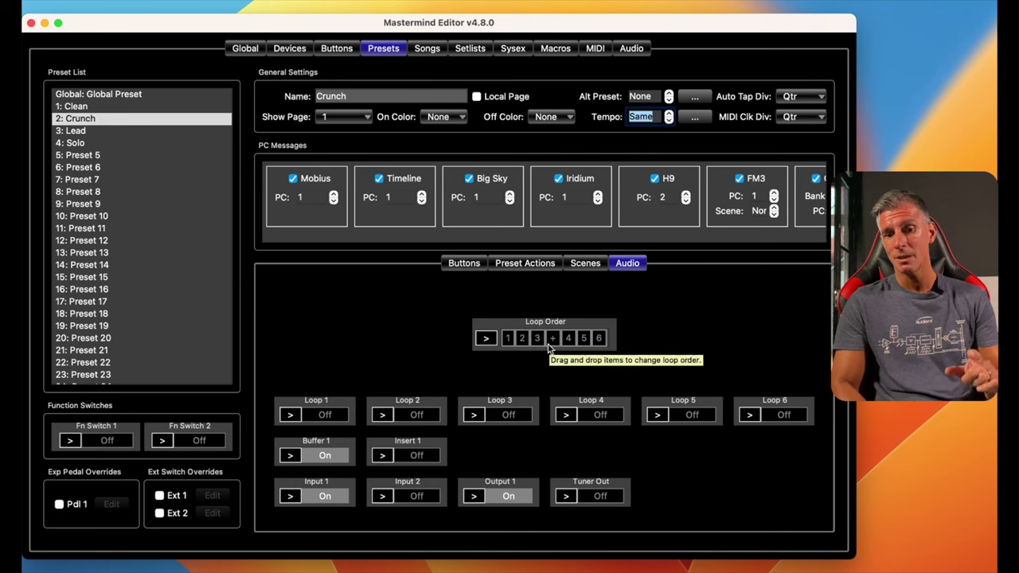
{"action": "left_click", "coordinate": [488, 339]}
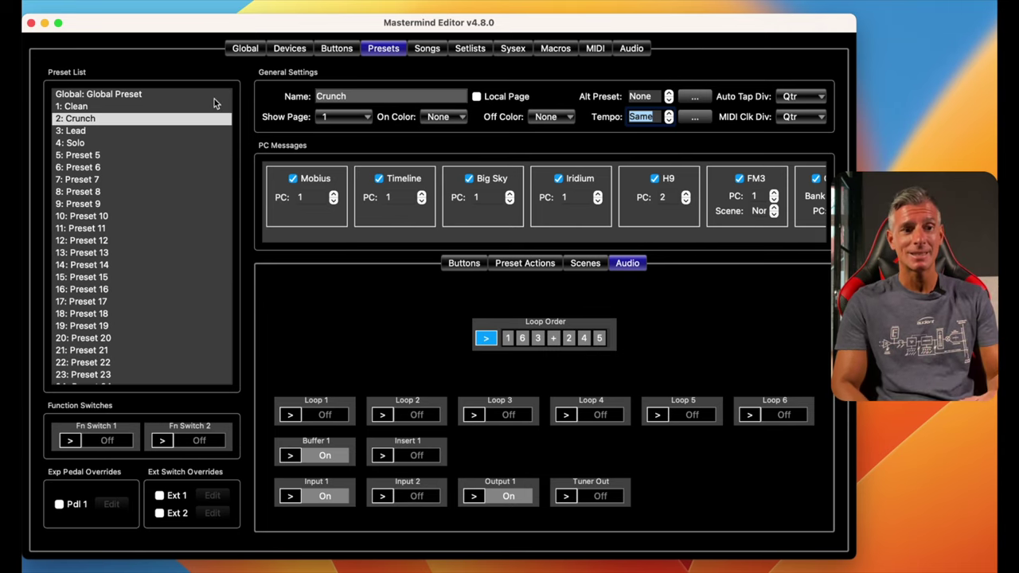
Compare the loop orders of the Clean and Crunch presets and display page 1 of Crunch's buttons.
{"action": "left_click", "coordinate": [72, 109]}
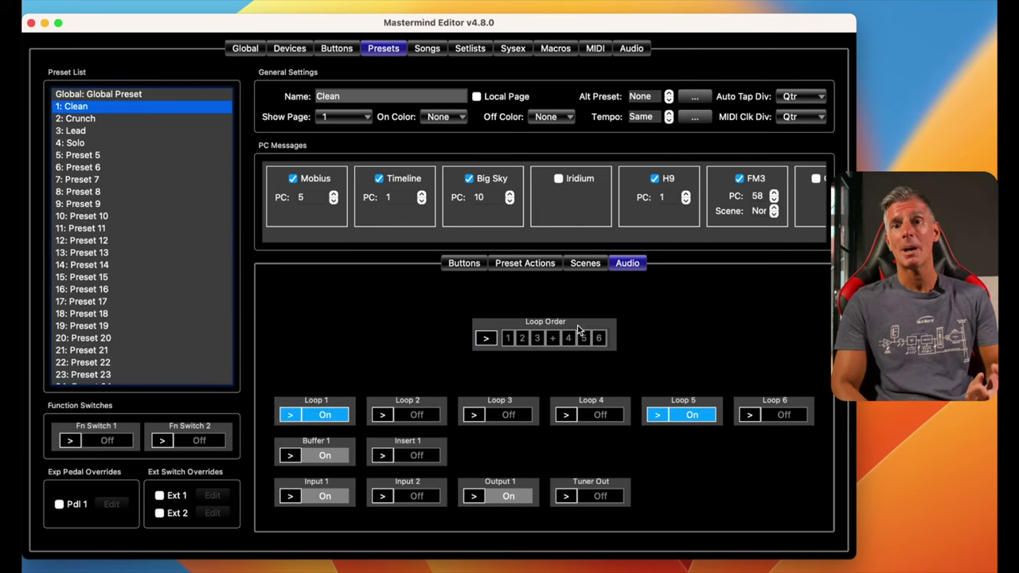
{"action": "left_click", "coordinate": [74, 119]}
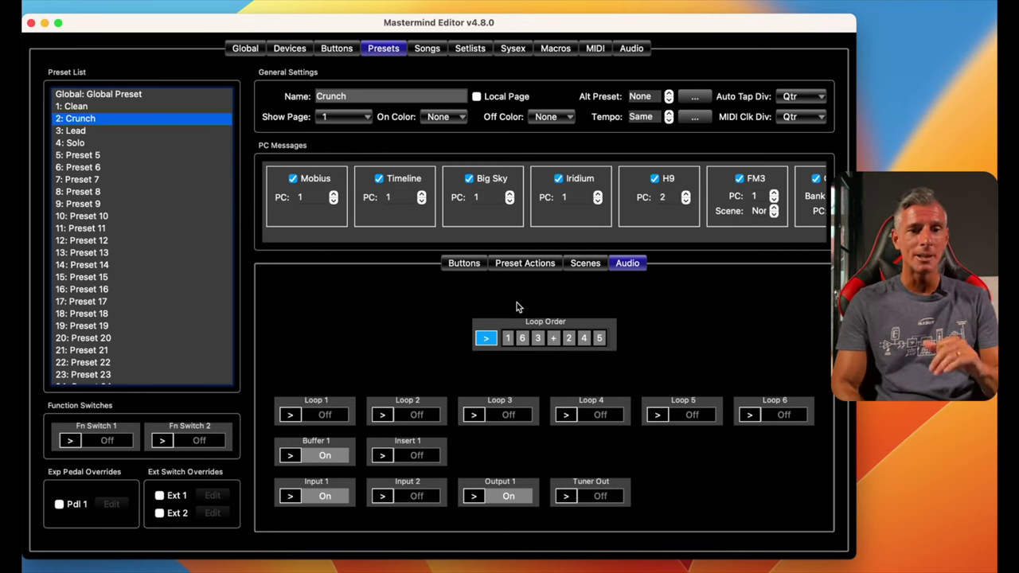
{"action": "left_click", "coordinate": [465, 264]}
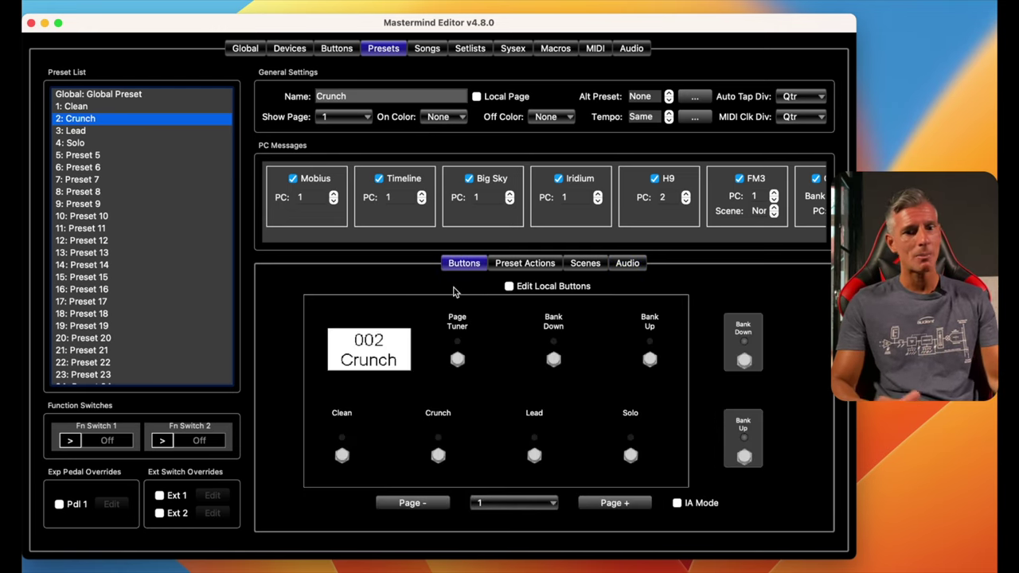
{"action": "left_click", "coordinate": [462, 296]}
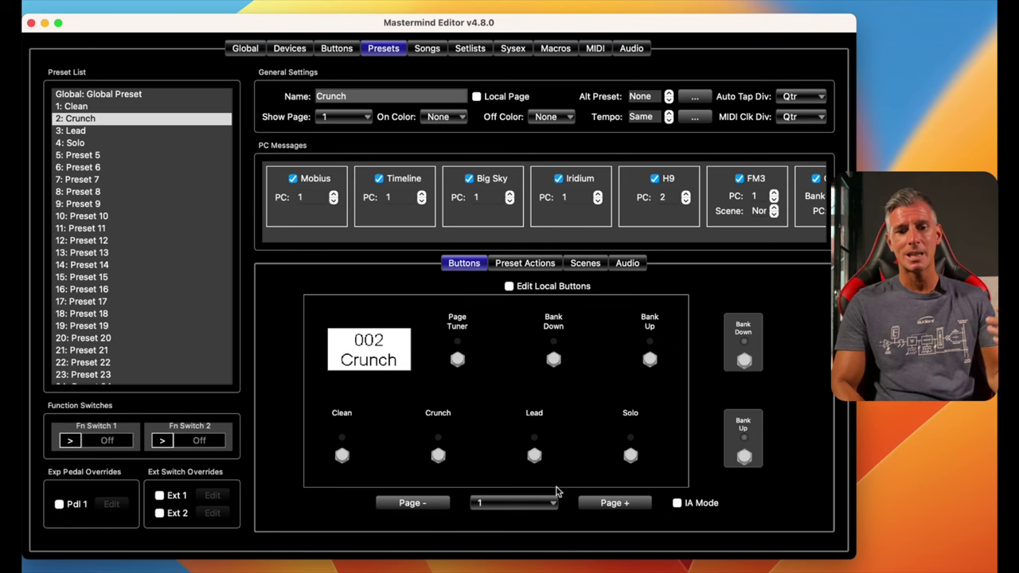
Turn on the Overdrive and Boost buttons on page 2 and the GCX and Amp buttons on page 4 for the Crunch preset.
{"action": "left_click", "coordinate": [616, 505]}
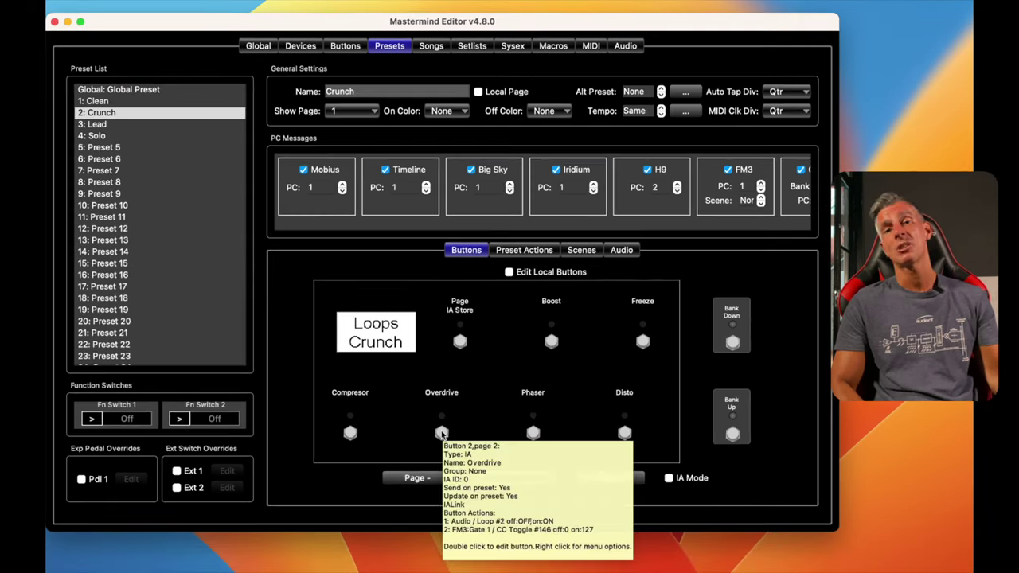
{"action": "left_click", "coordinate": [437, 455]}
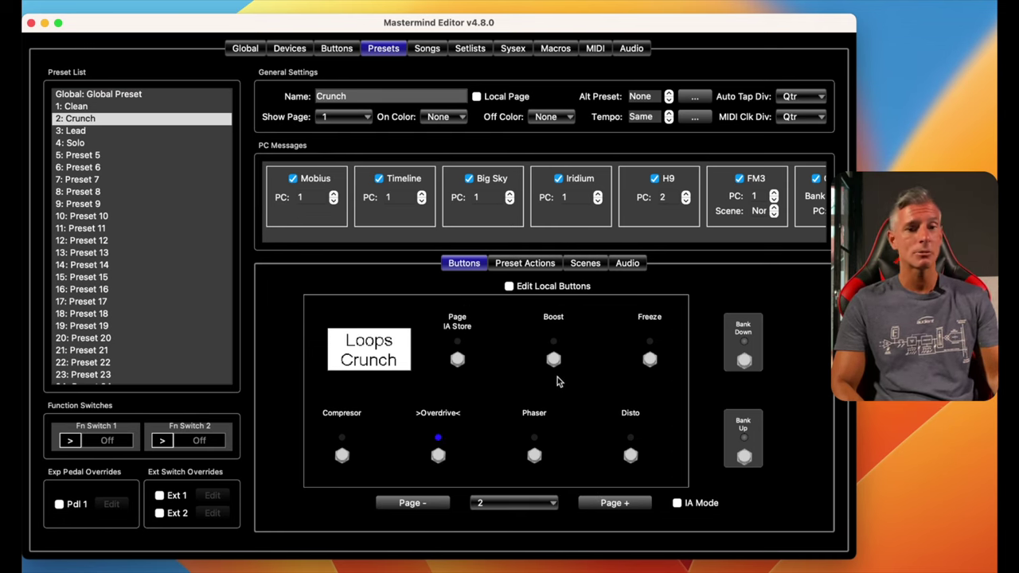
{"action": "left_click", "coordinate": [556, 361]}
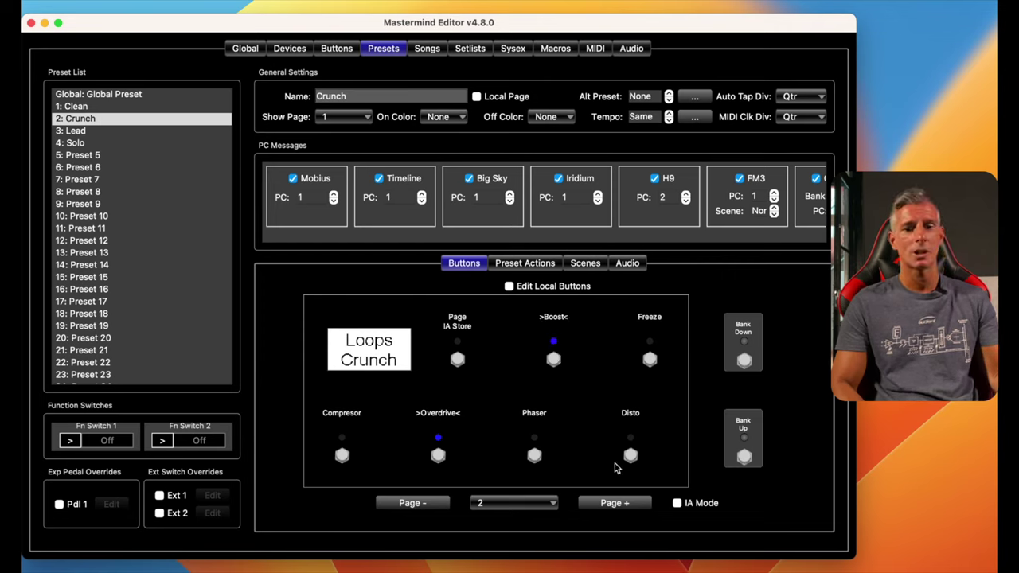
{"action": "left_click", "coordinate": [629, 504]}
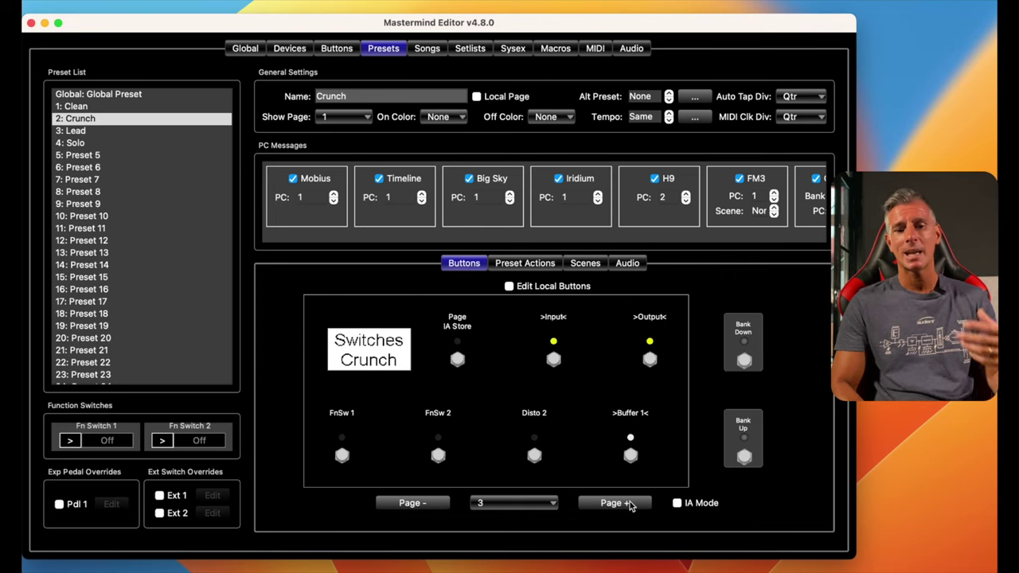
{"action": "left_click", "coordinate": [629, 504]}
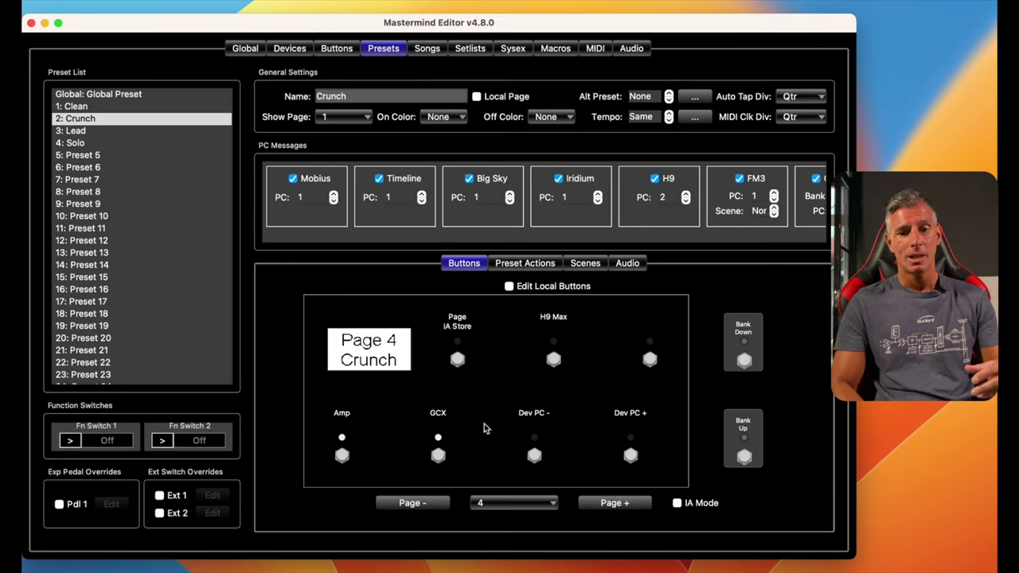
{"action": "left_click", "coordinate": [438, 455]}
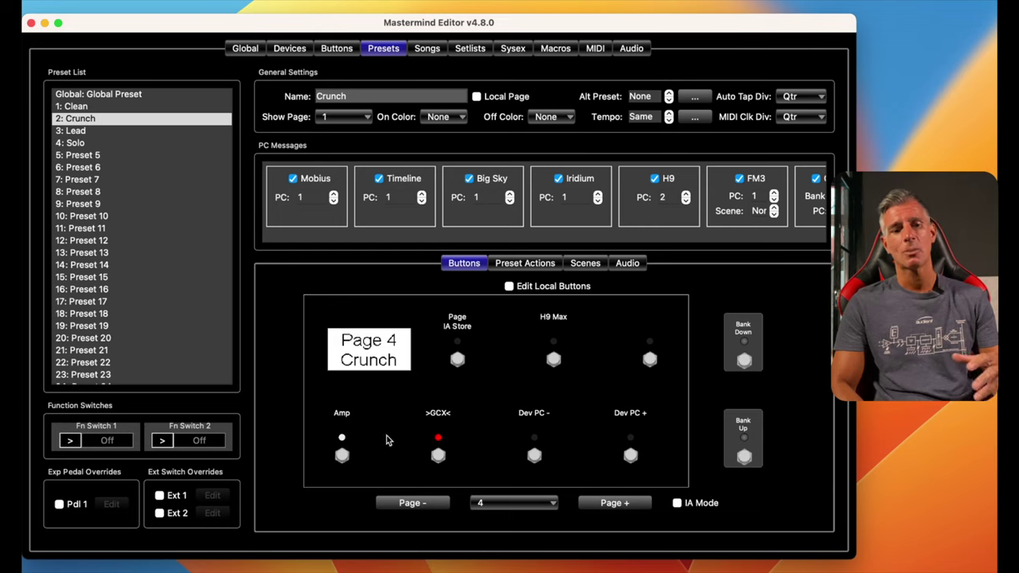
{"action": "left_click", "coordinate": [343, 454]}
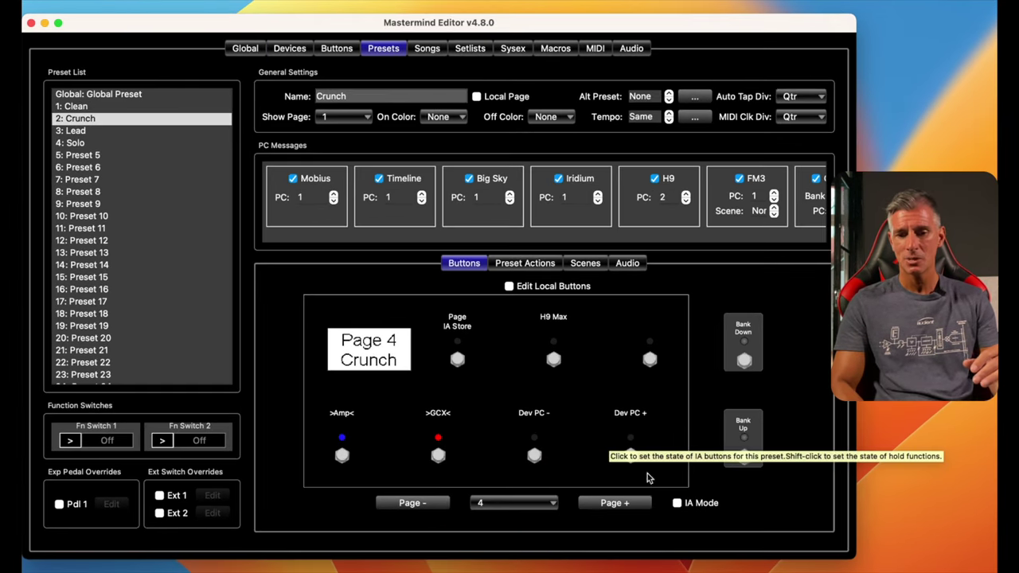
Set up a CC Toggle preset action in Crunch for the Timeline's Bypass, CC number 102, with an on value of 0.
{"action": "left_click", "coordinate": [525, 264]}
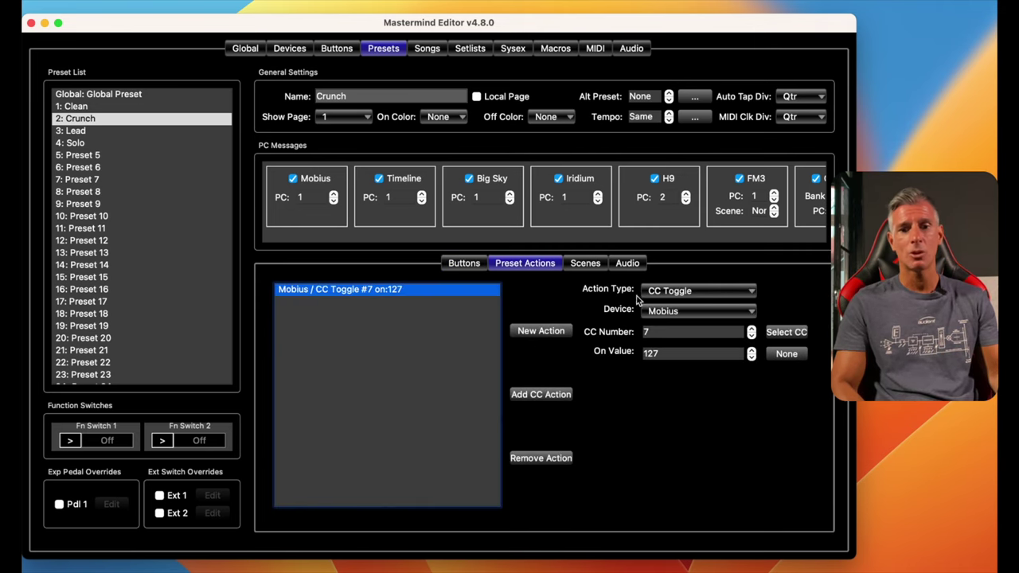
{"action": "left_click", "coordinate": [659, 312]}
{"action": "left_click", "coordinate": [687, 325]}
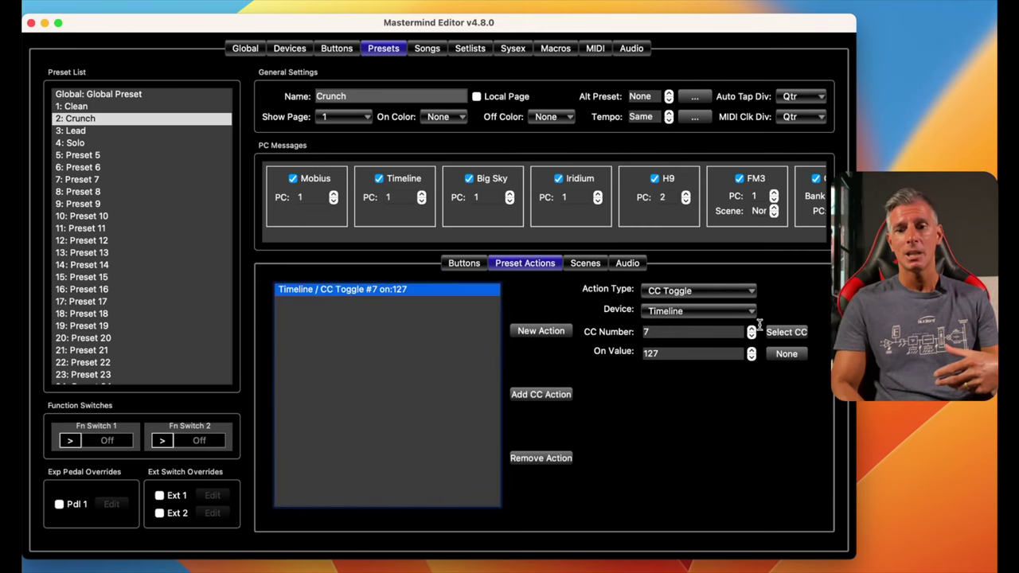
{"action": "left_click", "coordinate": [786, 331]}
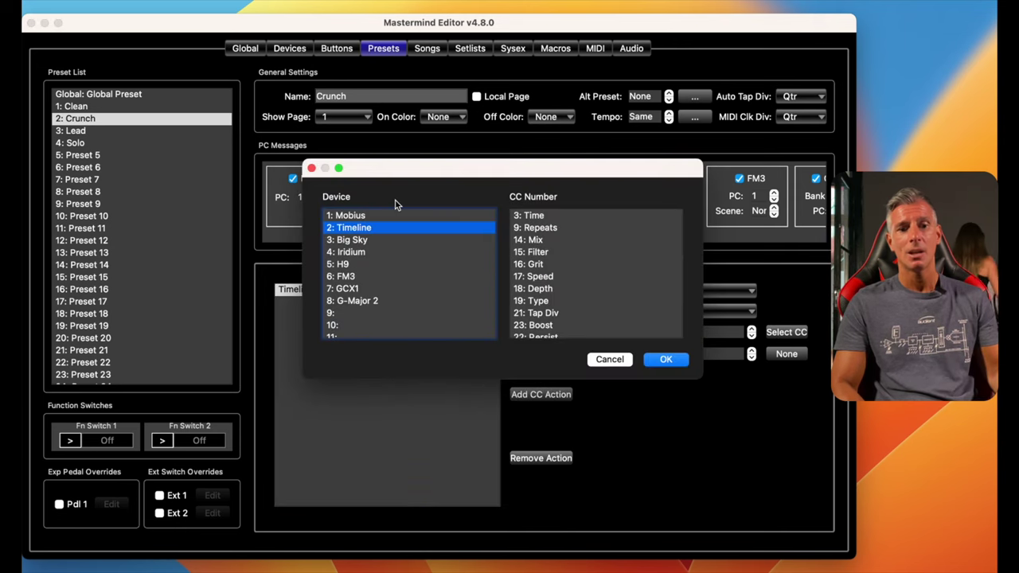
{"action": "scroll", "coordinate": [576, 283], "scroll_direction": "down", "scroll_amount": 10}
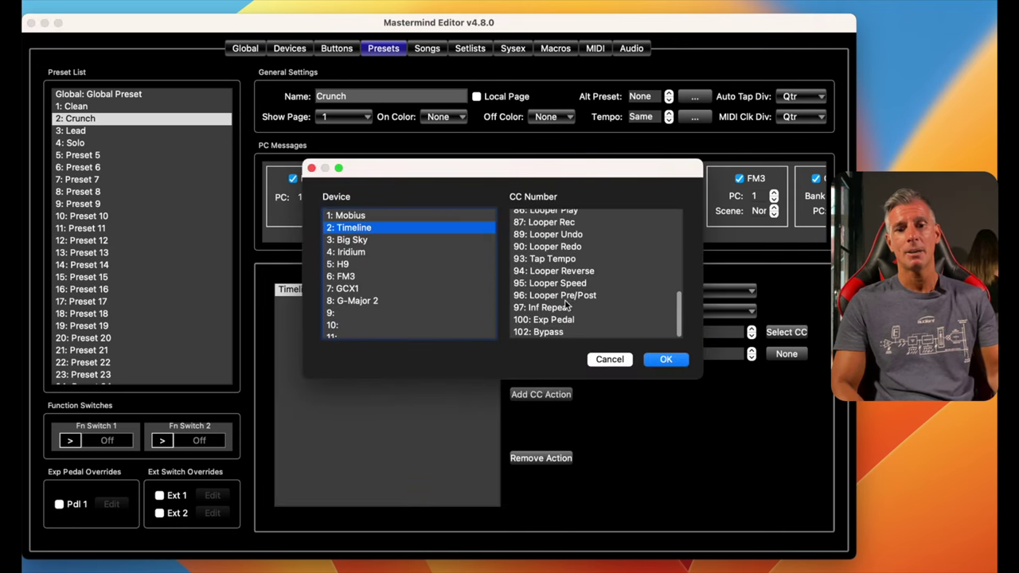
{"action": "left_click", "coordinate": [551, 332]}
{"action": "left_click", "coordinate": [666, 360]}
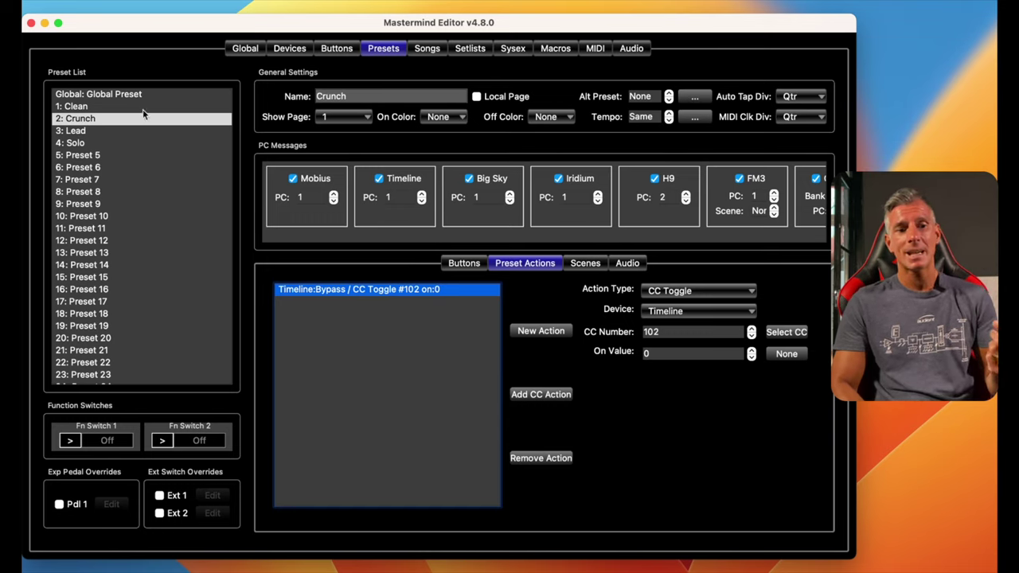
Compare the PC messages and preset actions of the Clean preset with those of the Crunch preset across all devices.
{"action": "left_click", "coordinate": [77, 108]}
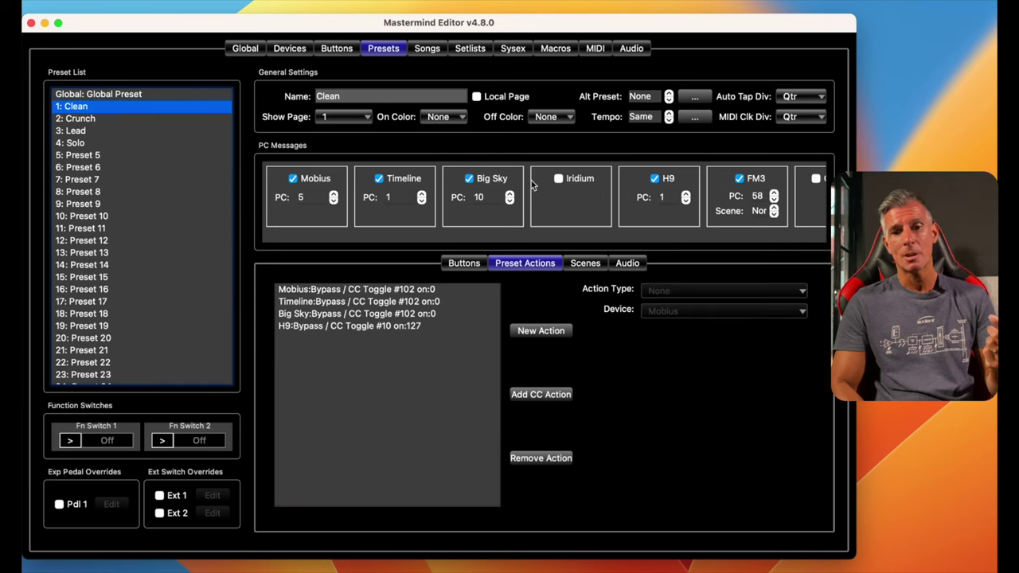
{"action": "scroll", "coordinate": [818, 199], "scroll_direction": "right", "scroll_amount": 3}
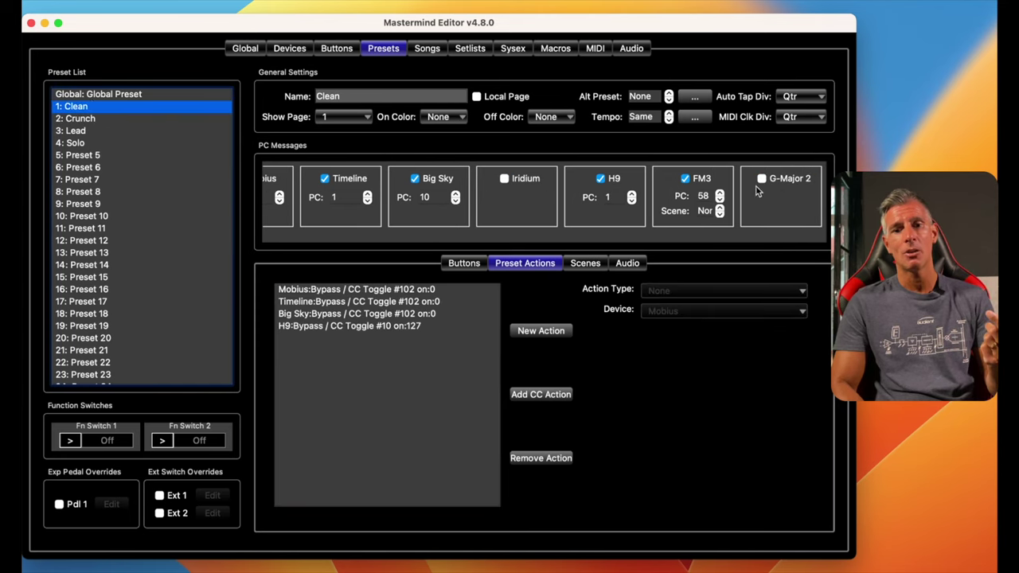
{"action": "scroll", "coordinate": [748, 189], "scroll_direction": "left", "scroll_amount": 3}
{"action": "left_click", "coordinate": [88, 118]}
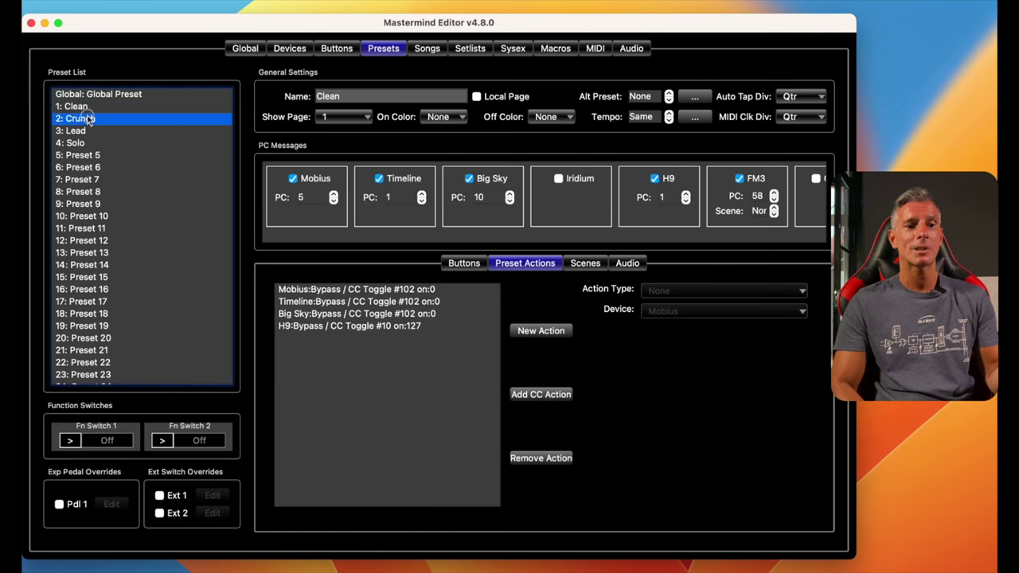
{"action": "left_click", "coordinate": [414, 205]}
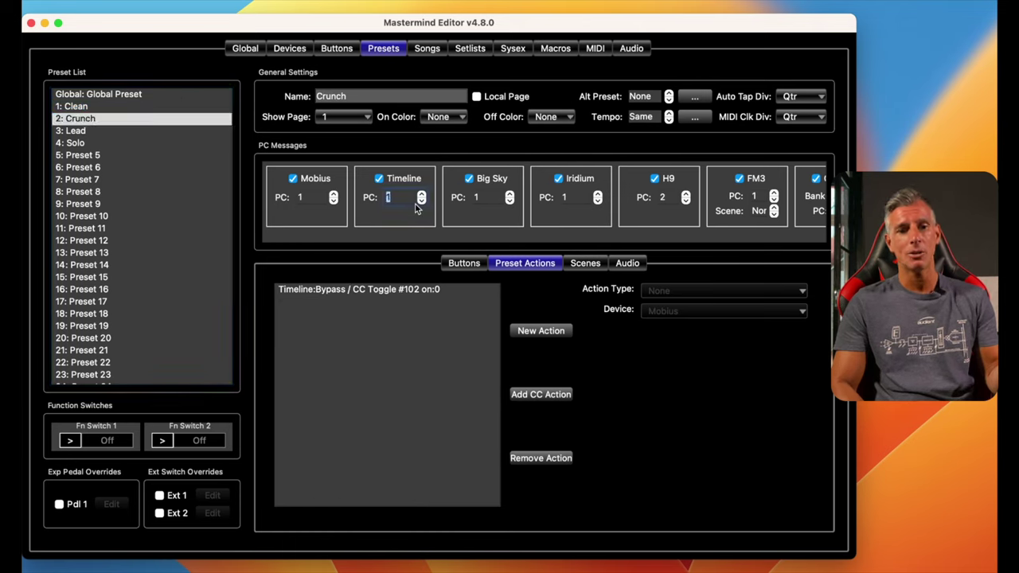
{"action": "scroll", "coordinate": [460, 218], "scroll_direction": "right", "scroll_amount": 2}
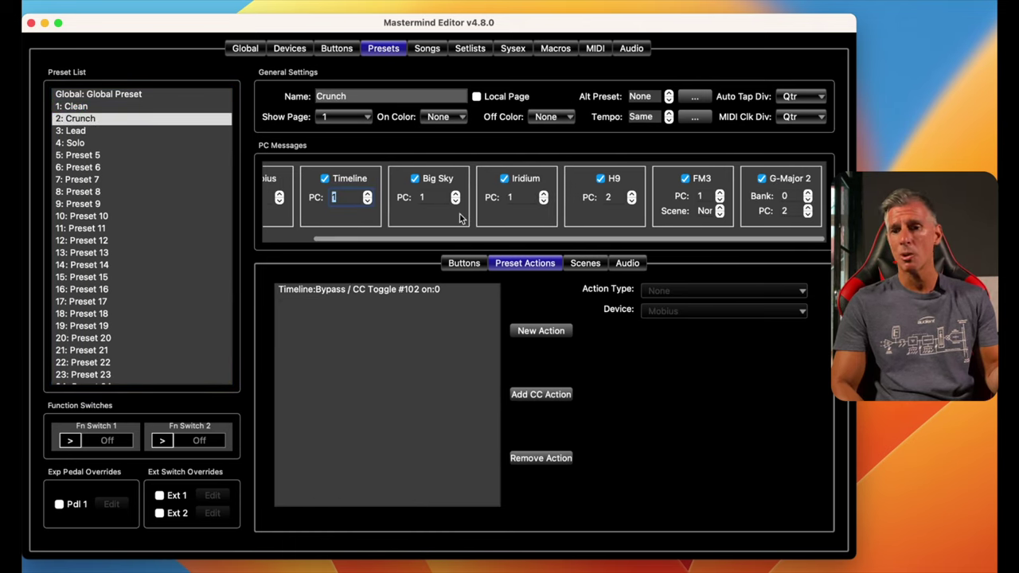
{"action": "scroll", "coordinate": [460, 219], "scroll_direction": "left", "scroll_amount": 2}
{"action": "scroll", "coordinate": [460, 217], "scroll_direction": "right", "scroll_amount": 2}
{"action": "scroll", "coordinate": [459, 218], "scroll_direction": "left", "scroll_amount": 2}
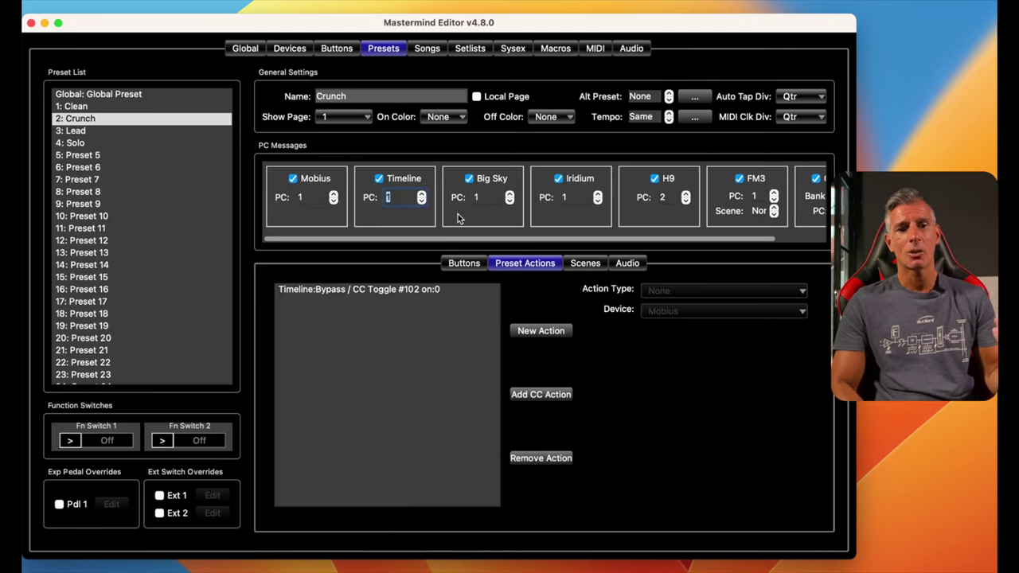
{"action": "left_click", "coordinate": [294, 178]}
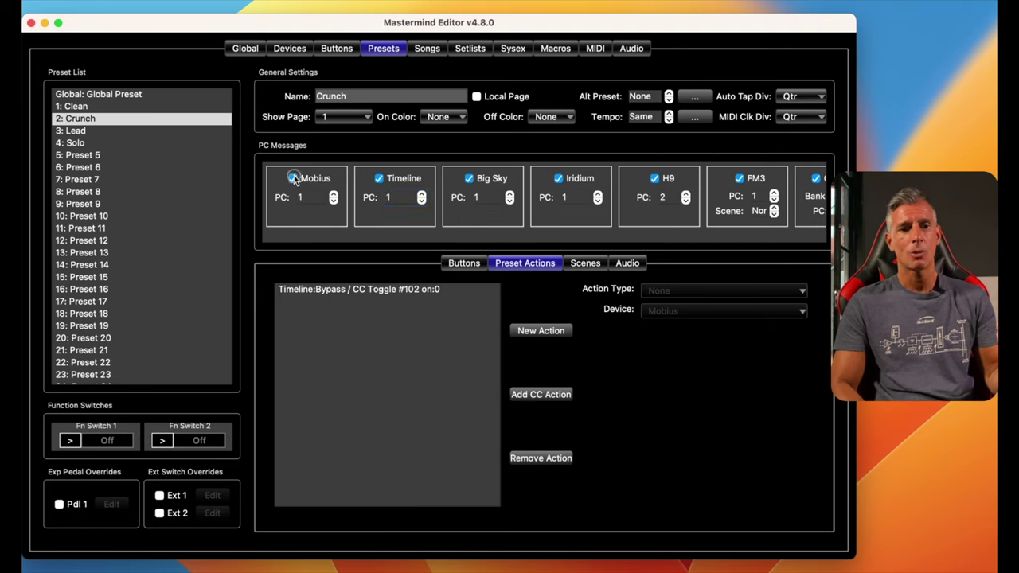
{"action": "left_click", "coordinate": [469, 178]}
{"action": "scroll", "coordinate": [548, 210], "scroll_direction": "right", "scroll_amount": 2}
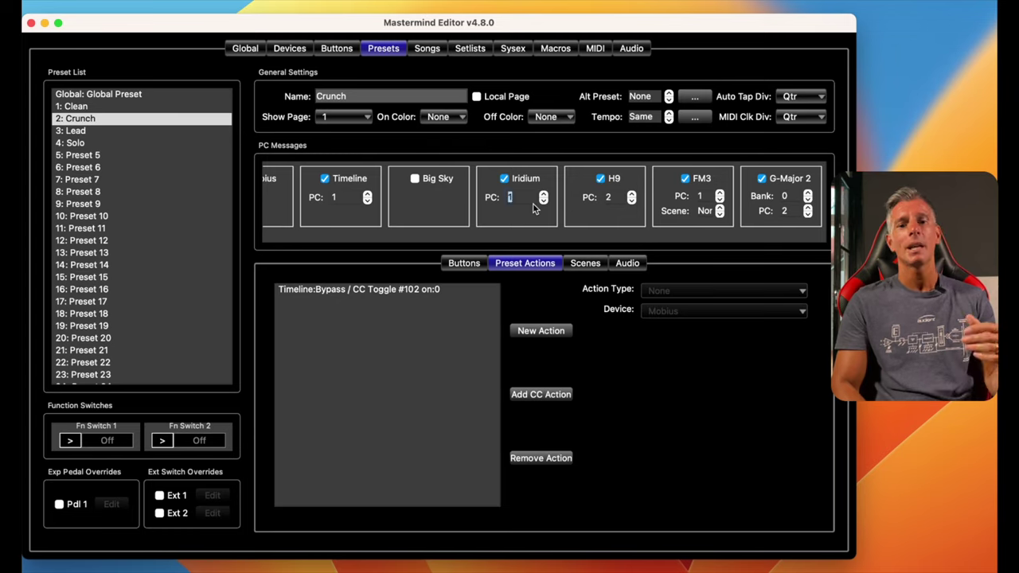
{"action": "scroll", "coordinate": [516, 222], "scroll_direction": "left", "scroll_amount": 2}
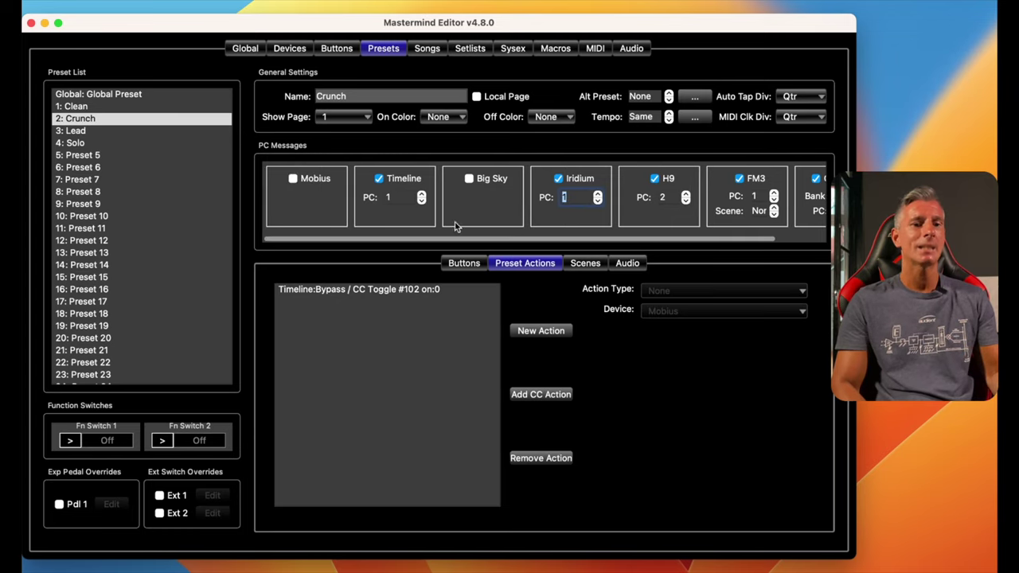
{"action": "left_click", "coordinate": [387, 197]}
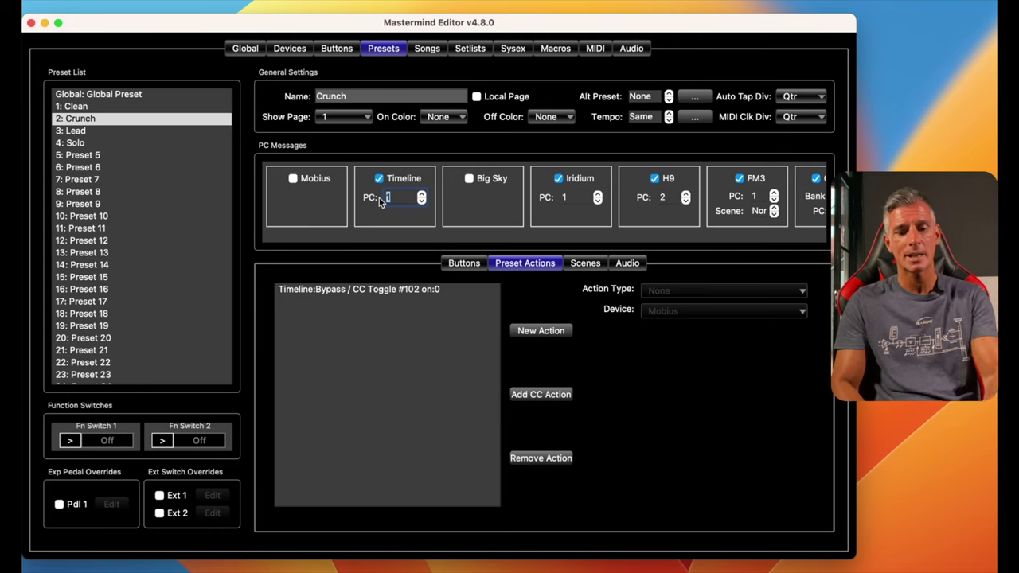
{"action": "type", "text": "24"}
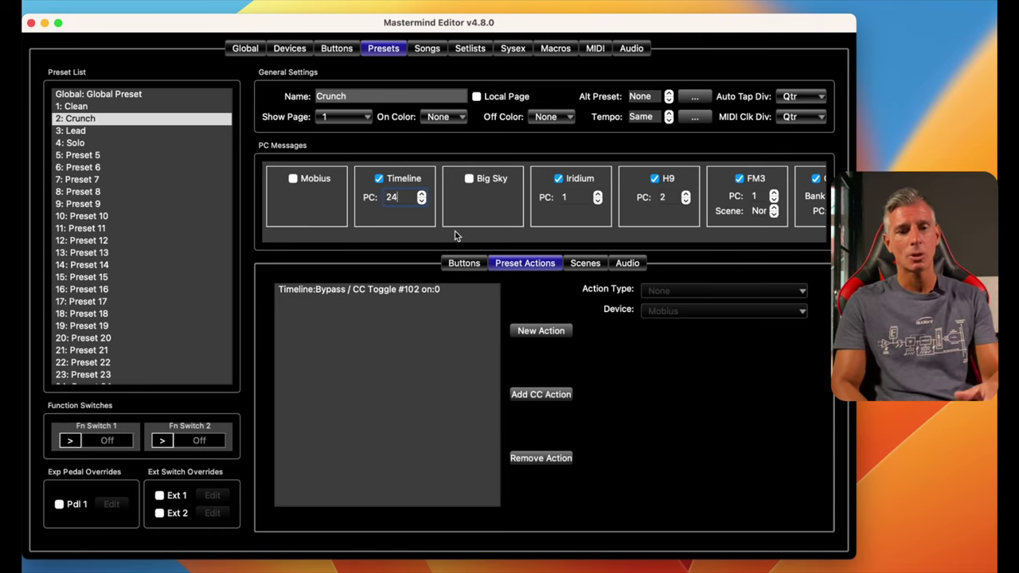
{"action": "left_click", "coordinate": [558, 178]}
{"action": "left_click", "coordinate": [671, 199]}
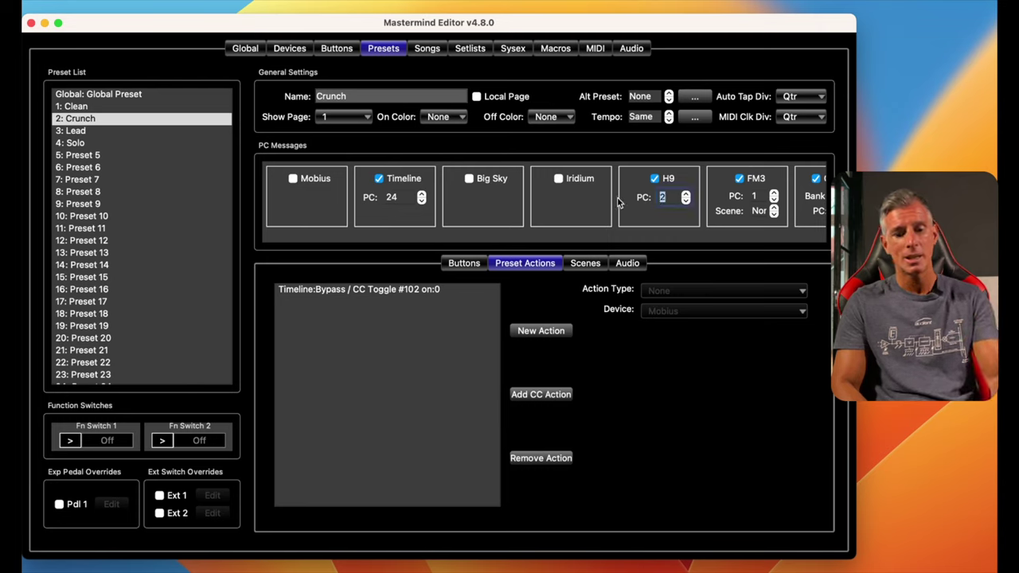
{"action": "scroll", "coordinate": [601, 207], "scroll_direction": "right", "scroll_amount": 3}
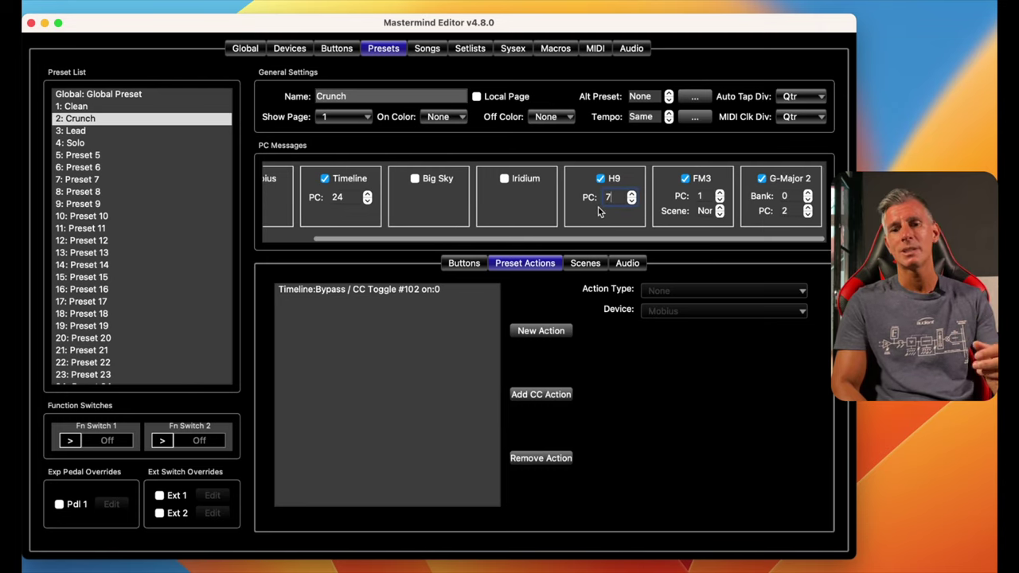
{"action": "left_click", "coordinate": [704, 196]}
{"action": "type", "text": "10"}
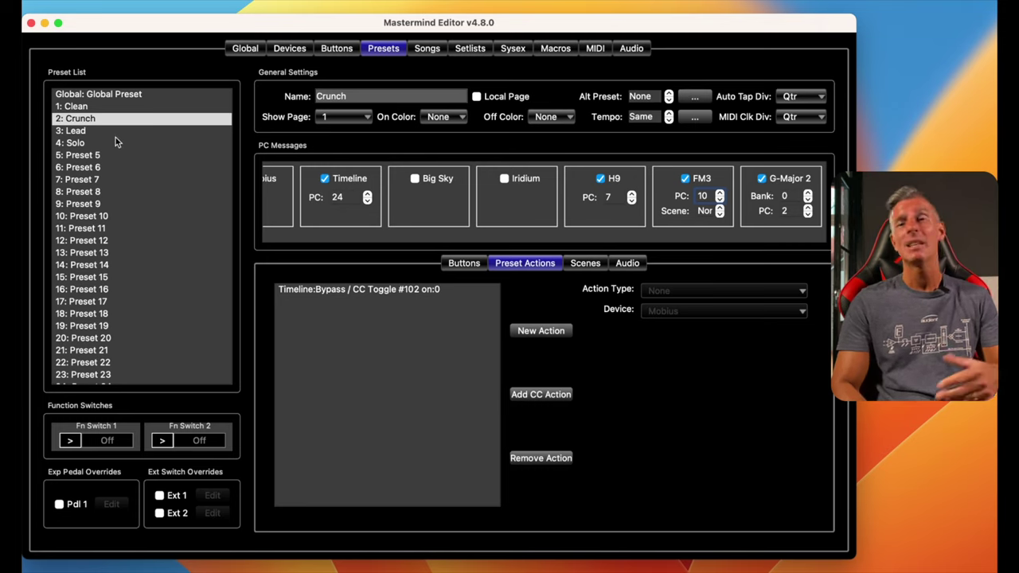
Enable a custom loop order for the Lead preset and arrange it as 2, 3, +, 4, 5, 6, 1.
{"action": "left_click", "coordinate": [80, 132]}
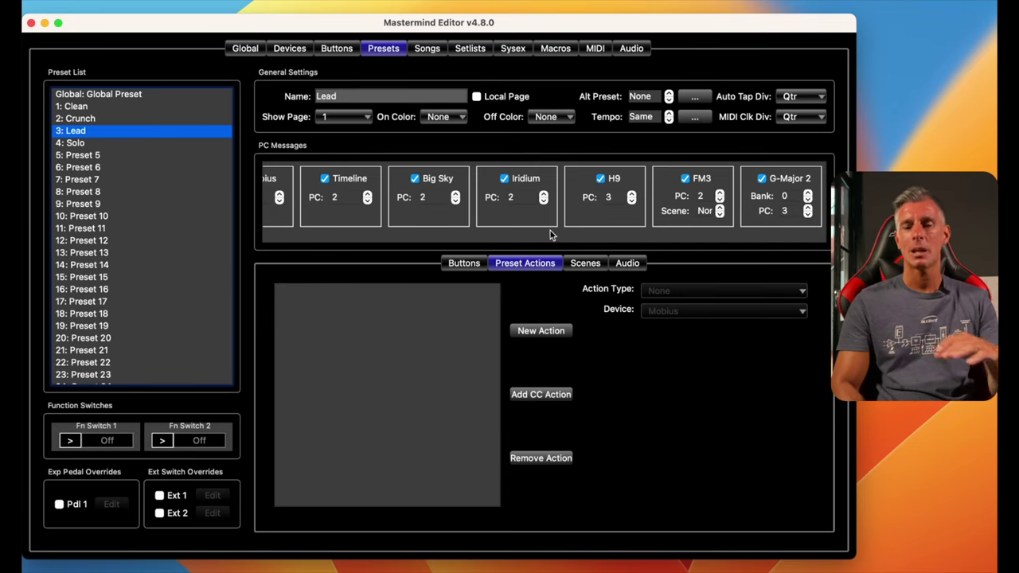
{"action": "left_click", "coordinate": [707, 211]}
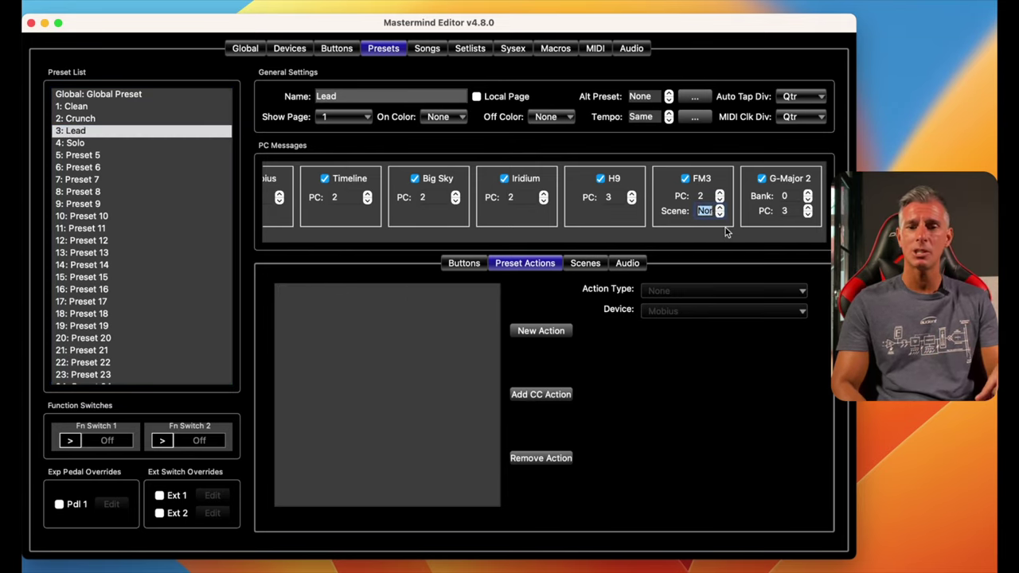
{"action": "scroll", "coordinate": [725, 230], "scroll_direction": "left", "scroll_amount": 2}
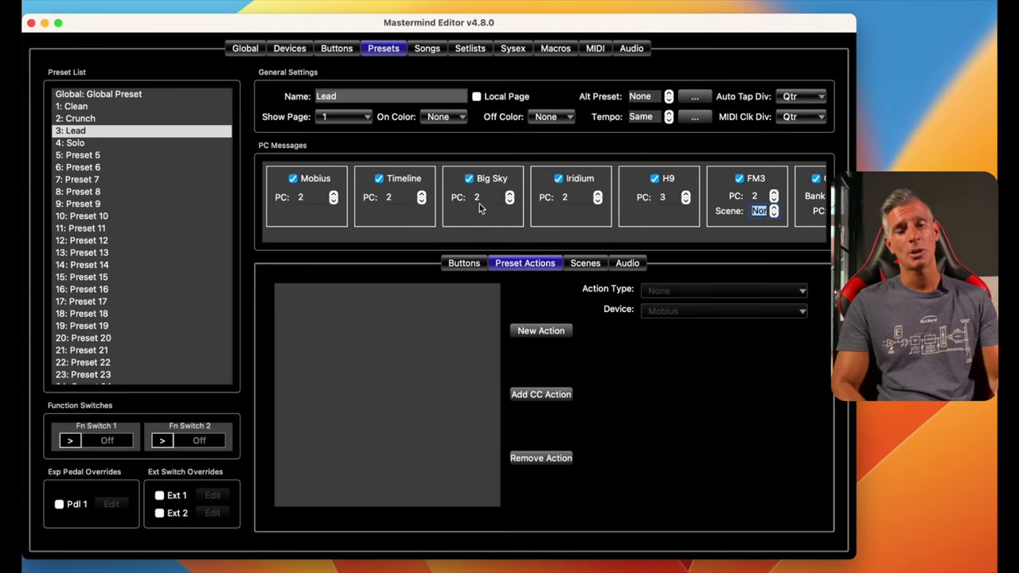
{"action": "left_click", "coordinate": [636, 267]}
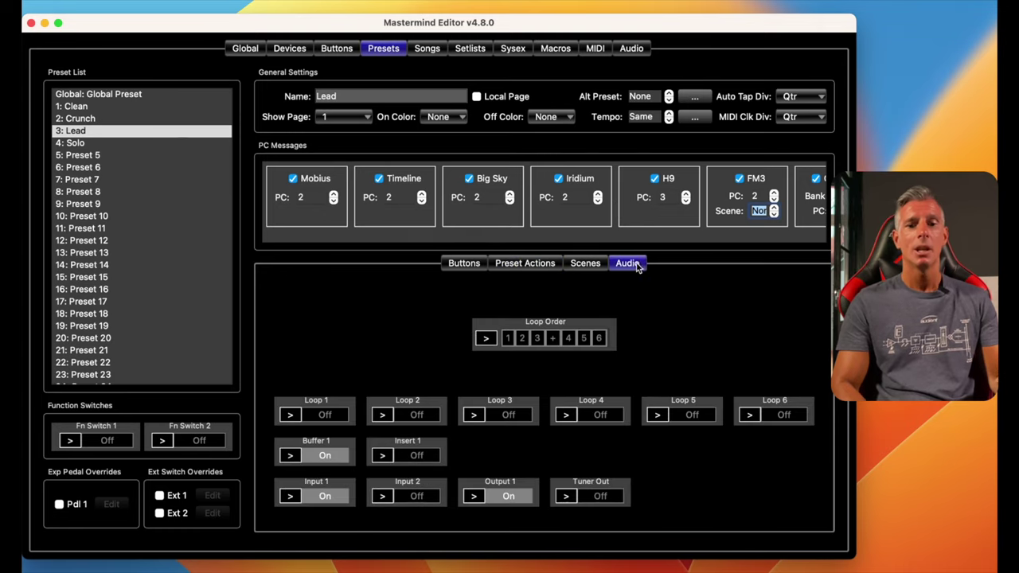
{"action": "left_click", "coordinate": [486, 340]}
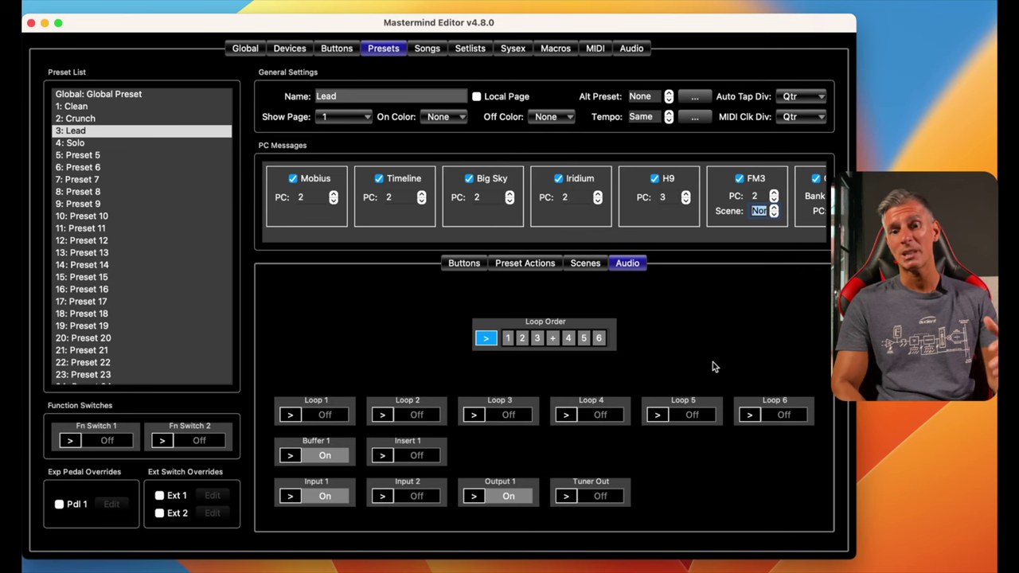
{"action": "left_click", "coordinate": [509, 339]}
{"action": "left_click_drag", "start_coordinate": [509, 339], "coordinate": [603, 341]}
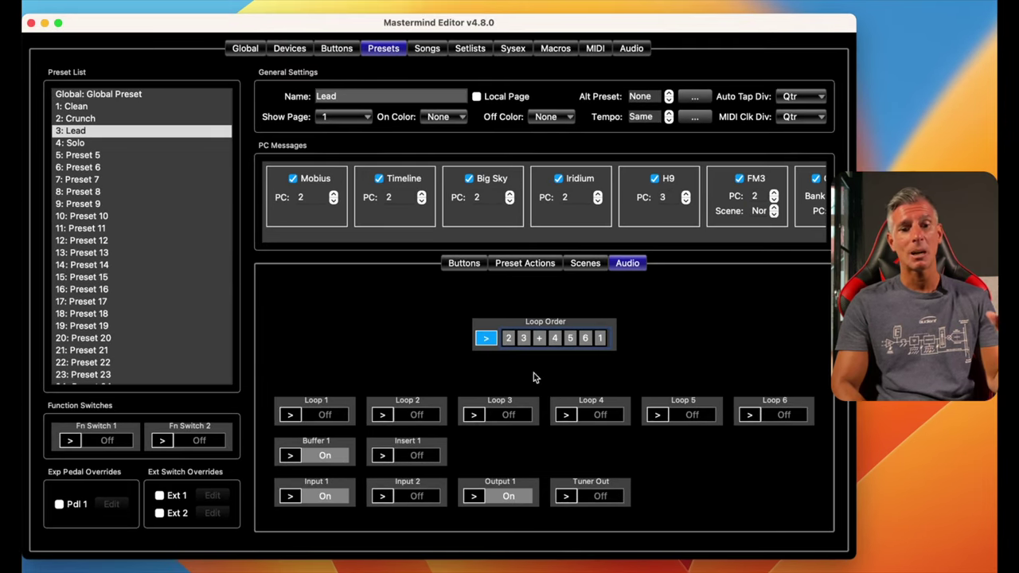
{"action": "left_click", "coordinate": [487, 339]}
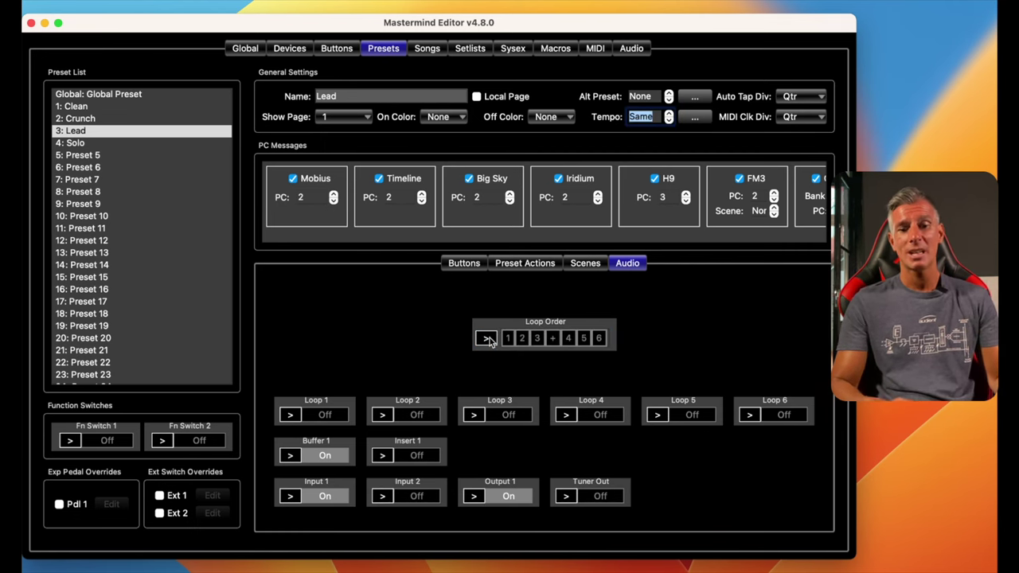
{"action": "left_click", "coordinate": [486, 340]}
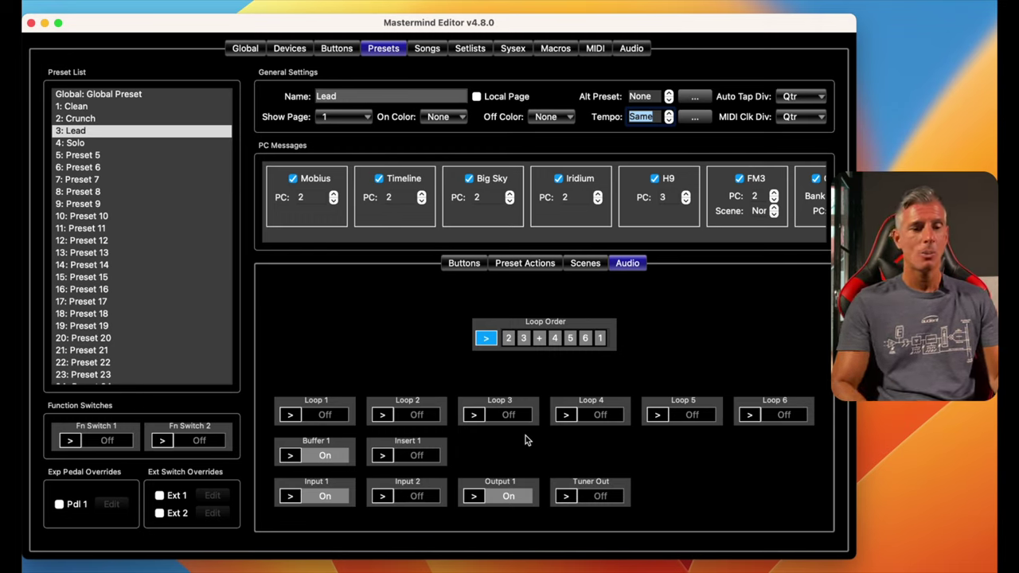
{"action": "left_click", "coordinate": [293, 416]}
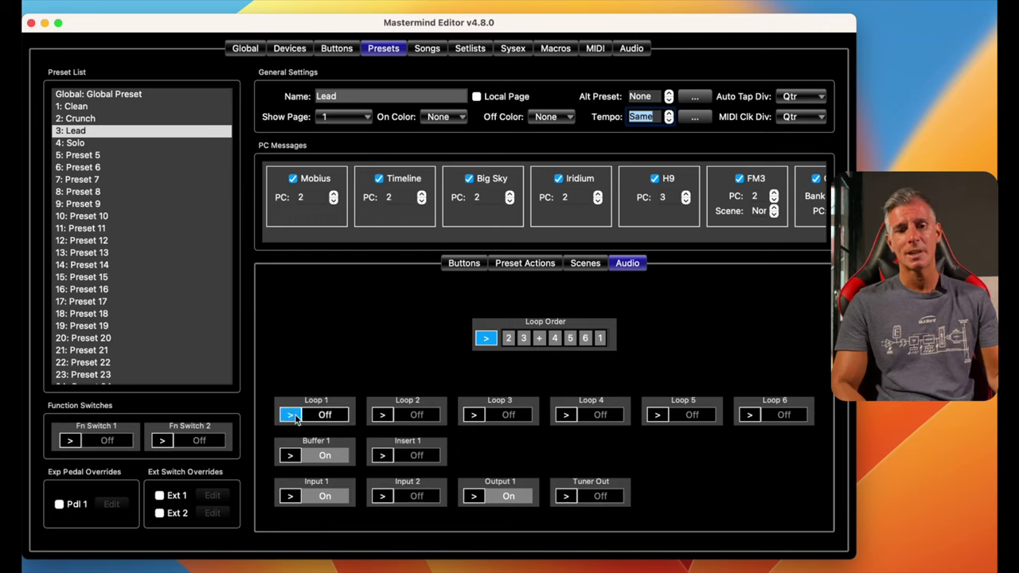
{"action": "left_click", "coordinate": [379, 418]}
{"action": "left_click", "coordinate": [477, 417]}
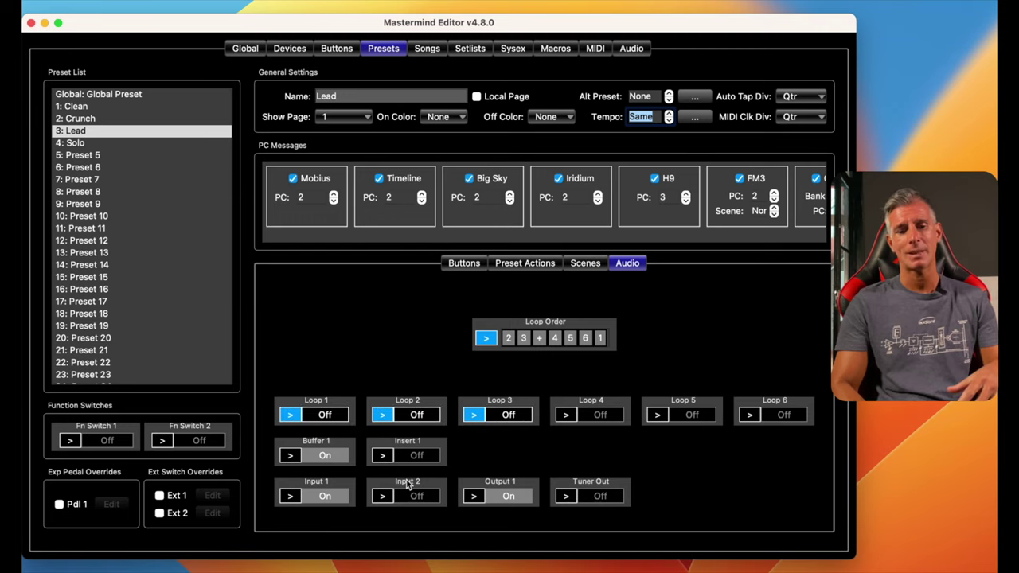
{"action": "left_click", "coordinate": [468, 418]}
{"action": "left_click", "coordinate": [385, 418]}
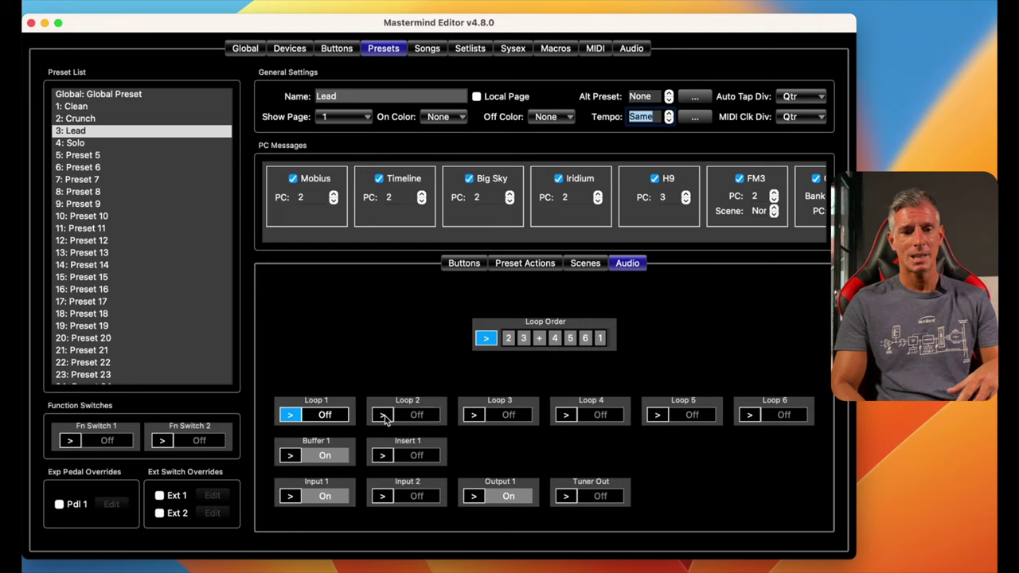
{"action": "left_click", "coordinate": [325, 417]}
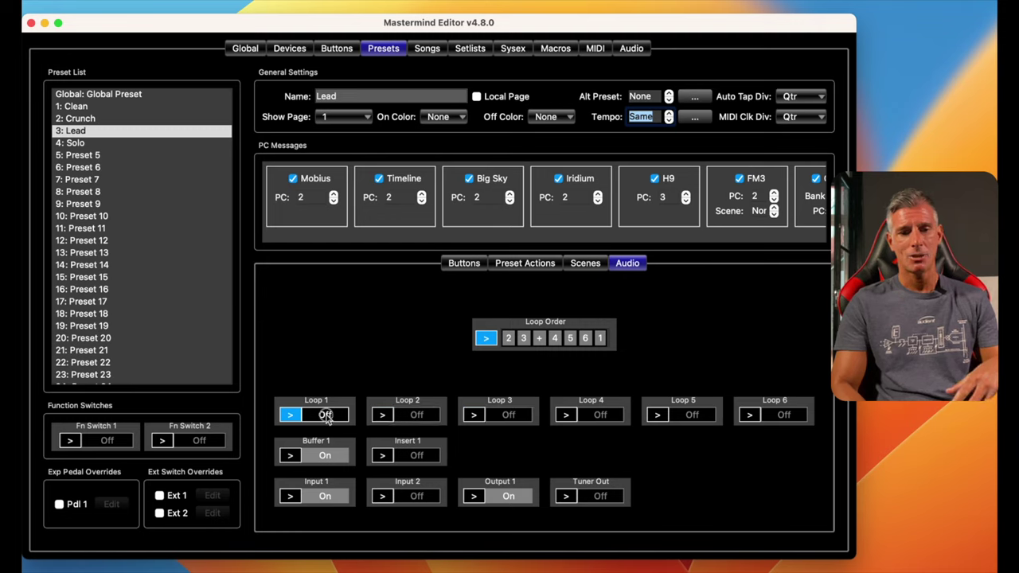
{"action": "left_click", "coordinate": [326, 416]}
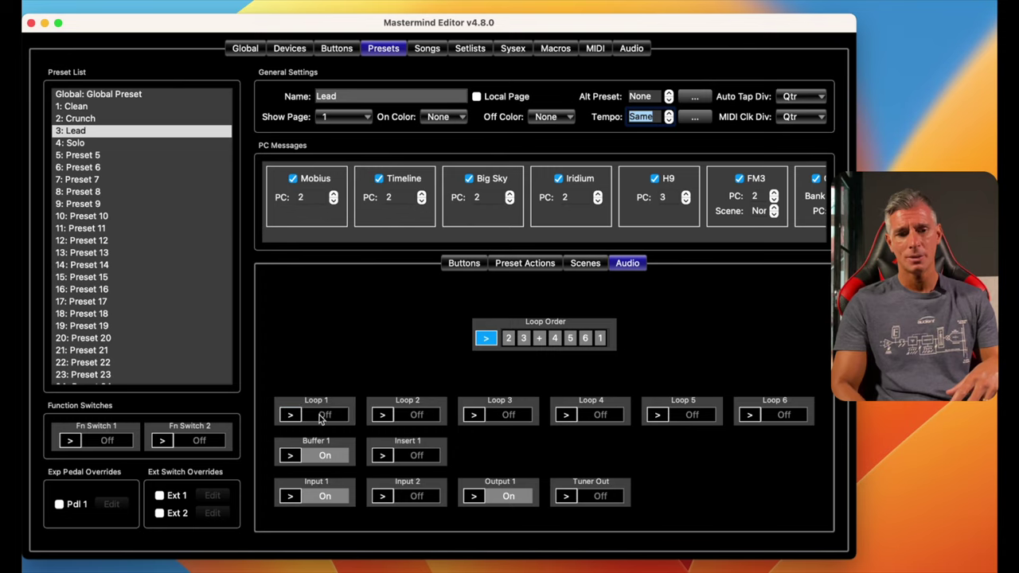
{"action": "left_click", "coordinate": [422, 418]}
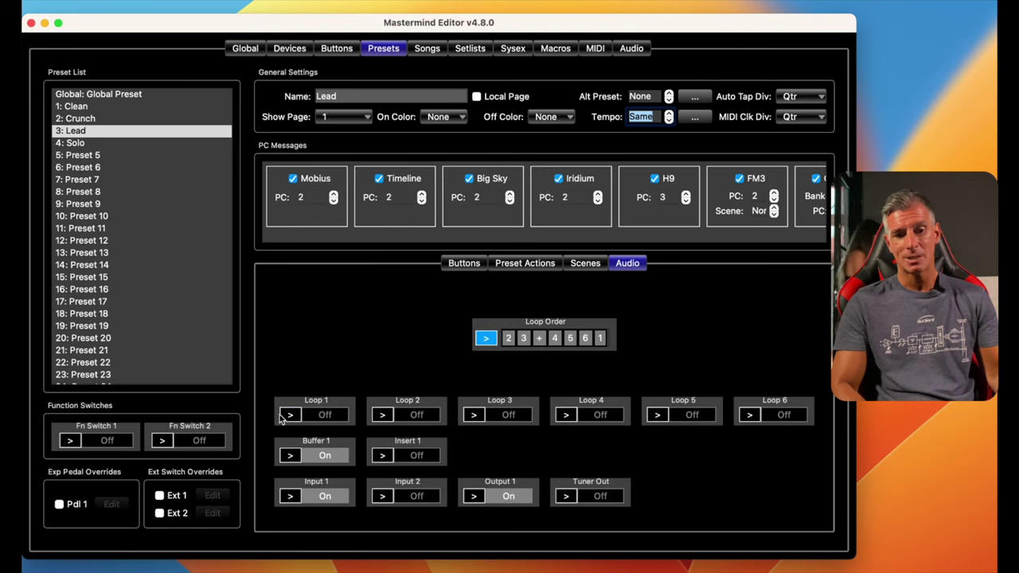
{"action": "left_click", "coordinate": [289, 414]}
{"action": "left_click", "coordinate": [326, 416]}
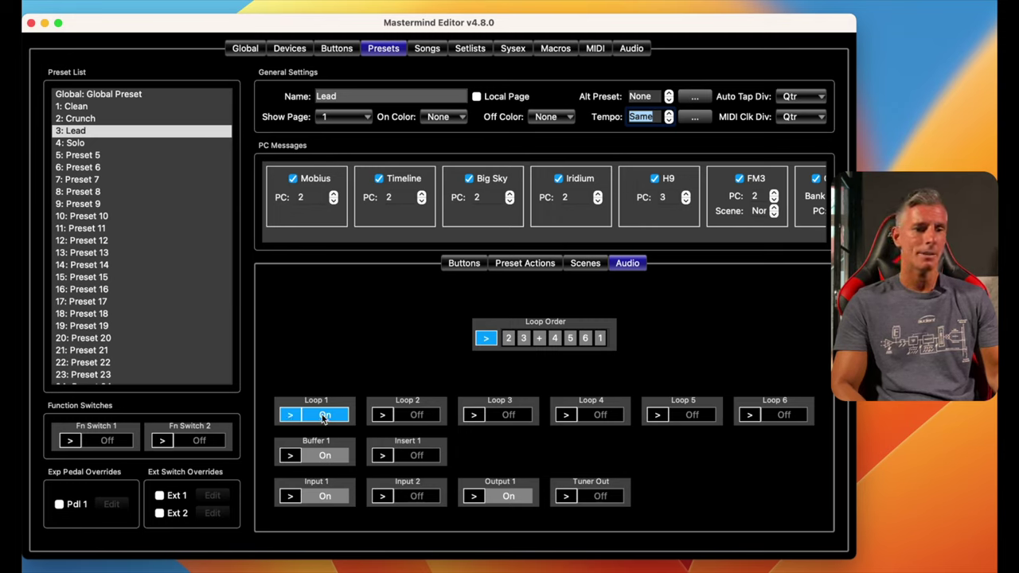
{"action": "left_click", "coordinate": [323, 416]}
{"action": "left_click", "coordinate": [299, 419]}
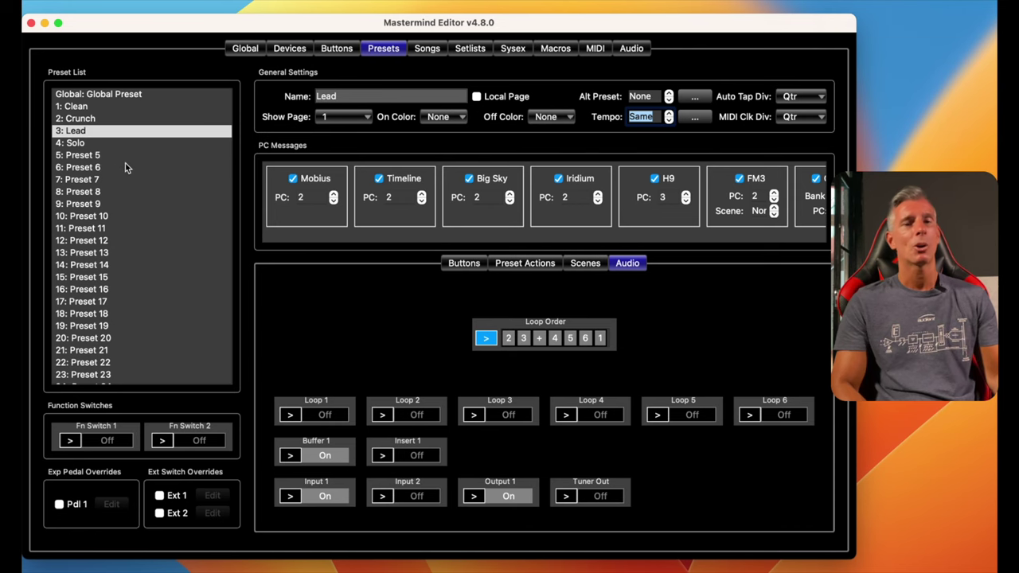
Enable the expression pedal 1 override for the Clean preset and assign its first controller to FM3 with CC number 11: Ext Ctrl 1.
{"action": "left_click", "coordinate": [84, 145]}
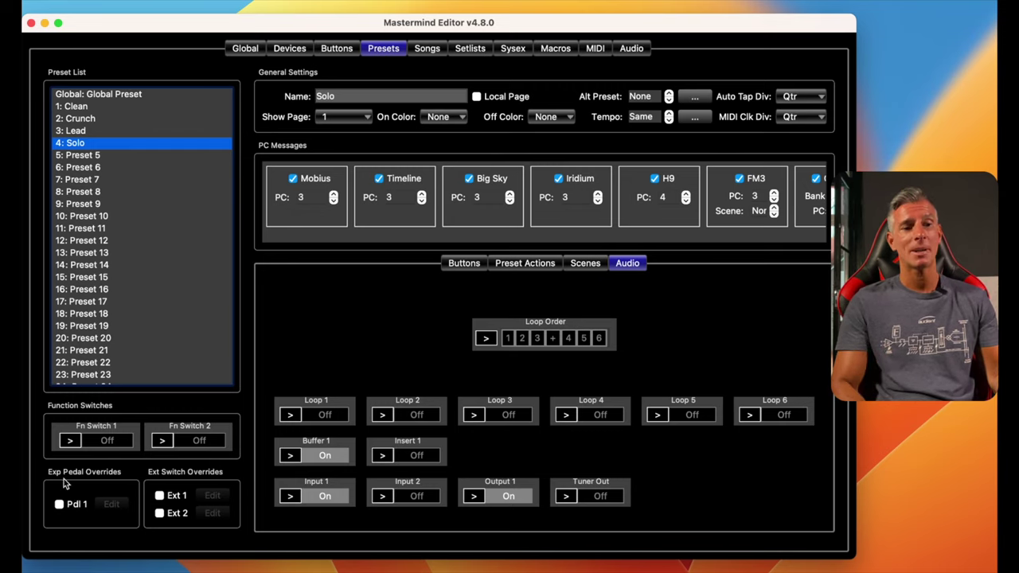
{"action": "left_click", "coordinate": [90, 107]}
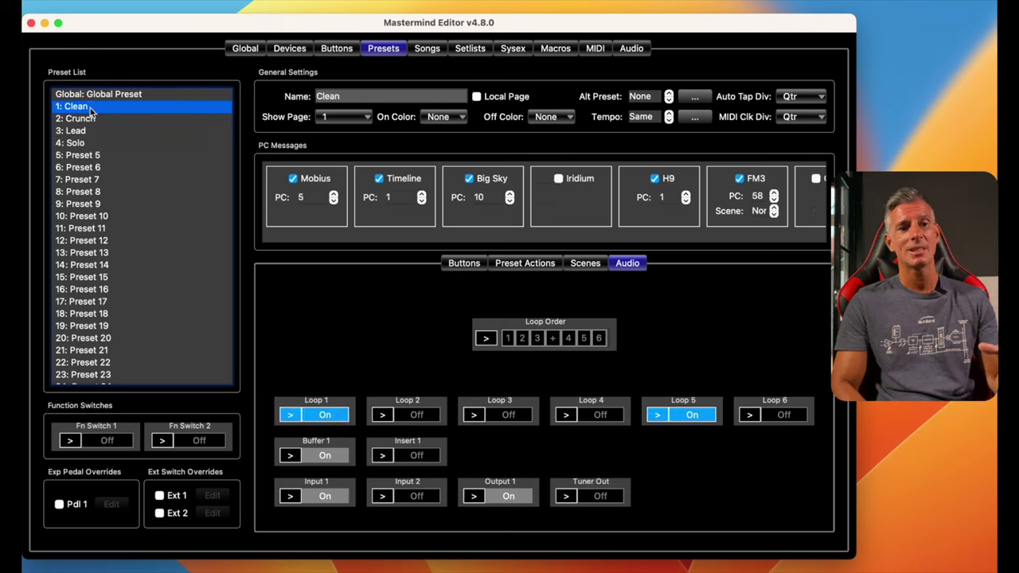
{"action": "left_click", "coordinate": [59, 505]}
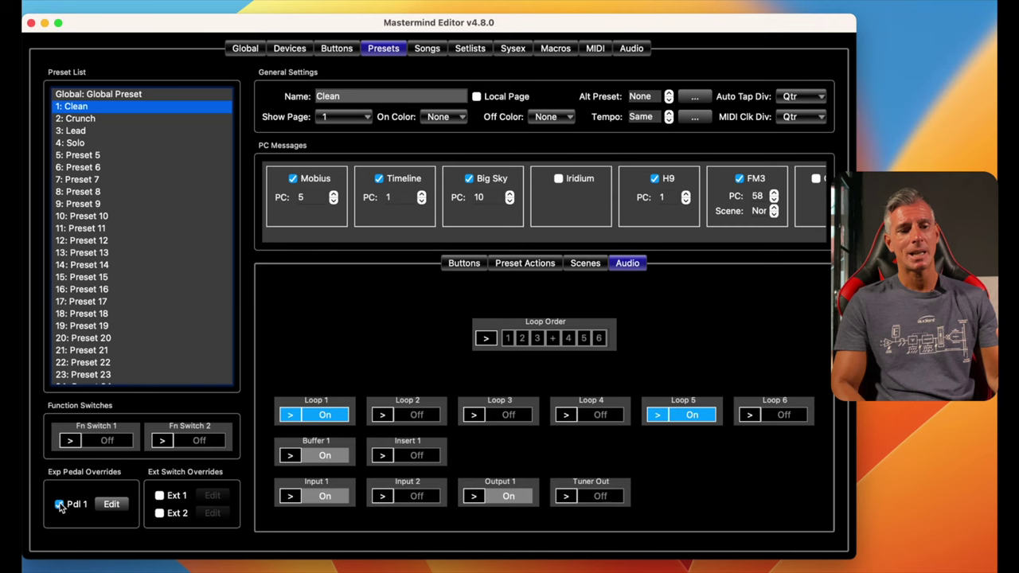
{"action": "left_click", "coordinate": [111, 505]}
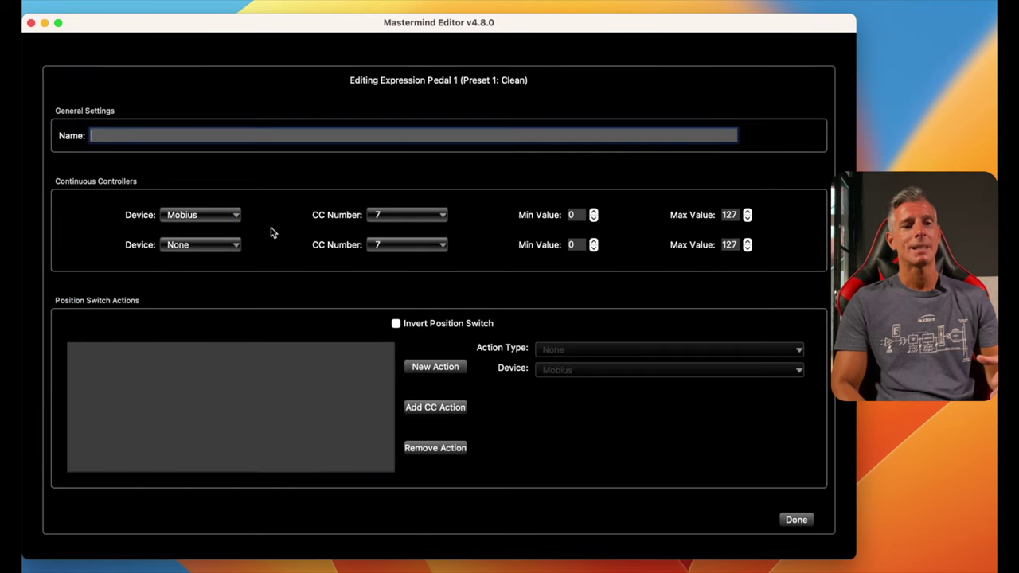
{"action": "left_click", "coordinate": [229, 214]}
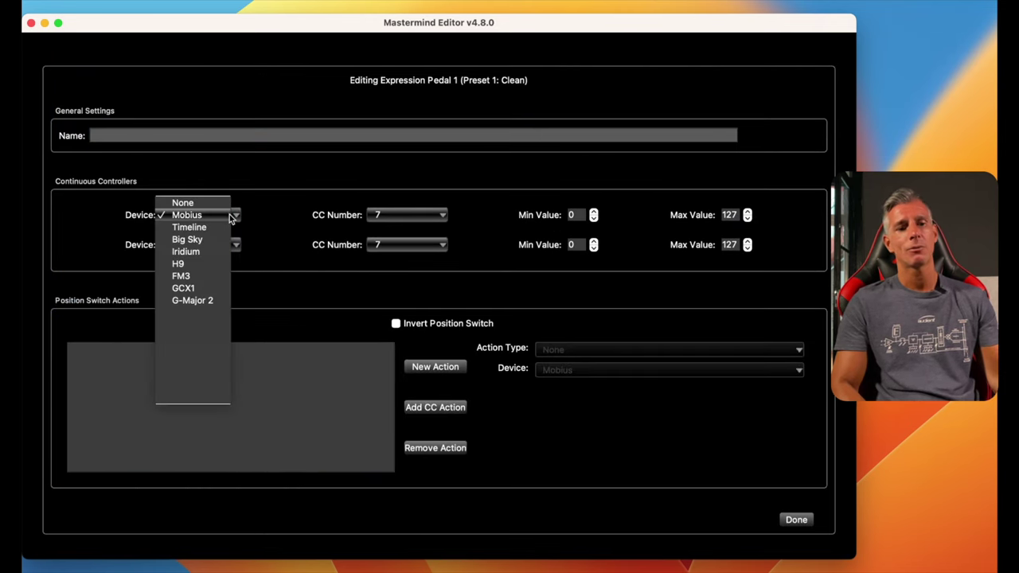
{"action": "left_click", "coordinate": [193, 278]}
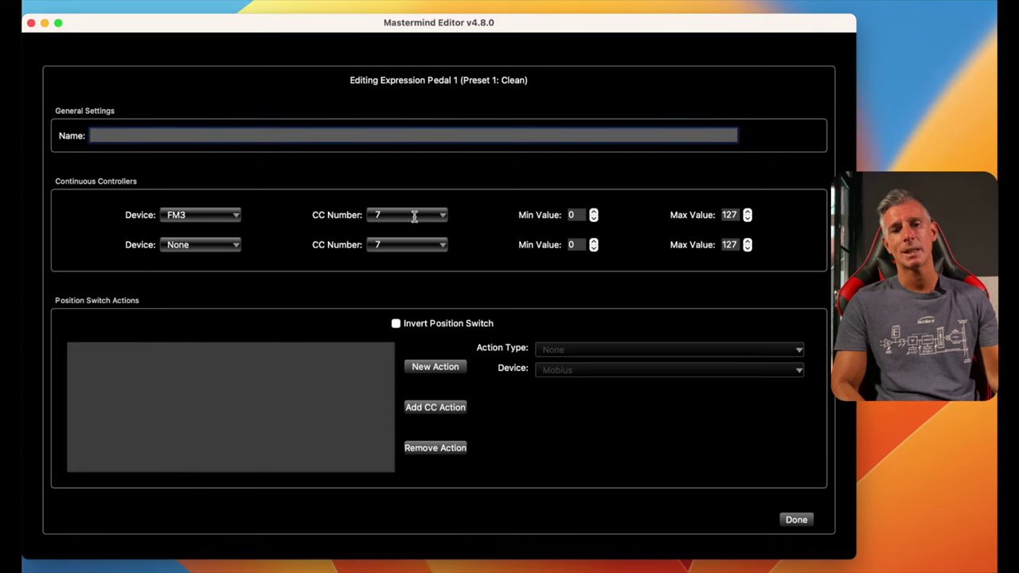
{"action": "left_click", "coordinate": [444, 215]}
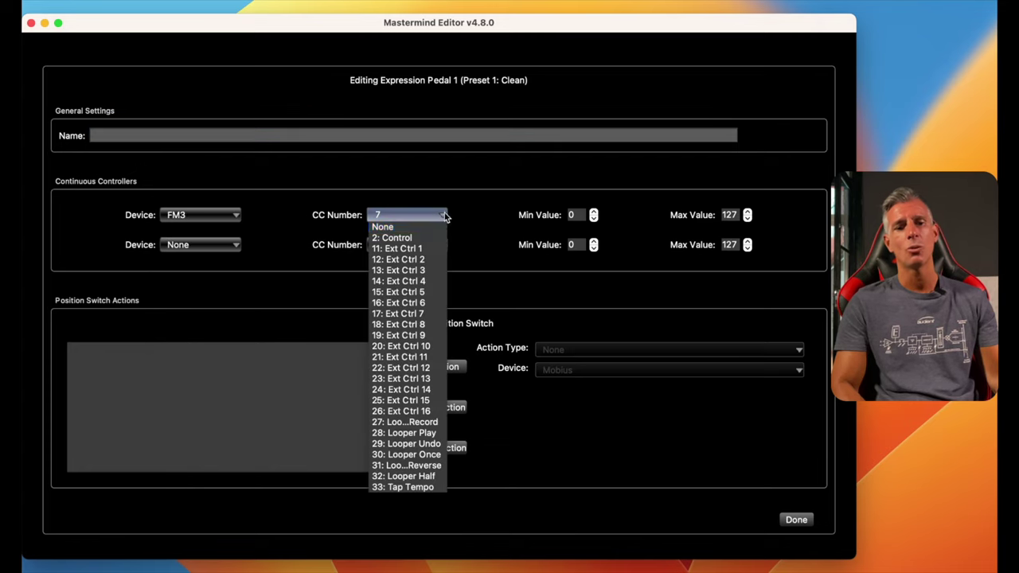
{"action": "left_click", "coordinate": [418, 249]}
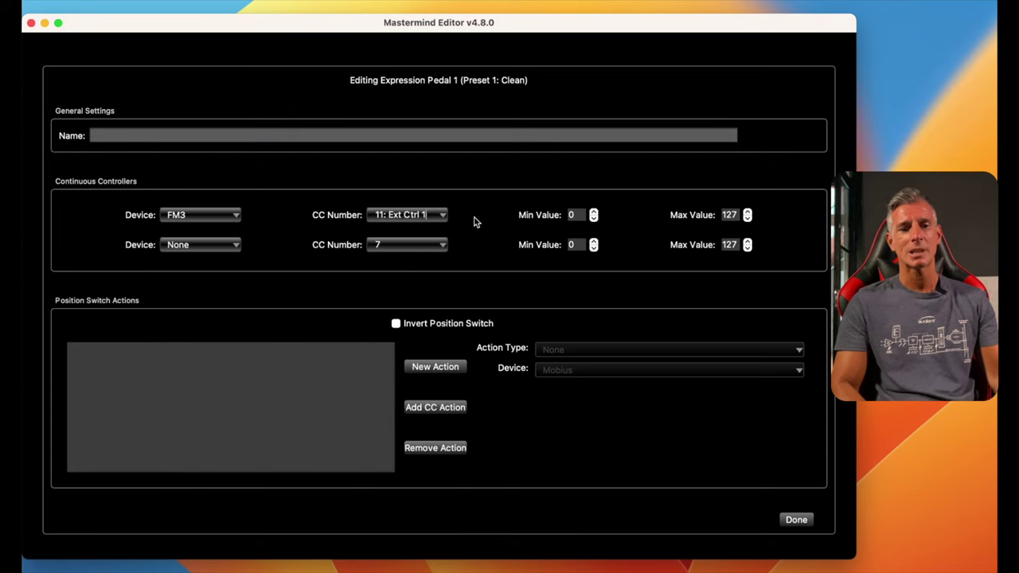
{"action": "left_click", "coordinate": [794, 520]}
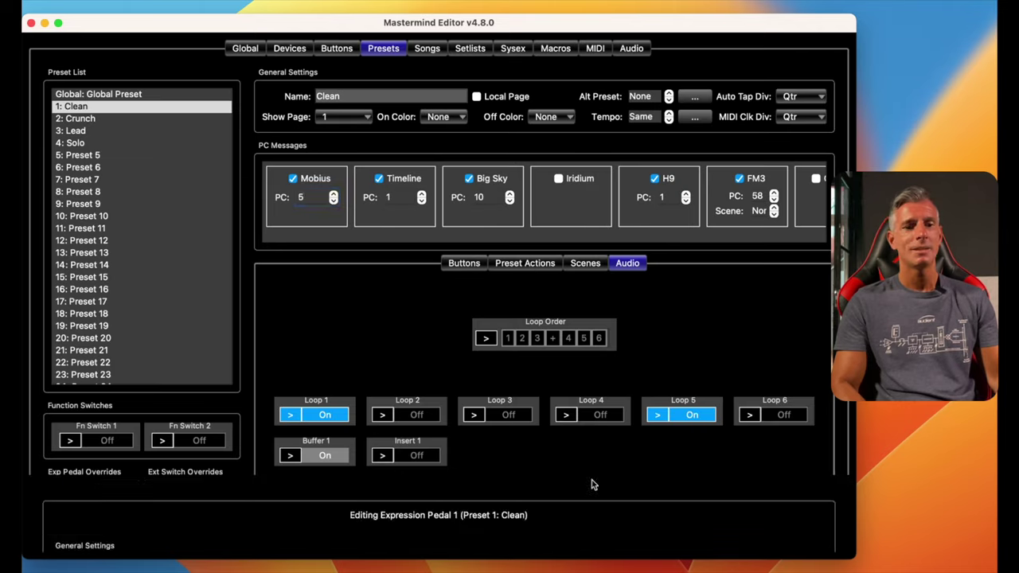
Enable the expression pedal 1 override for the Crunch preset and assign its first controller to Big Sky with CC number 3: Tone.
{"action": "left_click", "coordinate": [80, 118]}
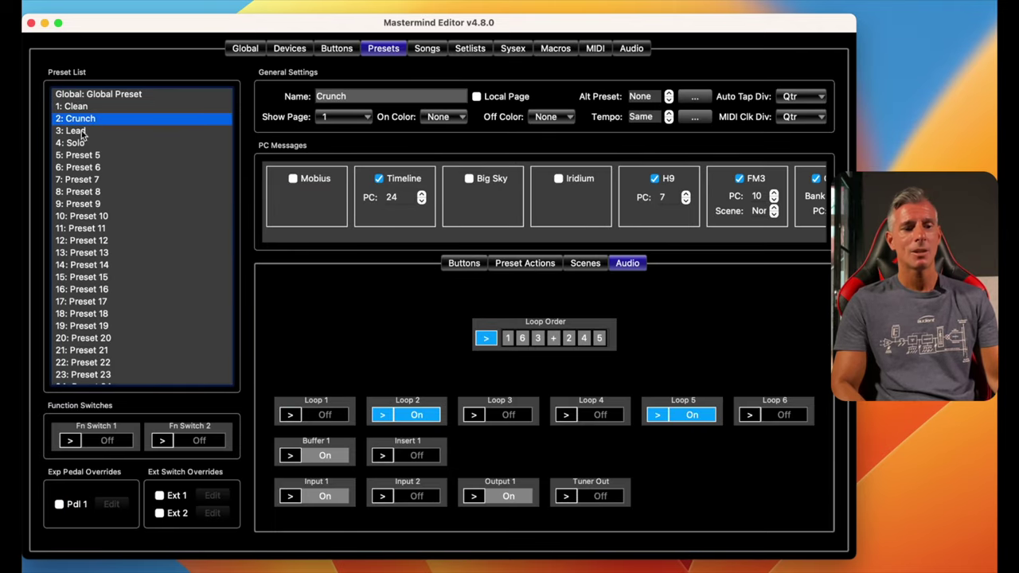
{"action": "left_click", "coordinate": [59, 505]}
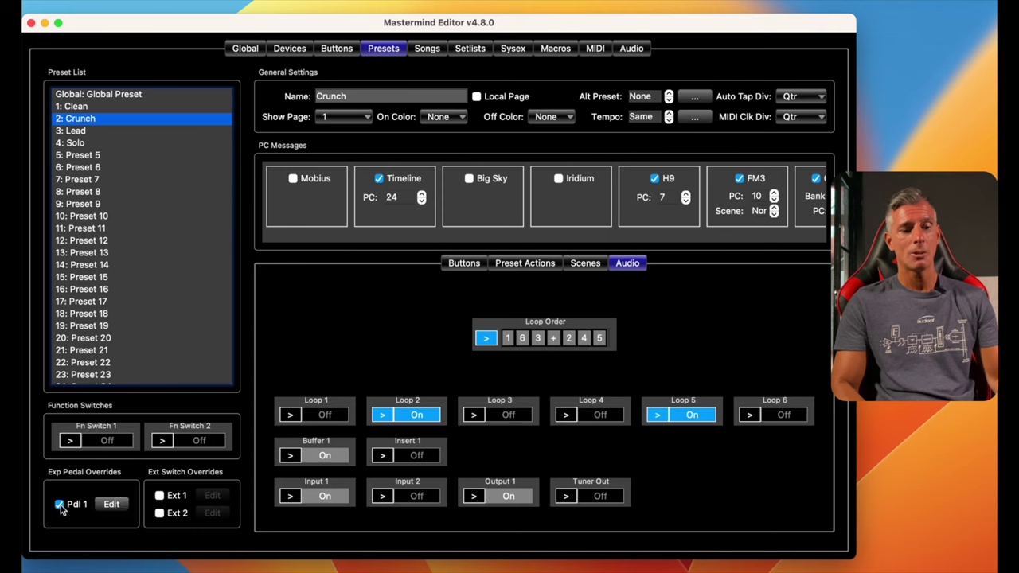
{"action": "left_click", "coordinate": [112, 504]}
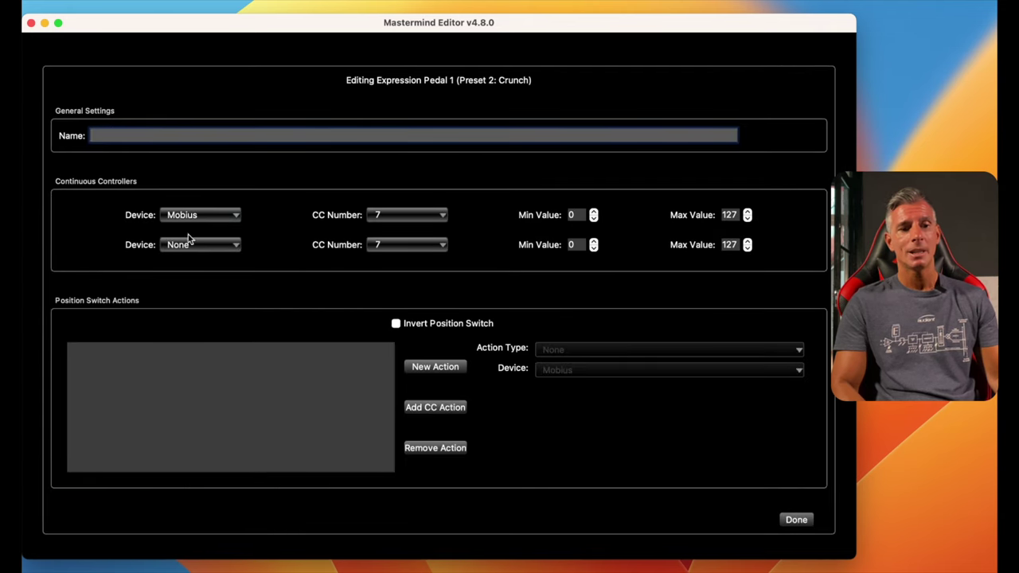
{"action": "left_click", "coordinate": [234, 216]}
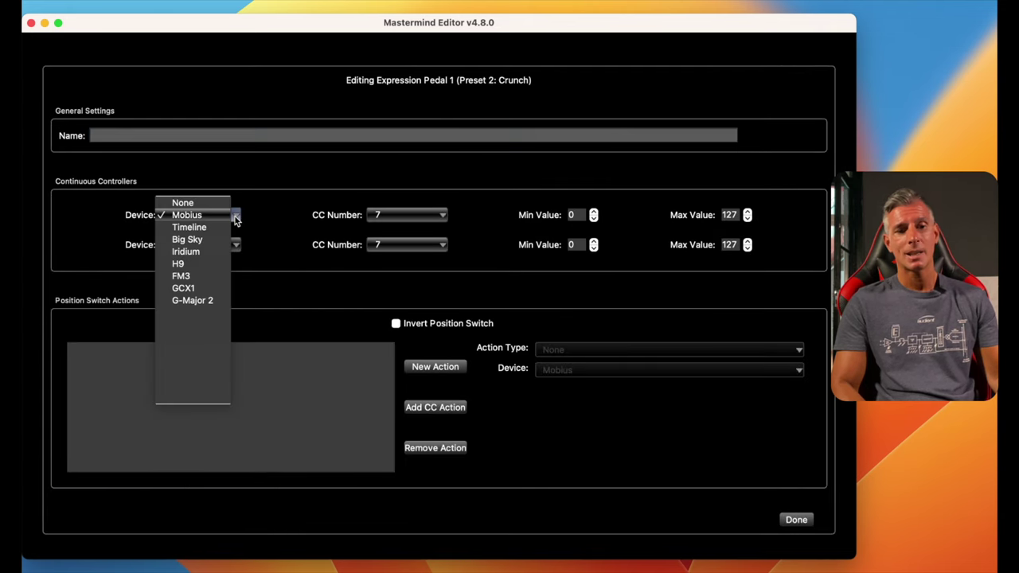
{"action": "left_click", "coordinate": [188, 239]}
{"action": "left_click", "coordinate": [442, 217]}
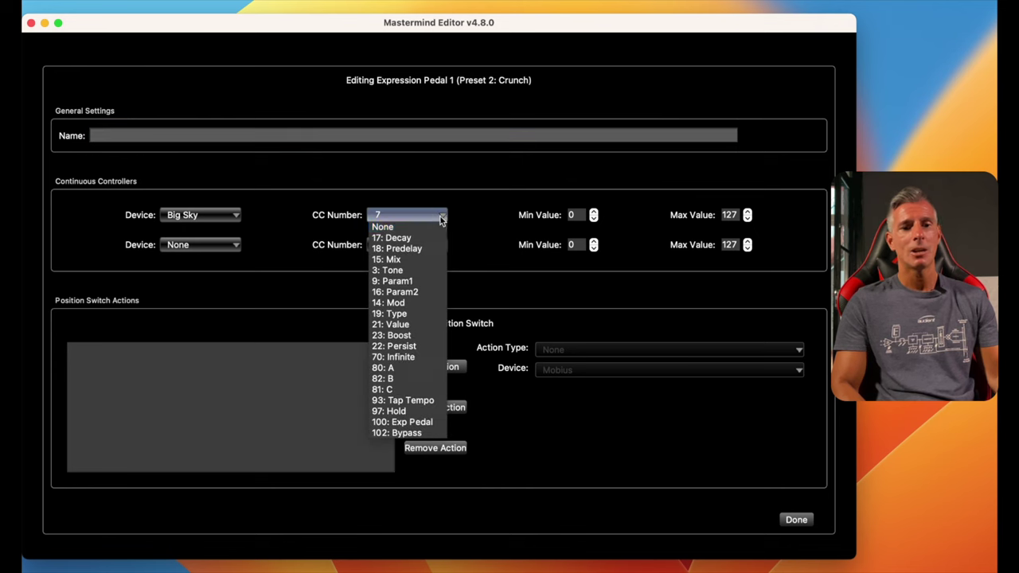
{"action": "left_click", "coordinate": [390, 269]}
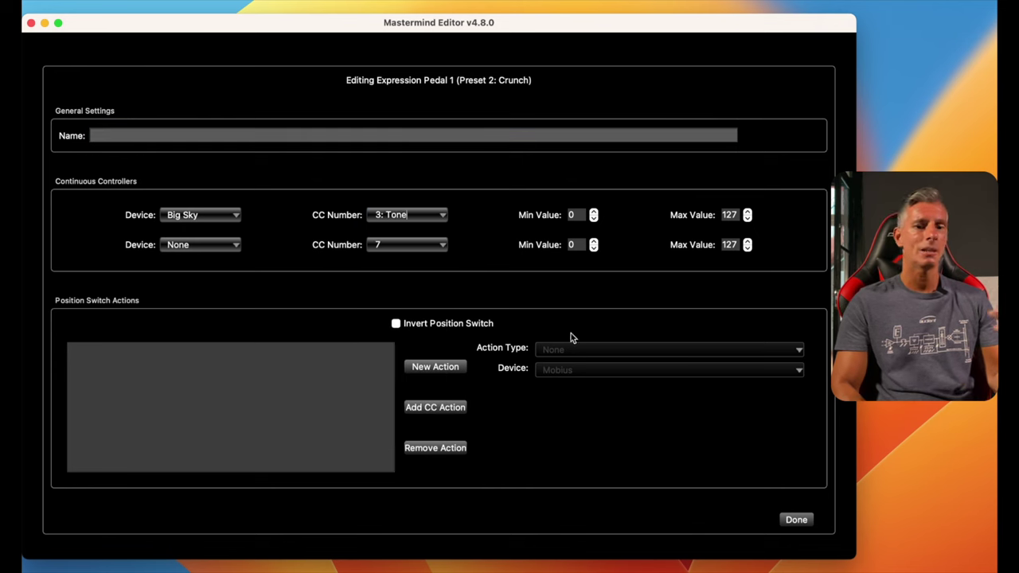
{"action": "left_click", "coordinate": [797, 519]}
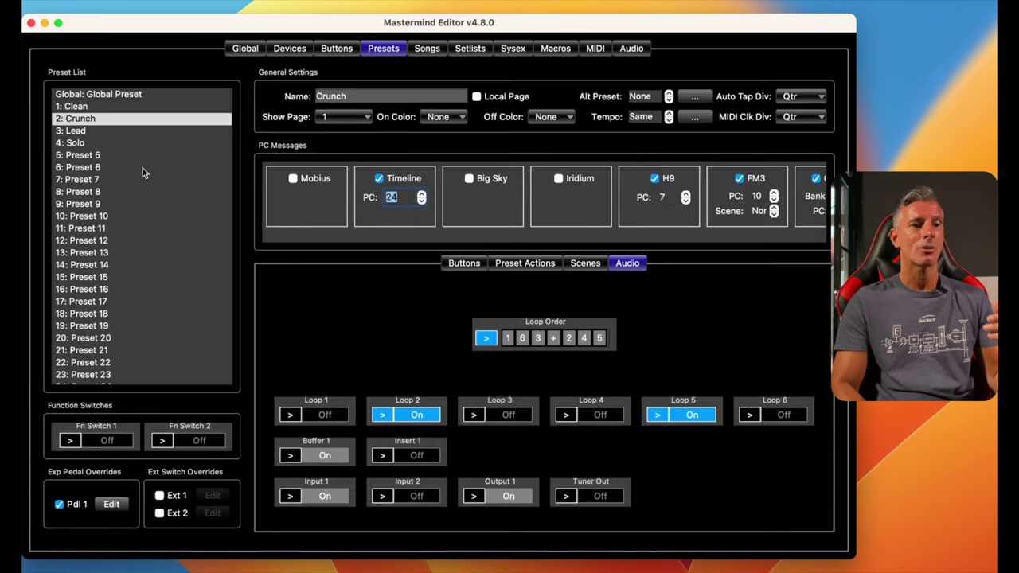
{"action": "left_click", "coordinate": [83, 108]}
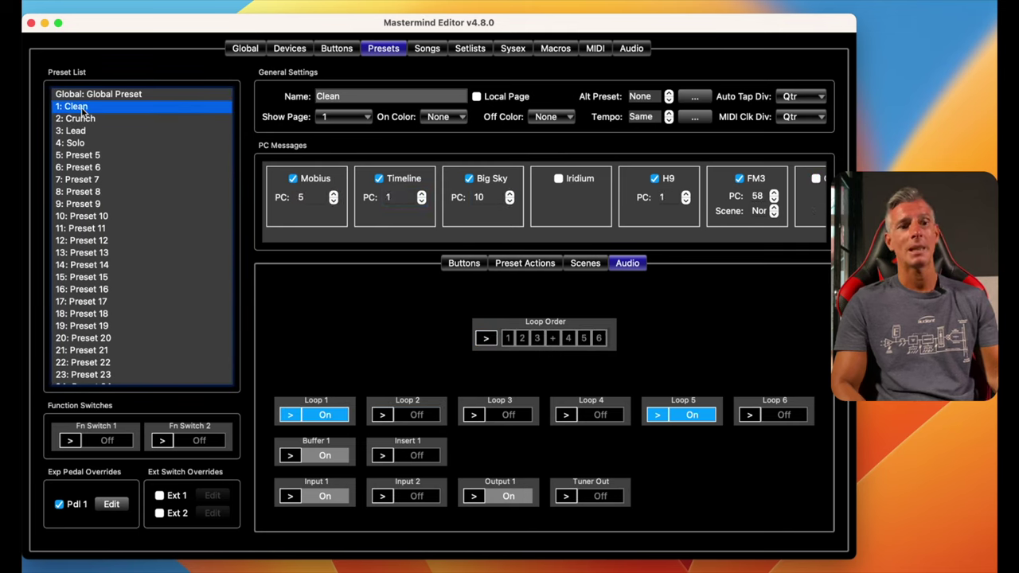
{"action": "left_click", "coordinate": [92, 120]}
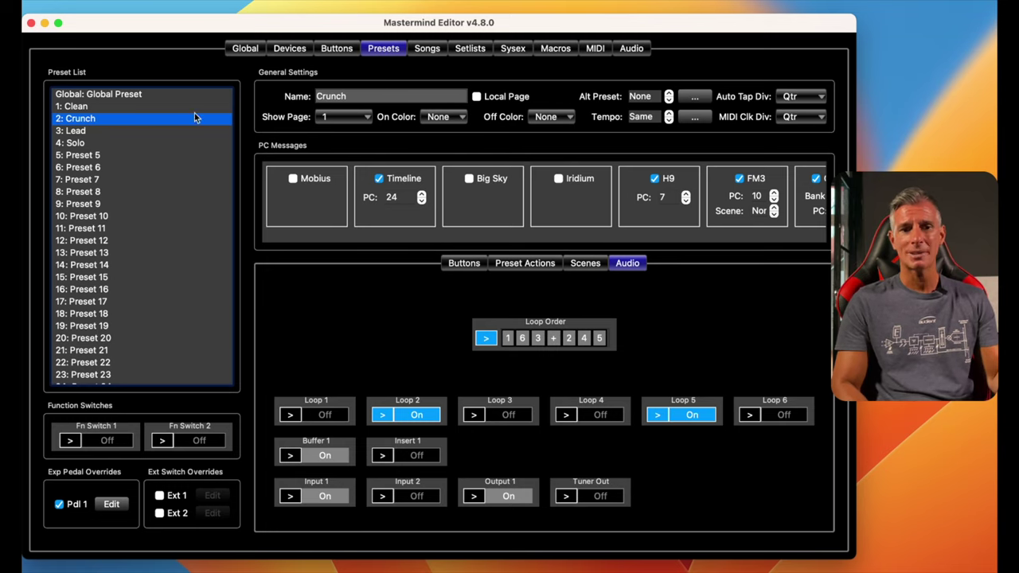
Rename the first song in the song list as Canción 1.
{"action": "left_click", "coordinate": [428, 49]}
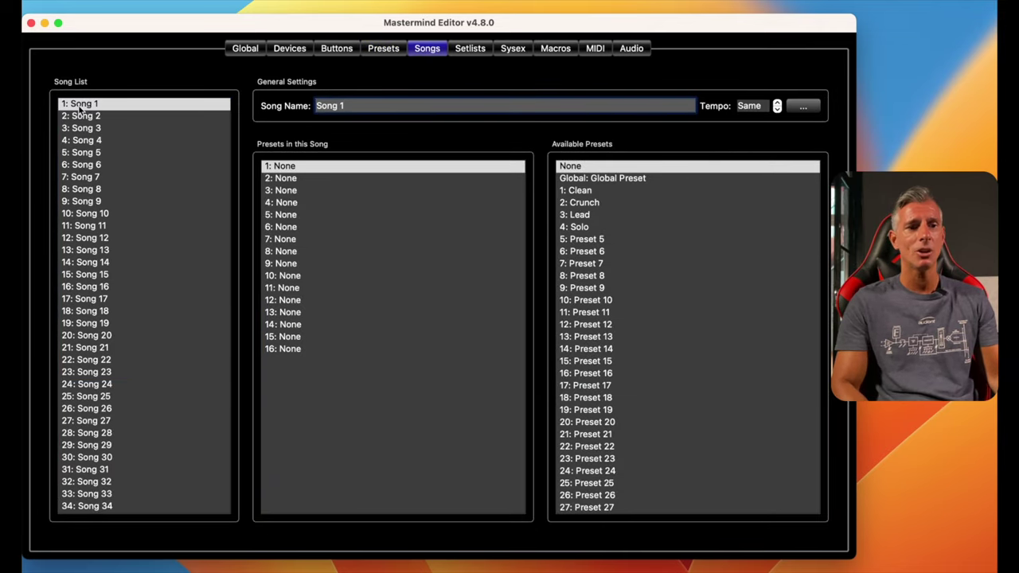
{"action": "triple_click", "coordinate": [350, 104]}
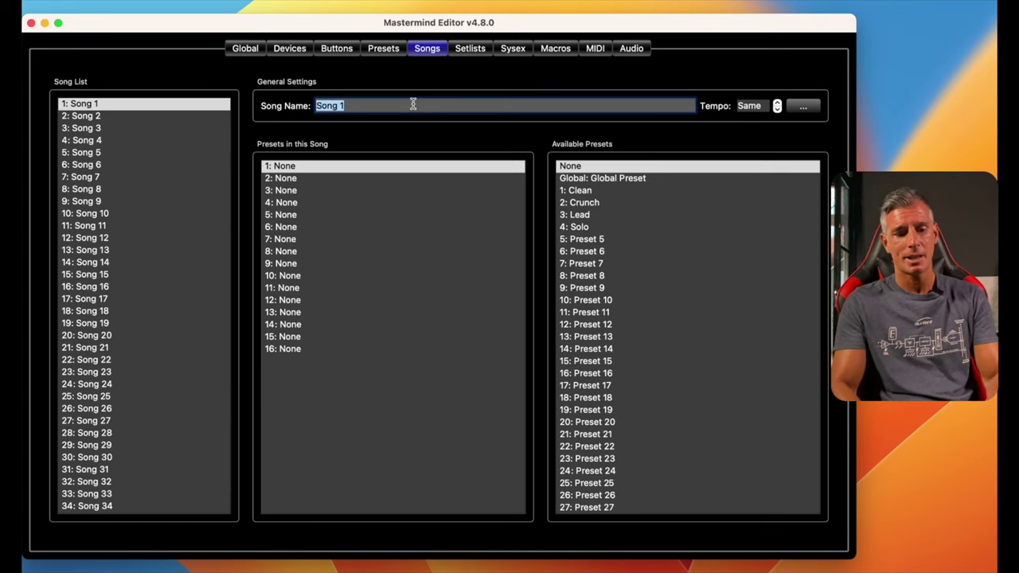
{"action": "type", "text": "Canción"}
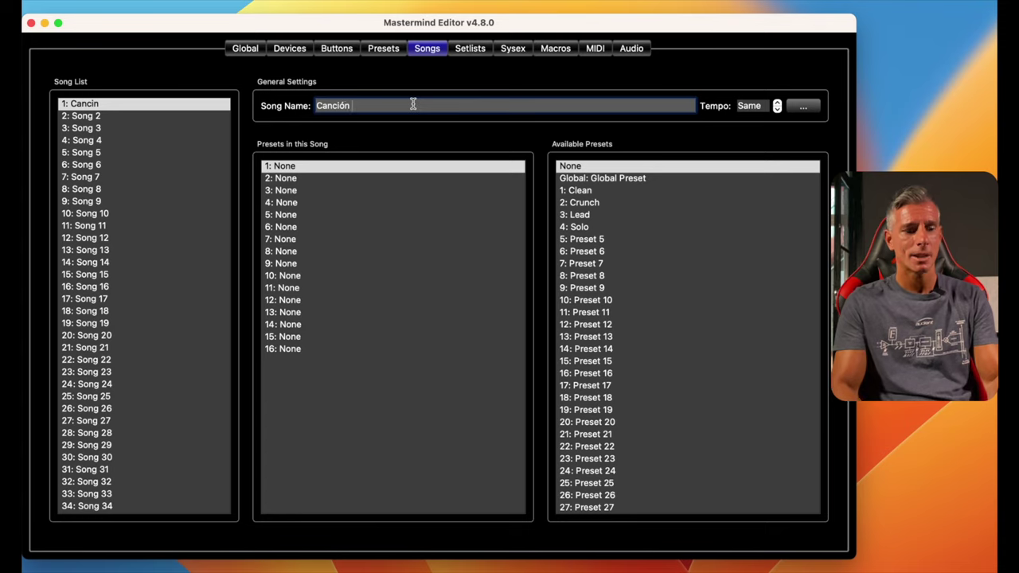
{"action": "type", "text": " 1"}
Rename the second song in the song list as Canción 2.
{"action": "left_click", "coordinate": [102, 117]}
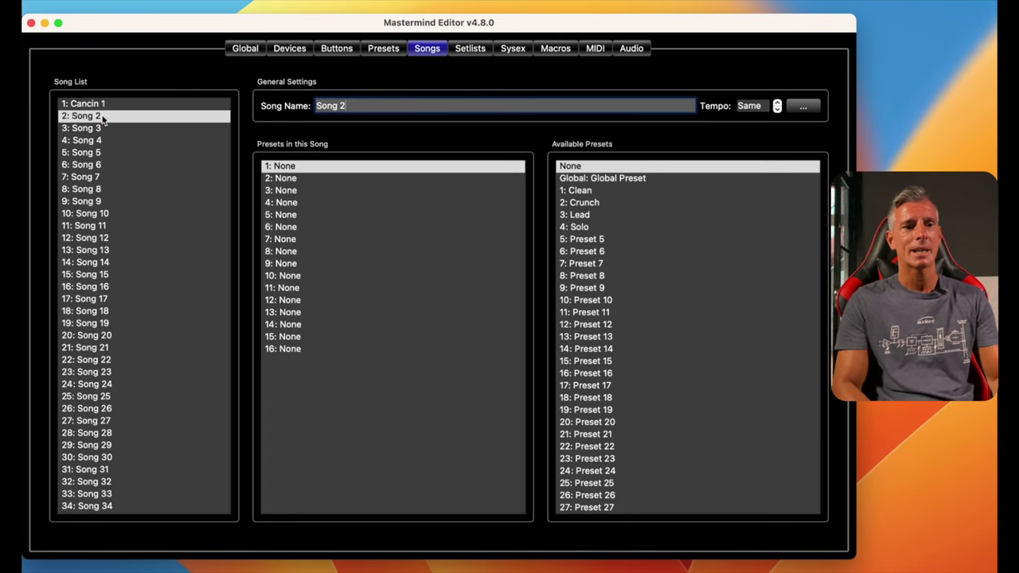
{"action": "left_click", "coordinate": [366, 104]}
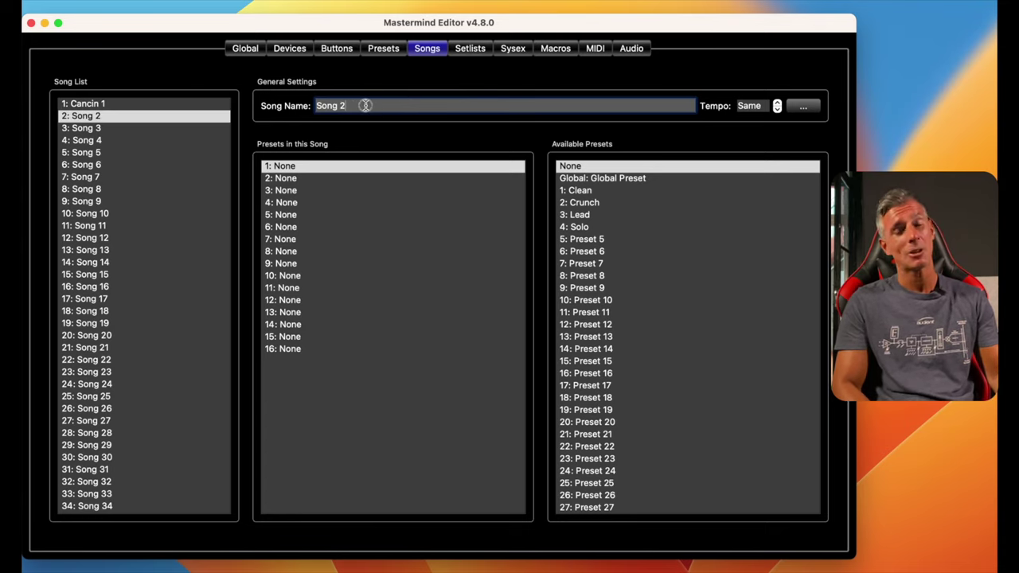
{"action": "left_click_drag", "start_coordinate": [365, 105], "coordinate": [303, 115]}
{"action": "type", "text": "Canci"}
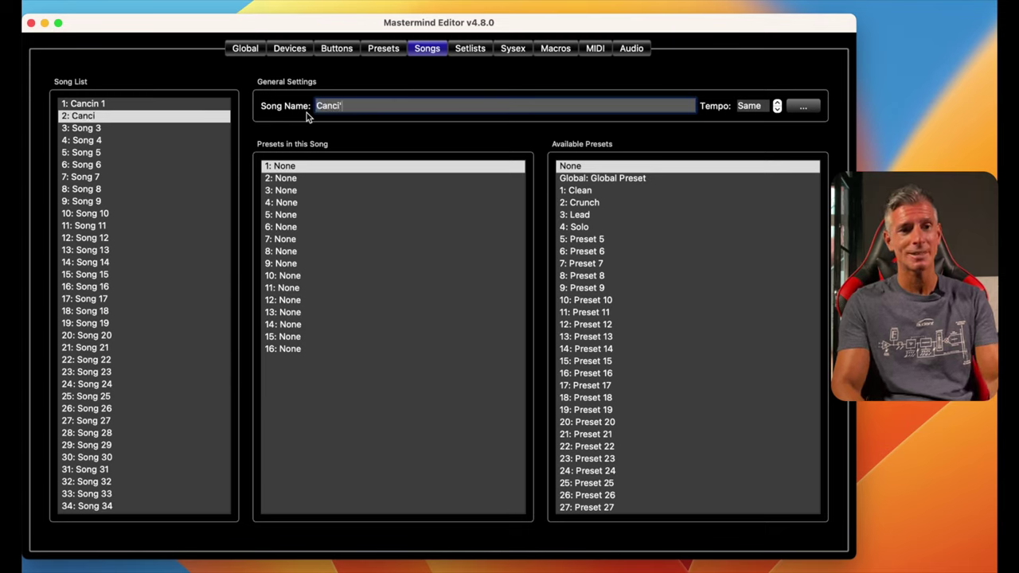
{"action": "type", "text": "ón 2"}
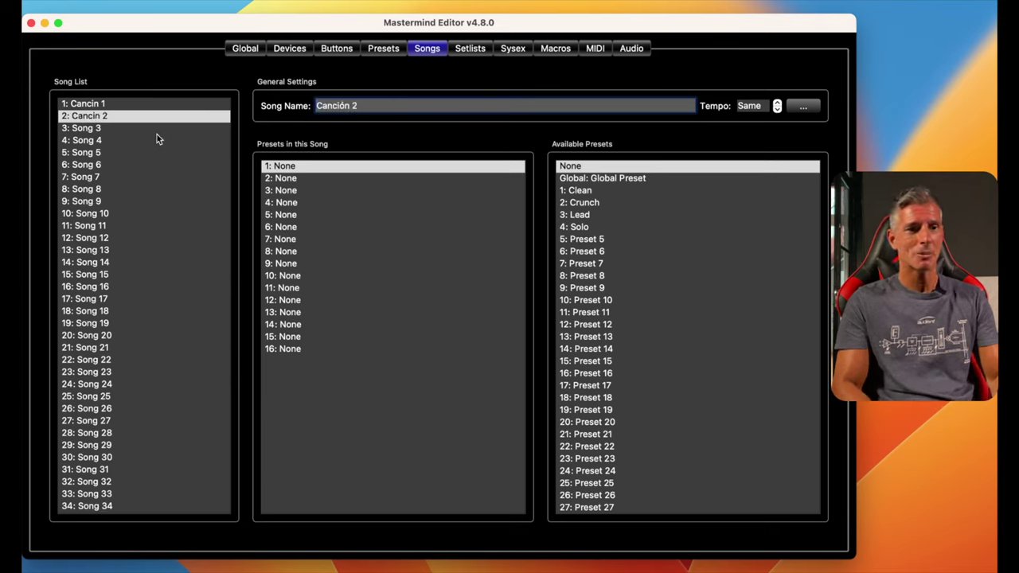
Rename the third song in the song list as Canción 3.
{"action": "left_click", "coordinate": [157, 130]}
{"action": "left_click_drag", "start_coordinate": [352, 105], "coordinate": [276, 105]}
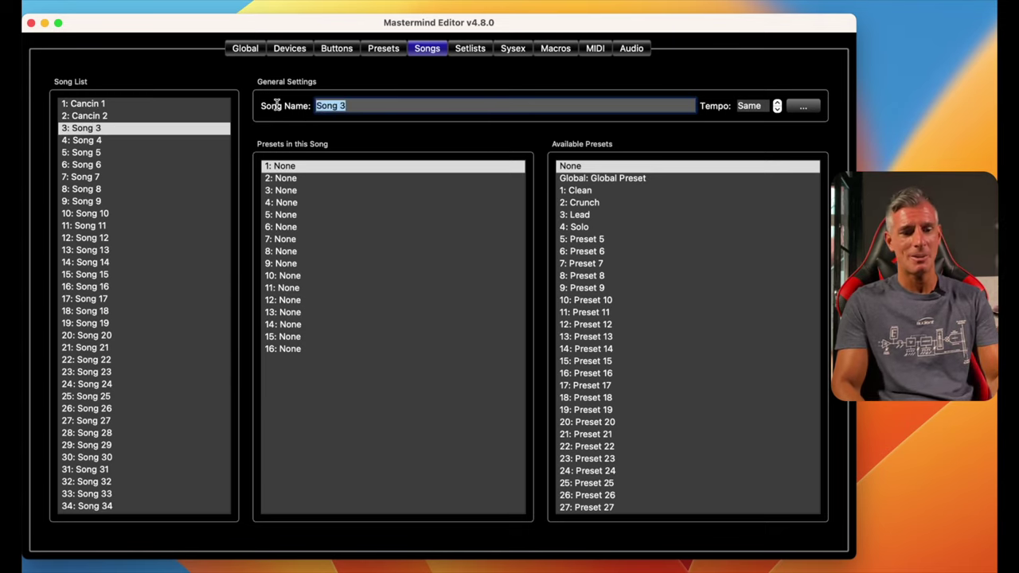
{"action": "type", "text": "Canción 3"}
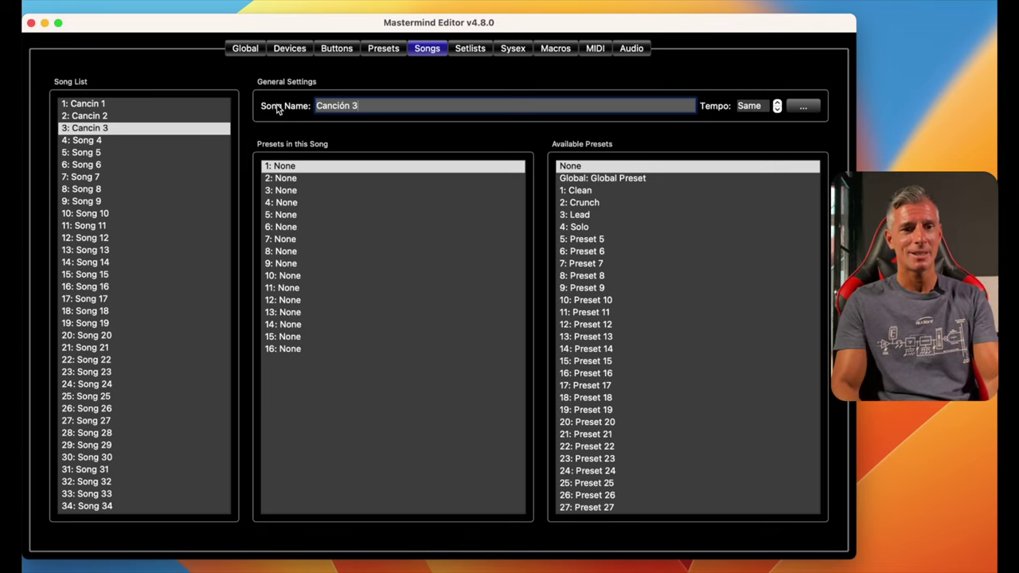
Rename the fourth song in the song list as Canción 4.
{"action": "left_click", "coordinate": [86, 141]}
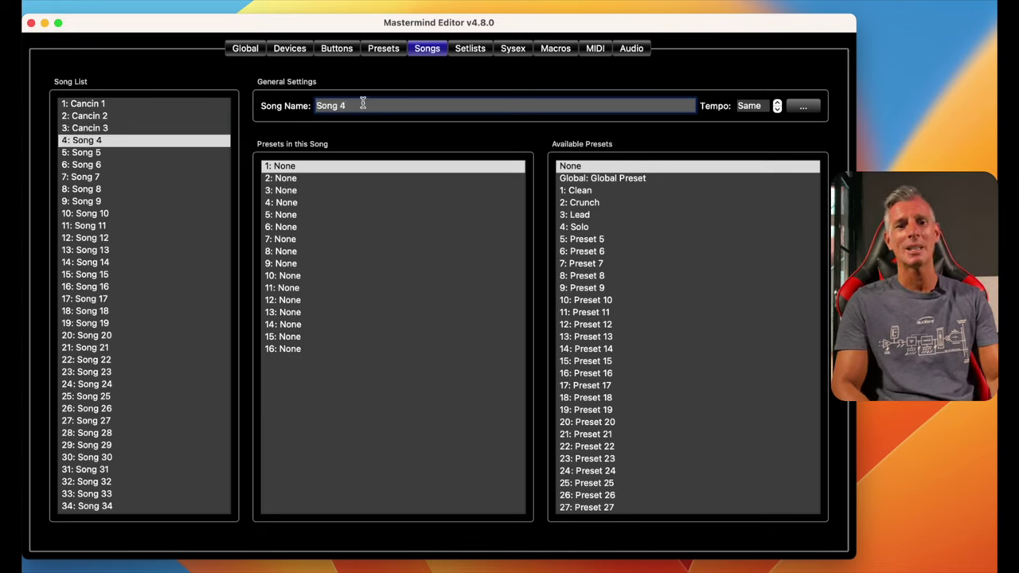
{"action": "left_click_drag", "start_coordinate": [362, 103], "coordinate": [303, 106]}
{"action": "type", "text": "Canción "}
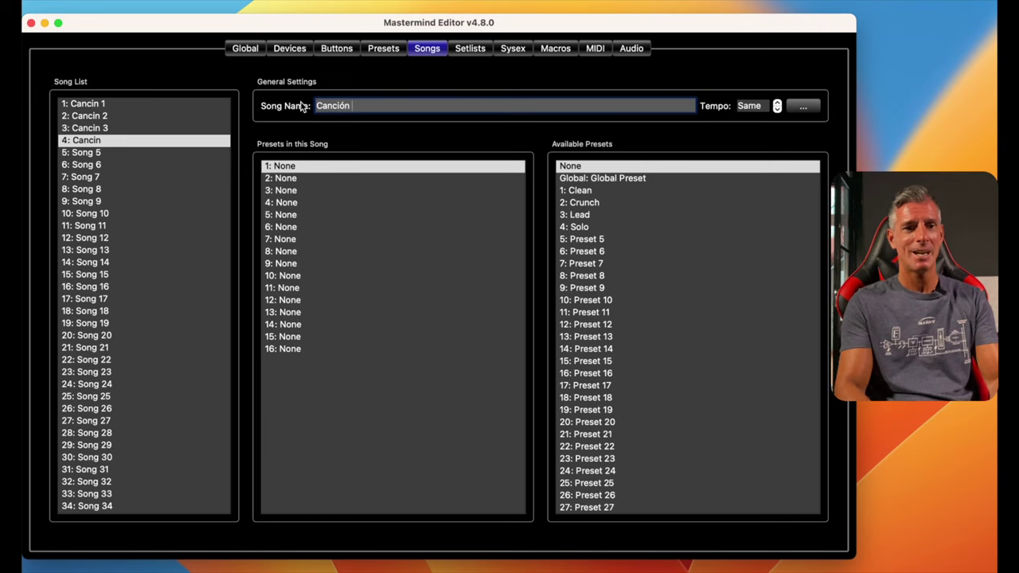
{"action": "type", "text": "4"}
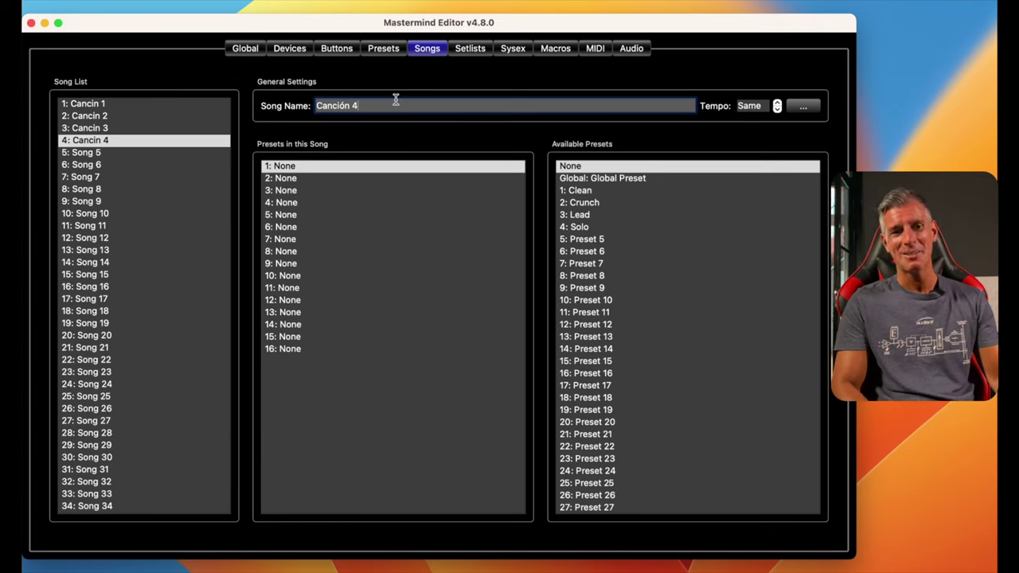
Check the stored names of the first four songs in the song list.
{"action": "left_click", "coordinate": [99, 104]}
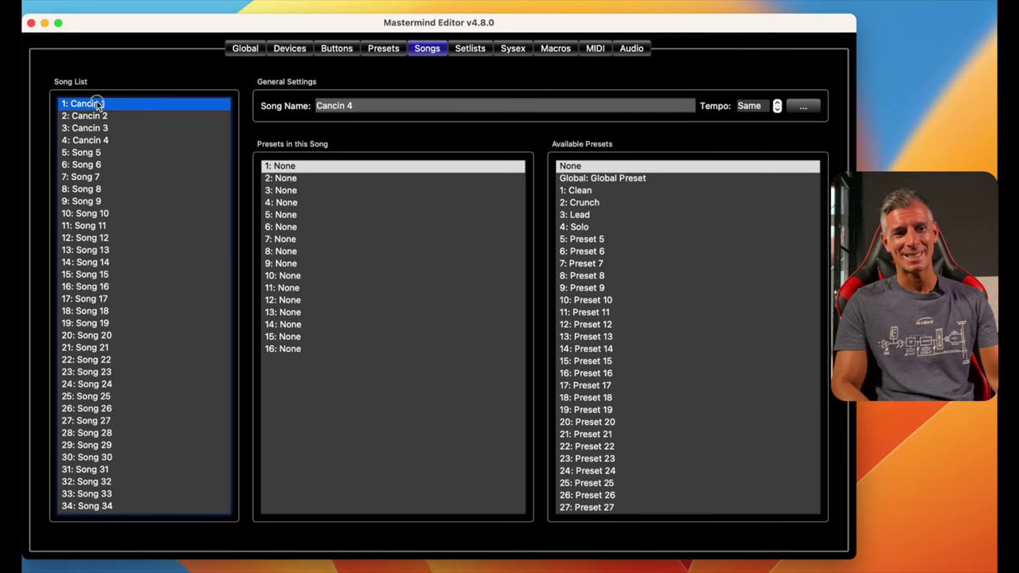
{"action": "left_click", "coordinate": [103, 117]}
{"action": "left_click", "coordinate": [105, 128]}
{"action": "left_click", "coordinate": [104, 140]}
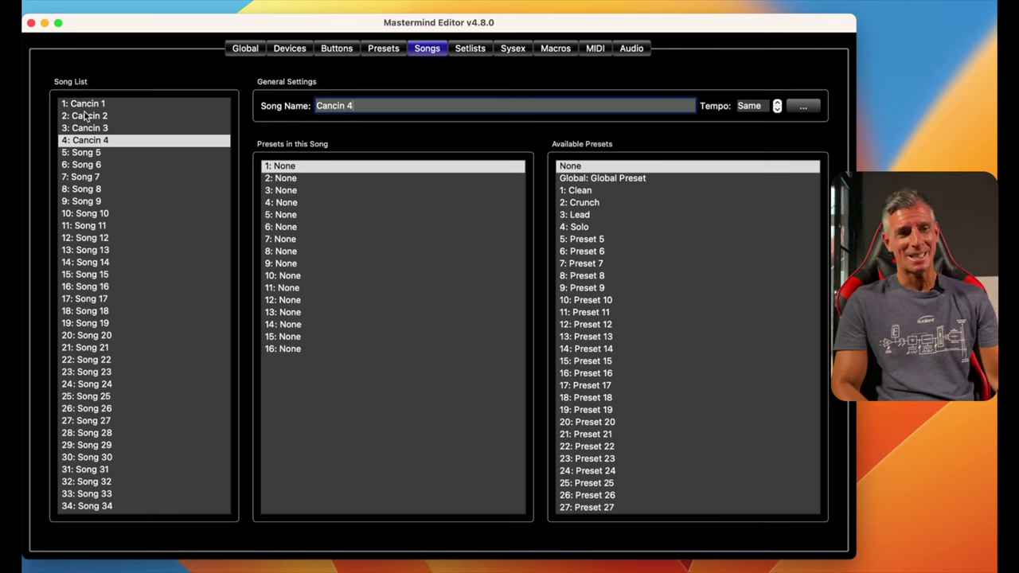
{"action": "left_click", "coordinate": [93, 105]}
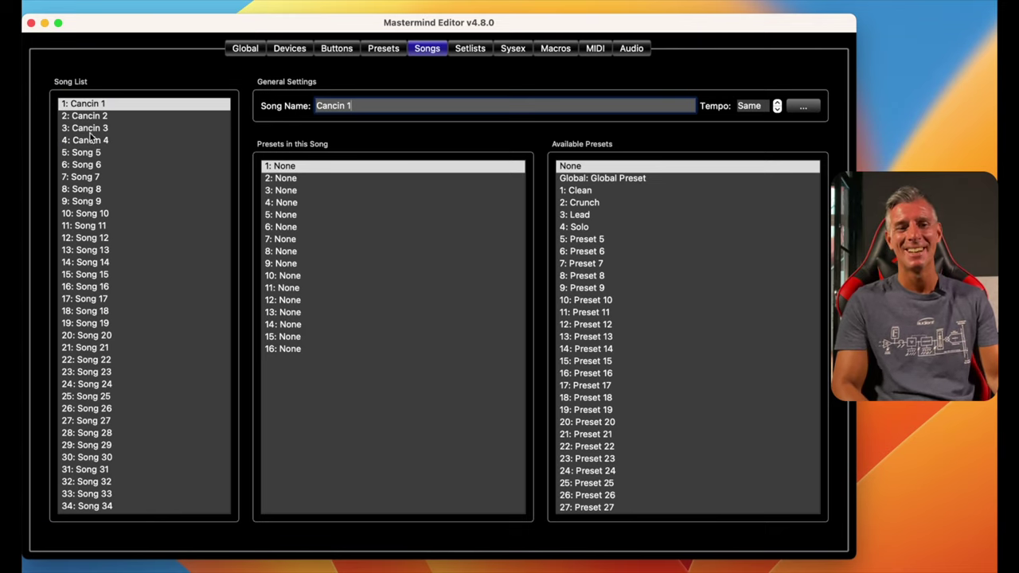
{"action": "left_click", "coordinate": [96, 120]}
{"action": "left_click", "coordinate": [98, 127]}
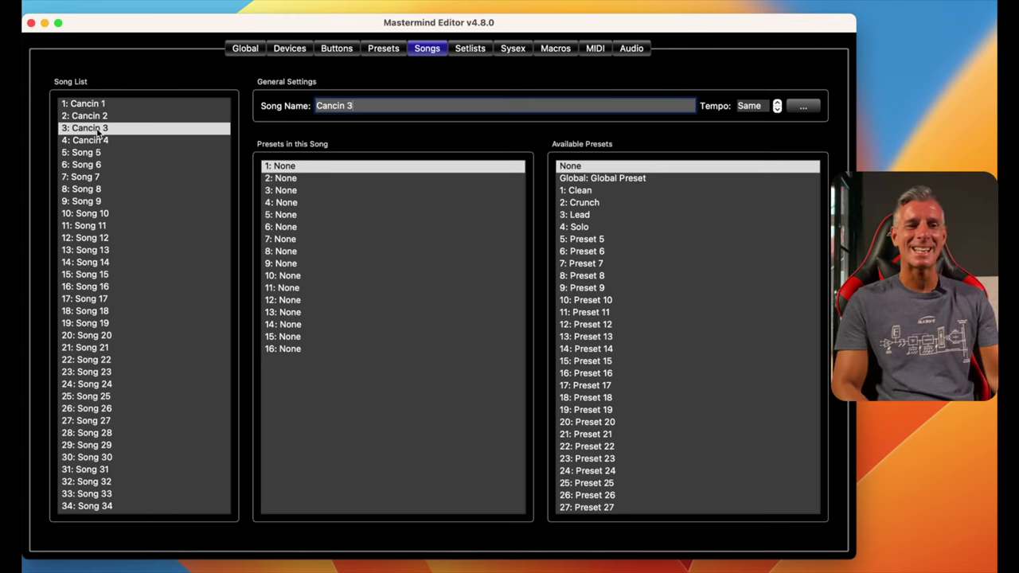
{"action": "left_click", "coordinate": [100, 140]}
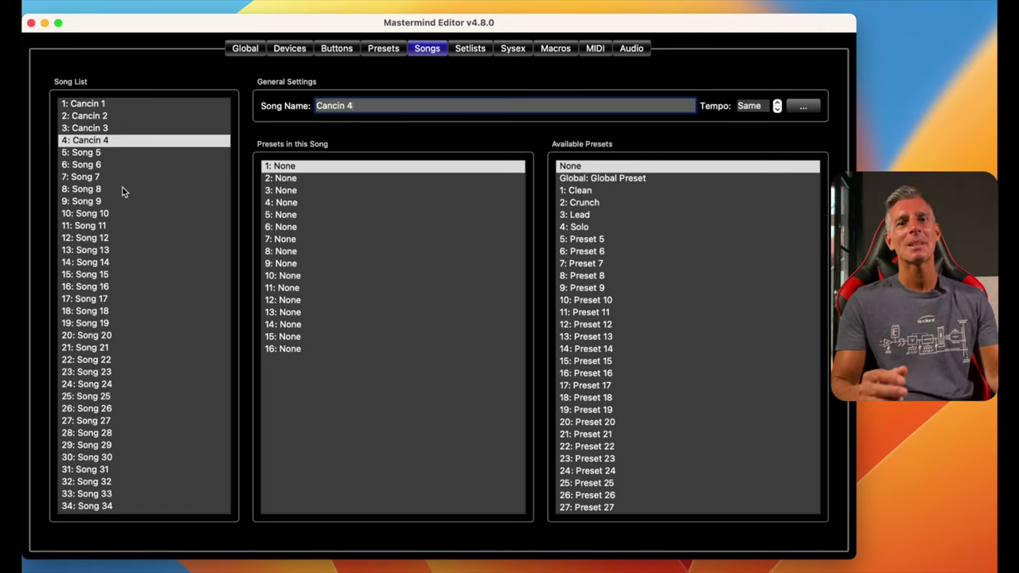
Assign the Clean and Crunch presets to slots 1 and 2 of the first song.
{"action": "left_click", "coordinate": [100, 104]}
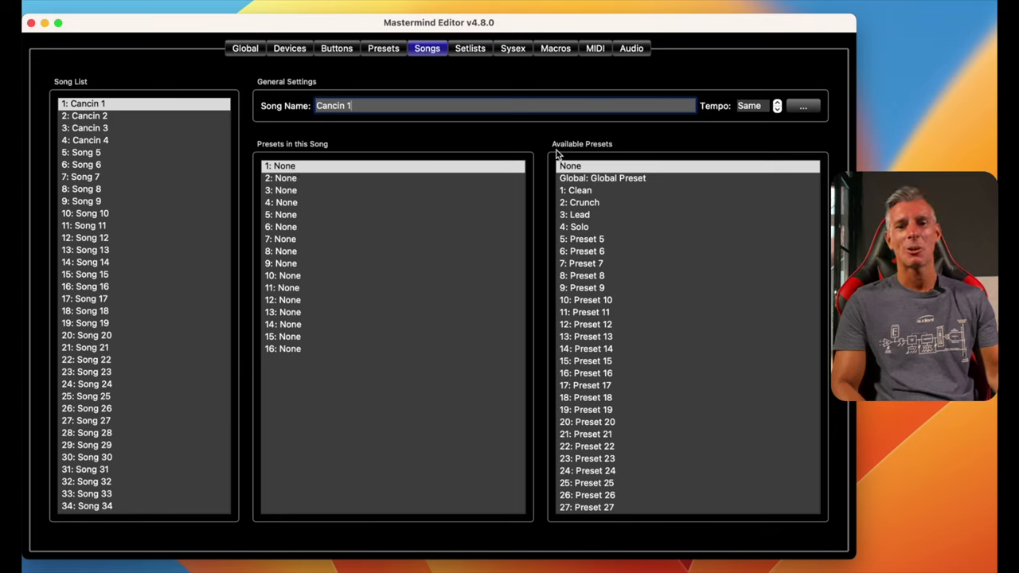
{"action": "left_click", "coordinate": [586, 191]}
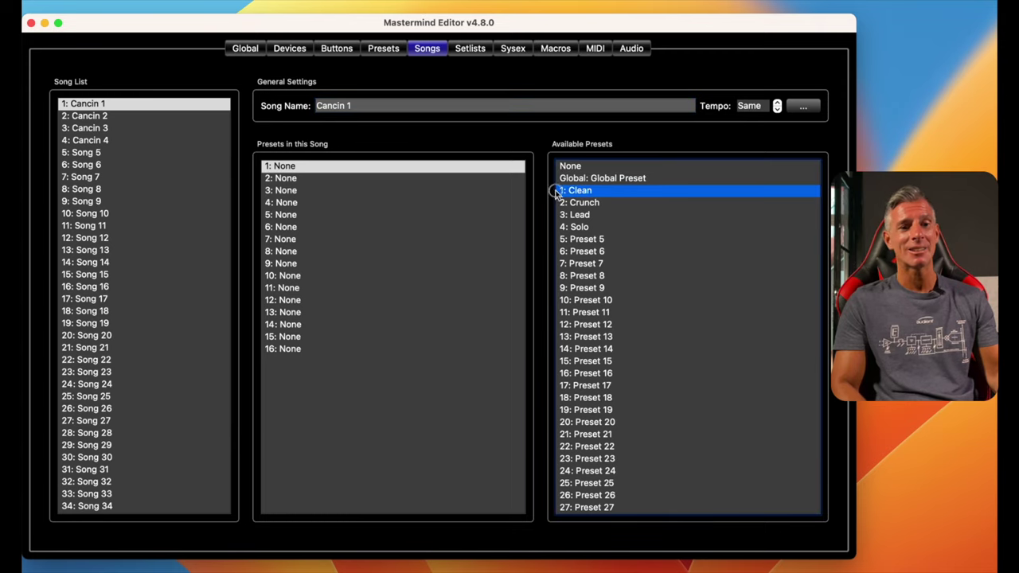
{"action": "left_click", "coordinate": [297, 169]}
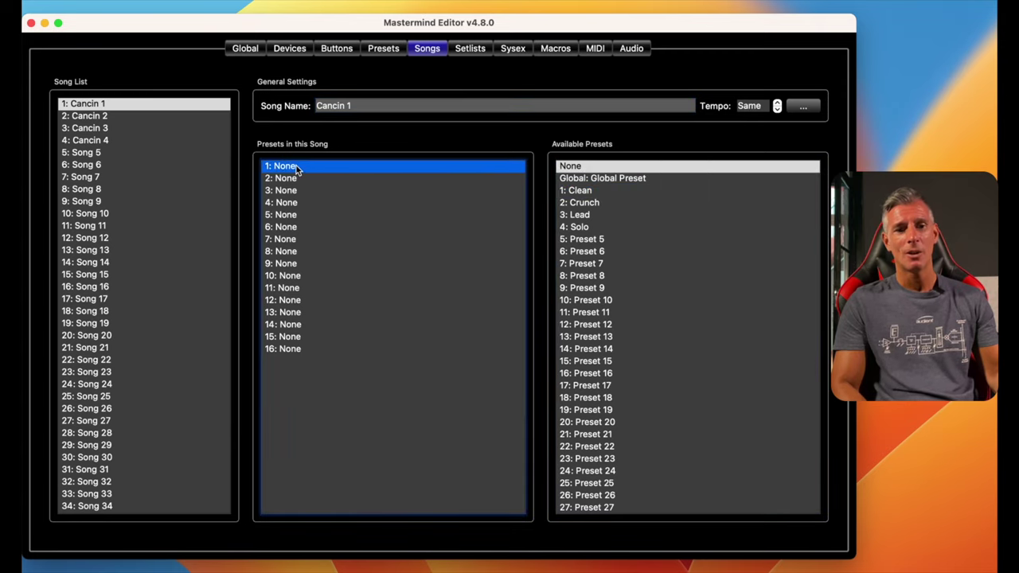
{"action": "left_click", "coordinate": [583, 193]}
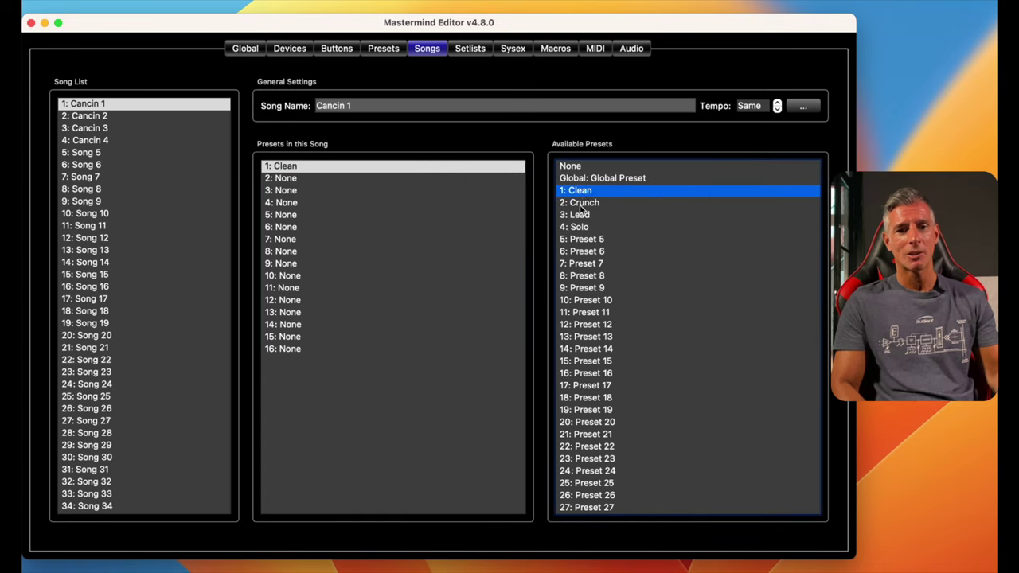
{"action": "left_click", "coordinate": [290, 179]}
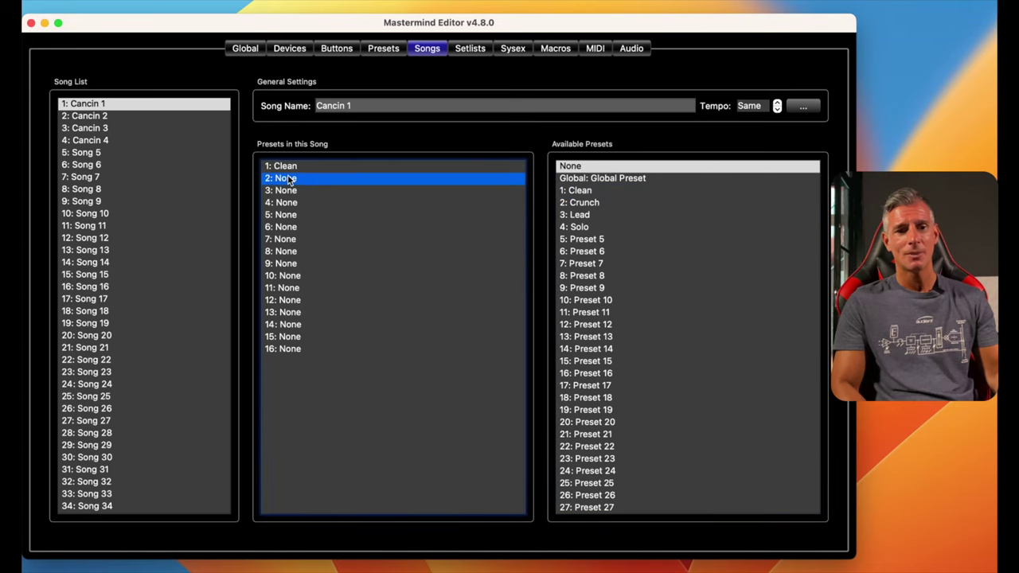
{"action": "left_click", "coordinate": [588, 202]}
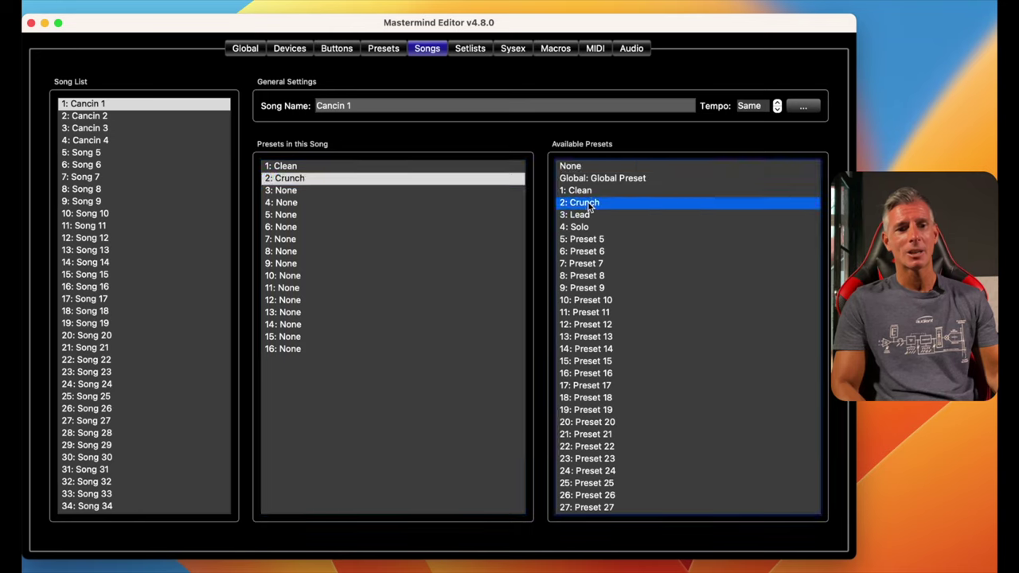
Assign the Crunch and Lead presets to slots 1 and 2 of the second song.
{"action": "left_click", "coordinate": [97, 116]}
{"action": "left_click", "coordinate": [97, 104]}
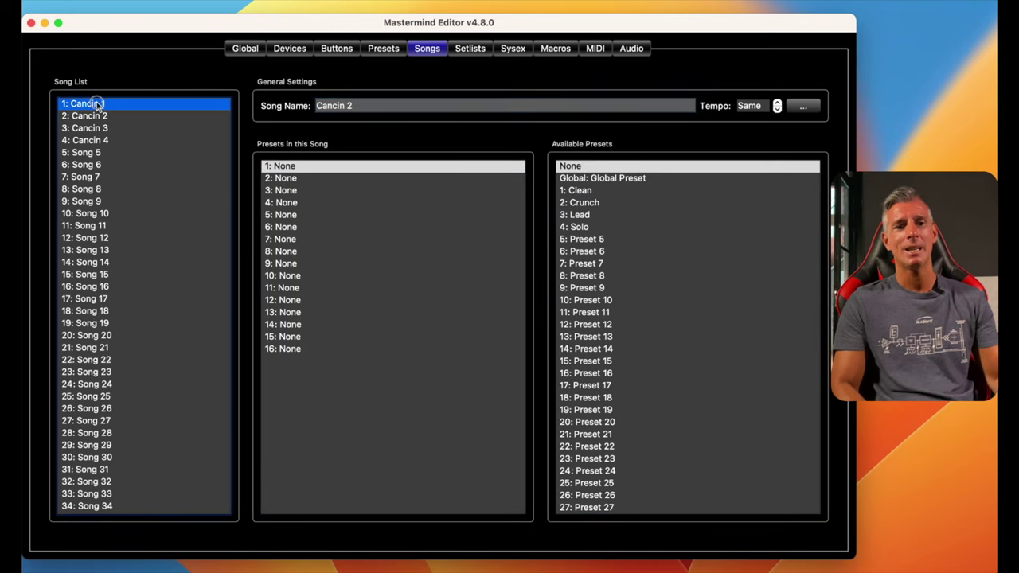
{"action": "left_click", "coordinate": [97, 117]}
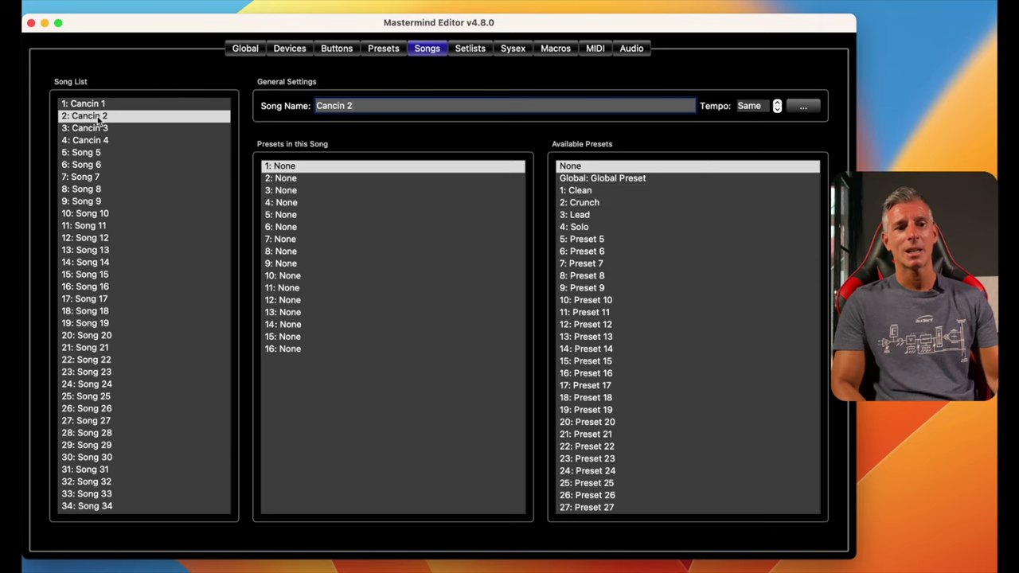
{"action": "left_click", "coordinate": [580, 202]}
{"action": "left_click", "coordinate": [277, 180]}
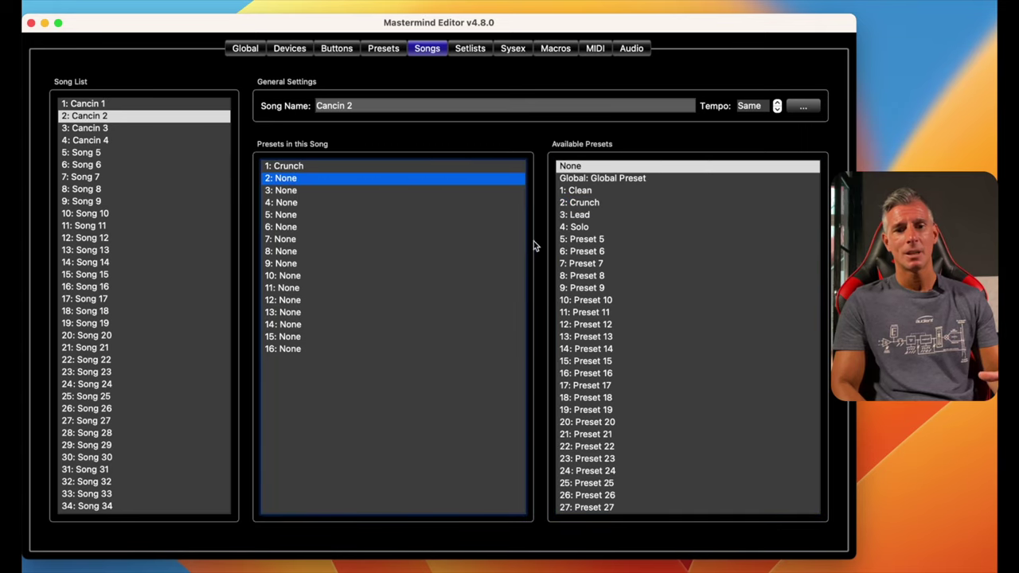
{"action": "left_click", "coordinate": [579, 215]}
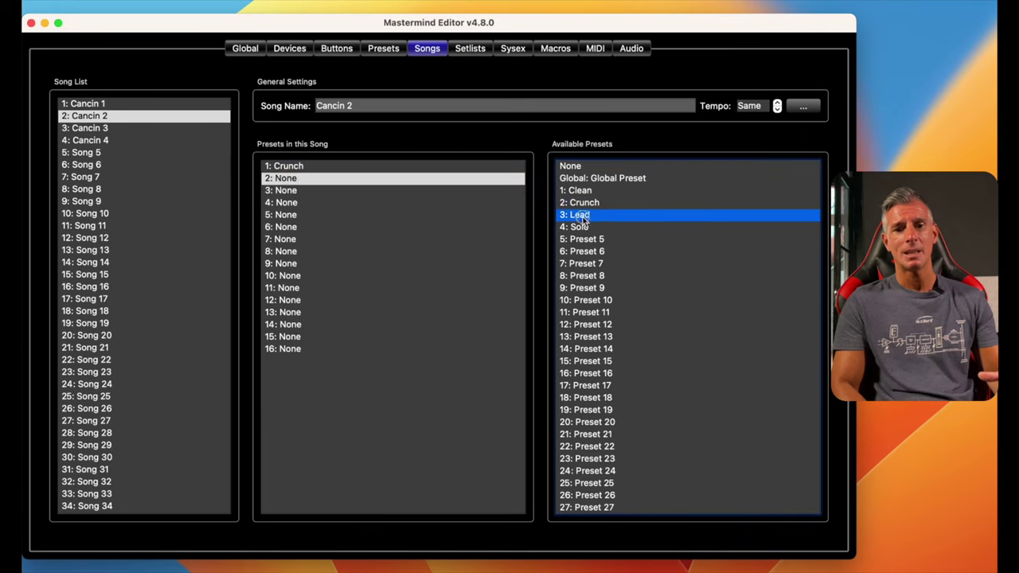
Assign Clean, Crunch, Lead and Solo to slots 1 to 4 of the third song, and review the first three songs' presets.
{"action": "left_click", "coordinate": [109, 129]}
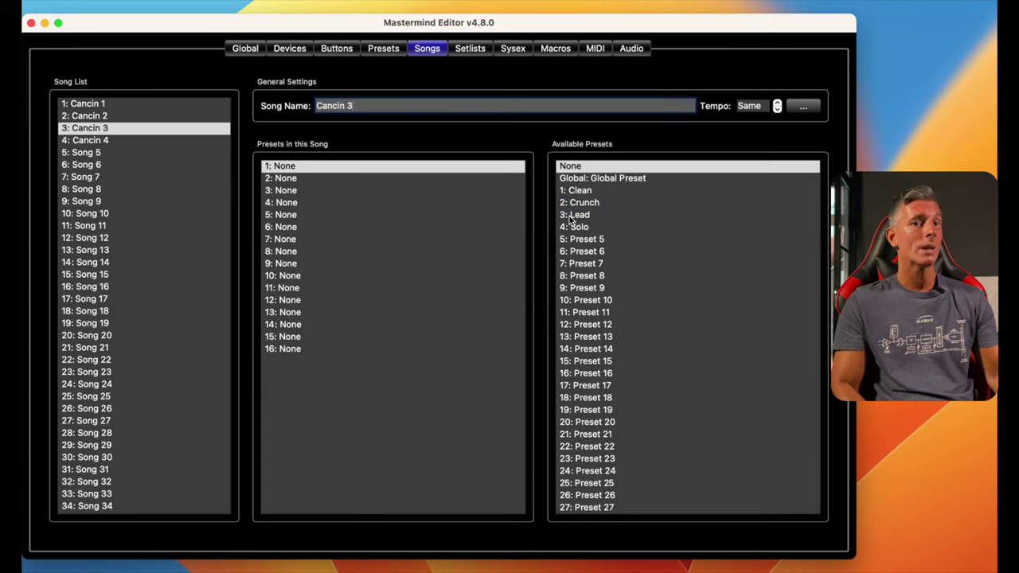
{"action": "left_click", "coordinate": [579, 191]}
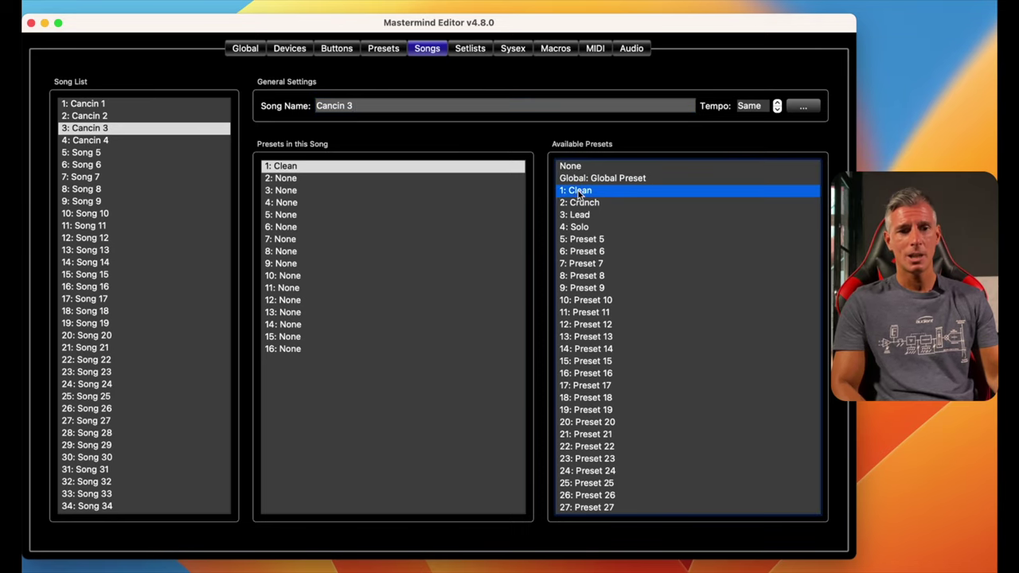
{"action": "left_click", "coordinate": [311, 179]}
{"action": "left_click", "coordinate": [575, 204]}
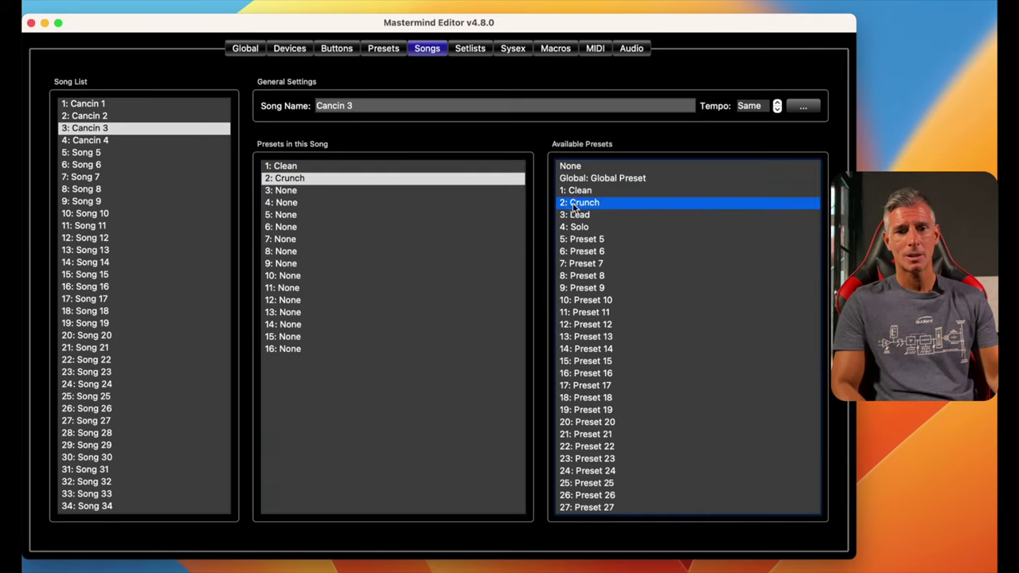
{"action": "left_click", "coordinate": [296, 192]}
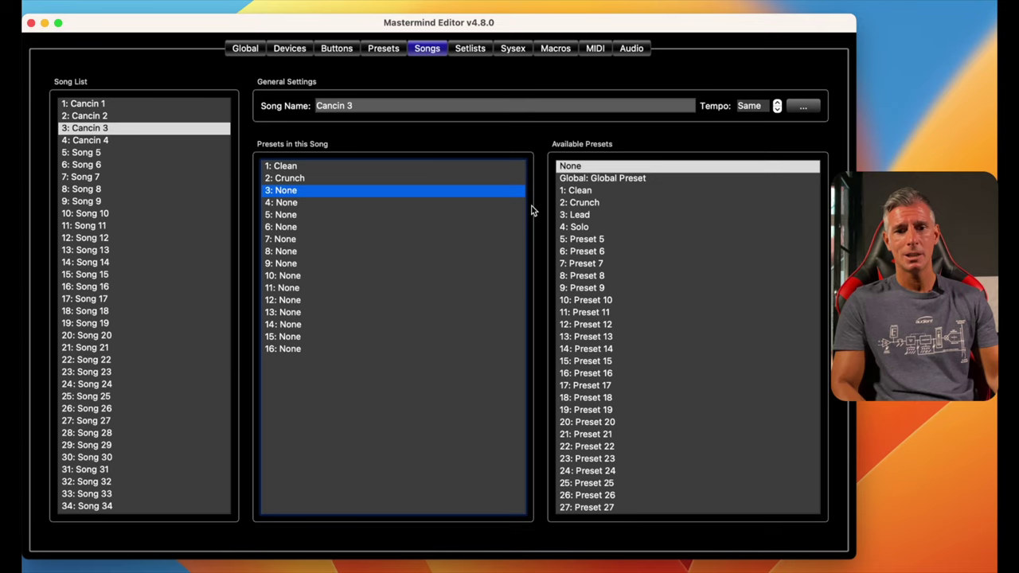
{"action": "left_click", "coordinate": [582, 216]}
{"action": "left_click", "coordinate": [311, 204]}
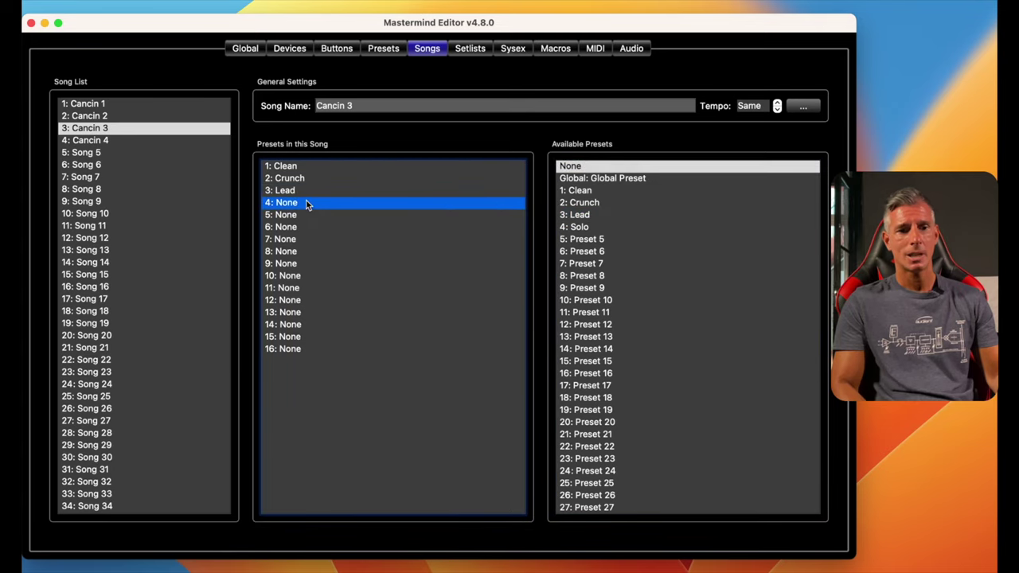
{"action": "left_click", "coordinate": [579, 229]}
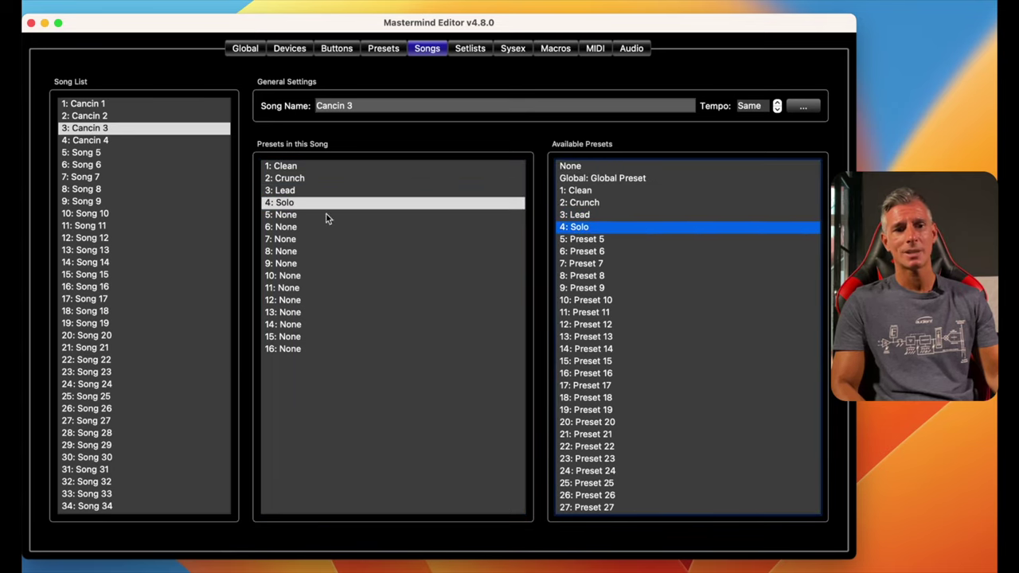
{"action": "left_click", "coordinate": [97, 103]}
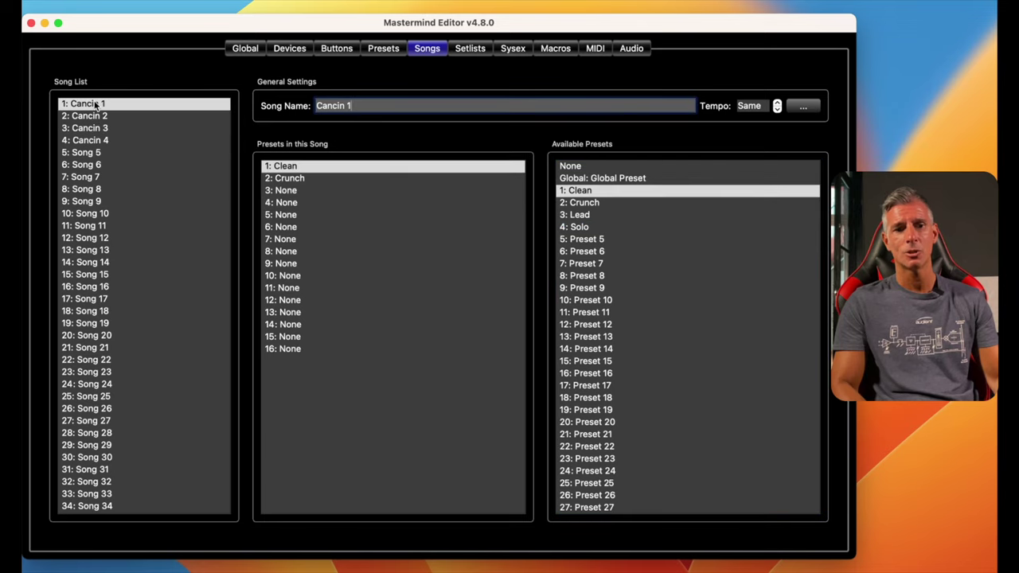
{"action": "left_click", "coordinate": [100, 118]}
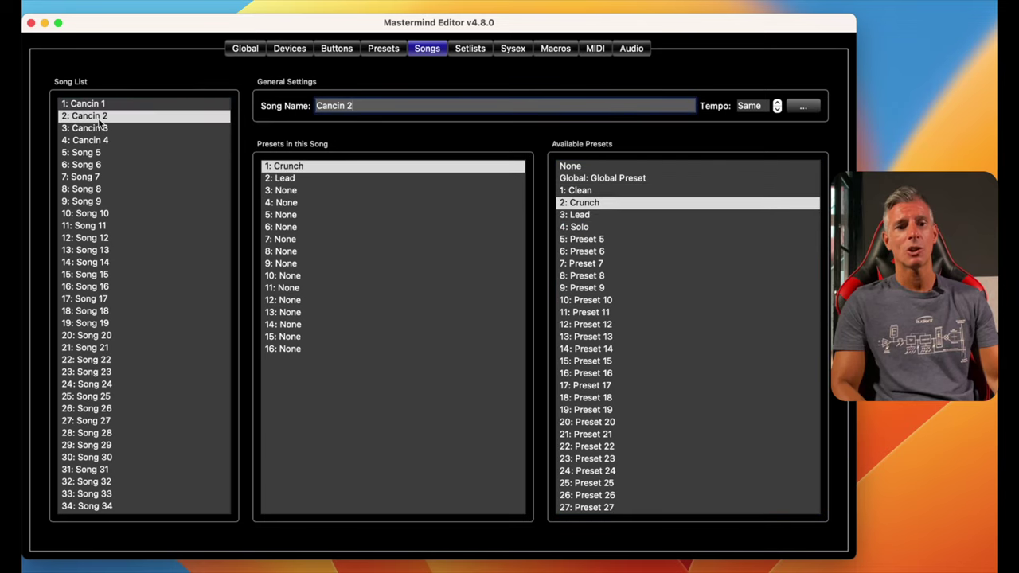
{"action": "left_click", "coordinate": [102, 128]}
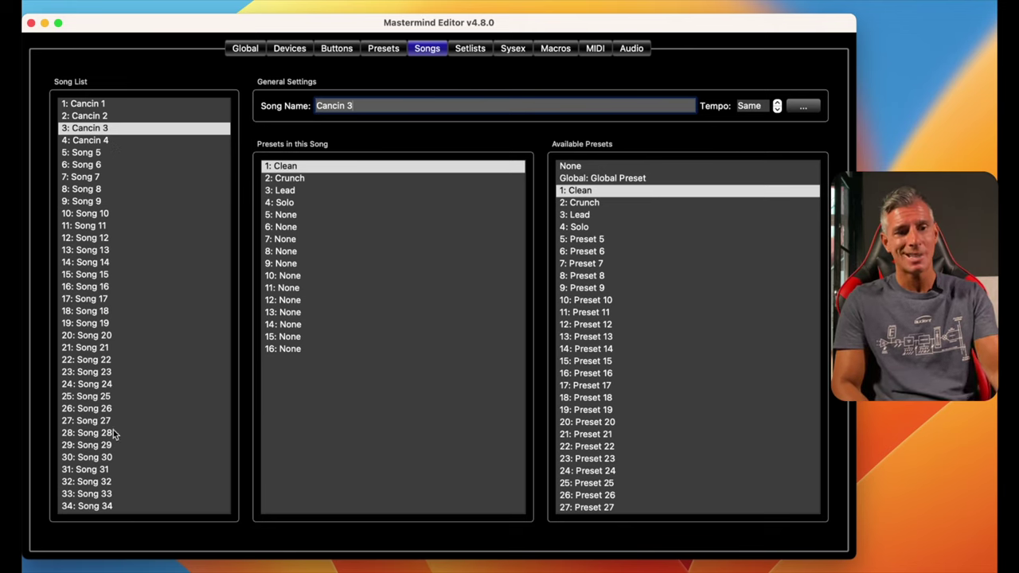
Rename the first setlist as Show 1.
{"action": "left_click", "coordinate": [470, 50]}
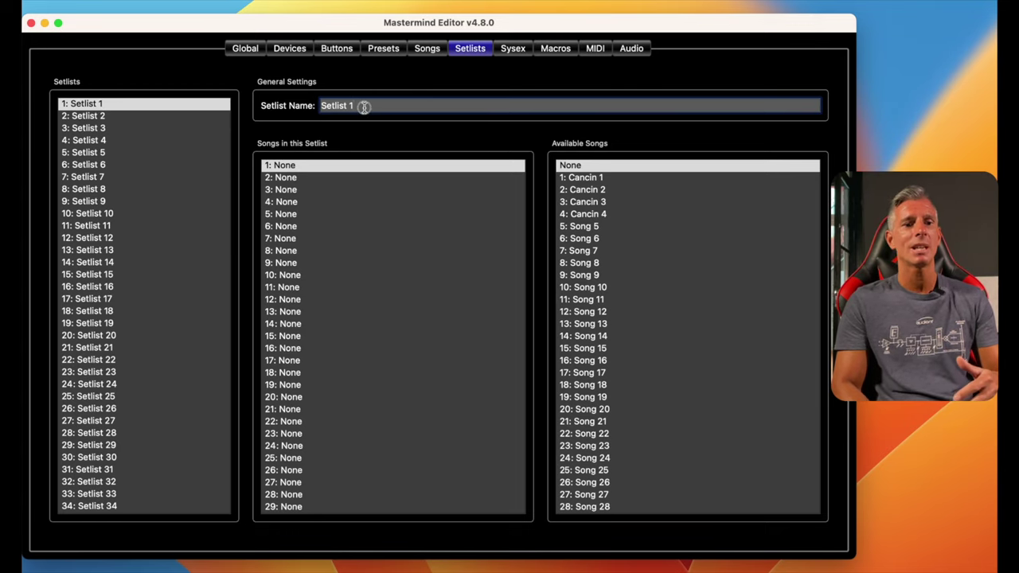
{"action": "left_click_drag", "start_coordinate": [358, 107], "coordinate": [309, 107]}
{"action": "type", "text": "Show"}
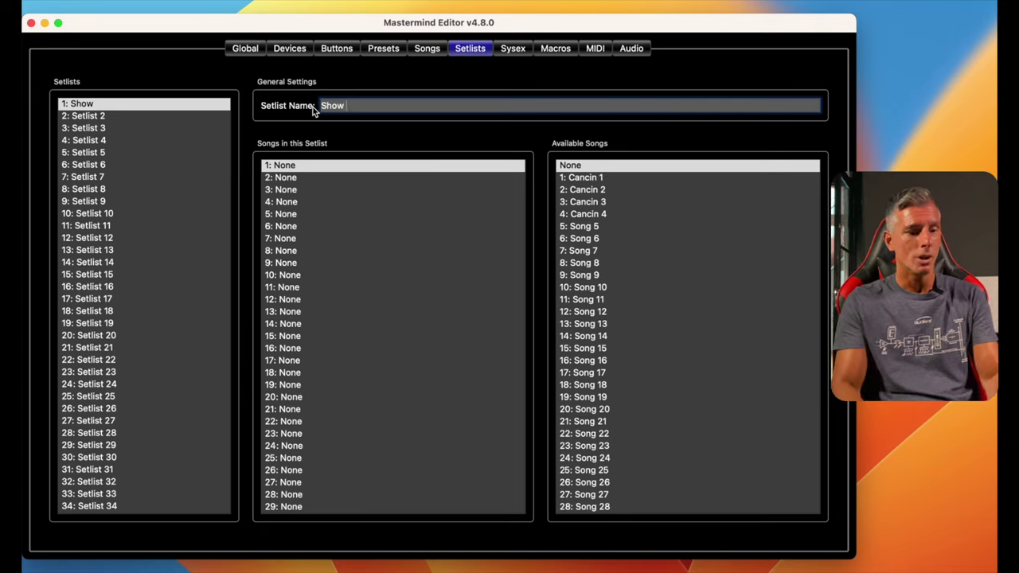
{"action": "type", "text": " 1"}
{"action": "key", "text": "Return"}
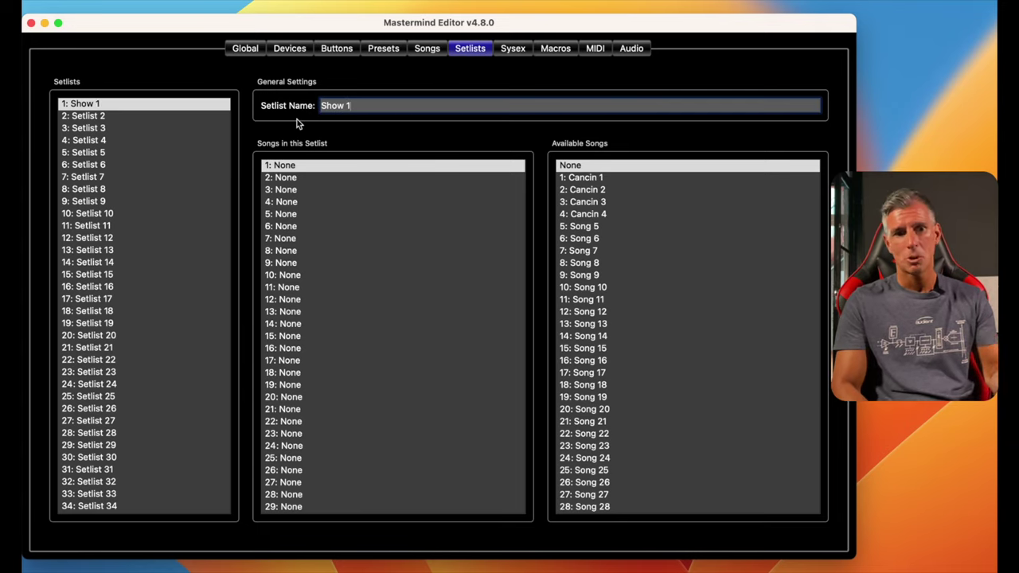
Rename the second setlist as Show.
{"action": "left_click", "coordinate": [103, 116]}
{"action": "left_click", "coordinate": [382, 104]}
{"action": "left_click_drag", "start_coordinate": [364, 106], "coordinate": [304, 105]}
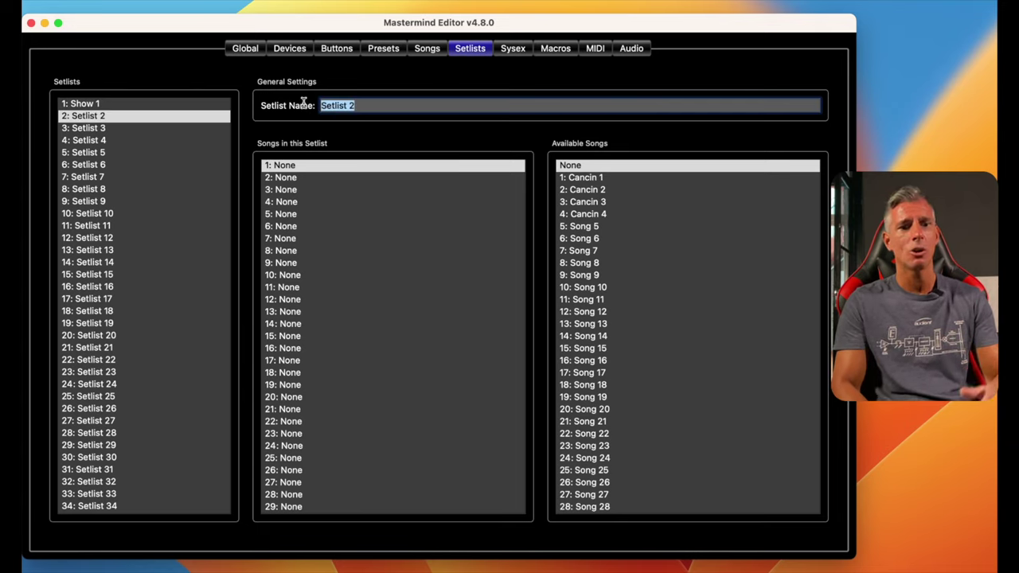
{"action": "type", "text": "Show"}
Rename the third setlist as Show 3 and return to the Show 1 setlist.
{"action": "left_click", "coordinate": [128, 131]}
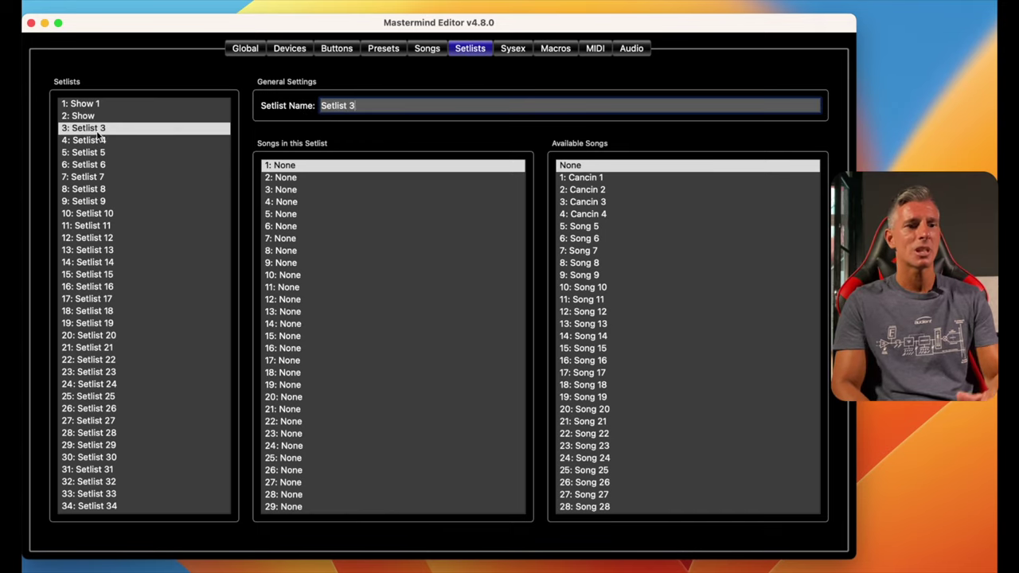
{"action": "left_click_drag", "start_coordinate": [359, 105], "coordinate": [302, 105]}
{"action": "type", "text": "Show 2"}
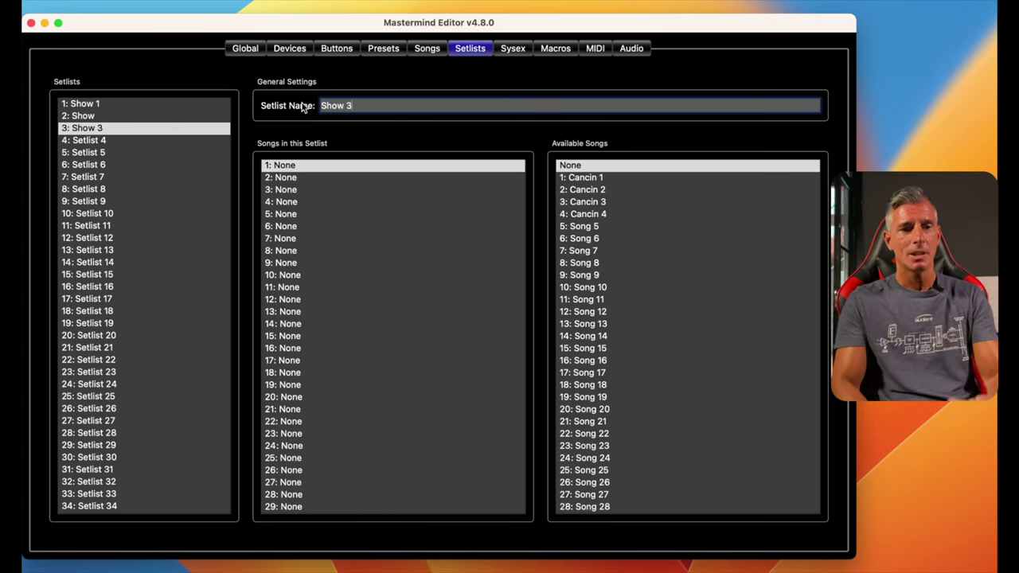
{"action": "key", "text": "BackSpace"}
{"action": "type", "text": "3"}
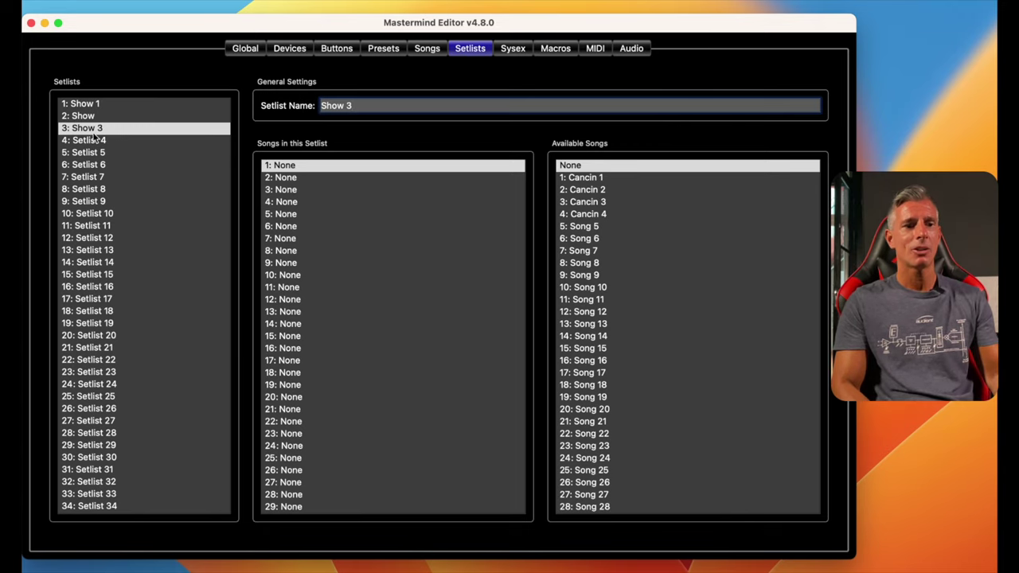
{"action": "left_click", "coordinate": [94, 140]}
{"action": "left_click", "coordinate": [93, 104]}
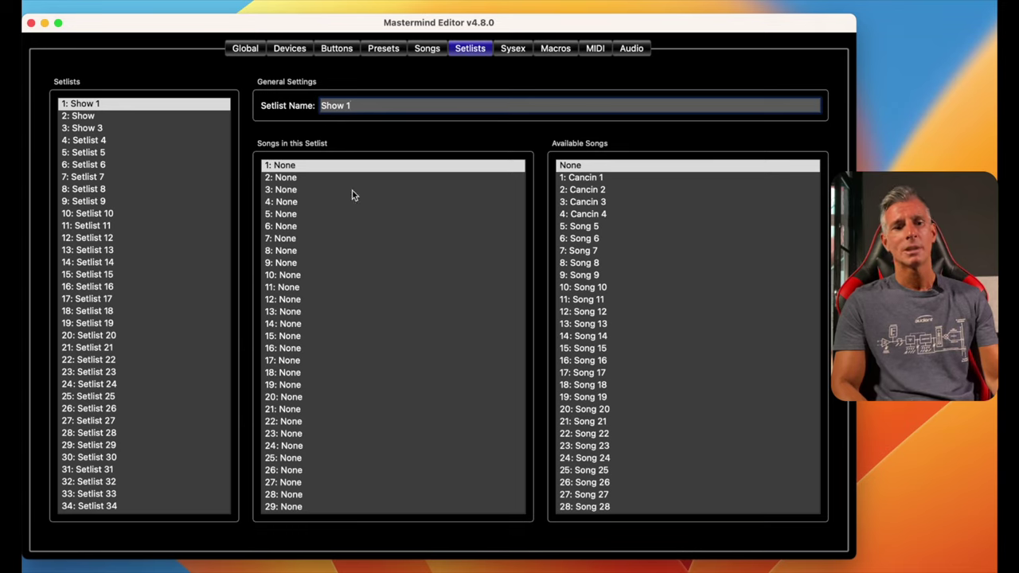
Fill the first three slots of the Show 1 setlist with Cancin 3, Cancin 1 and Cancin 2, in that order.
{"action": "left_click", "coordinate": [597, 202]}
{"action": "left_click", "coordinate": [289, 179]}
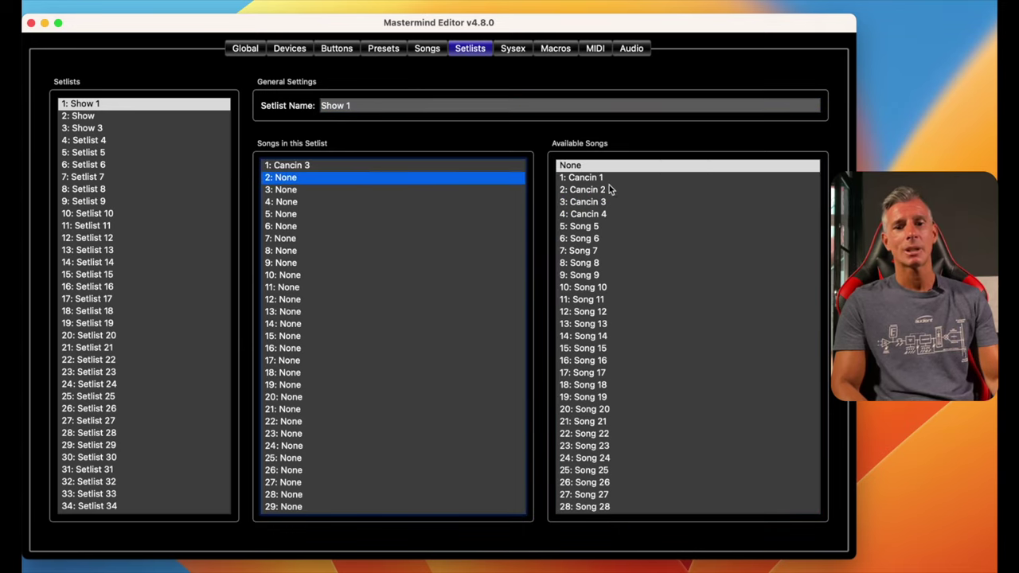
{"action": "left_click", "coordinate": [577, 180]}
{"action": "left_click", "coordinate": [297, 192]}
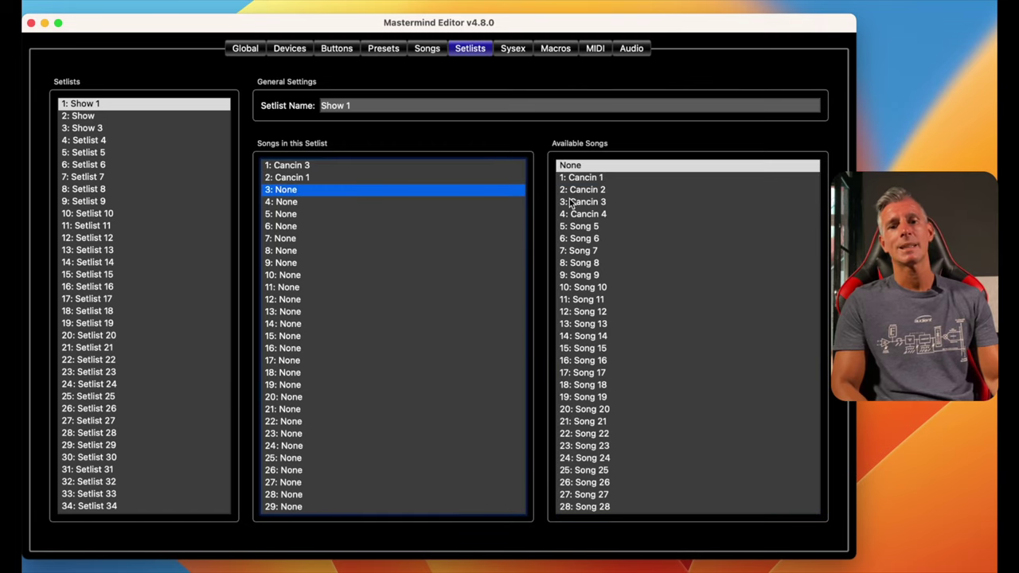
{"action": "left_click", "coordinate": [595, 191]}
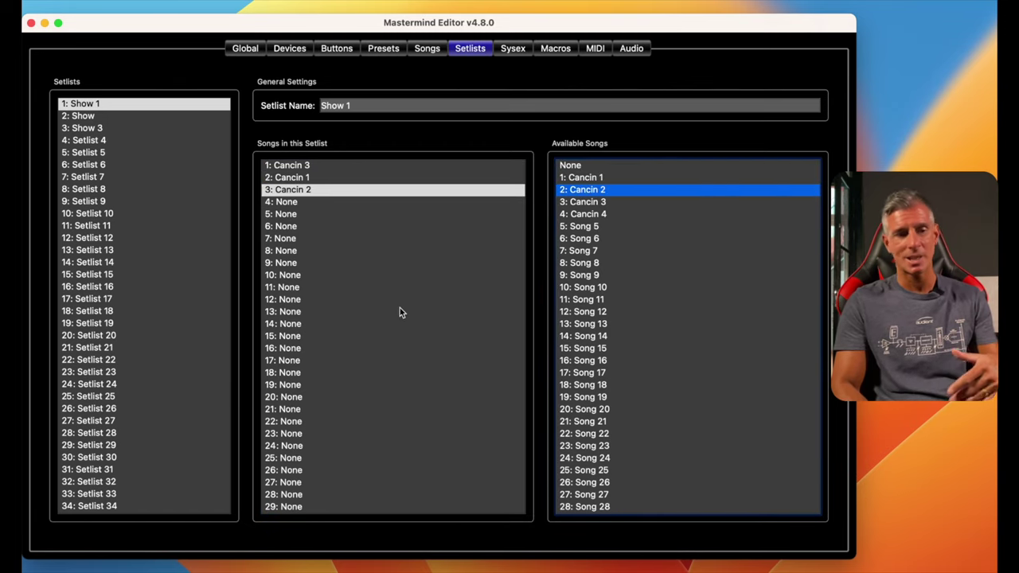
Rename the second setlist as Show 2.
{"action": "left_click", "coordinate": [83, 116]}
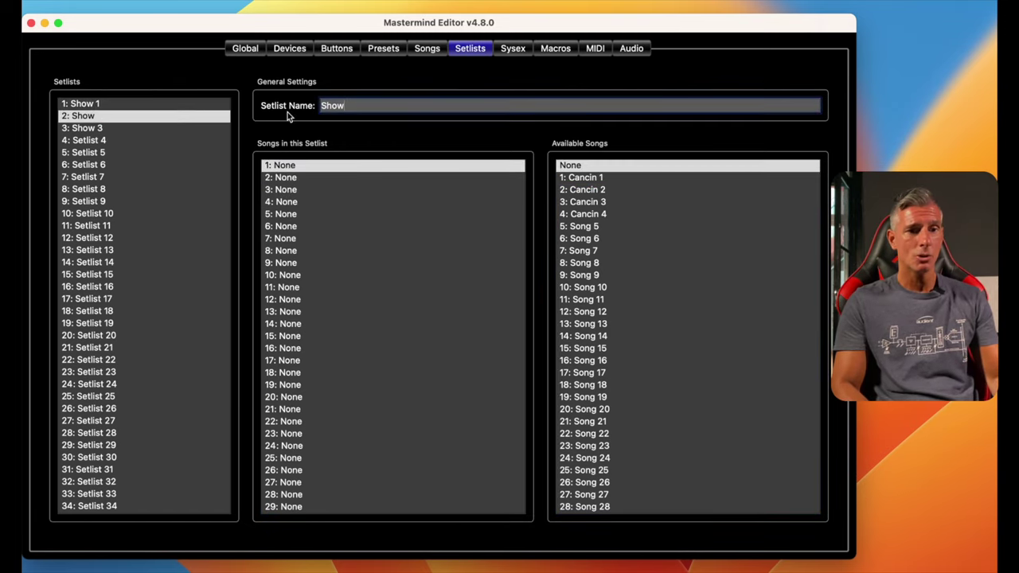
{"action": "left_click", "coordinate": [362, 105]}
{"action": "type", "text": "2"}
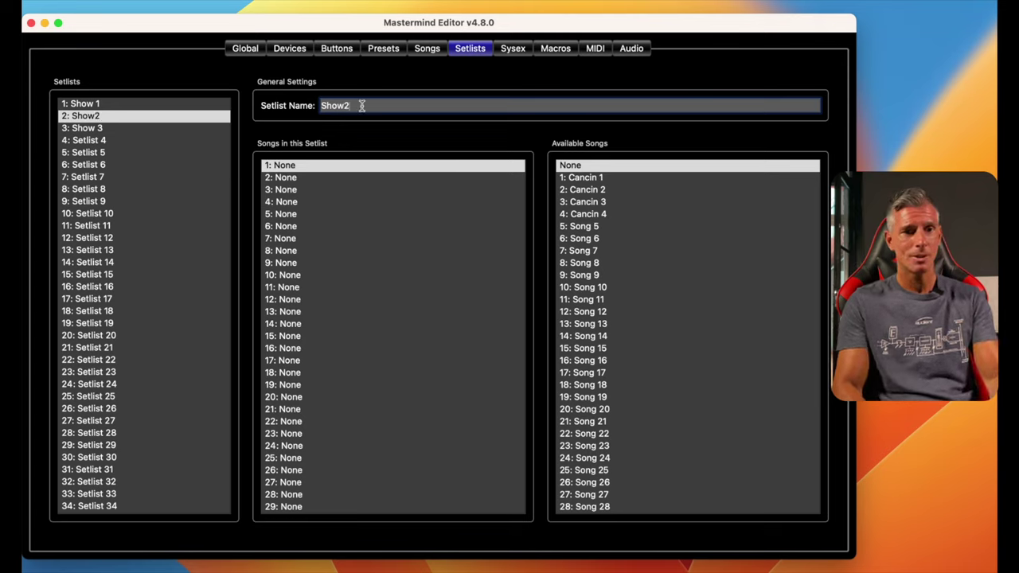
{"action": "key", "text": "BackSpace"}
{"action": "type", "text": "2"}
{"action": "left_click", "coordinate": [83, 128]}
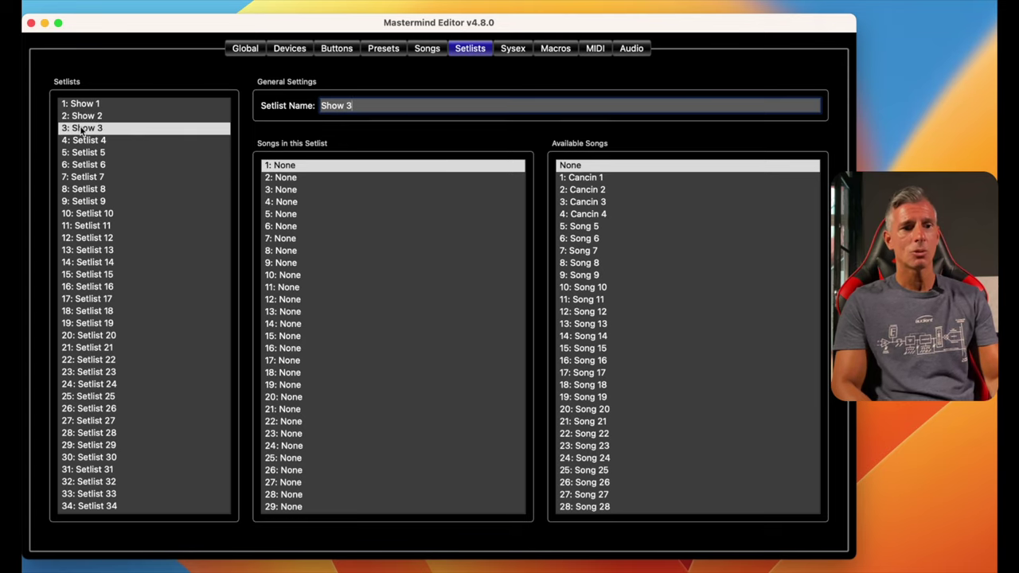
Fill slots 1 to 4 of the Show 2 setlist with Cancin 1, Cancin 2, Cancin 3 and Cancin 4.
{"action": "left_click", "coordinate": [83, 116]}
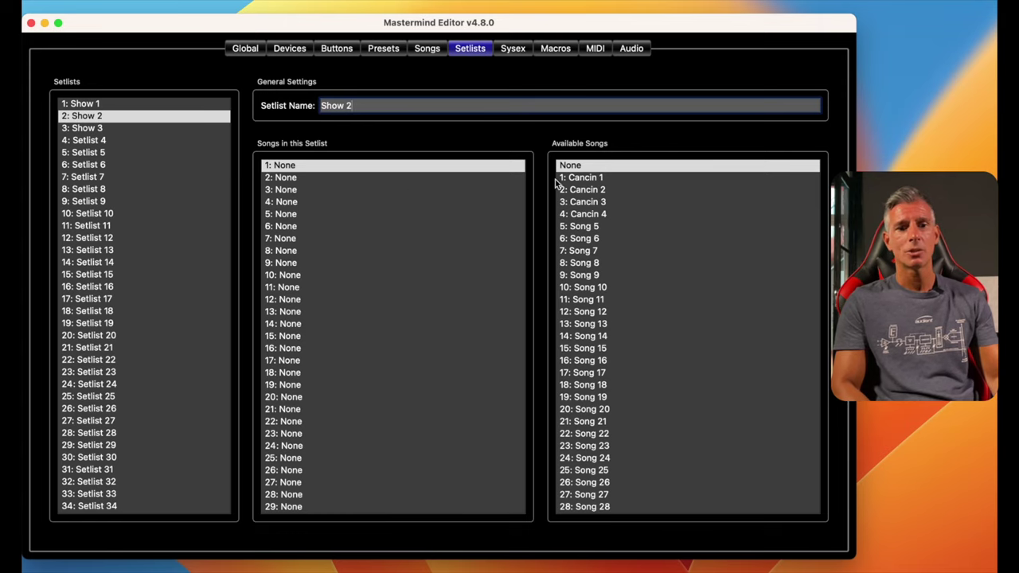
{"action": "key", "text": "Down"}
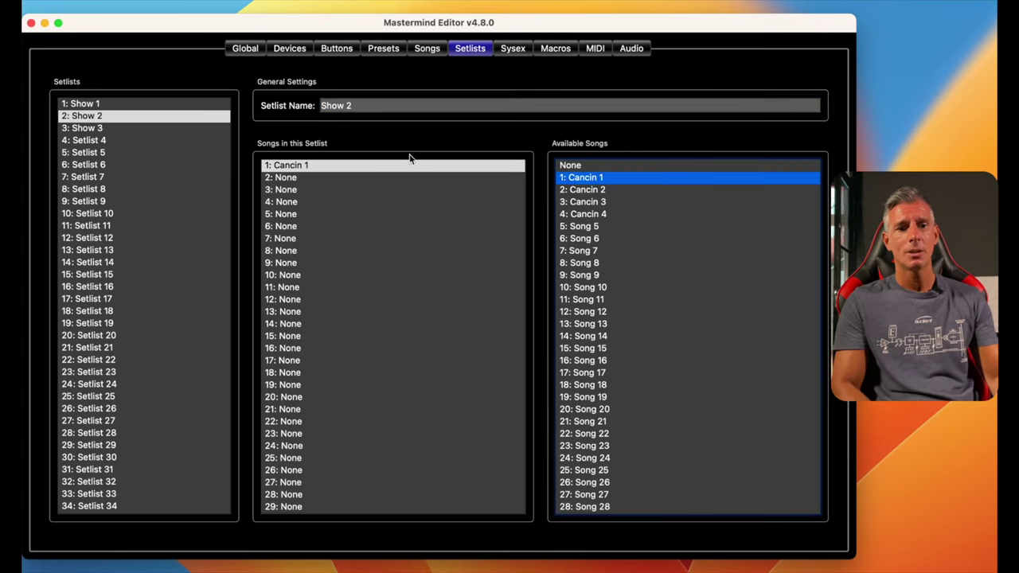
{"action": "left_click", "coordinate": [370, 177]}
{"action": "left_click", "coordinate": [580, 189]}
{"action": "left_click", "coordinate": [307, 189]}
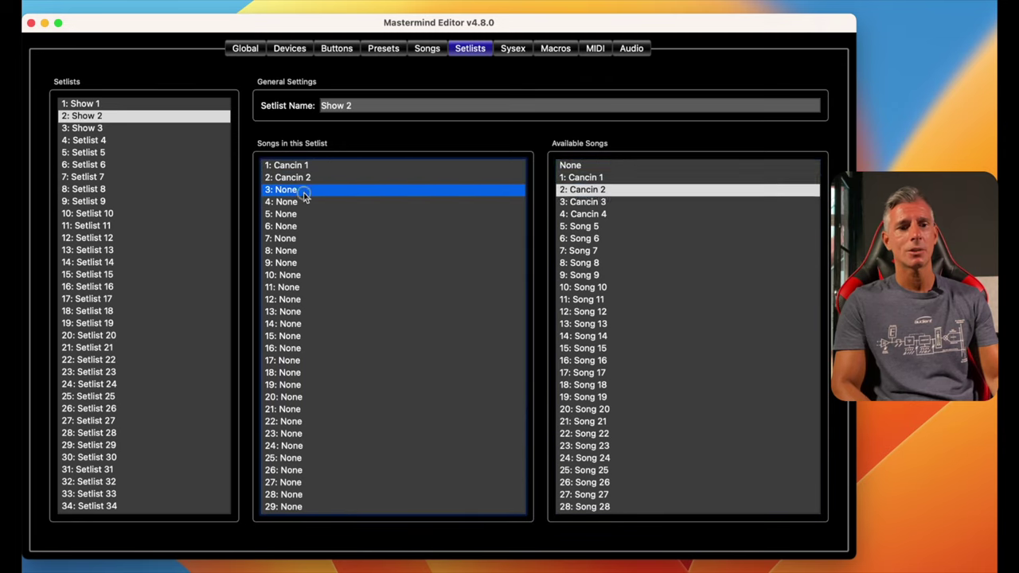
{"action": "left_click", "coordinate": [568, 202]}
{"action": "left_click", "coordinate": [312, 201]}
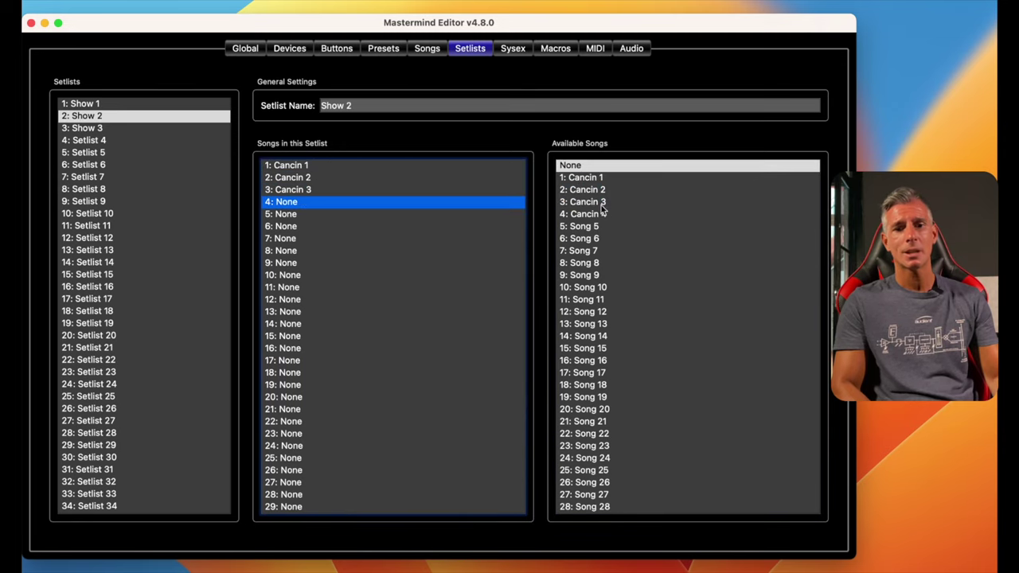
{"action": "left_click", "coordinate": [589, 214]}
Fill slots 1 to 4 of the Show 3 setlist with Cancin 4, Cancin 3, Cancin 2 and Cancin 1.
{"action": "left_click", "coordinate": [104, 129]}
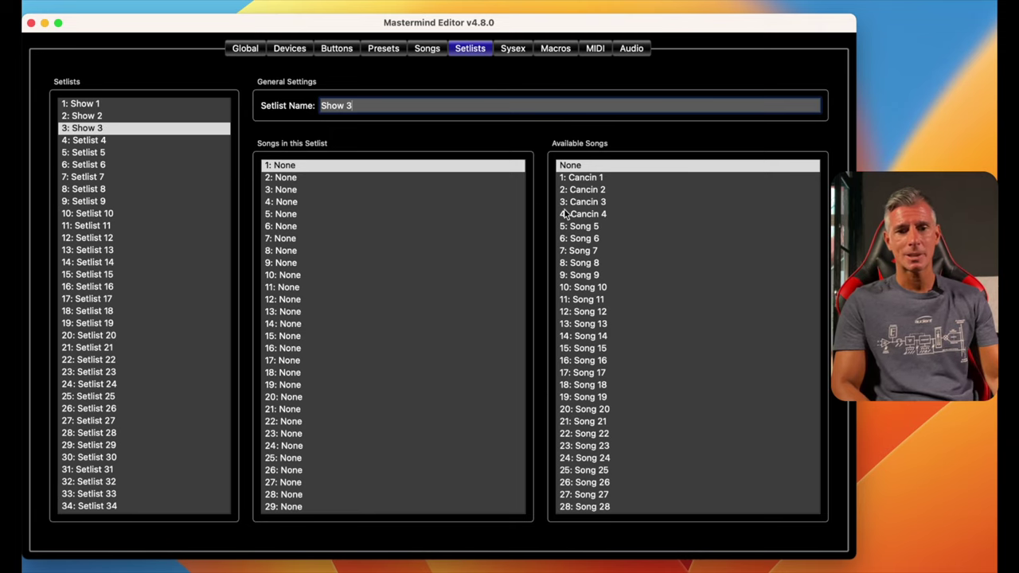
{"action": "left_click", "coordinate": [590, 215]}
{"action": "left_click", "coordinate": [304, 165]}
{"action": "left_click", "coordinate": [306, 178]}
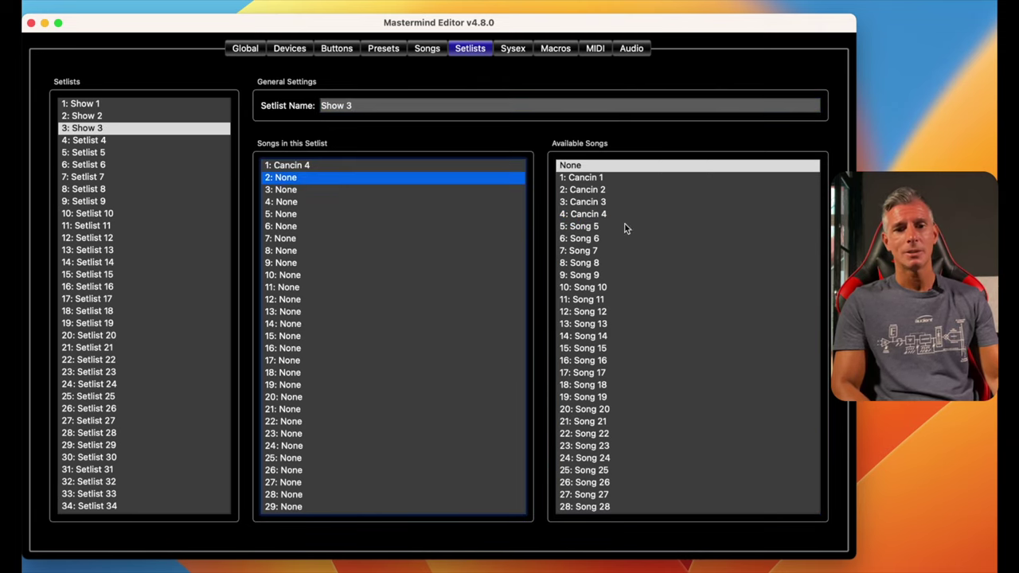
{"action": "left_click", "coordinate": [599, 203]}
{"action": "left_click", "coordinate": [301, 194]}
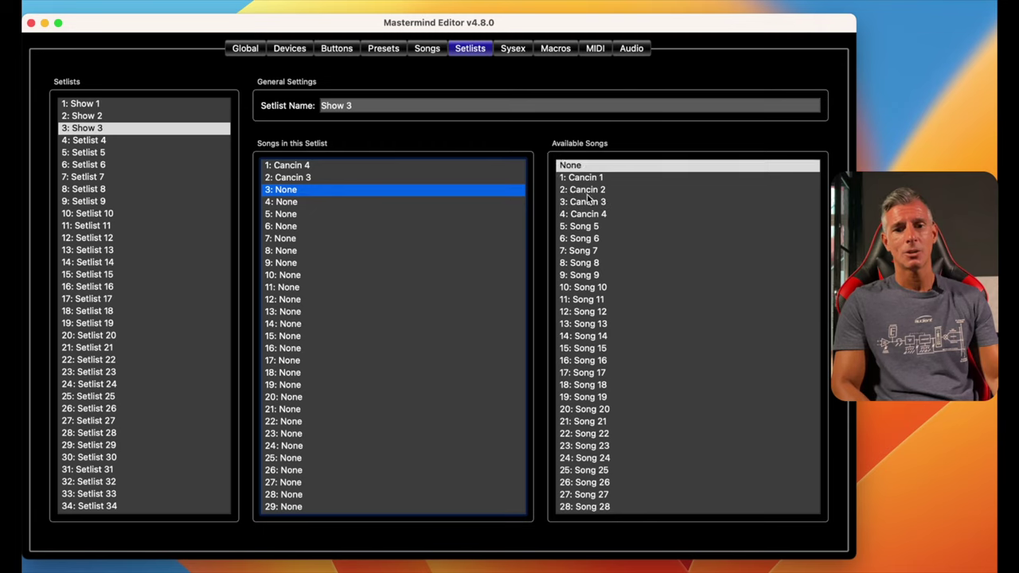
{"action": "left_click", "coordinate": [591, 191]}
{"action": "left_click", "coordinate": [305, 204]}
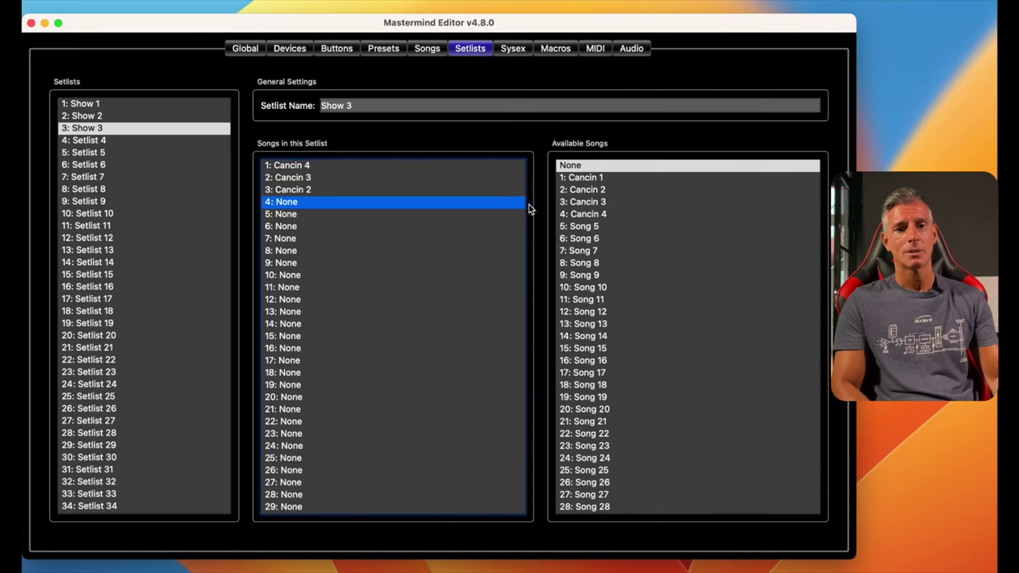
{"action": "left_click", "coordinate": [599, 179]}
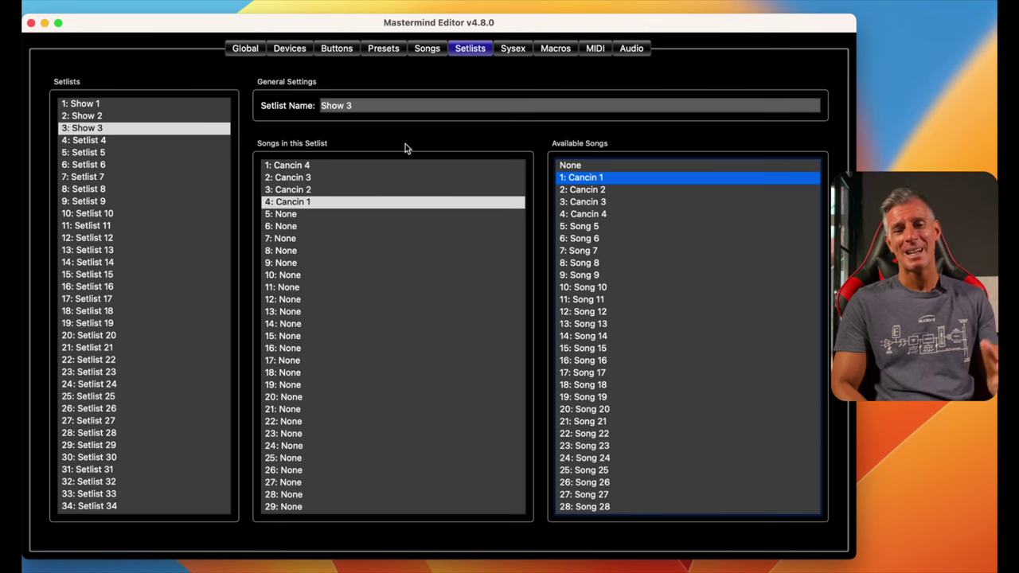
Look through the Sysex, macro and MIDI settings.
{"action": "left_click", "coordinate": [516, 50]}
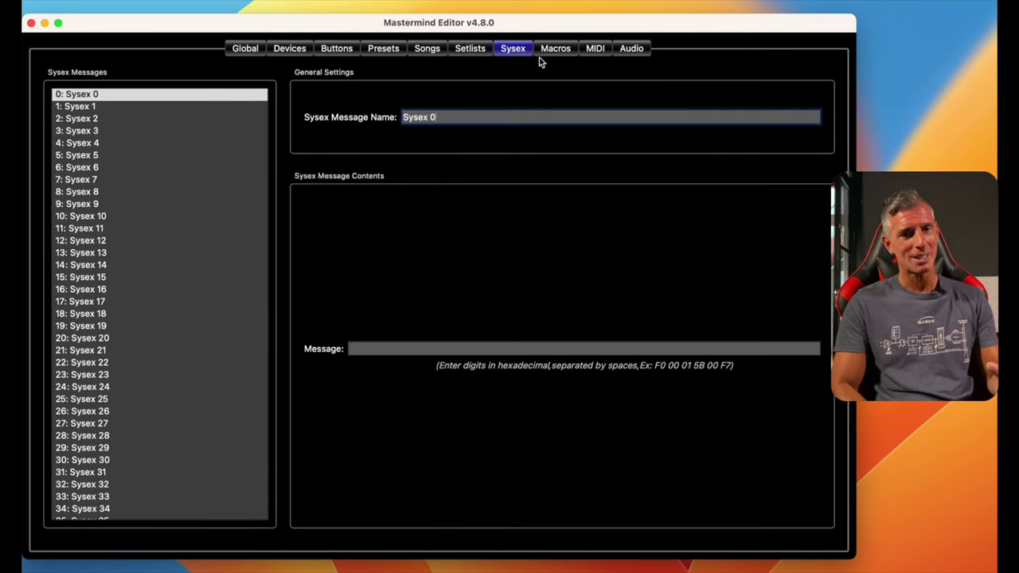
{"action": "left_click", "coordinate": [554, 50]}
{"action": "left_click", "coordinate": [599, 49]}
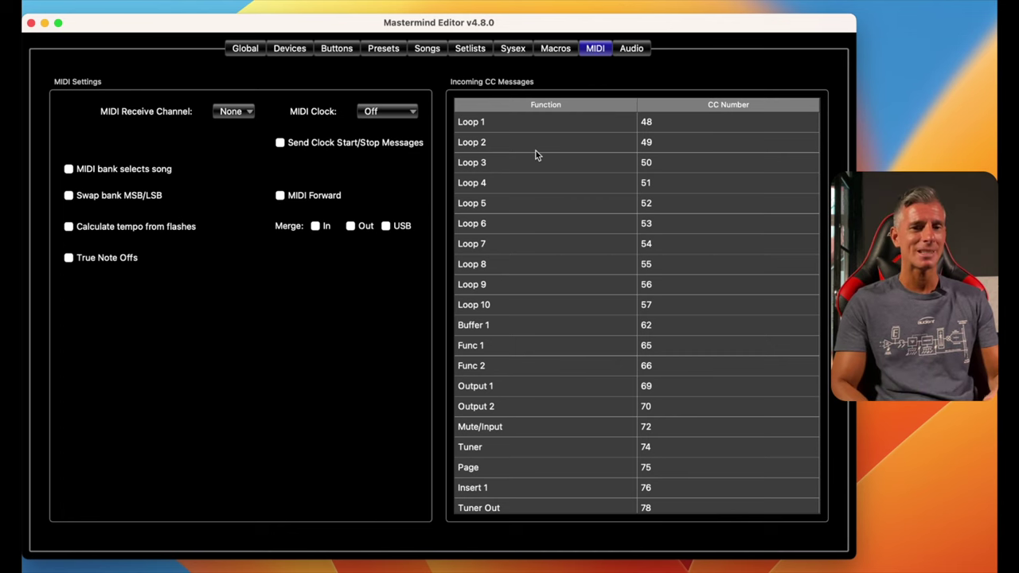
Examine the available tuner modes and tuner frequencies in the audio settings without changing them.
{"action": "left_click", "coordinate": [630, 52]}
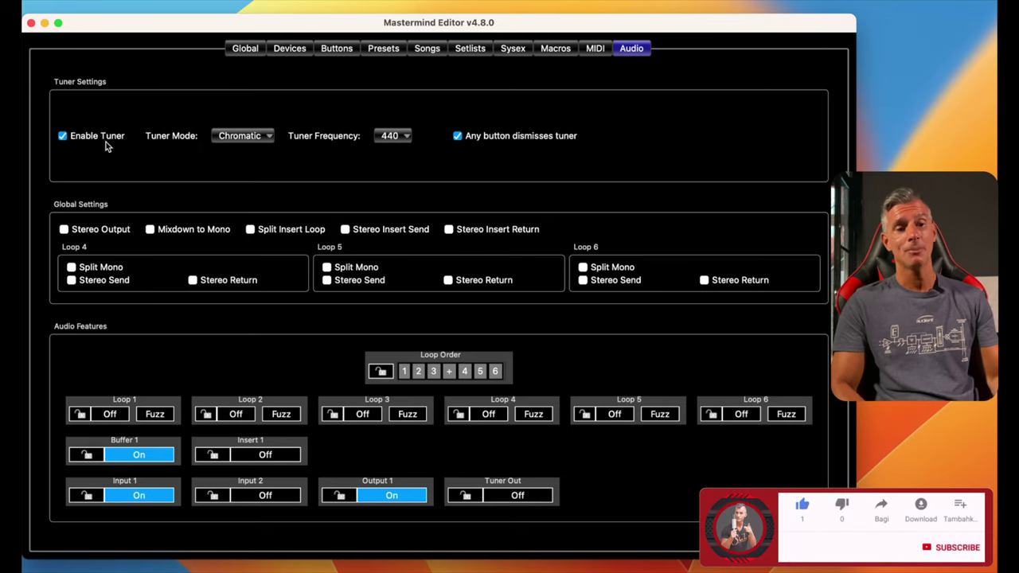
{"action": "left_click", "coordinate": [269, 137]}
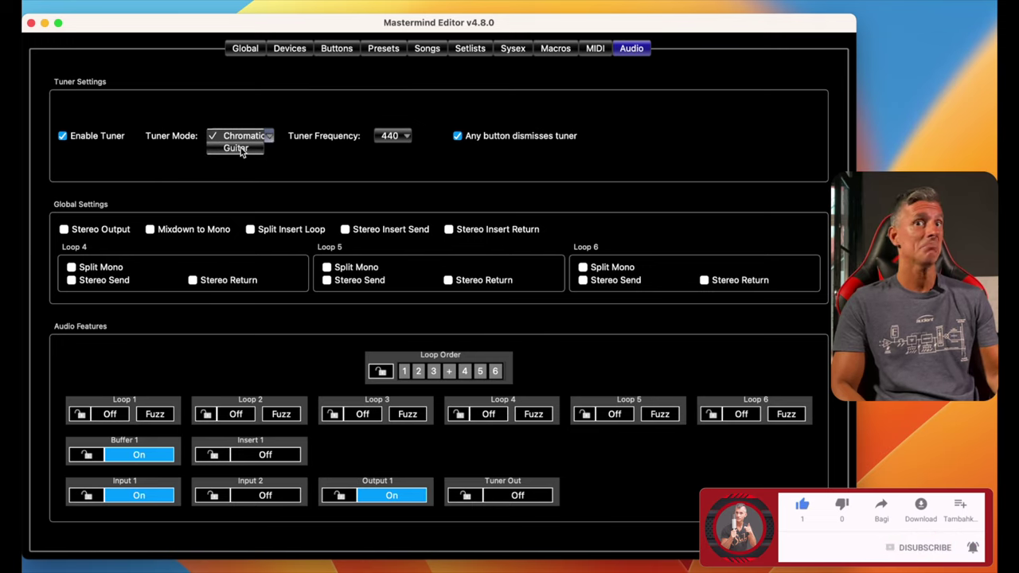
{"action": "left_click", "coordinate": [402, 147]}
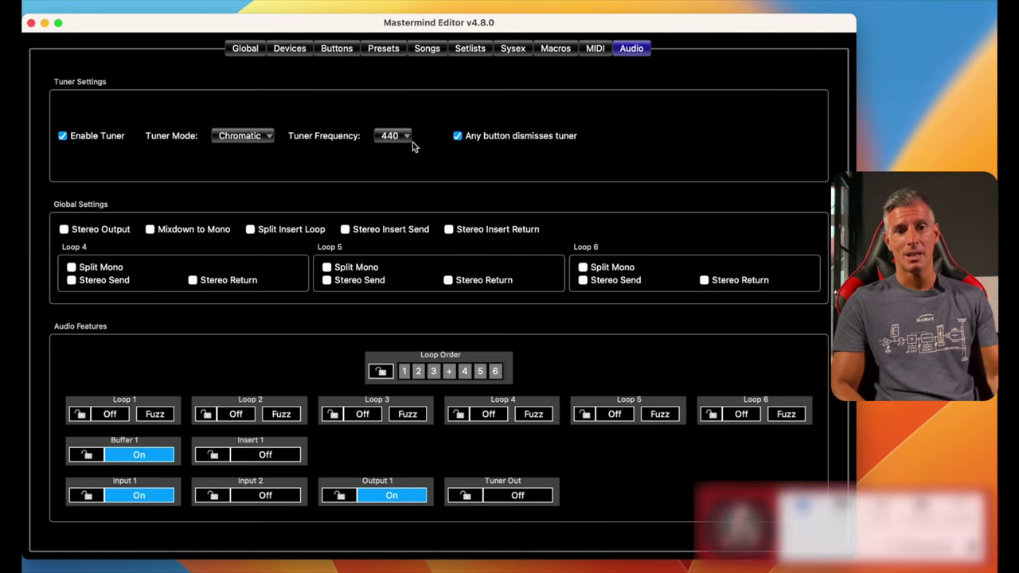
{"action": "left_click", "coordinate": [404, 137]}
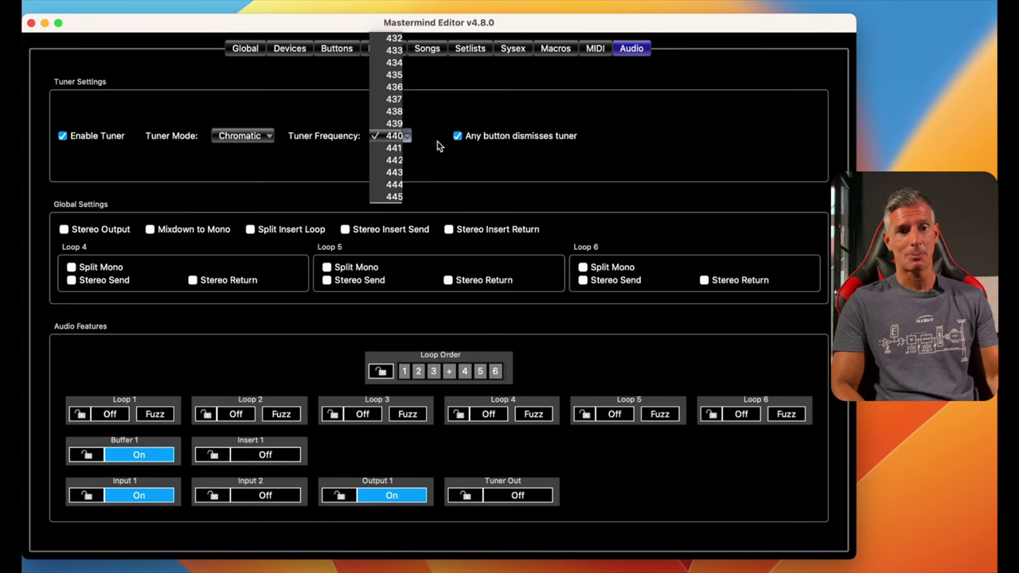
{"action": "left_click", "coordinate": [437, 145]}
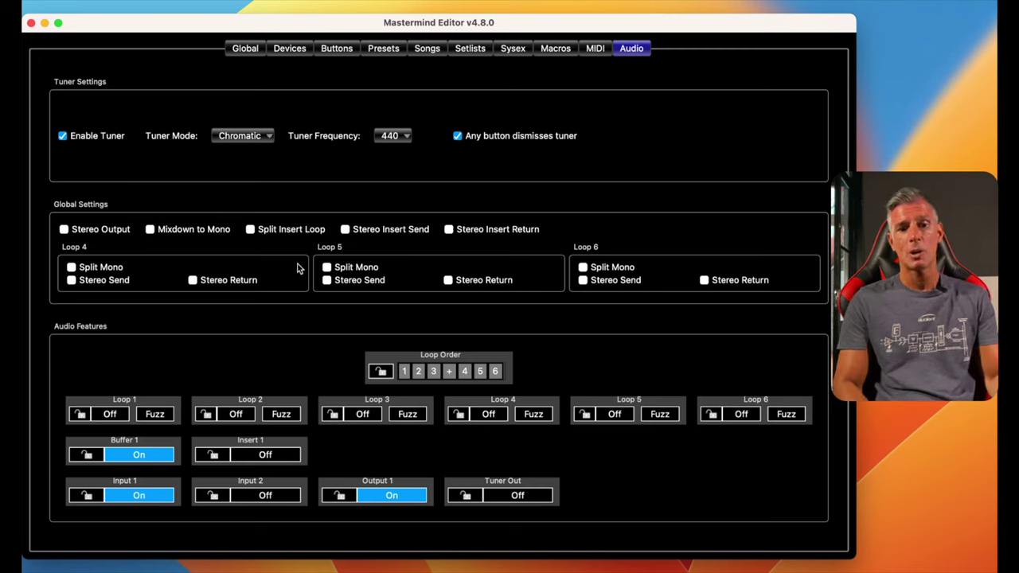
Enable Split Mono for Loops 4, 5 and 6, and turn on Split Insert Loop.
{"action": "left_click", "coordinate": [71, 268]}
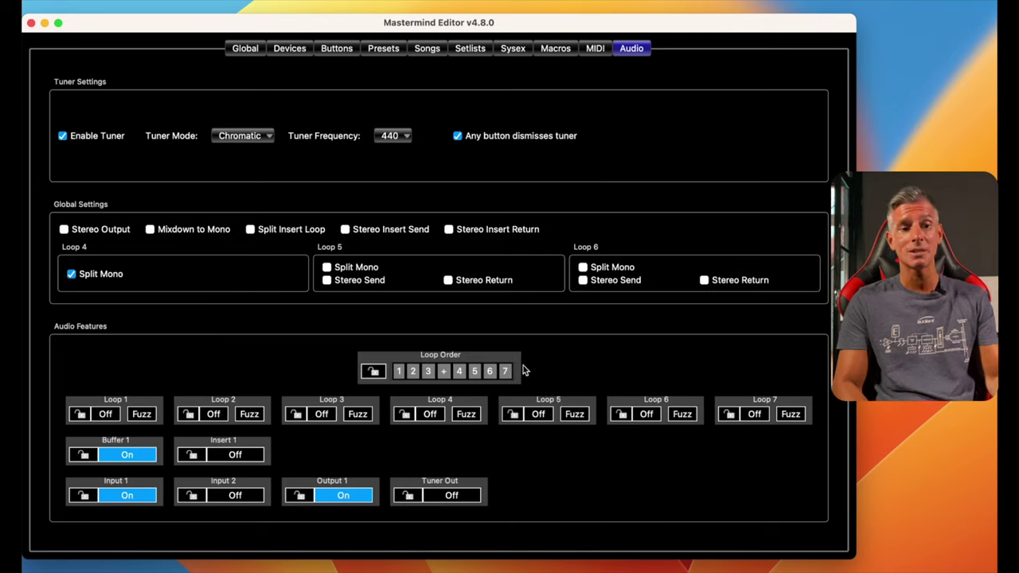
{"action": "left_click", "coordinate": [327, 269]}
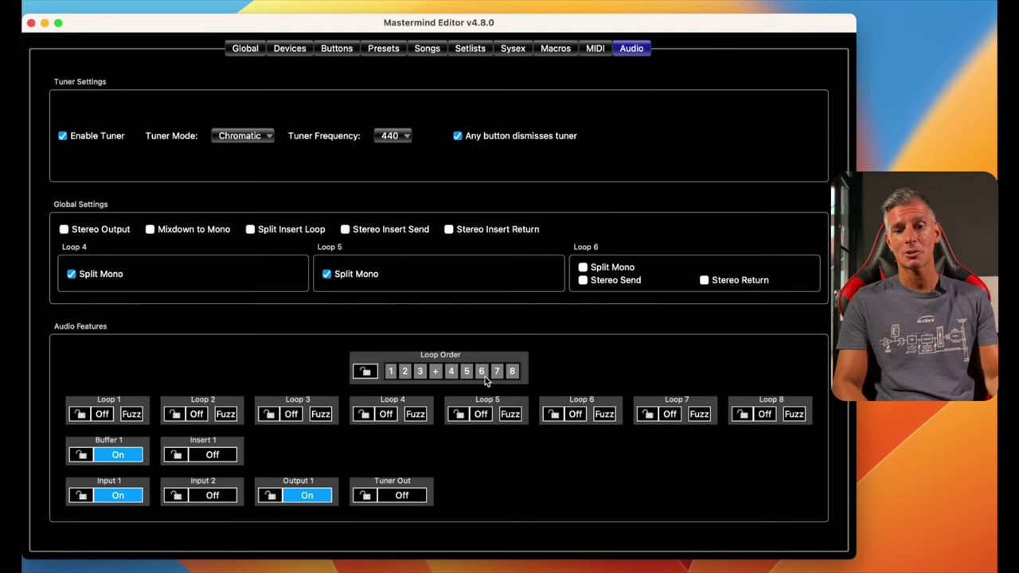
{"action": "left_click", "coordinate": [584, 269]}
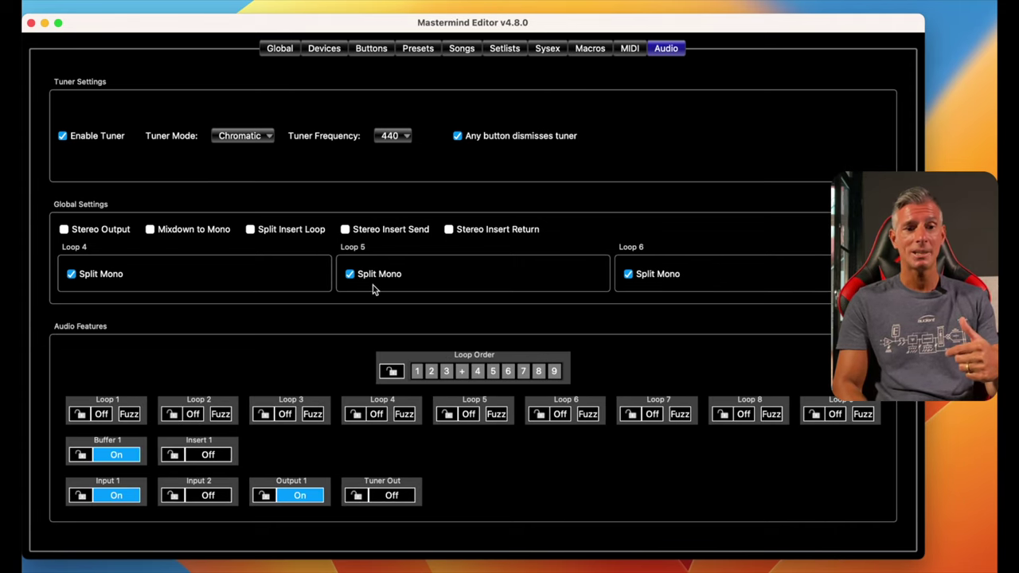
{"action": "left_click", "coordinate": [252, 230]}
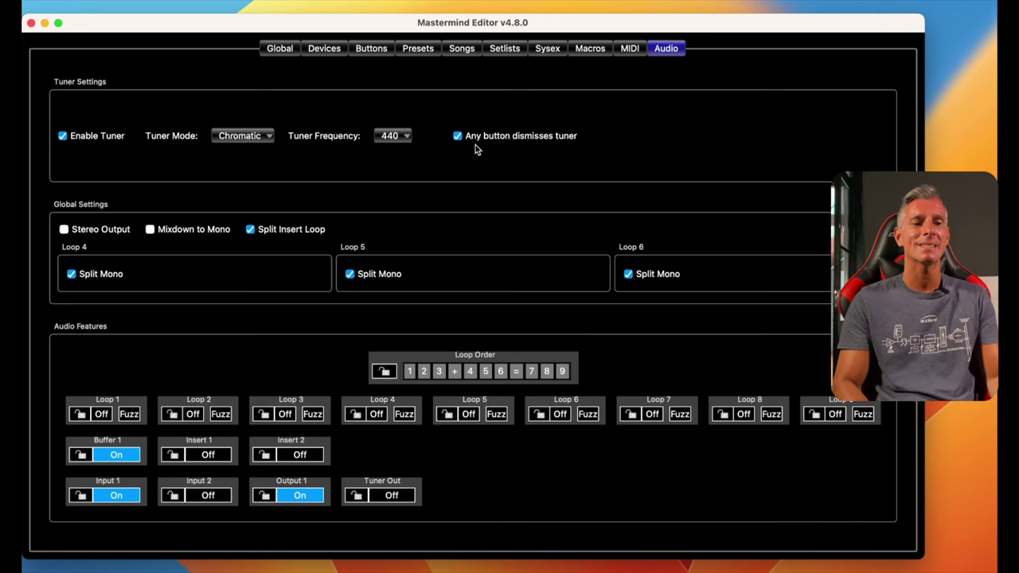
Return to the global settings and bring up the commands for reading from and writing to the device.
{"action": "left_click", "coordinate": [281, 49]}
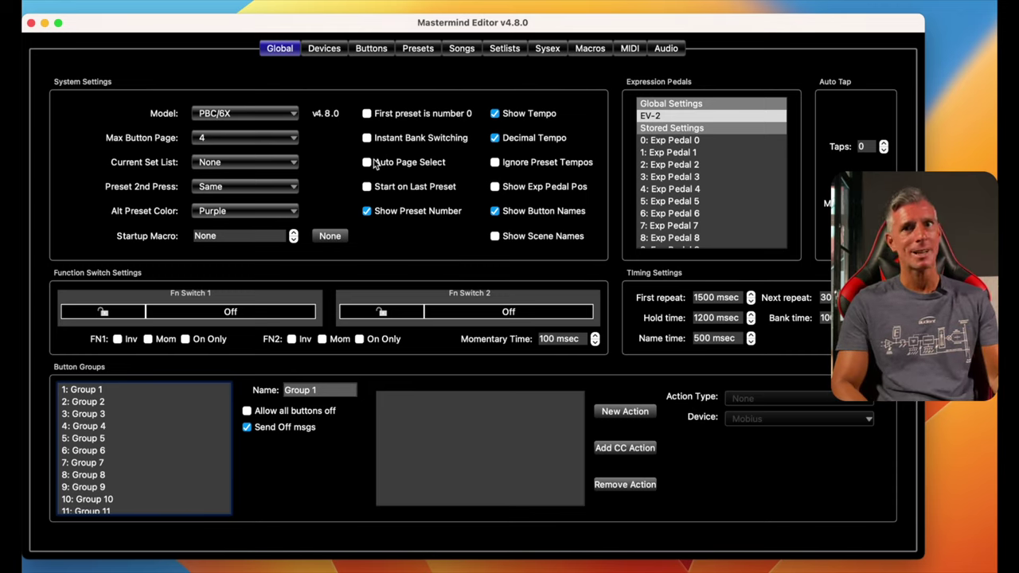
{"action": "left_click", "coordinate": [269, 6]}
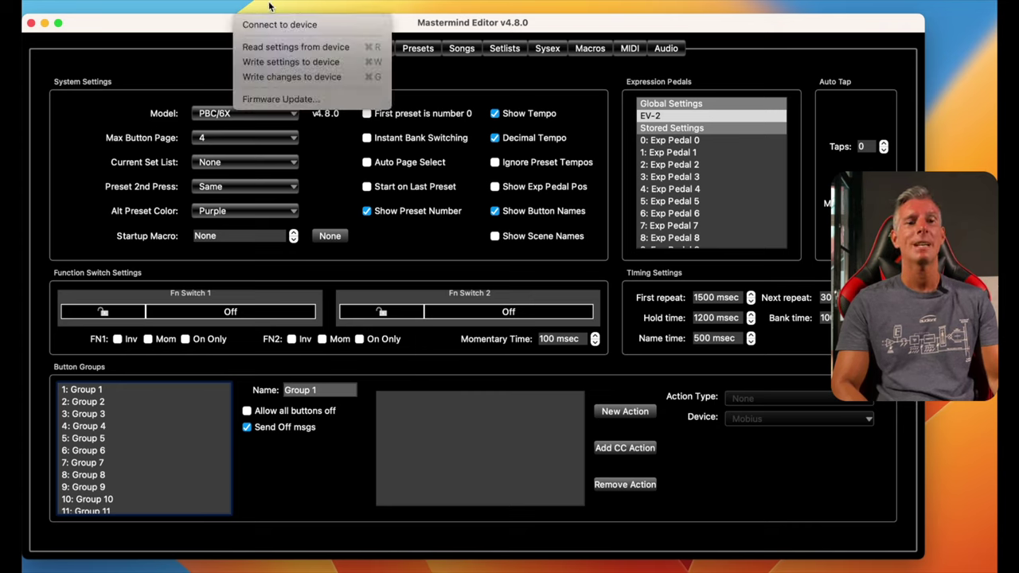